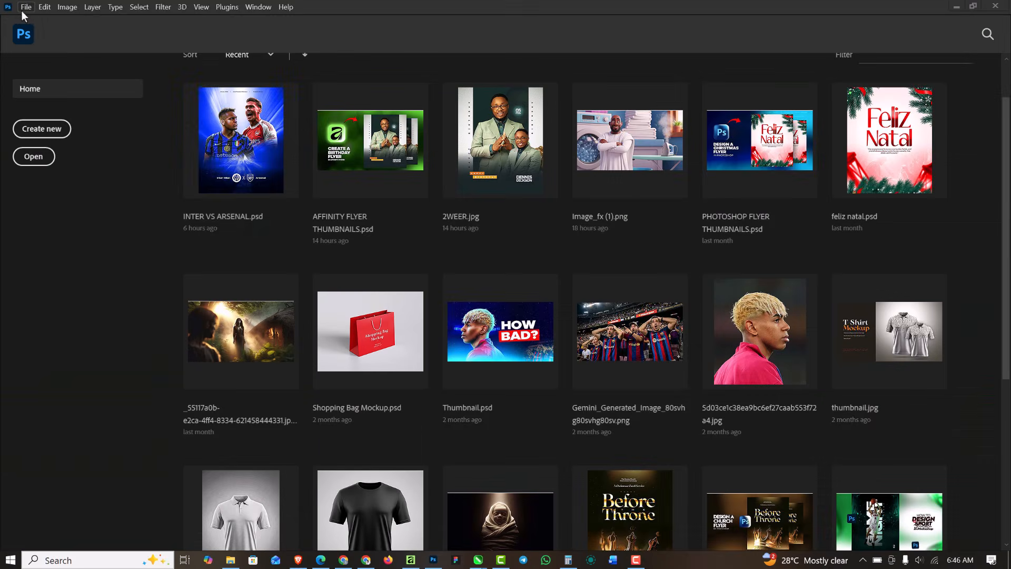
Step: Create a 4 x 5 inch, 300 ppi RGB document with transparent background named SPORT POSTER
{"action": "left_click", "coordinate": [25, 8]}
{"action": "key", "text": "Escape"}
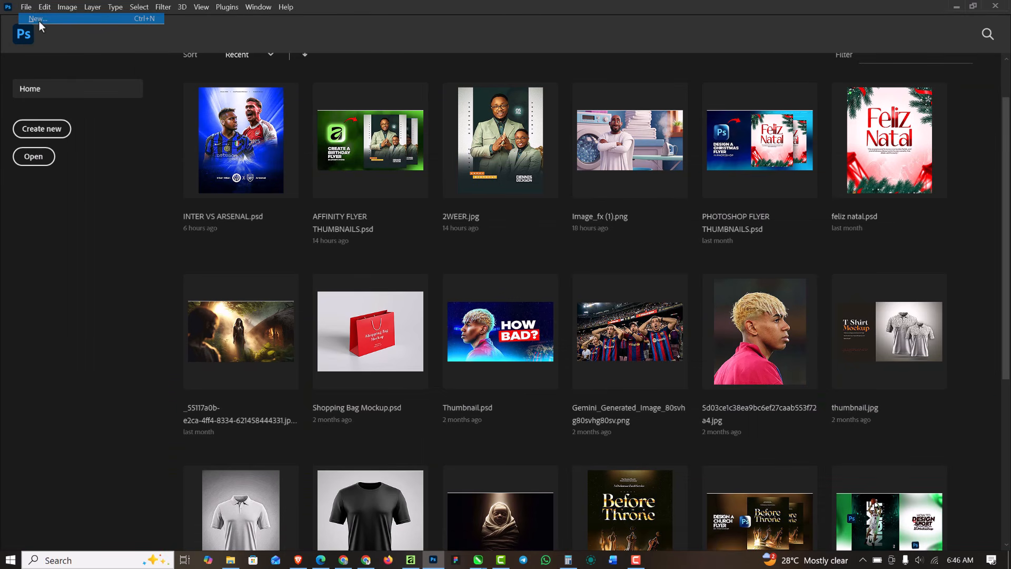
{"action": "key", "text": "ctrl+n"}
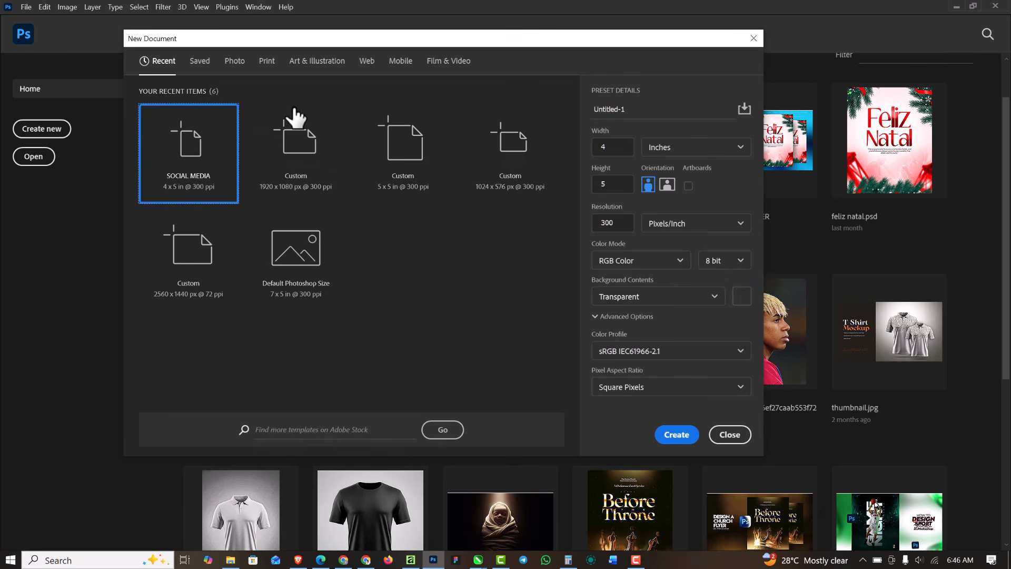
{"action": "left_click", "coordinate": [616, 147]}
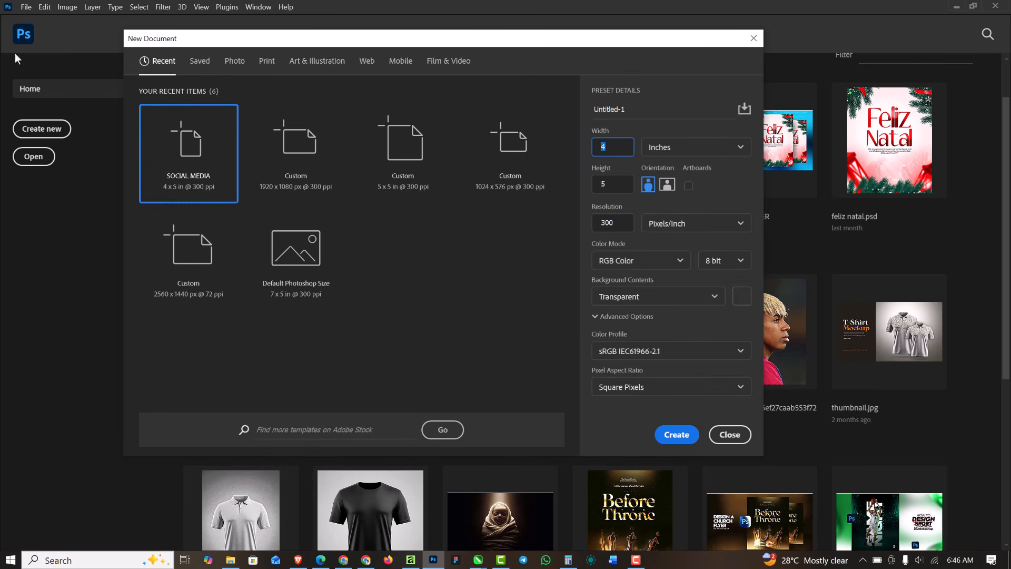
{"action": "left_click", "coordinate": [610, 184]}
{"action": "left_click", "coordinate": [618, 227]}
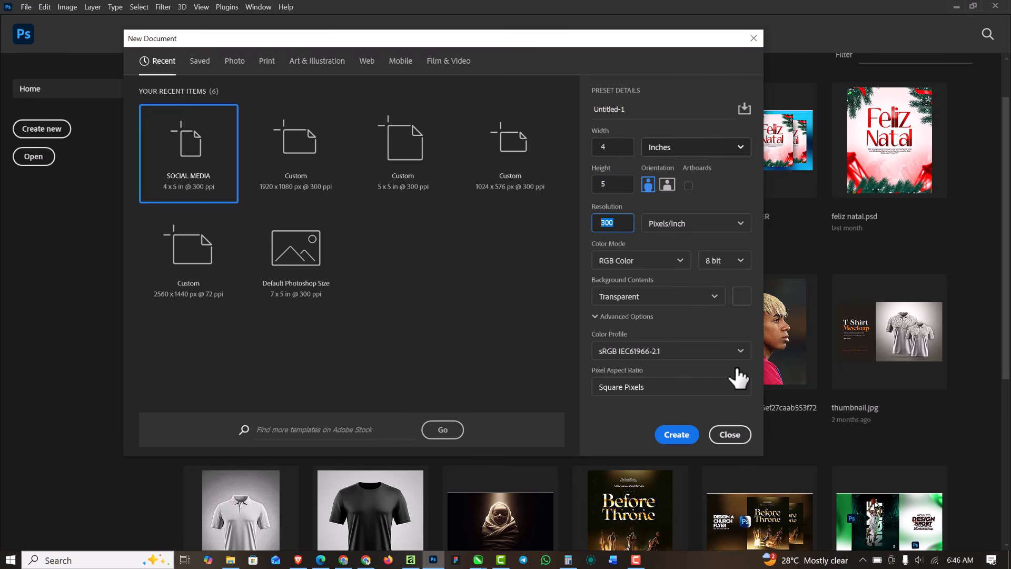
{"action": "left_click", "coordinate": [628, 111]}
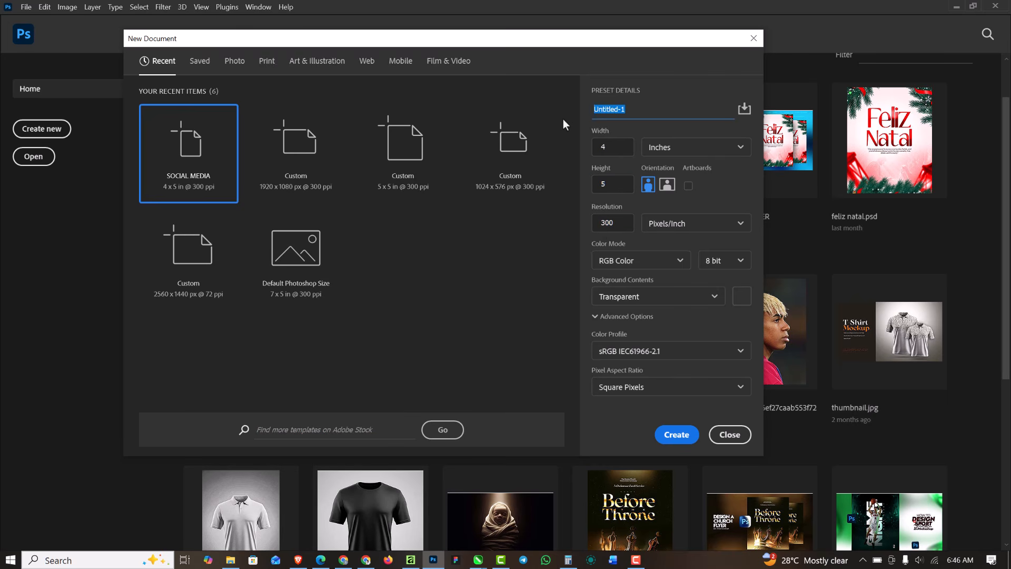
{"action": "type", "text": "SPORT POSTER"}
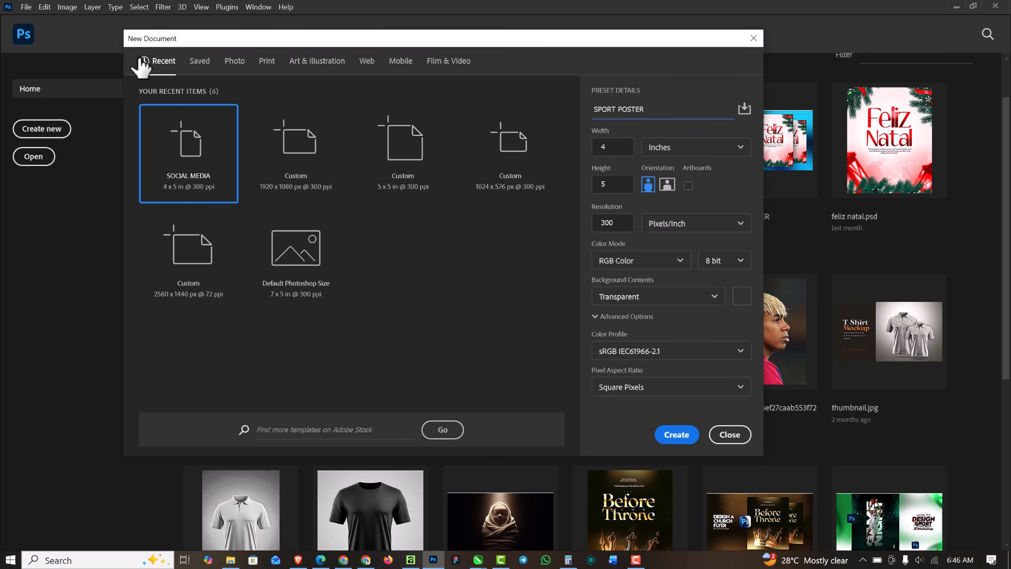
{"action": "left_click", "coordinate": [680, 438]}
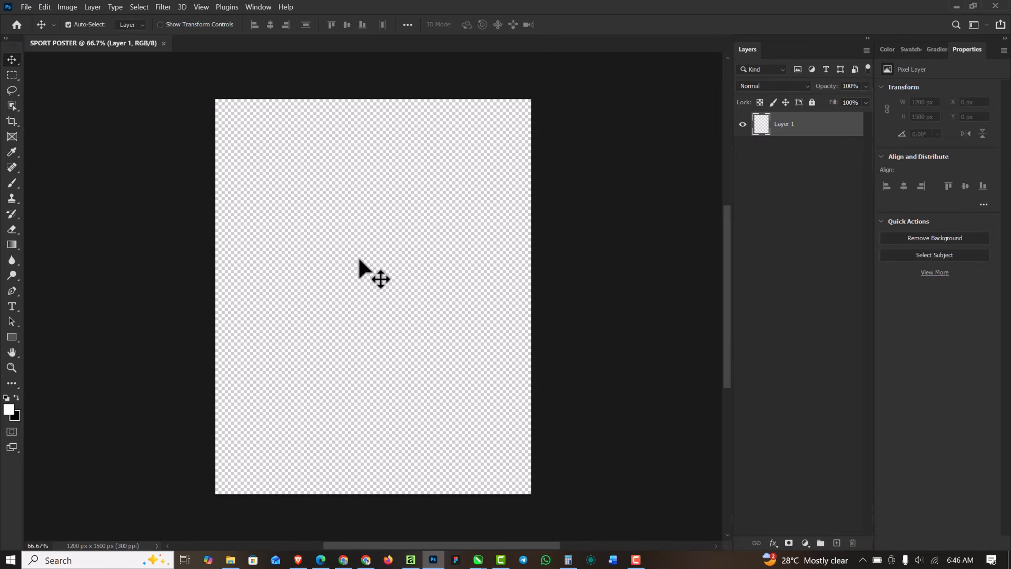
Step: Place the foggy grass pitch photo from the MATCH DAY folder into the poster document
{"action": "key", "text": "ctrl+0"}
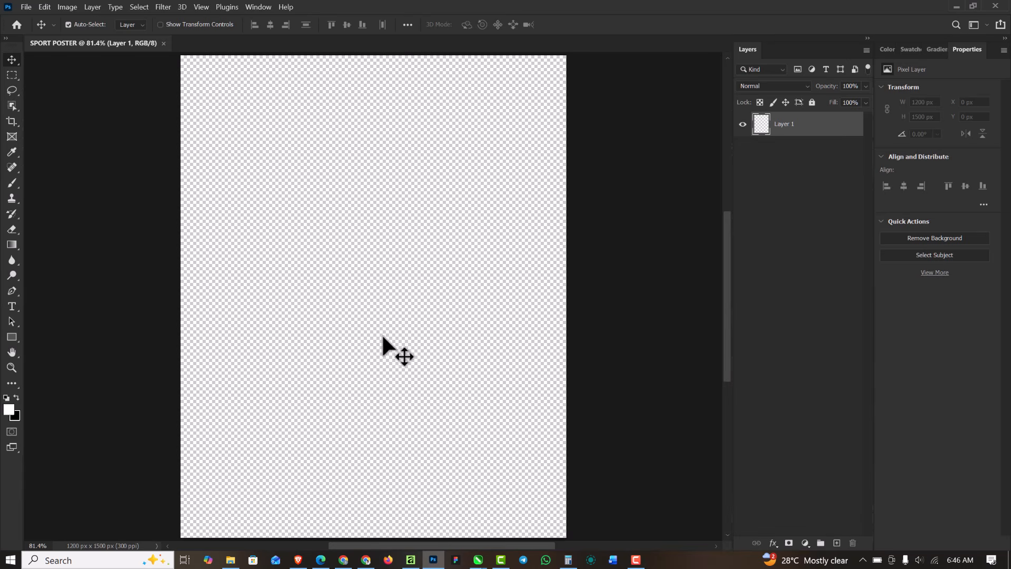
{"action": "scroll", "coordinate": [381, 328], "scroll_direction": "down", "scroll_amount": 1}
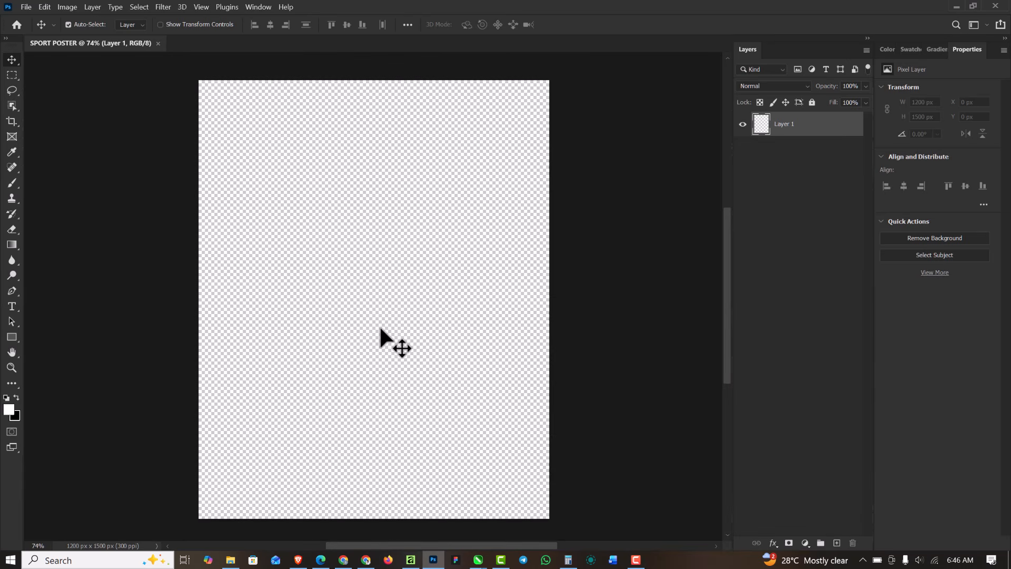
{"action": "left_click", "coordinate": [231, 559]}
{"action": "left_click", "coordinate": [118, 101]}
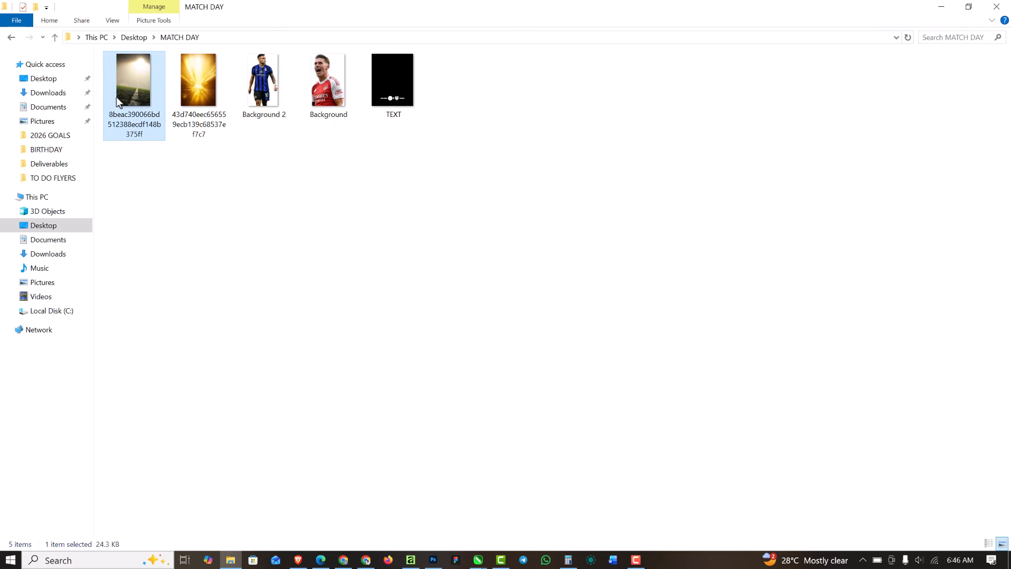
{"action": "left_click_drag", "start_coordinate": [134, 90], "coordinate": [390, 309]}
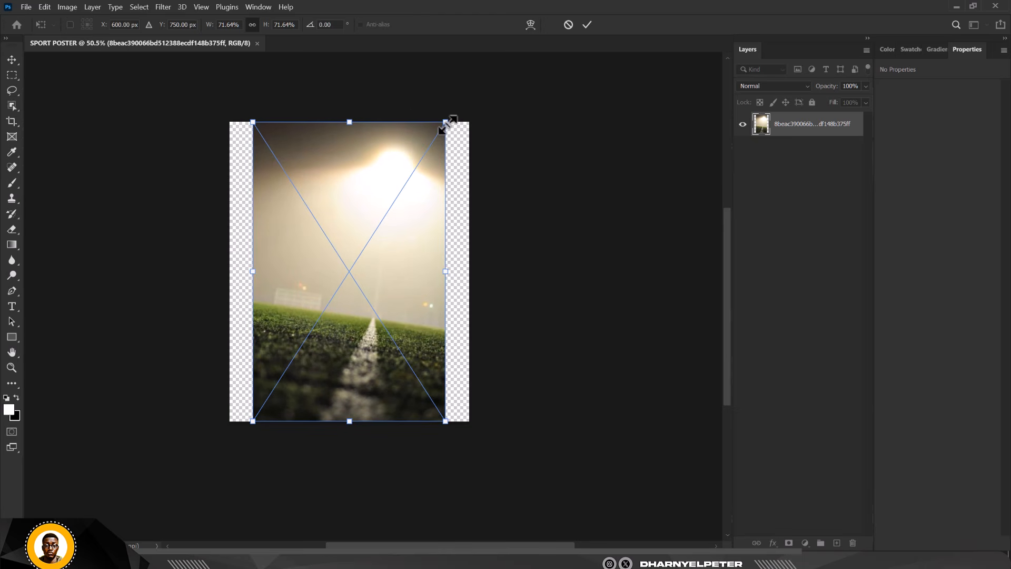
Step: Scale the pitch photo to about 110.5% so it covers the canvas, with its right edge flush with the canvas edge
{"action": "left_click_drag", "start_coordinate": [449, 123], "coordinate": [486, 58]}
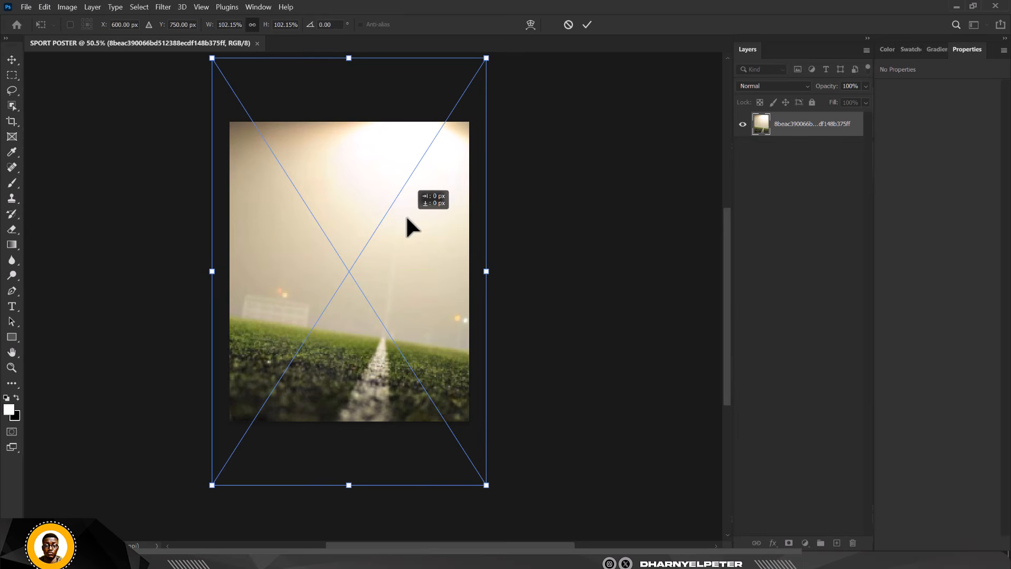
{"action": "left_click_drag", "start_coordinate": [407, 218], "coordinate": [398, 219]}
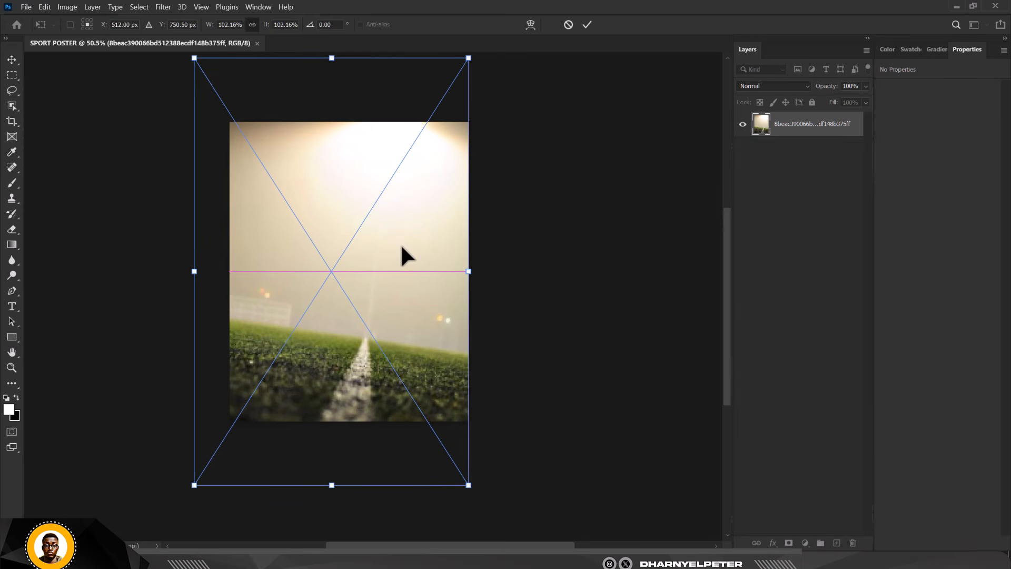
{"action": "left_click_drag", "start_coordinate": [469, 271], "coordinate": [492, 271]}
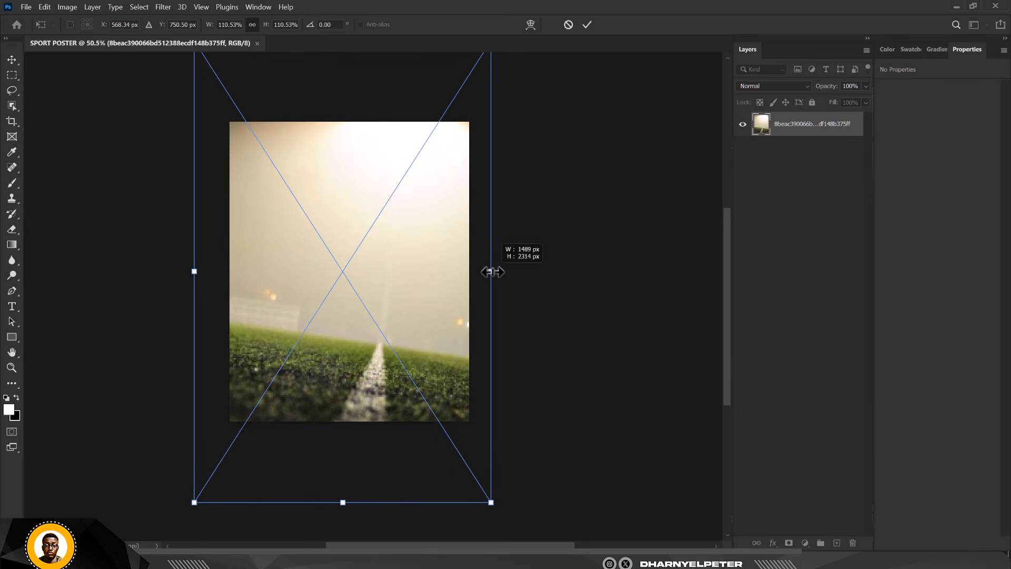
{"action": "left_click_drag", "start_coordinate": [428, 299], "coordinate": [407, 300]}
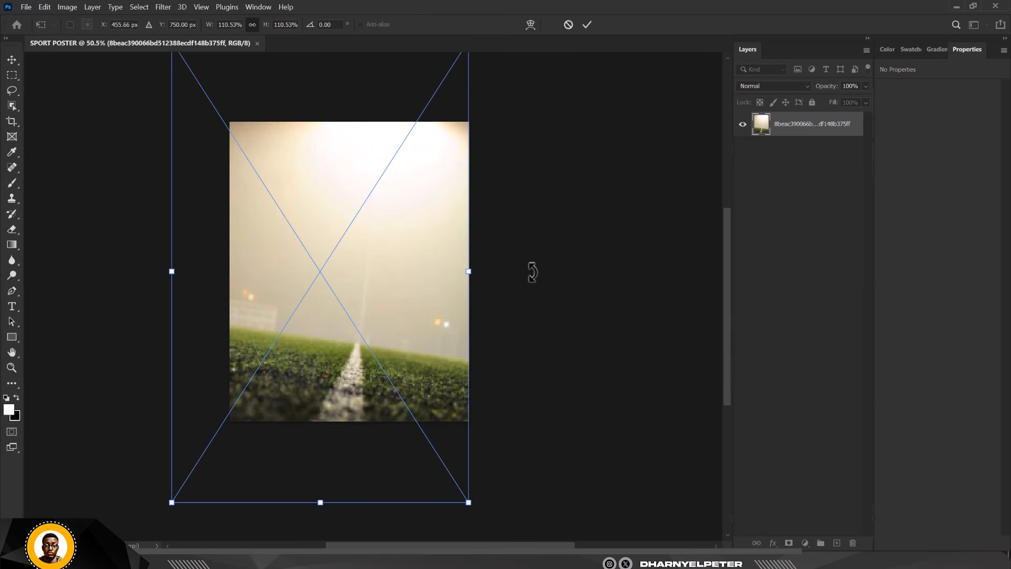
{"action": "key", "text": "Return"}
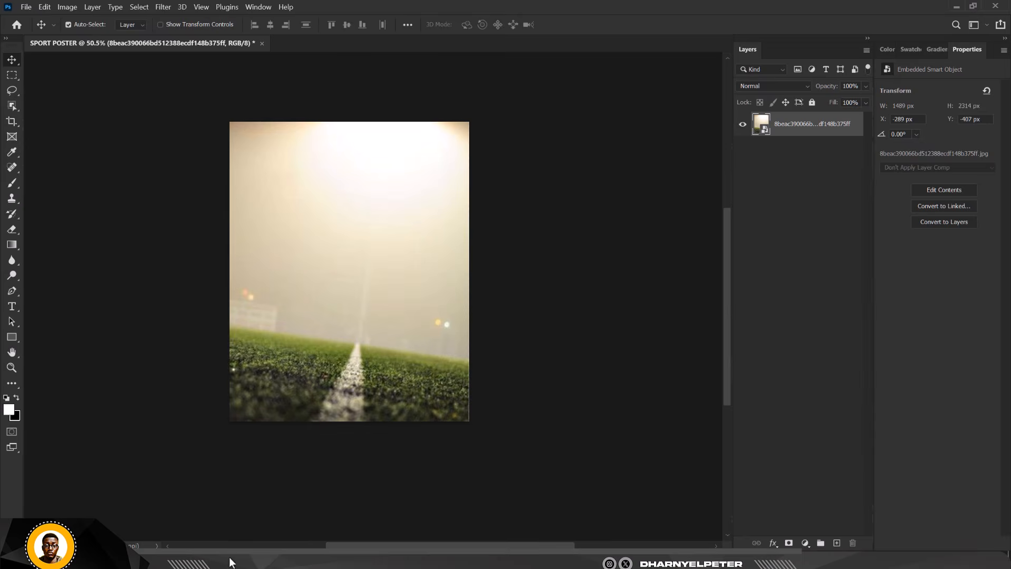
Step: Place the golden light-burst image from the MATCH DAY folder above the pitch photo, scaled to about 41.3% to cover the whole canvas
{"action": "left_click", "coordinate": [231, 562]}
{"action": "left_click", "coordinate": [202, 96]}
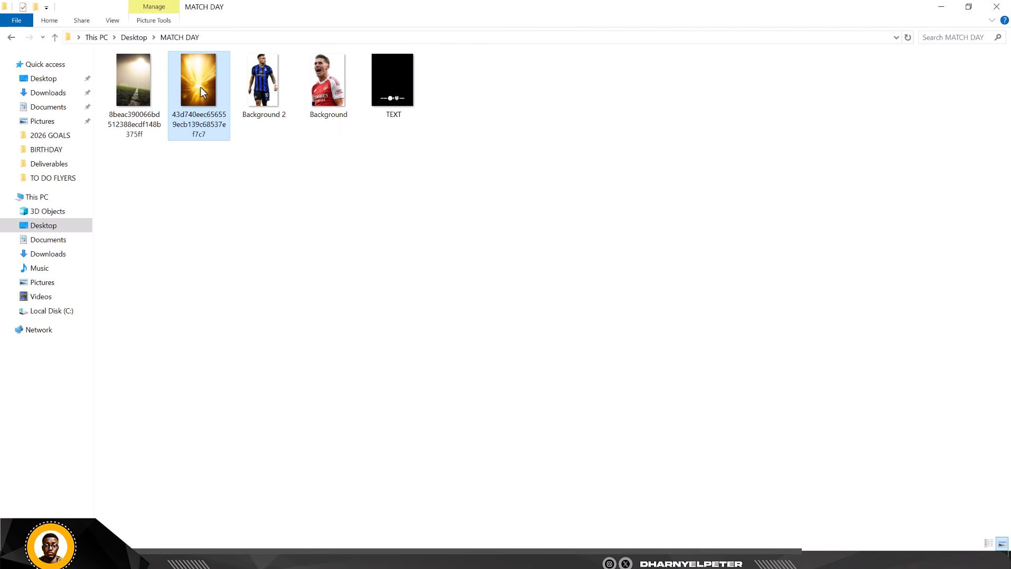
{"action": "left_click_drag", "start_coordinate": [198, 77], "coordinate": [383, 199]}
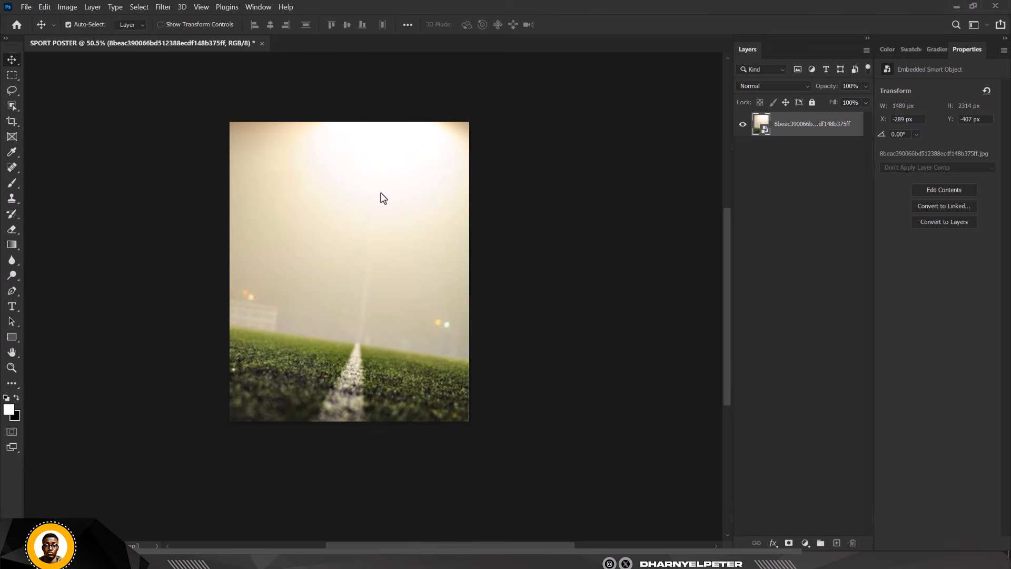
{"action": "left_click_drag", "start_coordinate": [395, 259], "coordinate": [371, 238]}
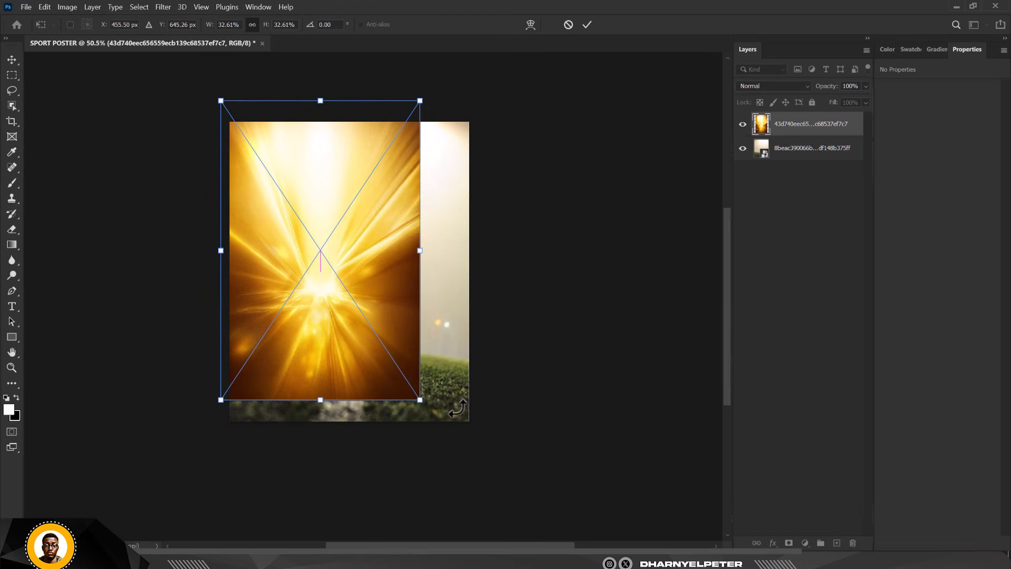
{"action": "left_click_drag", "start_coordinate": [420, 400], "coordinate": [499, 464]}
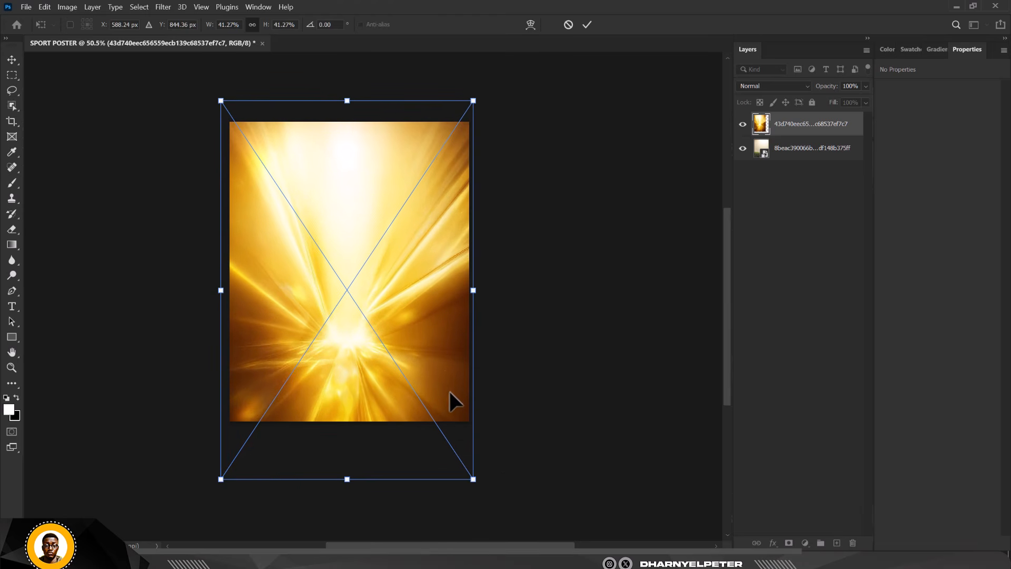
{"action": "left_click_drag", "start_coordinate": [445, 371], "coordinate": [437, 355]}
{"action": "key", "text": "Return"}
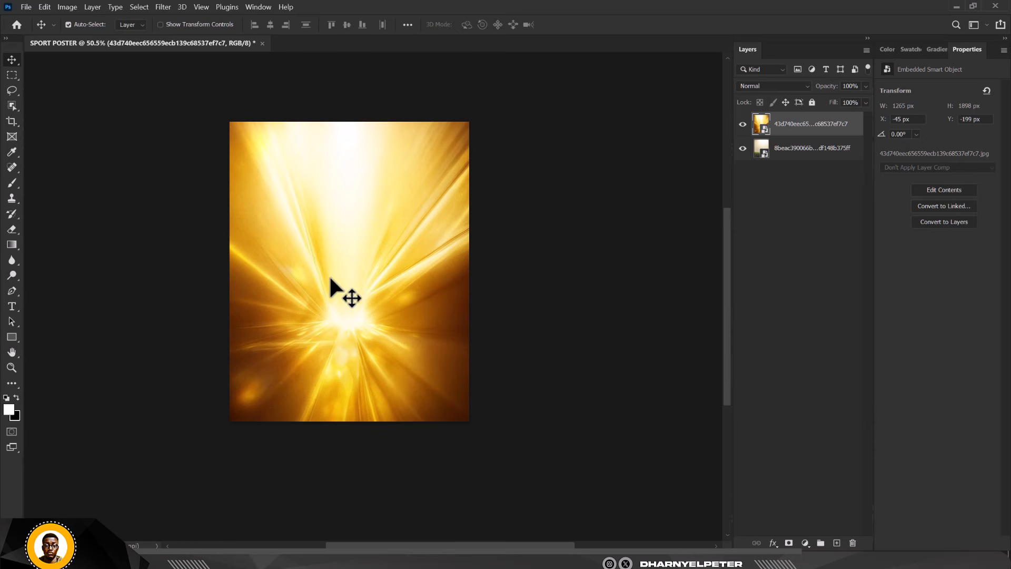
Step: Add a layer mask to the golden light-burst layer
{"action": "scroll", "coordinate": [330, 278], "scroll_direction": "up", "scroll_amount": 2}
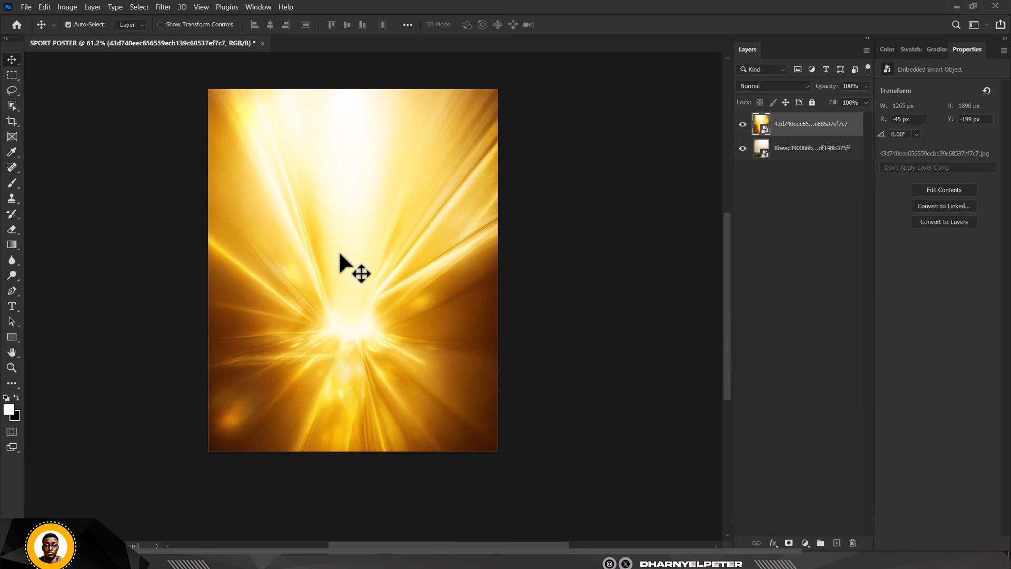
{"action": "left_click", "coordinate": [789, 543]}
{"action": "scroll", "coordinate": [318, 258], "scroll_direction": "down", "scroll_amount": 1}
{"action": "scroll", "coordinate": [316, 260], "scroll_direction": "down", "scroll_amount": 1}
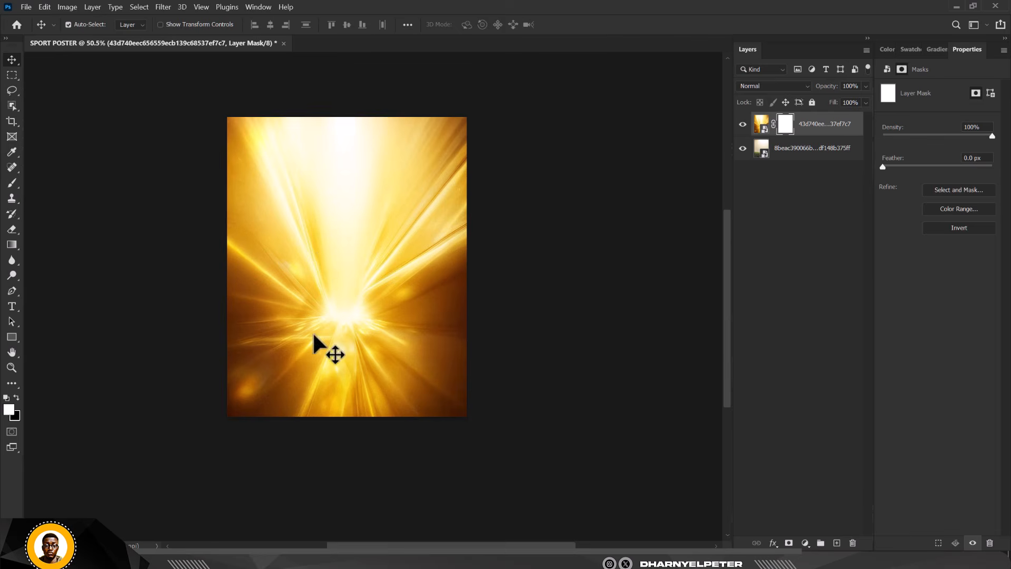
Step: Paint black across the lower part of the light-burst mask with a soft 700 px brush to reveal the grass
{"action": "key", "text": "b"}
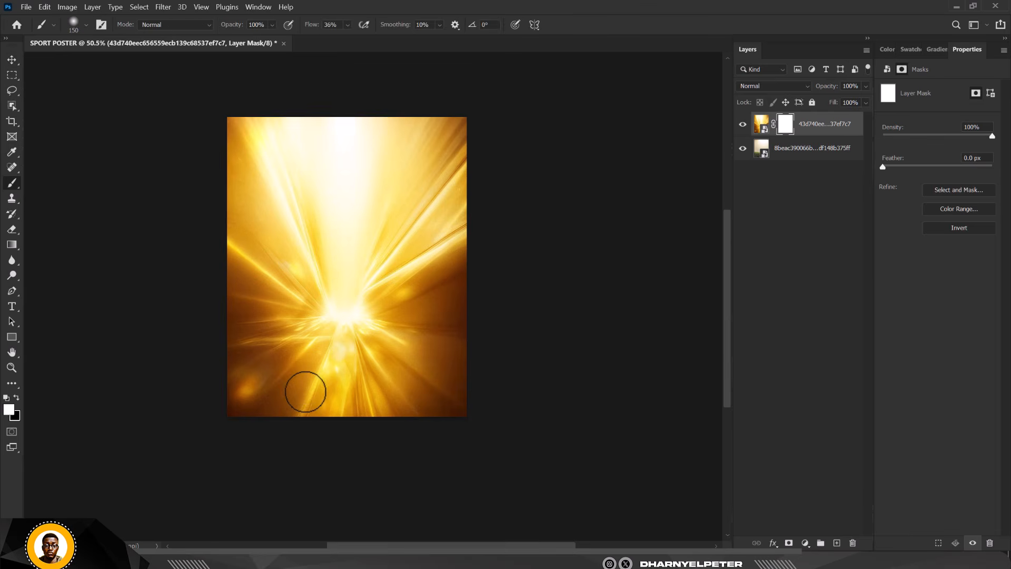
{"action": "key", "text": "bracketright"}
{"action": "key", "text": "bracketright"}
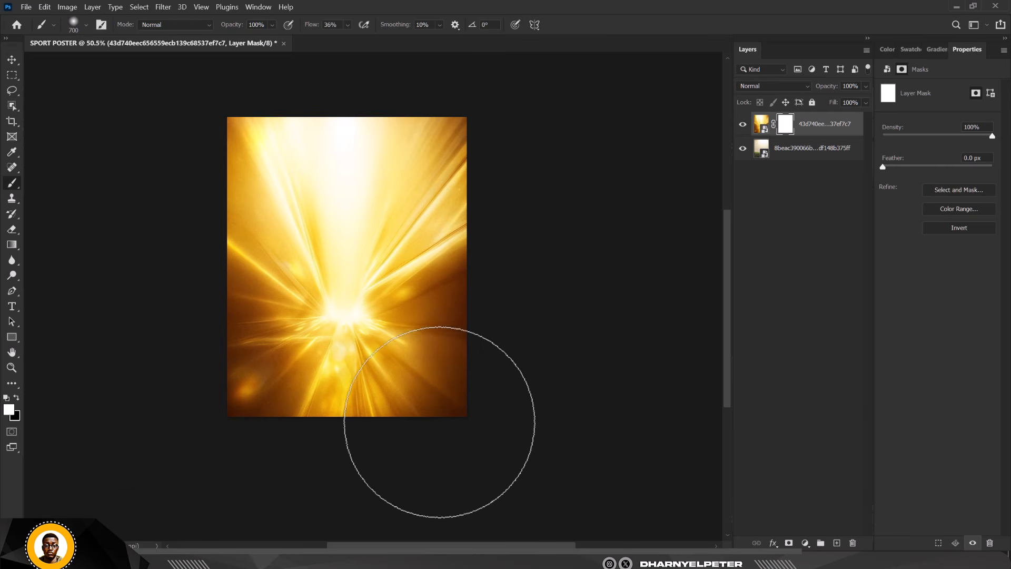
{"action": "left_click", "coordinate": [17, 399]}
{"action": "left_click_drag", "start_coordinate": [180, 395], "coordinate": [510, 401]}
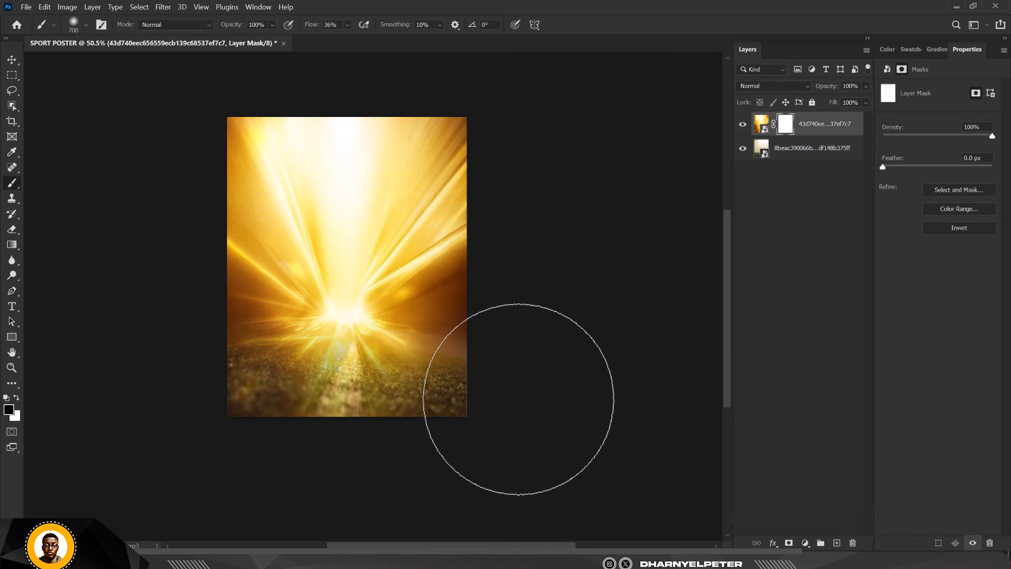
{"action": "mouse_move", "coordinate": [498, 425]}
{"action": "left_mouse_down"}
{"action": "mouse_move", "coordinate": [165, 444]}
{"action": "mouse_move", "coordinate": [593, 440]}
{"action": "left_mouse_up"}
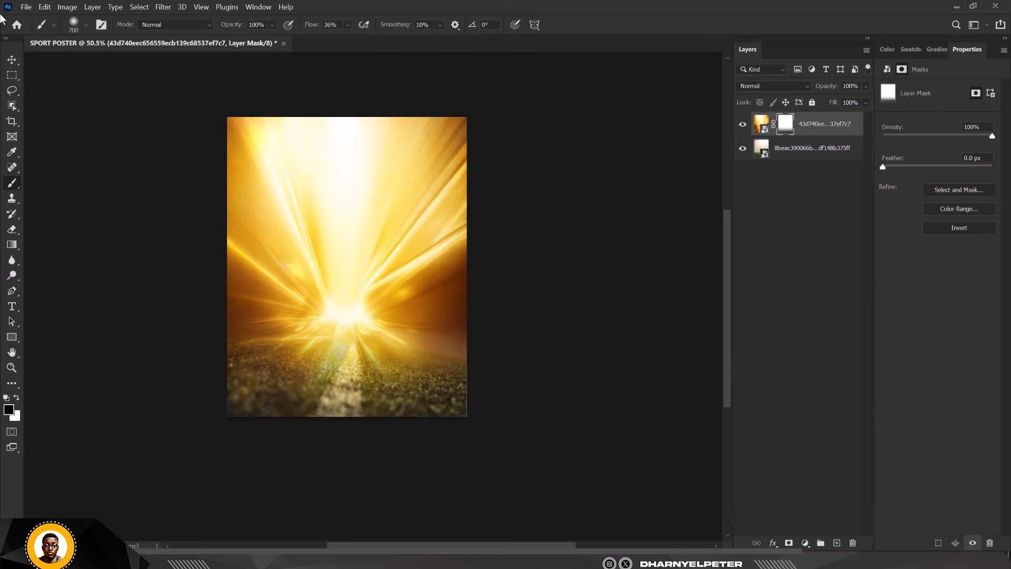
{"action": "left_click", "coordinate": [11, 64]}
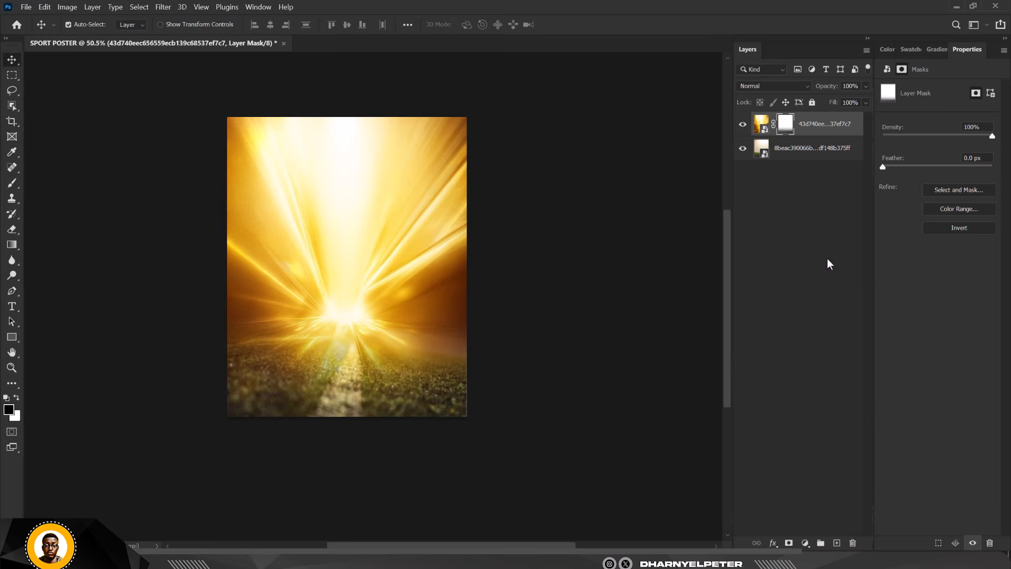
Step: Add an Exposure adjustment layer above the light burst with exposure -2.63 and gamma correction 0.80
{"action": "left_click", "coordinate": [805, 543]}
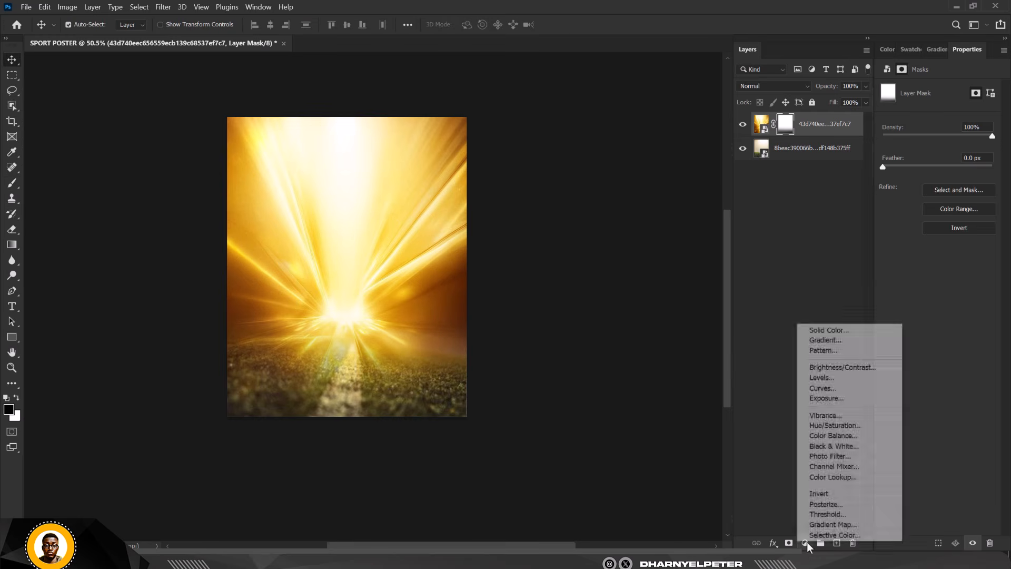
{"action": "left_click", "coordinate": [831, 400]}
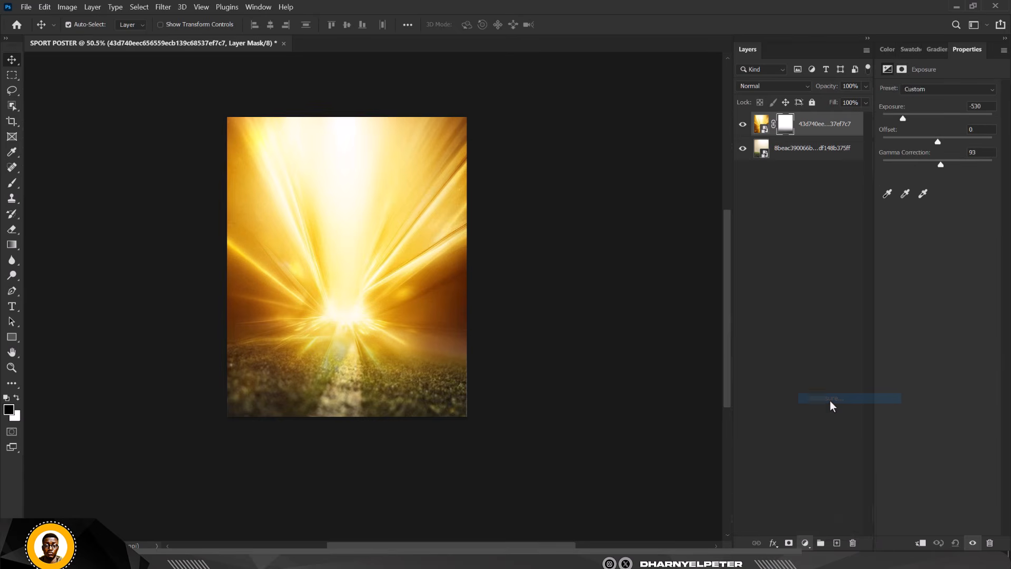
{"action": "left_click_drag", "start_coordinate": [937, 118], "coordinate": [916, 118]}
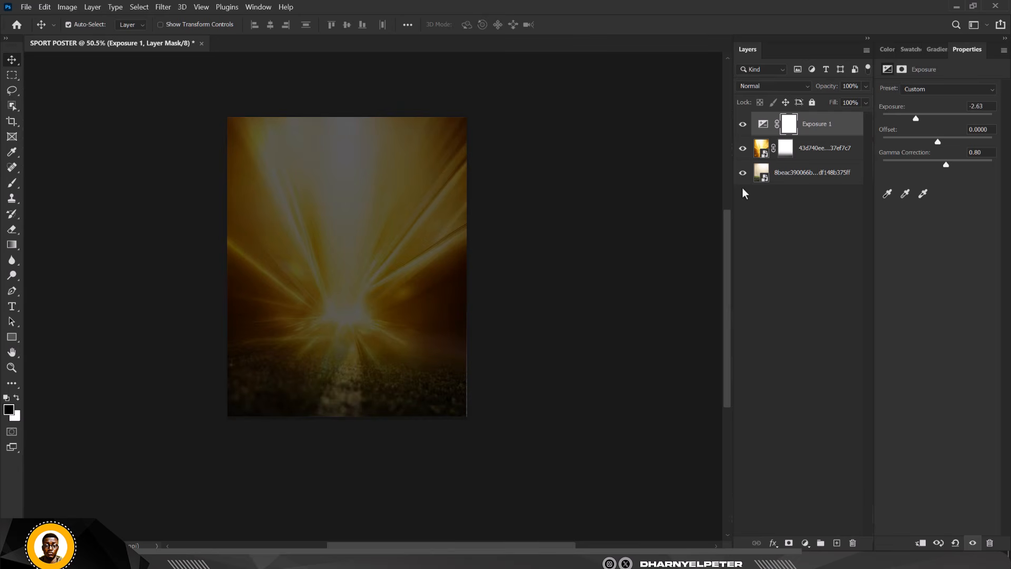
Step: Invert the Exposure layer's mask to black and paint white with the 700 px brush along the poster's bottom and left edges to darken them
{"action": "left_click", "coordinate": [791, 125]}
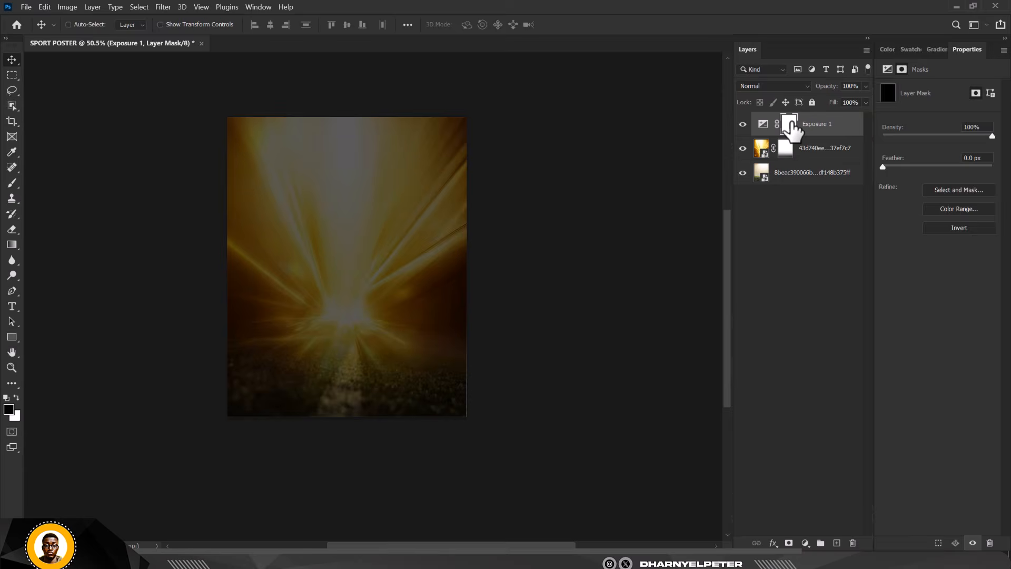
{"action": "key", "text": "b"}
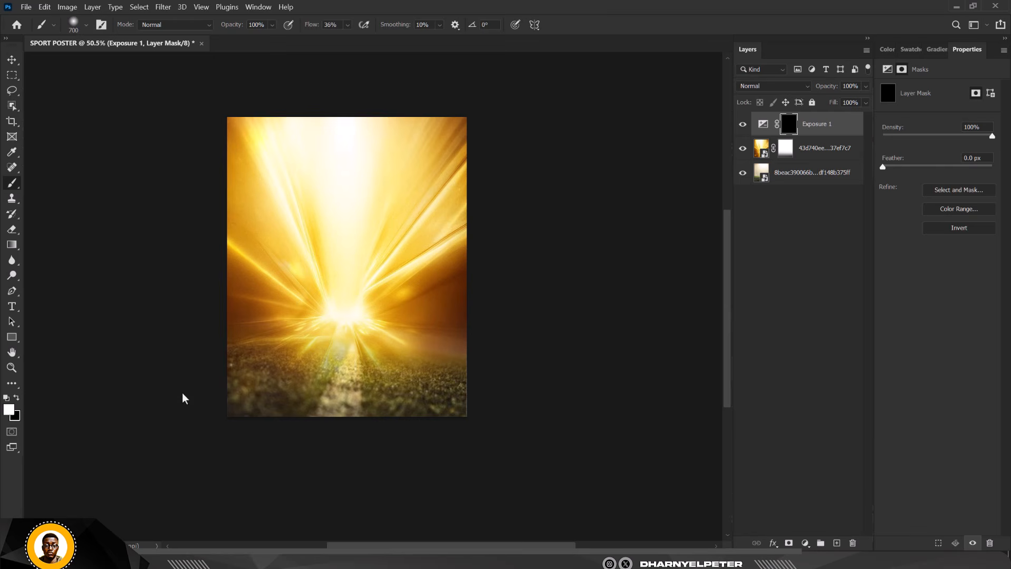
{"action": "mouse_move", "coordinate": [182, 394]}
{"action": "left_mouse_down"}
{"action": "mouse_move", "coordinate": [225, 445]}
{"action": "mouse_move", "coordinate": [187, 352]}
{"action": "mouse_move", "coordinate": [258, 431]}
{"action": "mouse_move", "coordinate": [295, 445]}
{"action": "mouse_move", "coordinate": [405, 427]}
{"action": "mouse_move", "coordinate": [172, 439]}
{"action": "mouse_move", "coordinate": [398, 433]}
{"action": "mouse_move", "coordinate": [508, 415]}
{"action": "mouse_move", "coordinate": [460, 435]}
{"action": "mouse_move", "coordinate": [499, 373]}
{"action": "mouse_move", "coordinate": [492, 424]}
{"action": "left_mouse_up"}
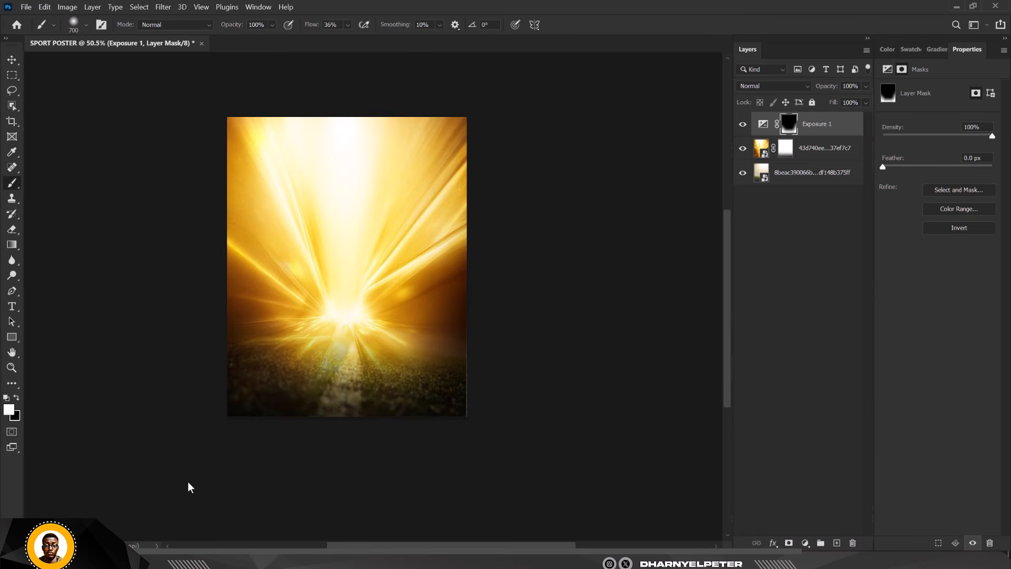
{"action": "left_click_drag", "start_coordinate": [156, 132], "coordinate": [160, 410]}
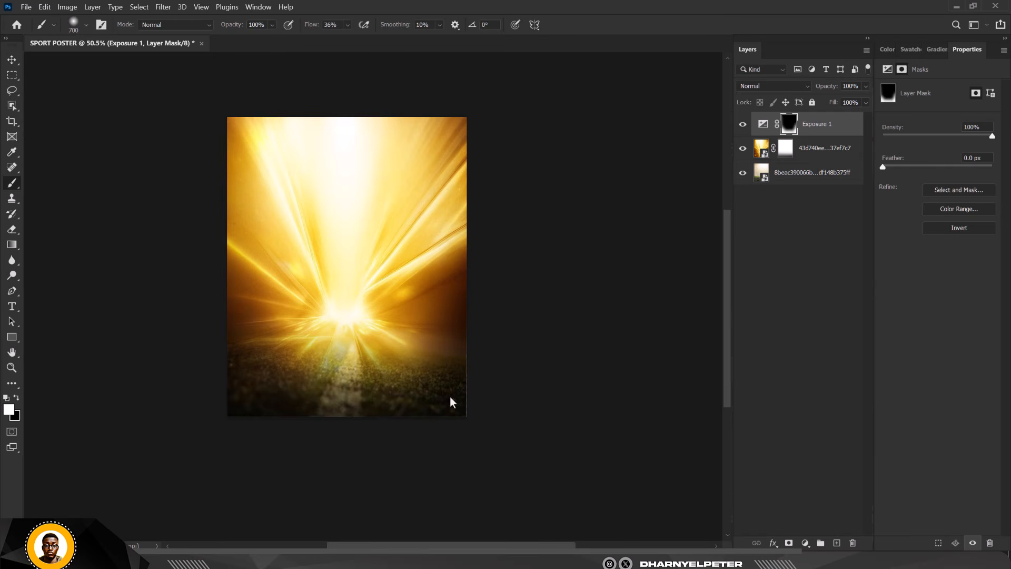
Step: Paint more white on the Exposure mask along the poster's right and bottom edges with the 700 px brush, and deselect the layer
{"action": "mouse_move", "coordinate": [510, 161]}
{"action": "left_mouse_down"}
{"action": "mouse_move", "coordinate": [477, 426]}
{"action": "mouse_move", "coordinate": [272, 463]}
{"action": "left_mouse_up"}
{"action": "left_click", "coordinate": [388, 378]}
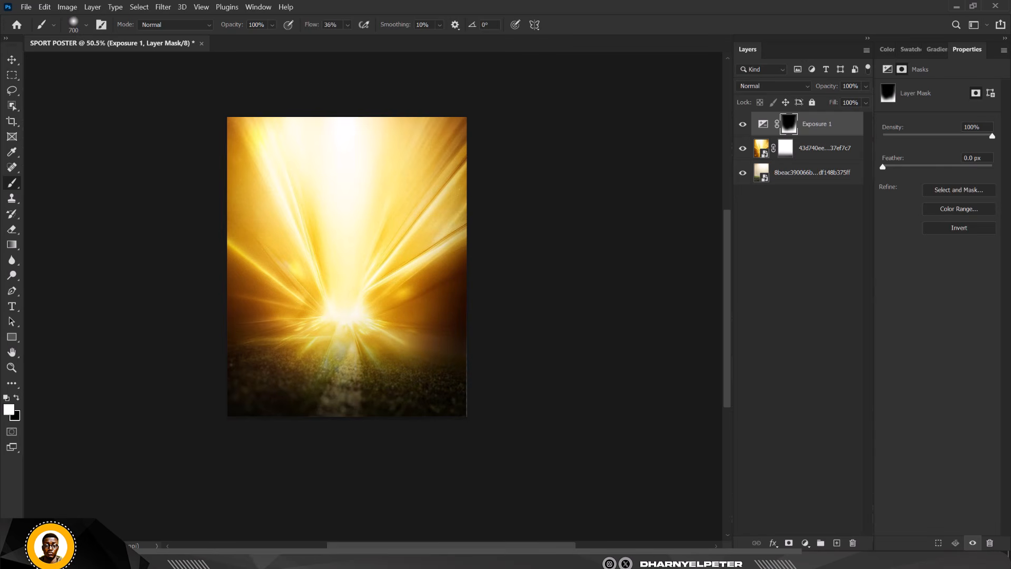
{"action": "left_click", "coordinate": [11, 60]}
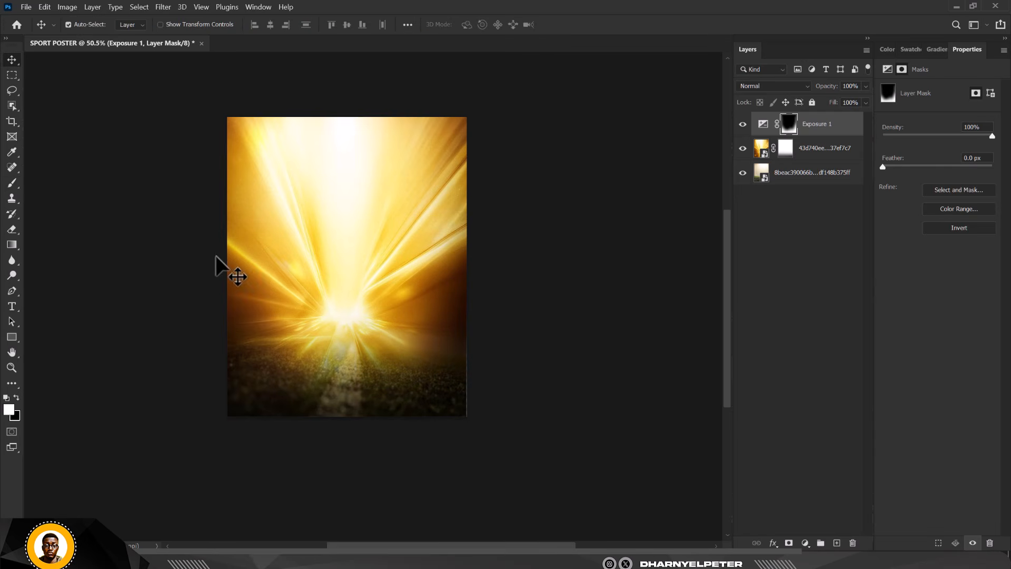
{"action": "left_click", "coordinate": [169, 248]}
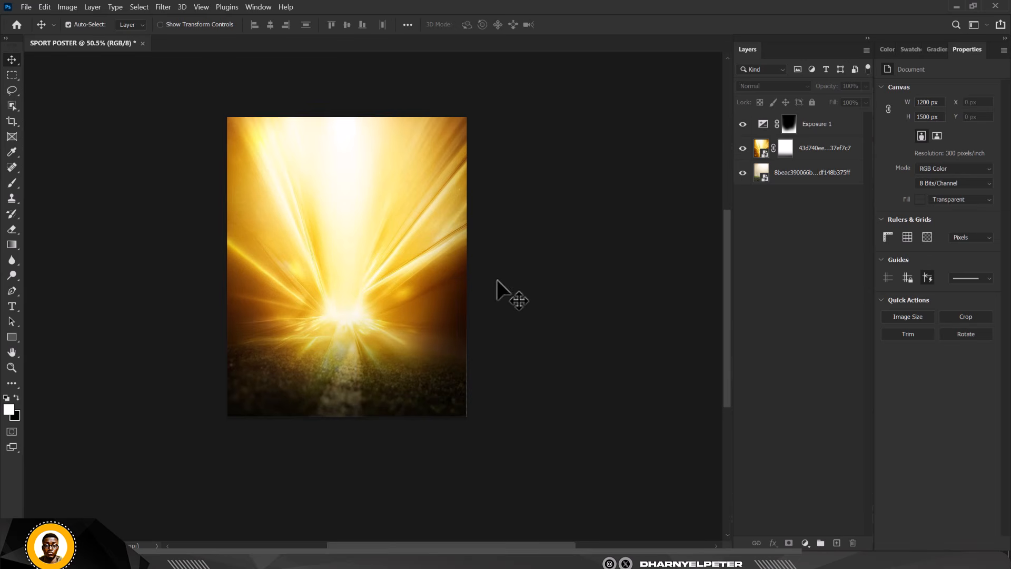
Step: Group the Exposure, light-burst and grass layers and name the group BG
{"action": "left_click", "coordinate": [839, 133]}
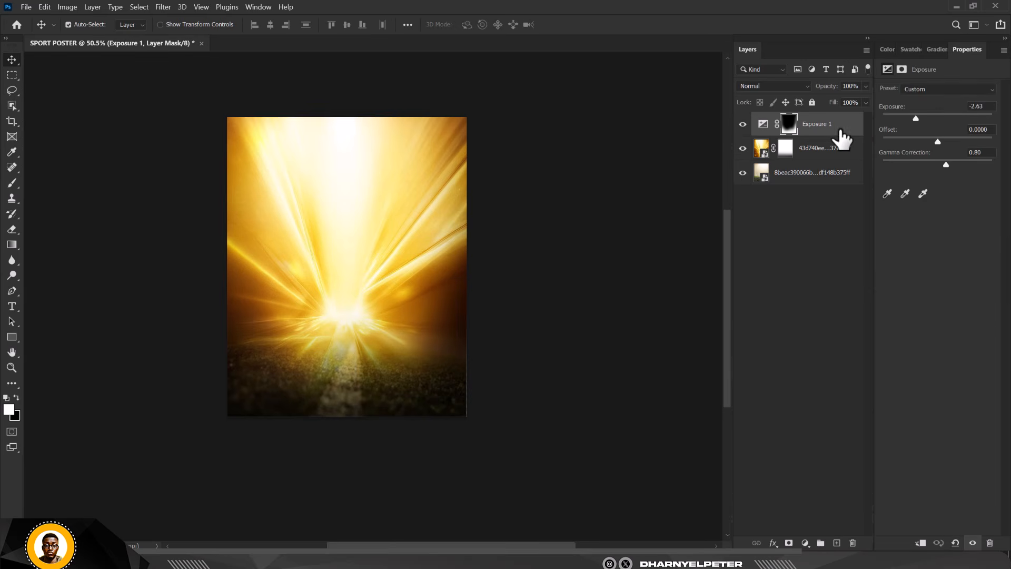
{"action": "left_click", "coordinate": [842, 178], "text": "shift"}
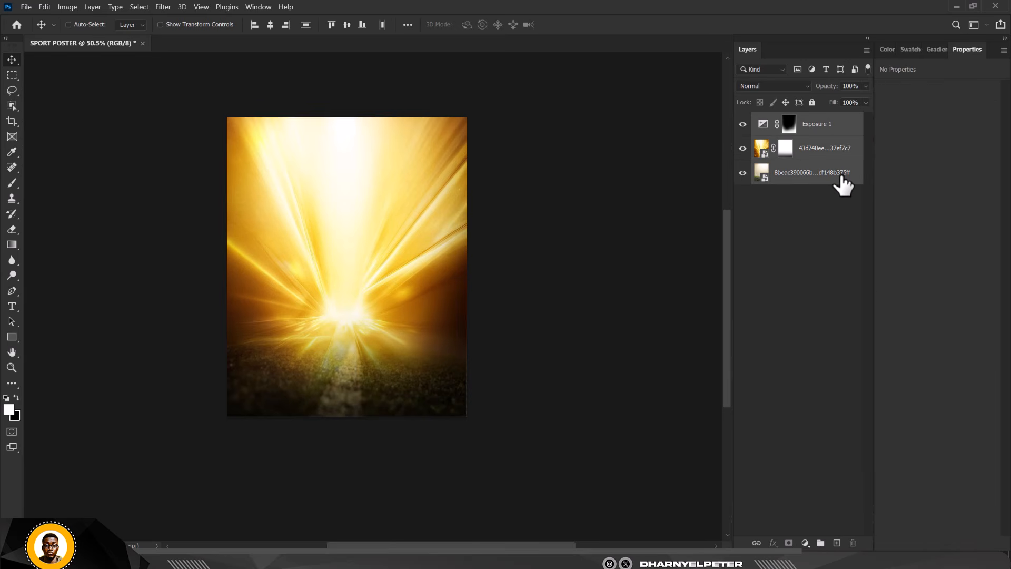
{"action": "key", "text": "ctrl+g"}
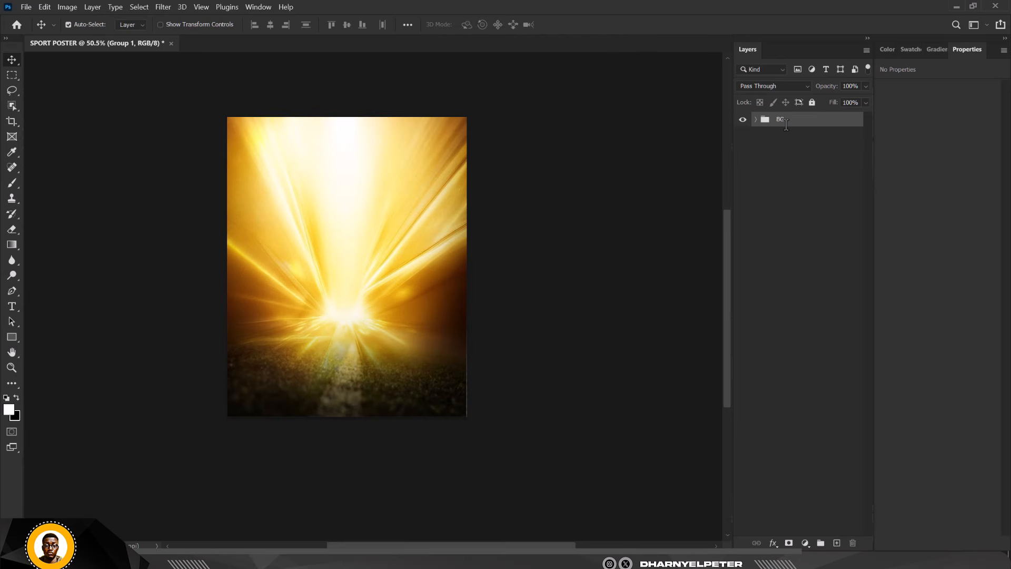
{"action": "key", "text": "Return"}
Step: Scale the BG group up to about 106% around its centre so it fully covers the canvas edges
{"action": "scroll", "coordinate": [343, 298], "scroll_direction": "up", "scroll_amount": 3}
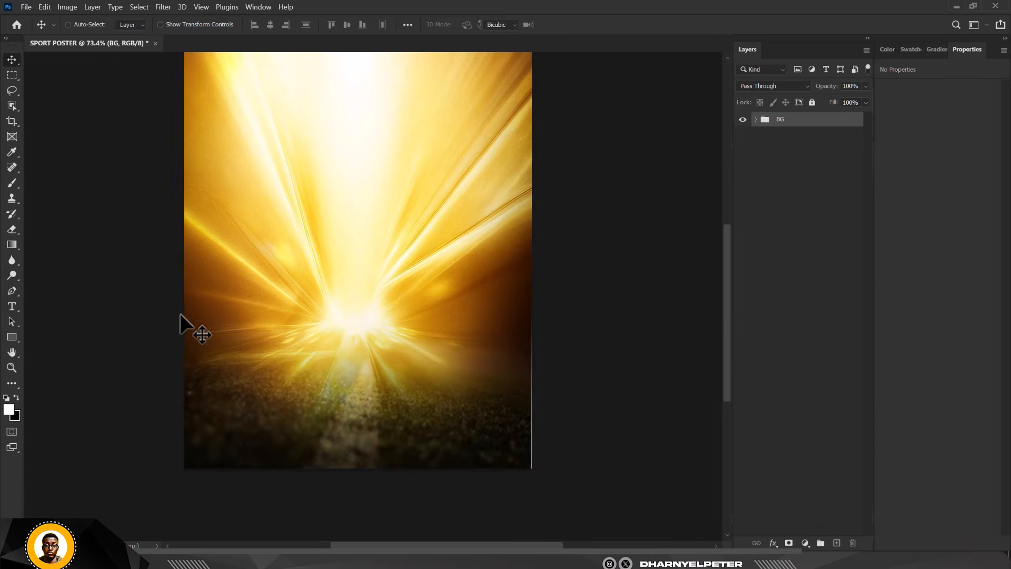
{"action": "scroll", "coordinate": [168, 324], "scroll_direction": "down", "scroll_amount": 3}
{"action": "key", "text": "ctrl+t"}
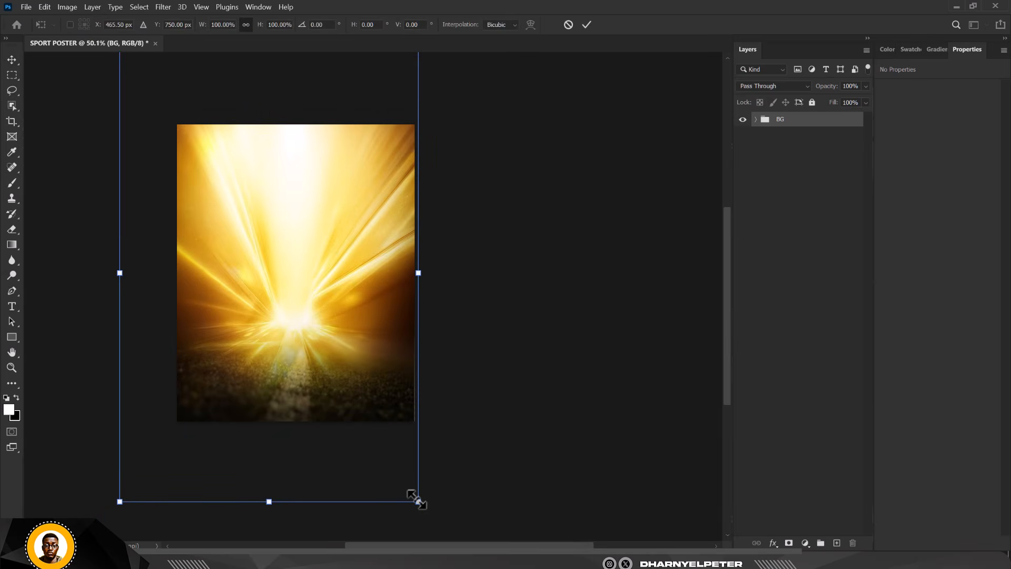
{"action": "left_click_drag", "start_coordinate": [418, 501], "coordinate": [427, 516]}
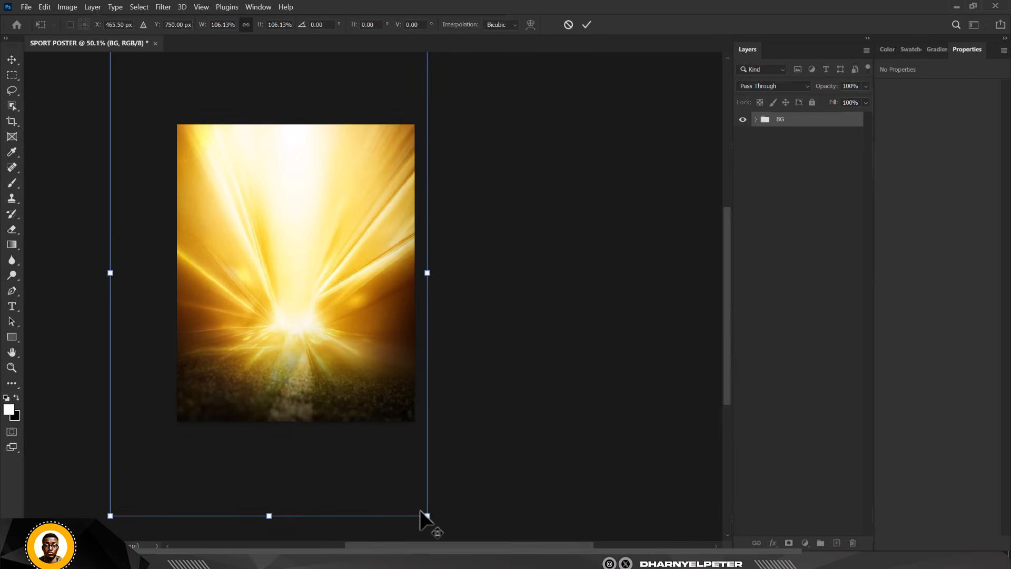
{"action": "key", "text": "Return"}
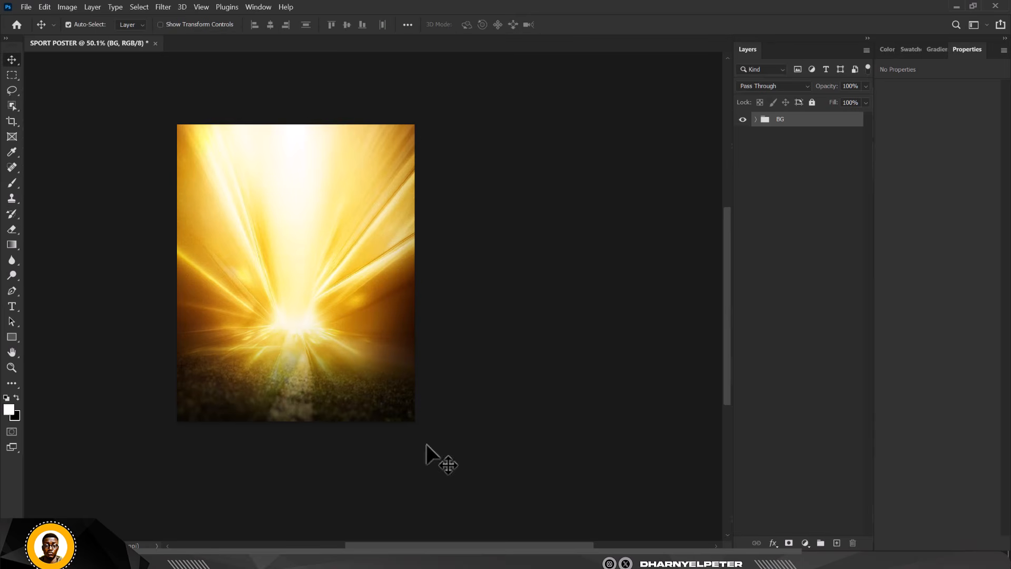
Step: Place the Background image of the Arsenal player from the MATCH DAY folder, scaled to about 22%, right of centre on the poster's upper half
{"action": "key", "text": "ctrl"}
{"action": "key", "text": "ctrl+0"}
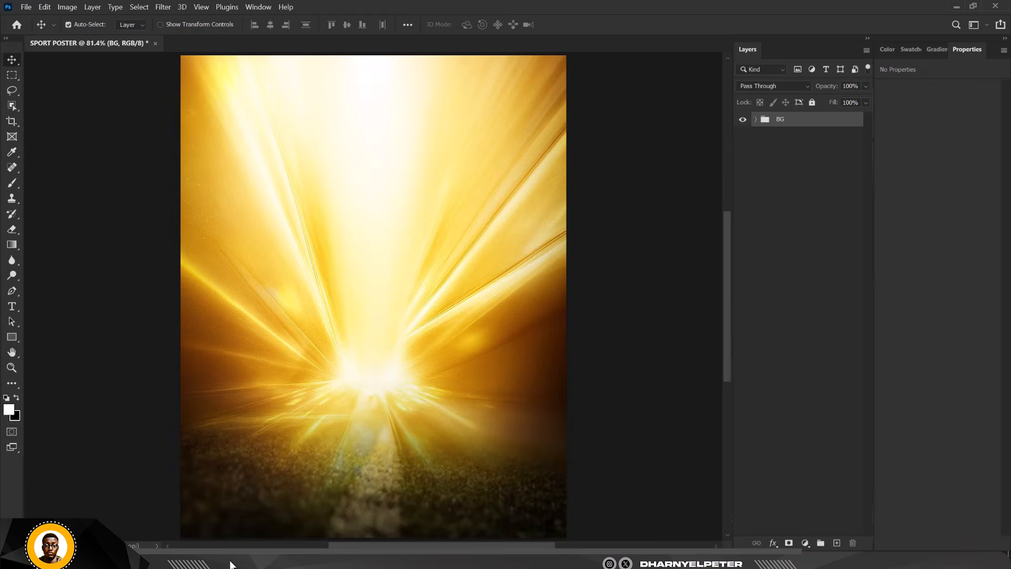
{"action": "left_click", "coordinate": [230, 565]}
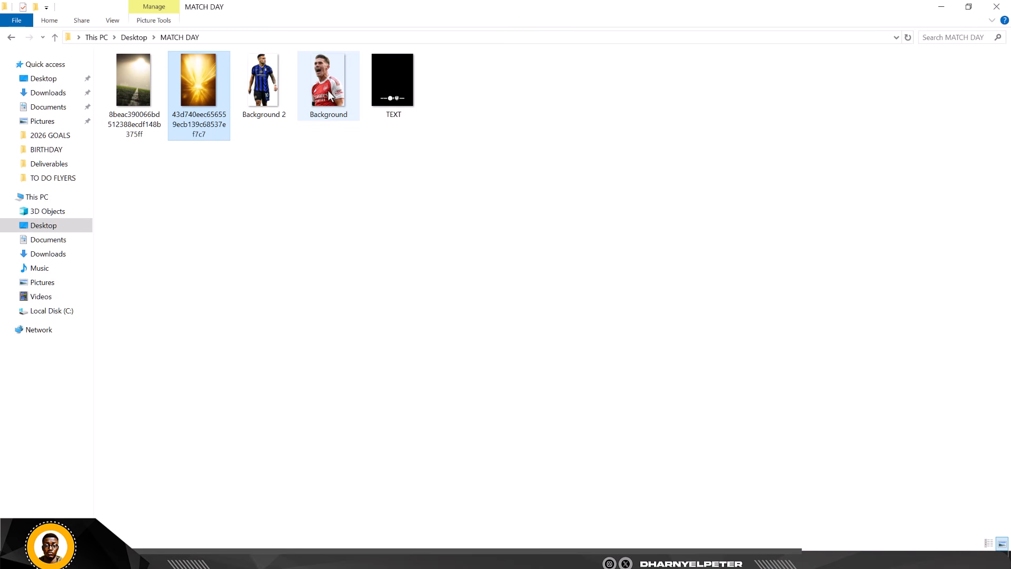
{"action": "left_click_drag", "start_coordinate": [330, 95], "coordinate": [511, 224]}
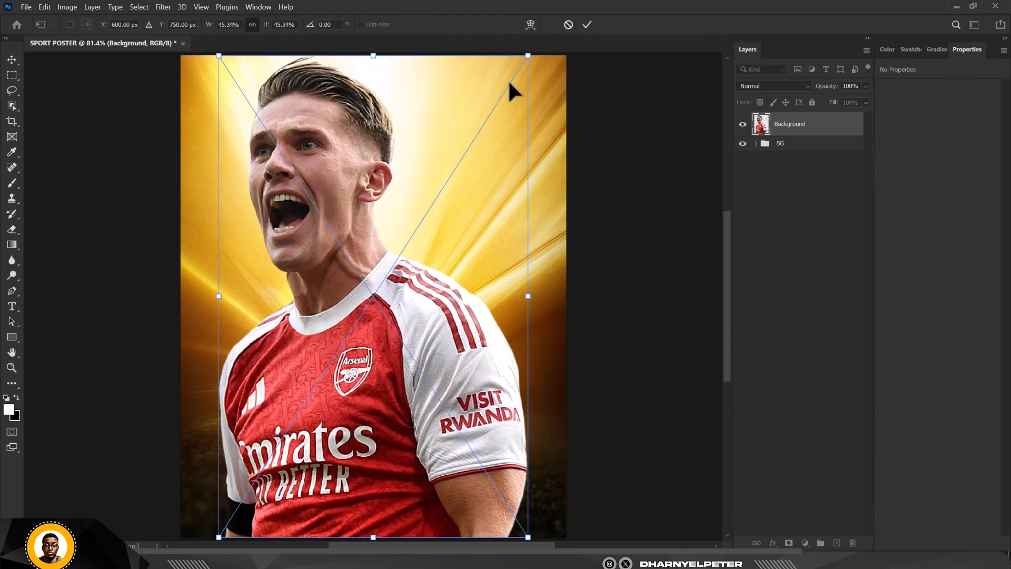
{"action": "left_click_drag", "start_coordinate": [525, 54], "coordinate": [470, 195]}
{"action": "left_click_drag", "start_coordinate": [443, 292], "coordinate": [484, 263]}
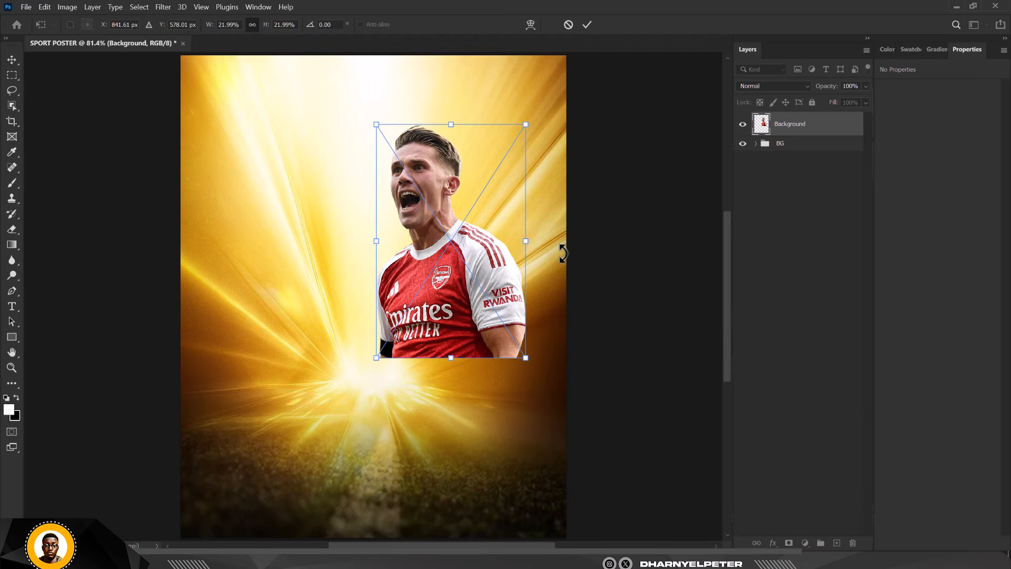
{"action": "key", "text": "Return"}
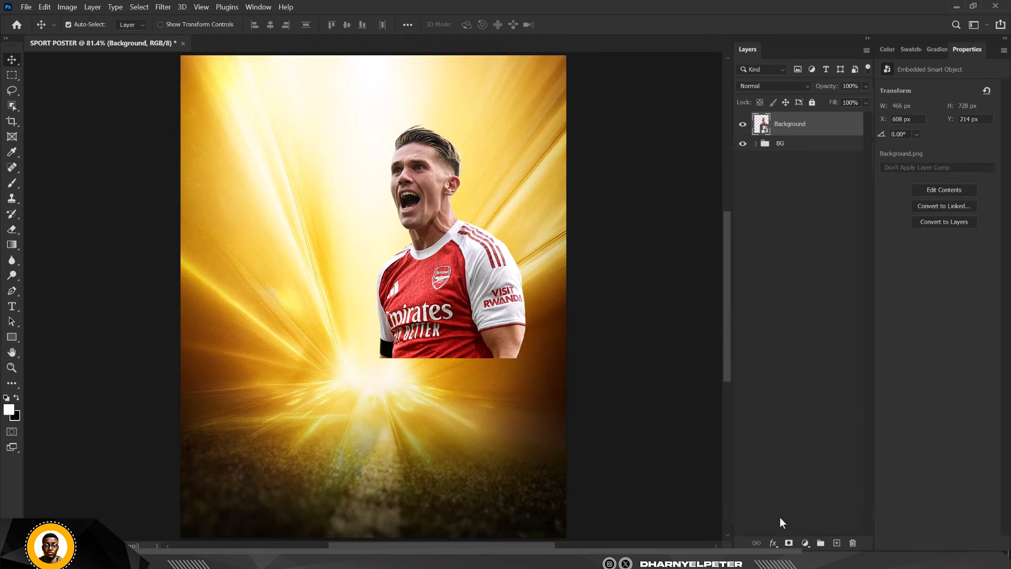
Step: Add a layer mask to the player layer and paint black with a 300 px brush to fade out the bottom of the torso
{"action": "left_click", "coordinate": [788, 543]}
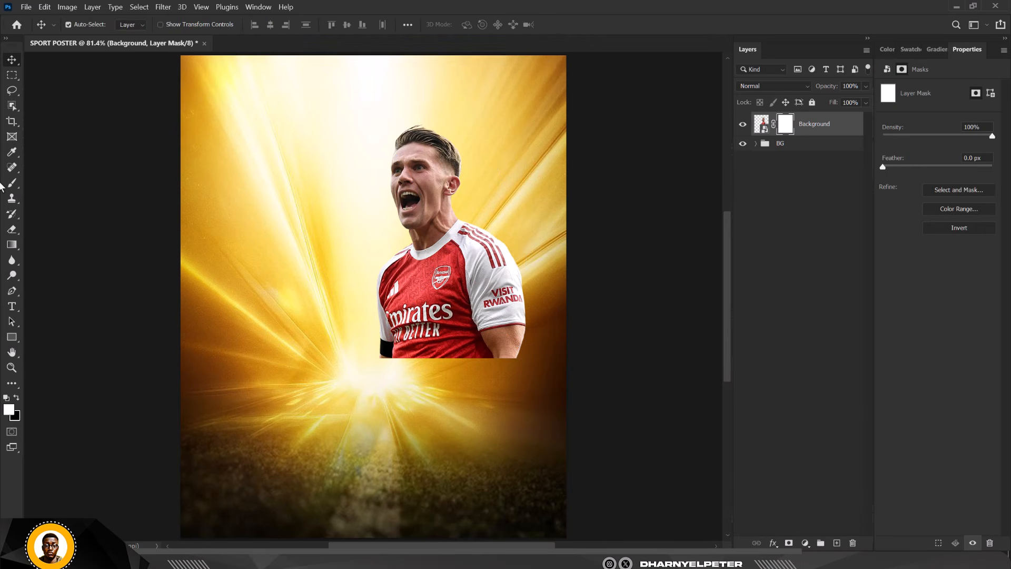
{"action": "left_click_drag", "start_coordinate": [13, 188], "coordinate": [55, 190]}
{"action": "key", "text": "bracketleft"}
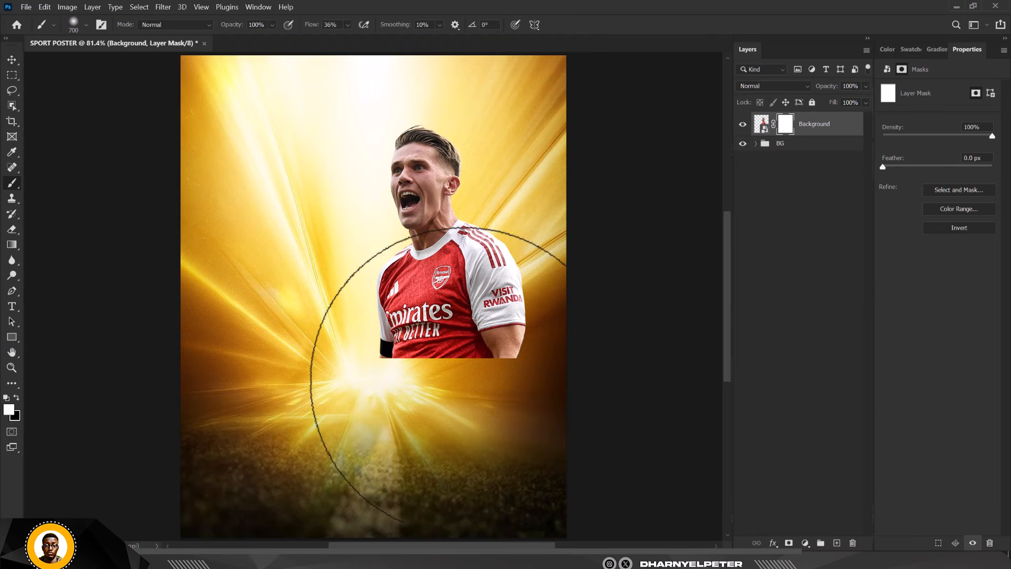
{"action": "key", "text": "bracketleft"}
{"action": "key", "text": "bracketleft"}
{"action": "key", "text": "bracketleft"}
{"action": "key", "text": "bracketleft"}
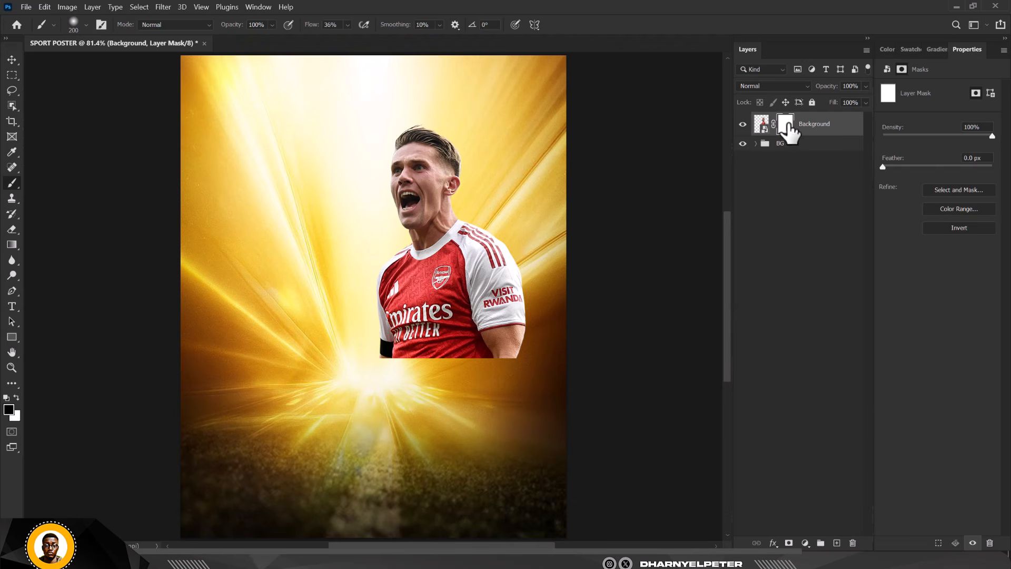
{"action": "key", "text": "bracketright"}
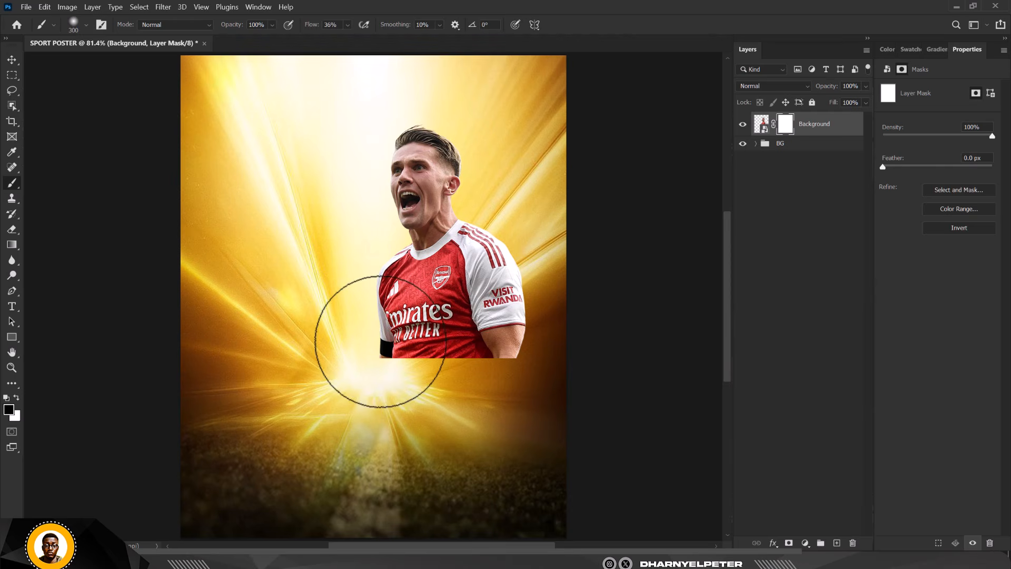
{"action": "mouse_move", "coordinate": [551, 374]}
{"action": "left_mouse_down"}
{"action": "mouse_move", "coordinate": [473, 383]}
{"action": "mouse_move", "coordinate": [488, 391]}
{"action": "mouse_move", "coordinate": [511, 381]}
{"action": "mouse_move", "coordinate": [532, 347]}
{"action": "mouse_move", "coordinate": [549, 340]}
{"action": "mouse_move", "coordinate": [511, 364]}
{"action": "mouse_move", "coordinate": [359, 377]}
{"action": "mouse_move", "coordinate": [437, 373]}
{"action": "mouse_move", "coordinate": [370, 377]}
{"action": "mouse_move", "coordinate": [391, 394]}
{"action": "mouse_move", "coordinate": [549, 342]}
{"action": "mouse_move", "coordinate": [505, 374]}
{"action": "mouse_move", "coordinate": [418, 373]}
{"action": "left_mouse_up"}
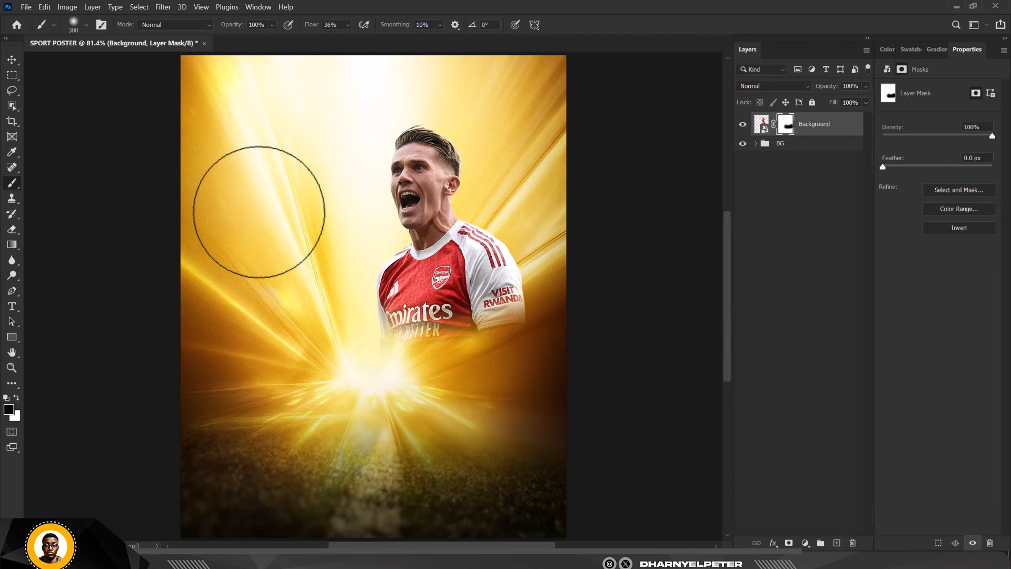
{"action": "left_click", "coordinate": [11, 59]}
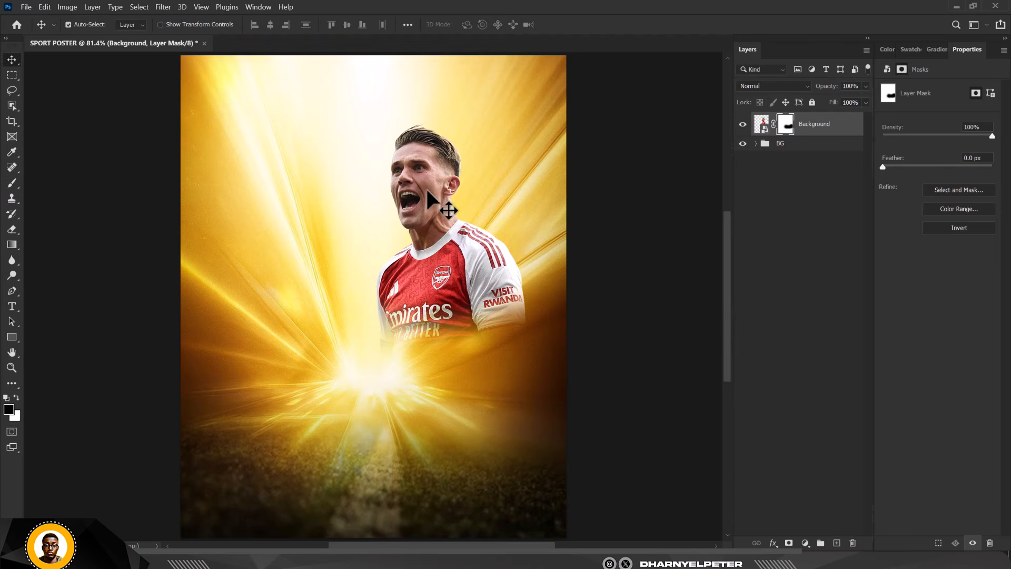
Step: Start a Camera Raw filter on the player image with Texture +100, Clarity +51 and Dehaze +21
{"action": "scroll", "coordinate": [418, 176], "scroll_direction": "up", "scroll_amount": 2}
{"action": "scroll", "coordinate": [418, 176], "scroll_direction": "up", "scroll_amount": 1}
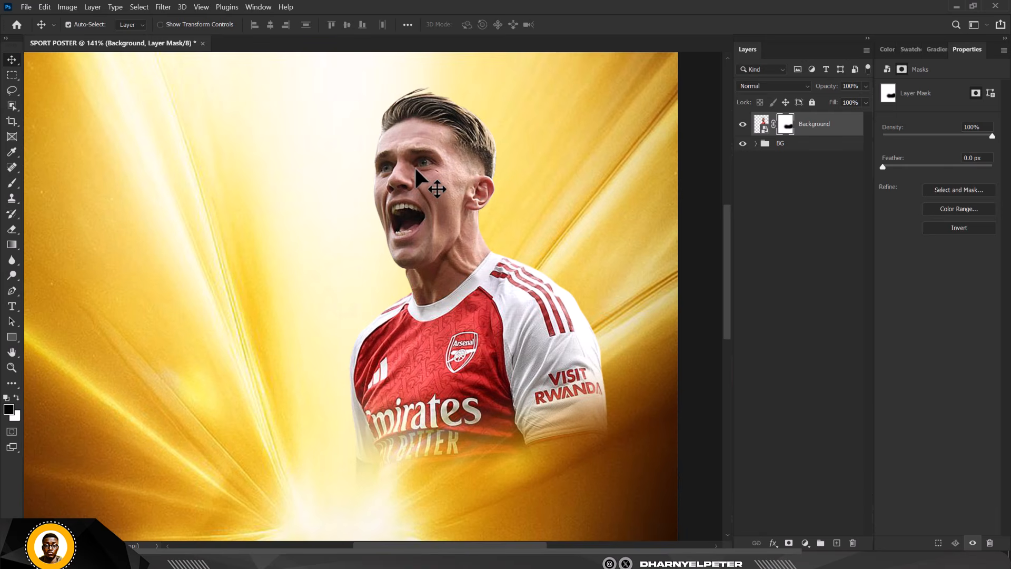
{"action": "scroll", "coordinate": [412, 172], "scroll_direction": "down", "scroll_amount": 1}
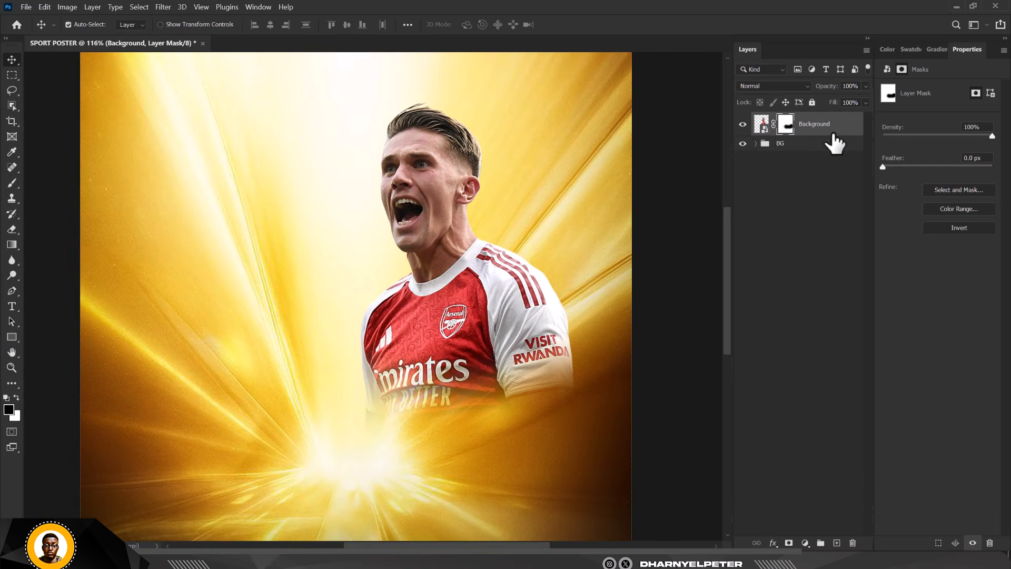
{"action": "left_click", "coordinate": [762, 125]}
{"action": "left_click", "coordinate": [164, 7]}
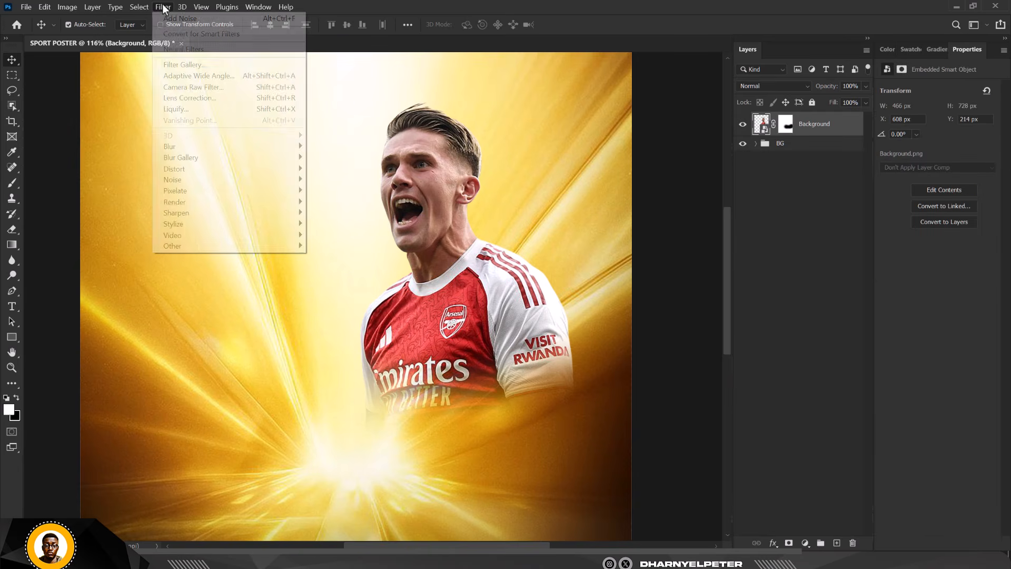
{"action": "left_click", "coordinate": [203, 91]}
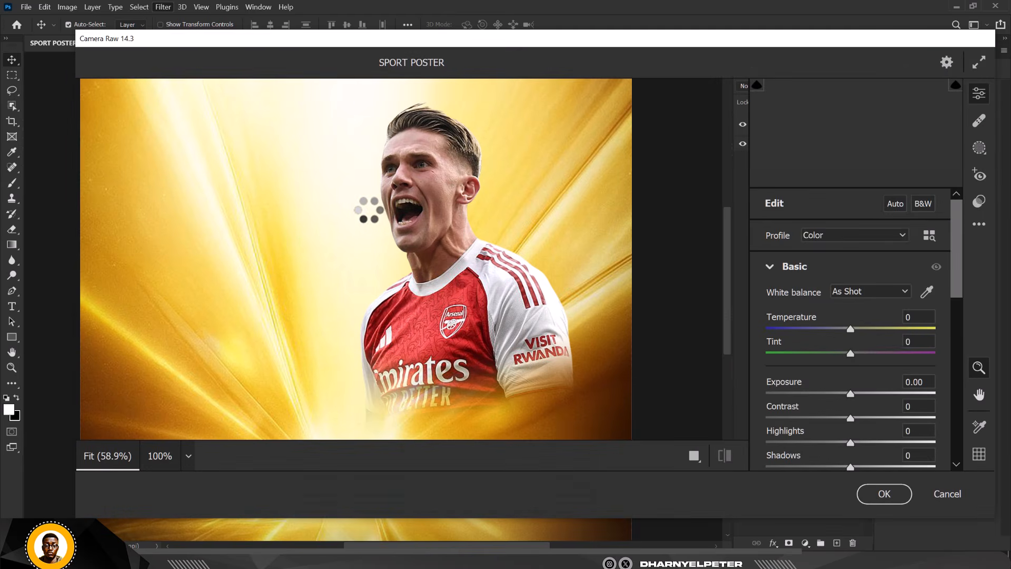
{"action": "scroll", "coordinate": [846, 395], "scroll_direction": "down", "scroll_amount": 4}
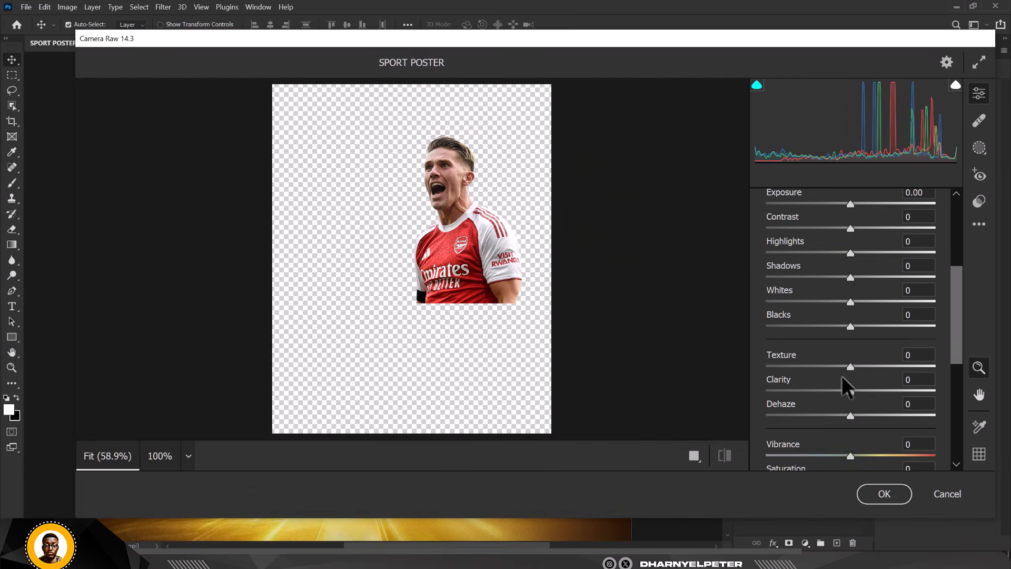
{"action": "left_click_drag", "start_coordinate": [855, 364], "coordinate": [931, 366]}
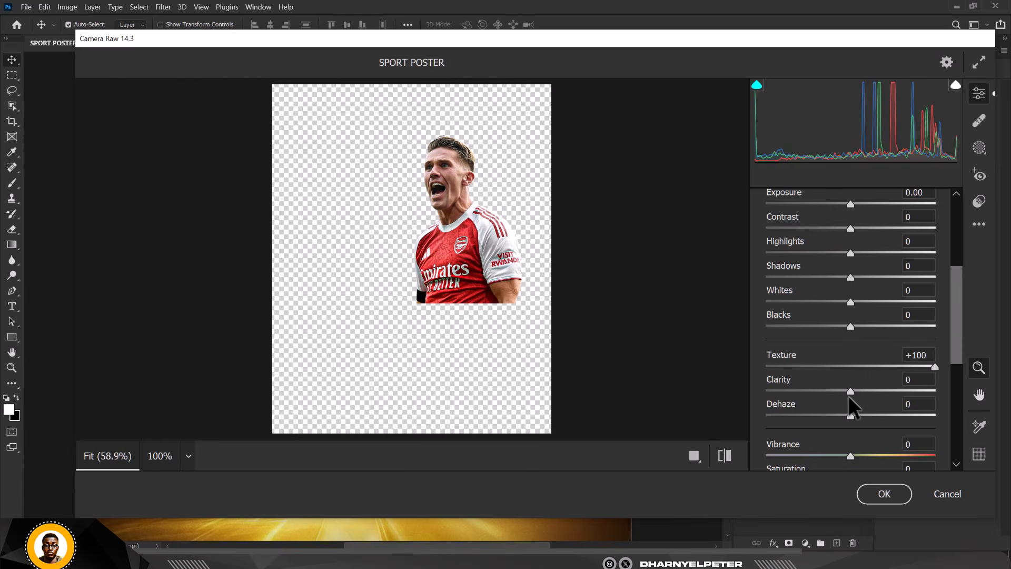
{"action": "left_click_drag", "start_coordinate": [851, 390], "coordinate": [870, 390]}
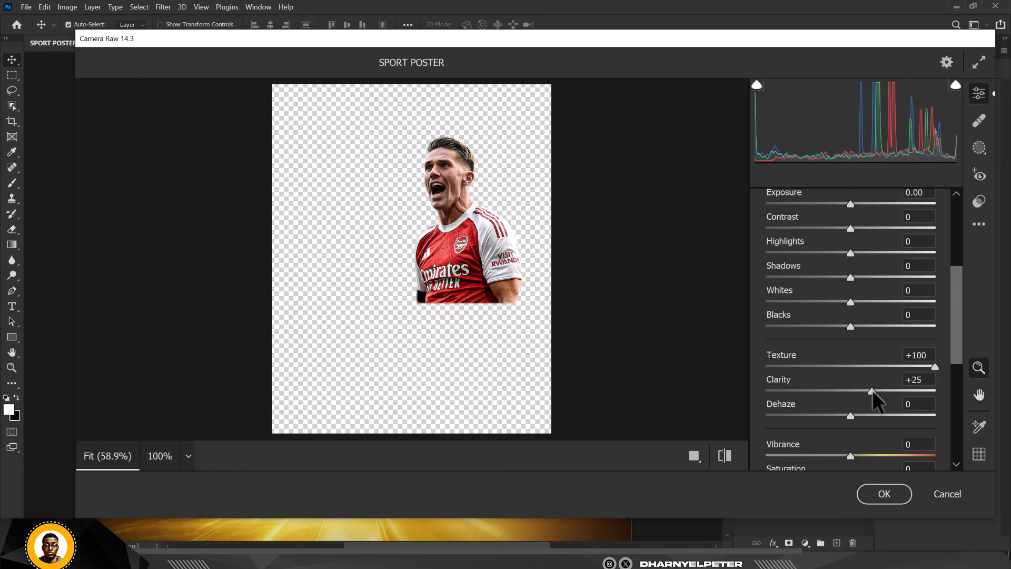
{"action": "left_click_drag", "start_coordinate": [873, 391], "coordinate": [894, 391]}
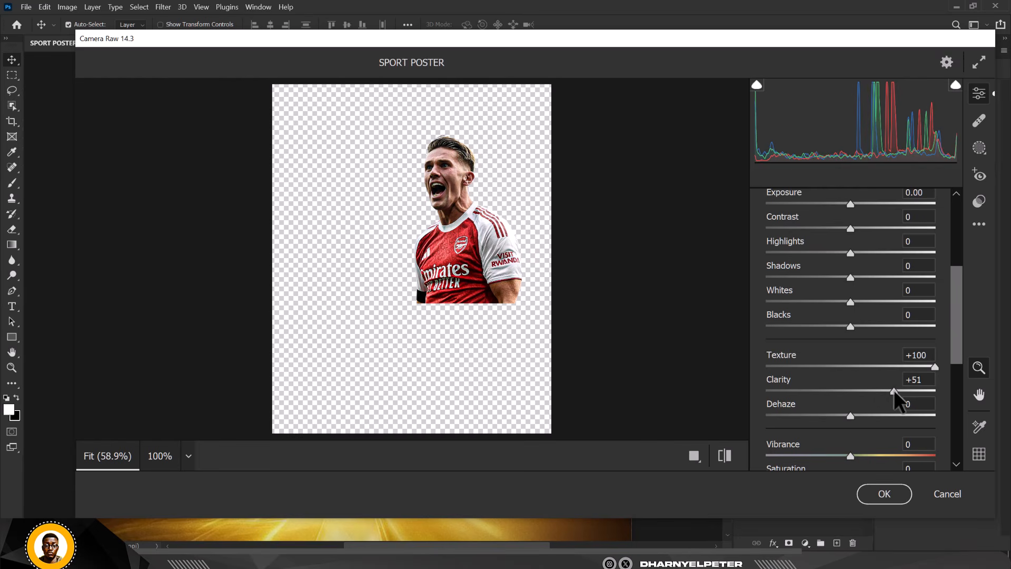
{"action": "left_click_drag", "start_coordinate": [850, 416], "coordinate": [868, 415]}
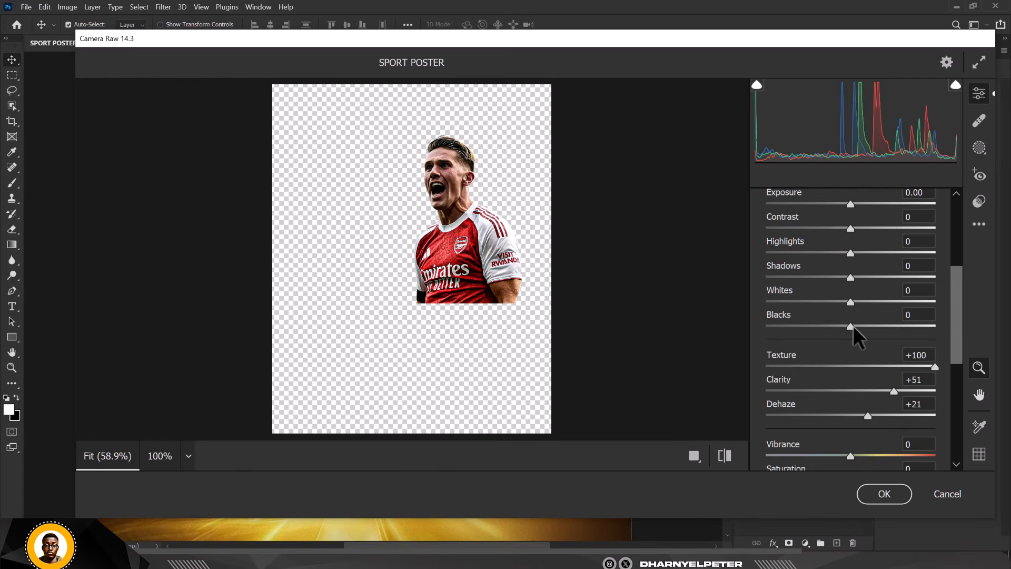
Step: Set Blacks -12, Vibrance +18, Highlights -40, Shadows +32 and Contrast +8, and apply the Camera Raw filter
{"action": "mouse_move", "coordinate": [850, 326]}
{"action": "left_mouse_down"}
{"action": "mouse_move", "coordinate": [885, 331]}
{"action": "mouse_move", "coordinate": [829, 334]}
{"action": "mouse_move", "coordinate": [852, 334]}
{"action": "mouse_move", "coordinate": [840, 335]}
{"action": "left_mouse_up"}
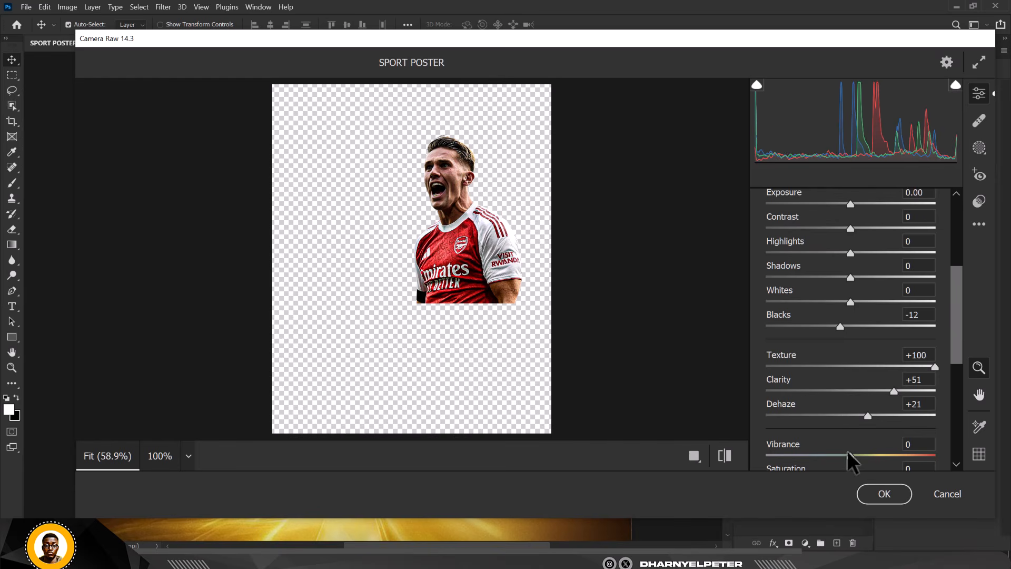
{"action": "left_click_drag", "start_coordinate": [850, 455], "coordinate": [865, 455]}
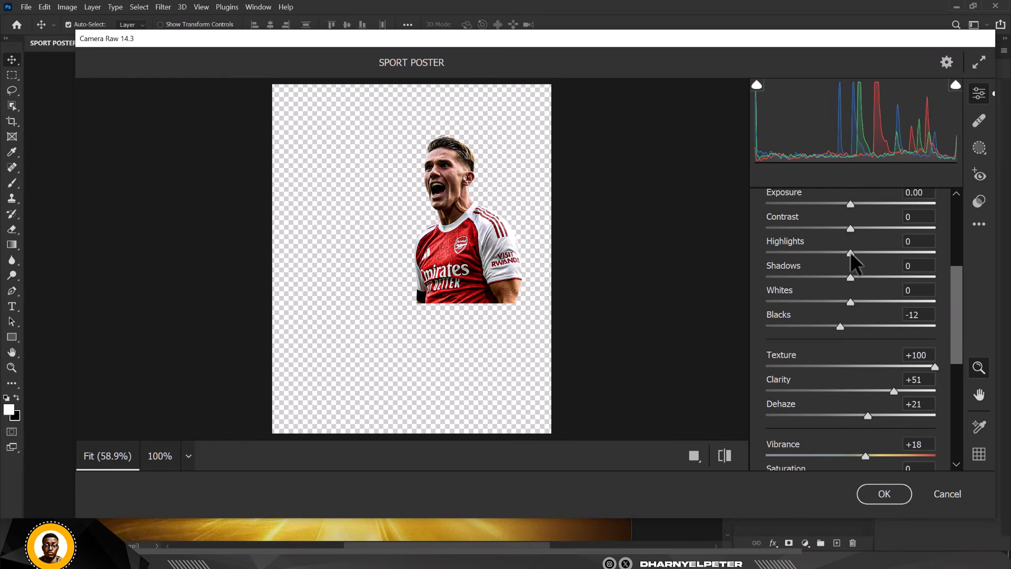
{"action": "left_click_drag", "start_coordinate": [852, 251], "coordinate": [878, 277]}
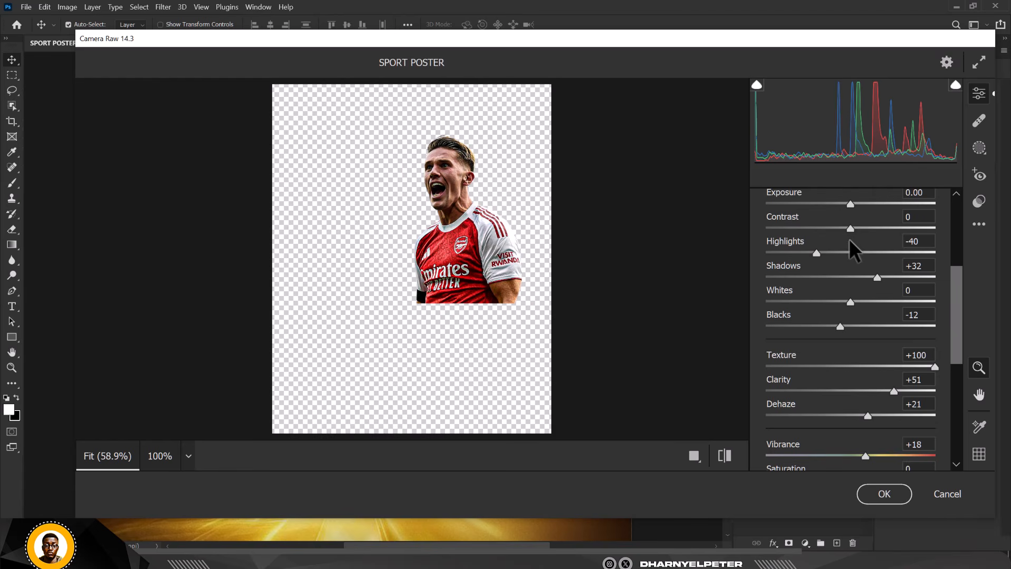
{"action": "left_click_drag", "start_coordinate": [852, 228], "coordinate": [860, 233]}
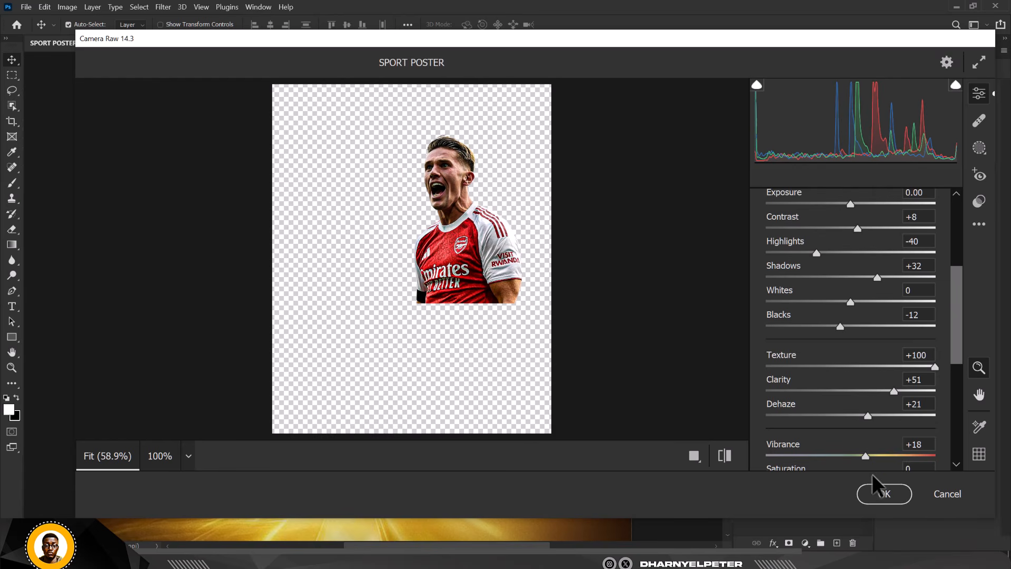
{"action": "left_click", "coordinate": [884, 494]}
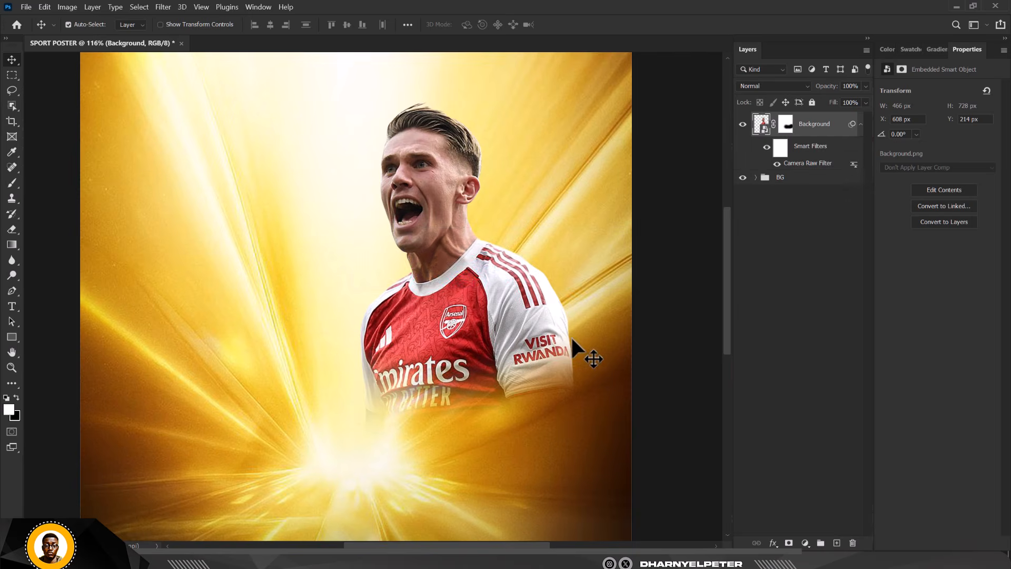
Step: Reopen the player's Camera Raw filter and apply Blacks +17, Shadows +54 and Highlights -20
{"action": "scroll", "coordinate": [416, 223], "scroll_direction": "down", "scroll_amount": 1}
{"action": "scroll", "coordinate": [424, 136], "scroll_direction": "up", "scroll_amount": 2}
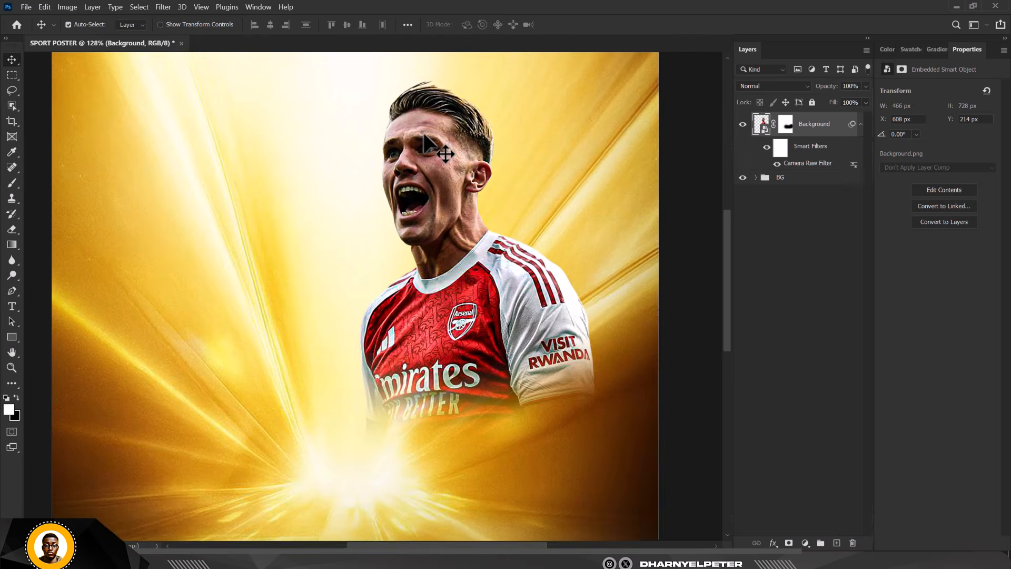
{"action": "scroll", "coordinate": [425, 136], "scroll_direction": "up", "scroll_amount": 3}
{"action": "scroll", "coordinate": [426, 145], "scroll_direction": "down", "scroll_amount": 3}
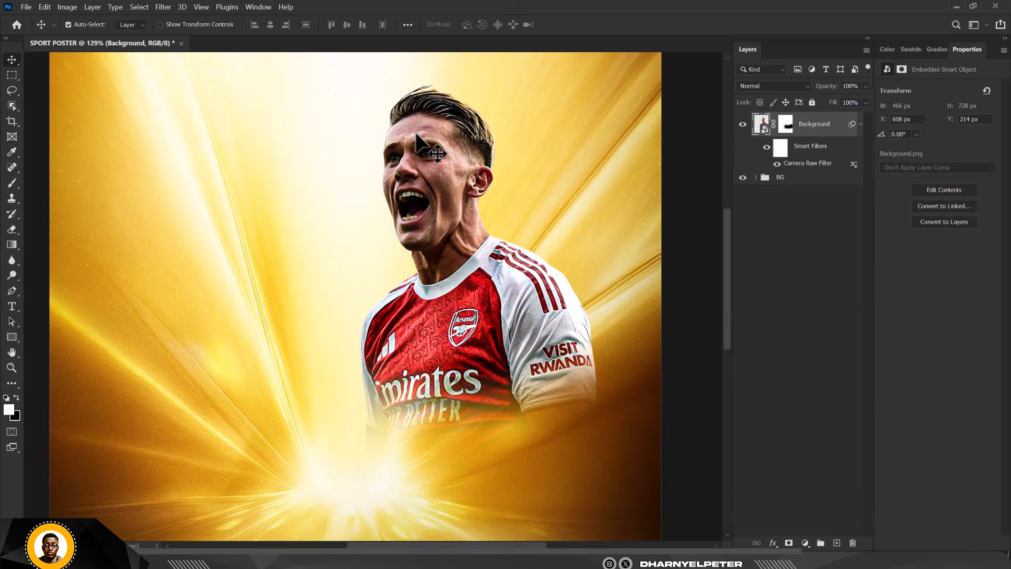
{"action": "scroll", "coordinate": [435, 179], "scroll_direction": "down", "scroll_amount": 1}
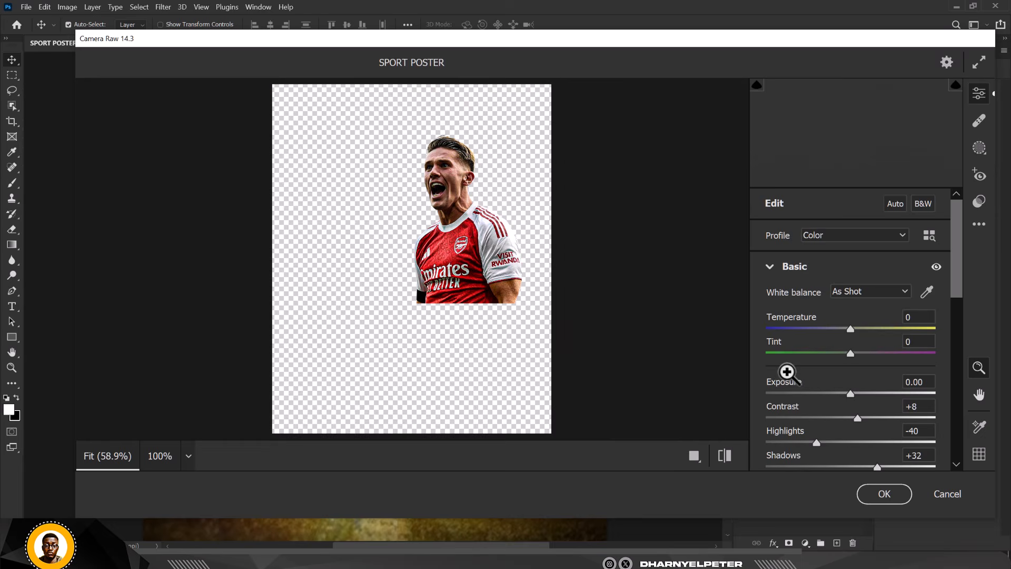
{"action": "scroll", "coordinate": [878, 370], "scroll_direction": "down", "scroll_amount": 3}
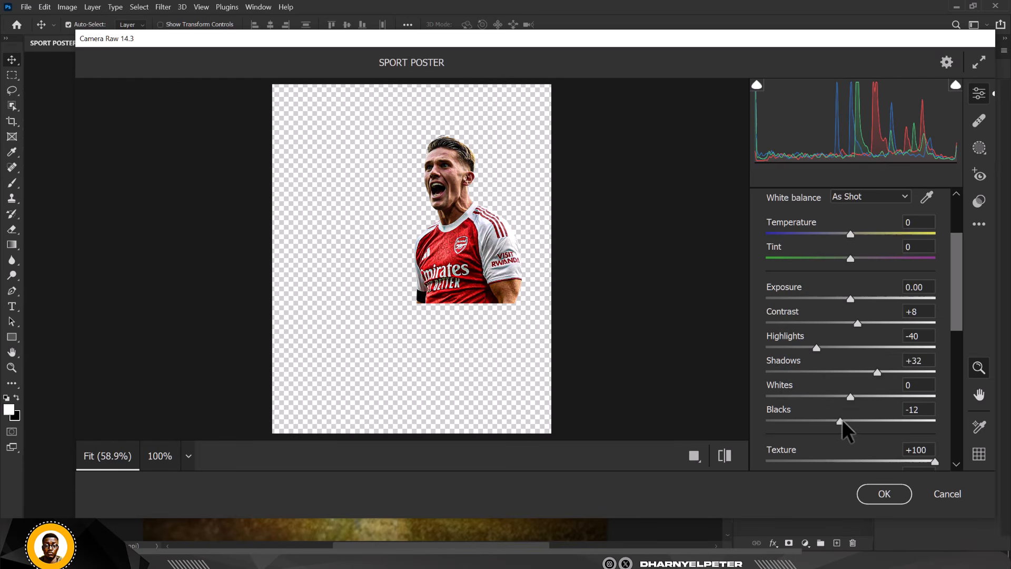
{"action": "left_click_drag", "start_coordinate": [843, 420], "coordinate": [868, 417]}
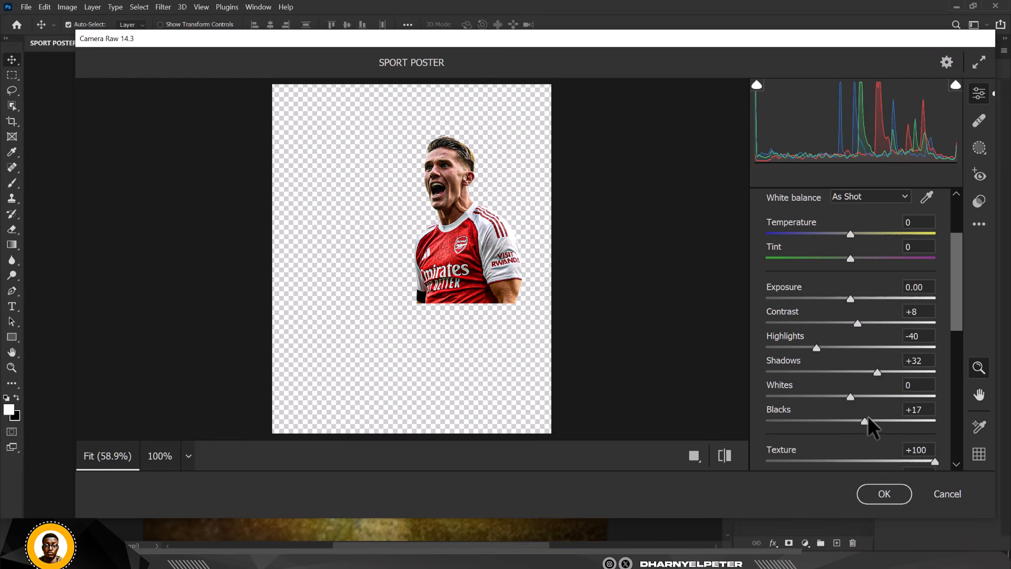
{"action": "left_click_drag", "start_coordinate": [877, 371], "coordinate": [898, 380]}
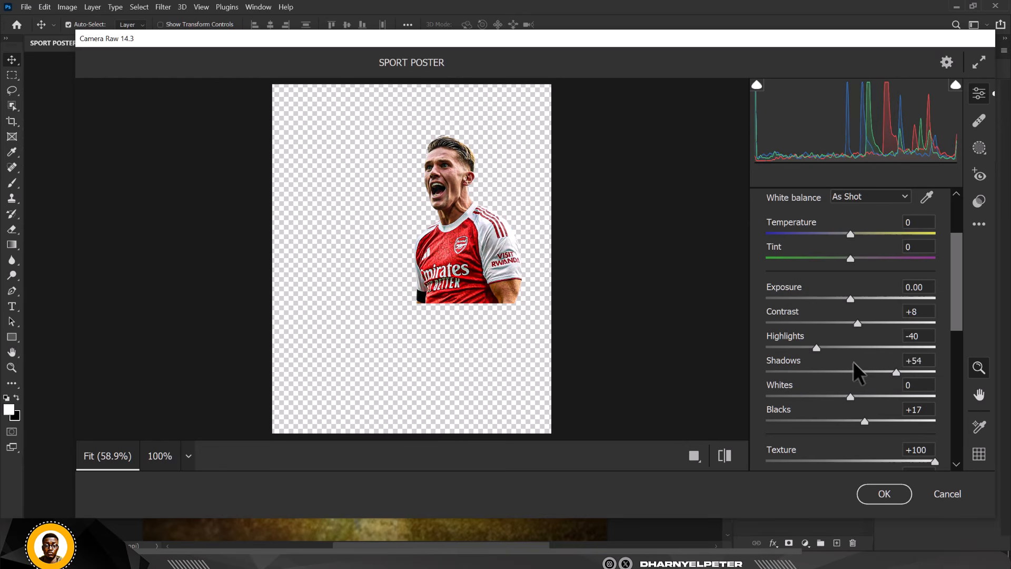
{"action": "left_click_drag", "start_coordinate": [816, 347], "coordinate": [833, 350]}
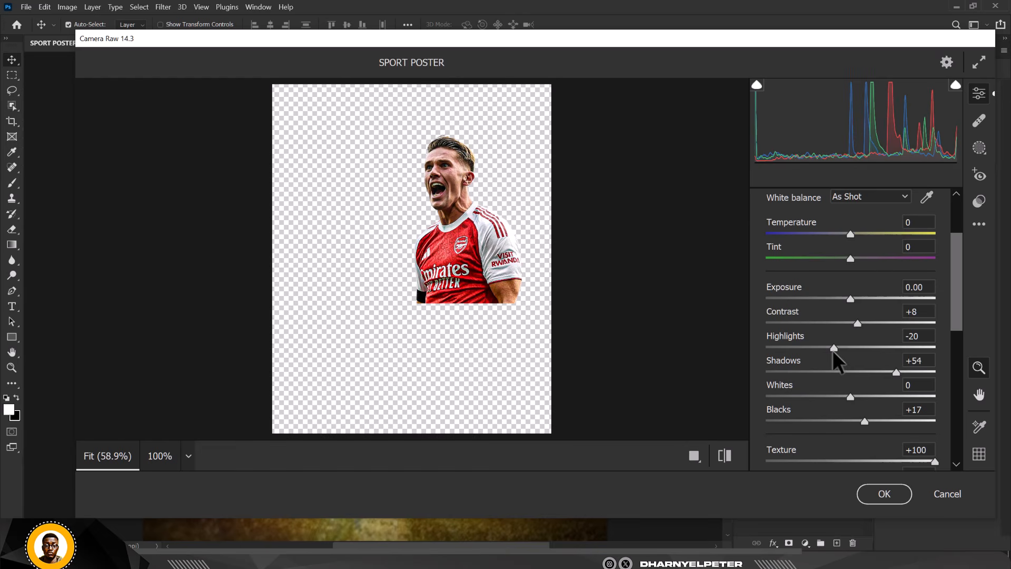
{"action": "left_click", "coordinate": [884, 490]}
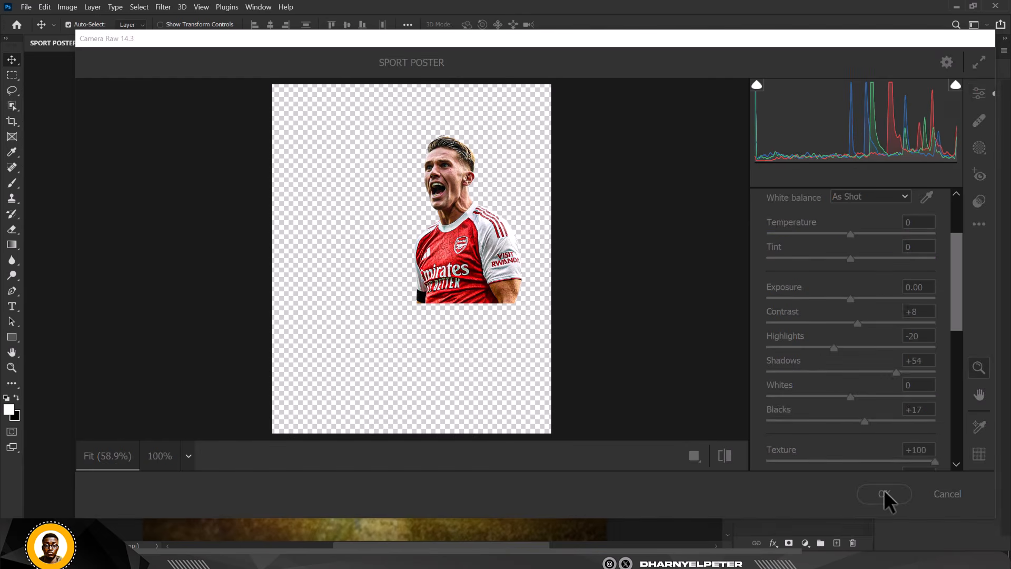
Step: Convert the player layer with its mask and filter to a smart object and rasterize it
{"action": "scroll", "coordinate": [418, 191], "scroll_direction": "down", "scroll_amount": 3}
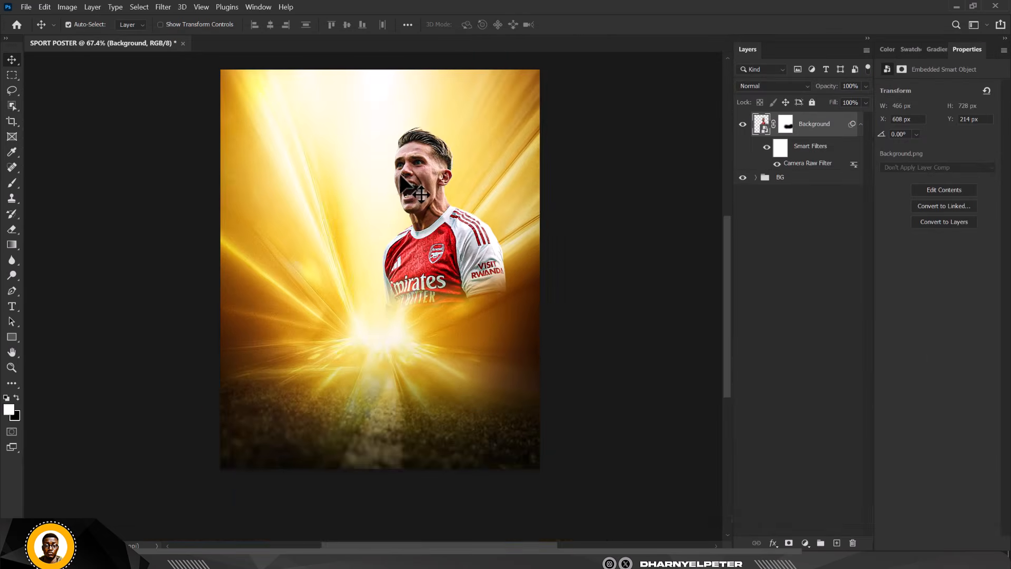
{"action": "scroll", "coordinate": [413, 152], "scroll_direction": "up", "scroll_amount": 4}
{"action": "scroll", "coordinate": [412, 141], "scroll_direction": "up", "scroll_amount": 3}
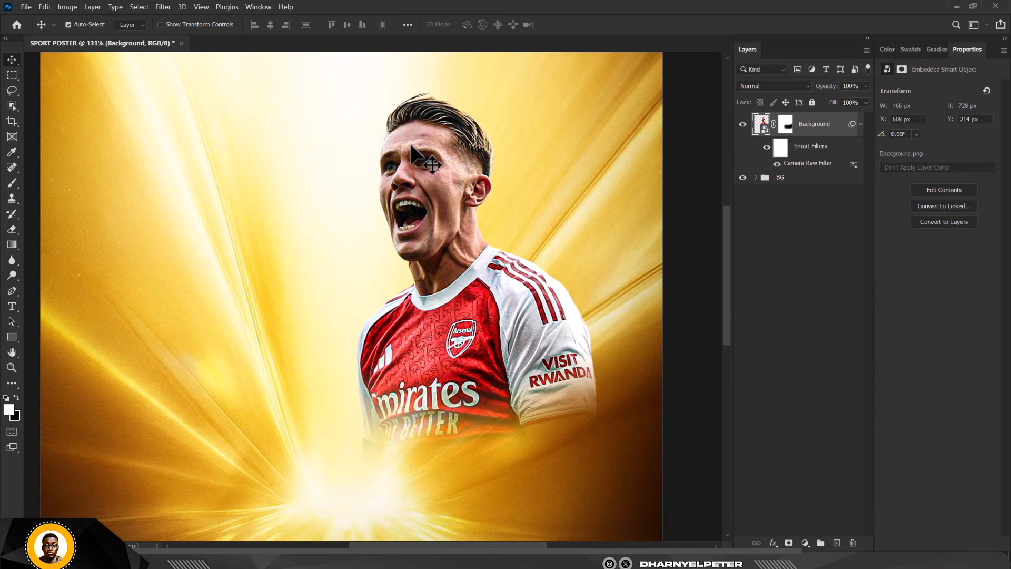
{"action": "right_click", "coordinate": [833, 140]}
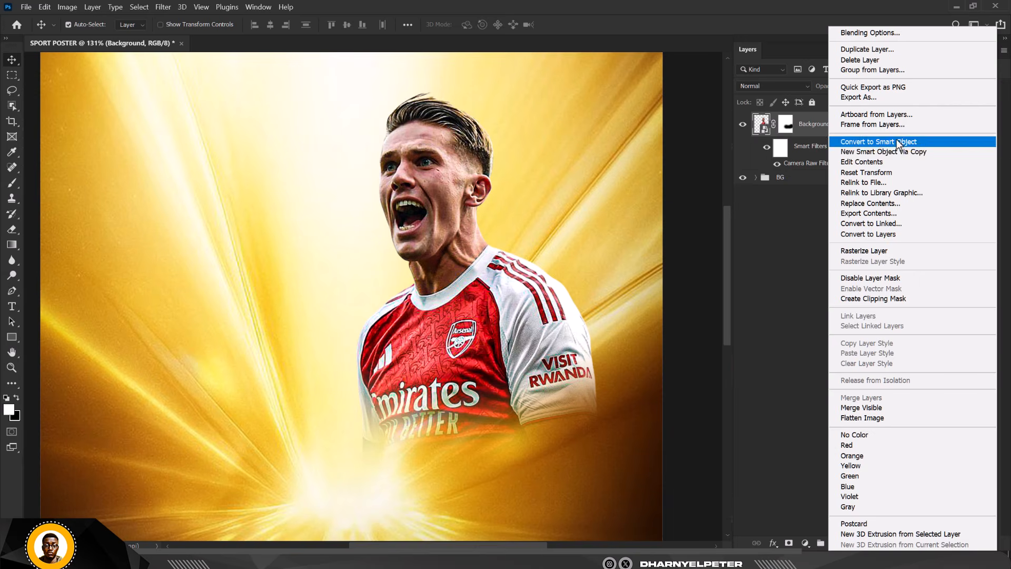
{"action": "left_click", "coordinate": [897, 141]}
{"action": "right_click", "coordinate": [835, 131]}
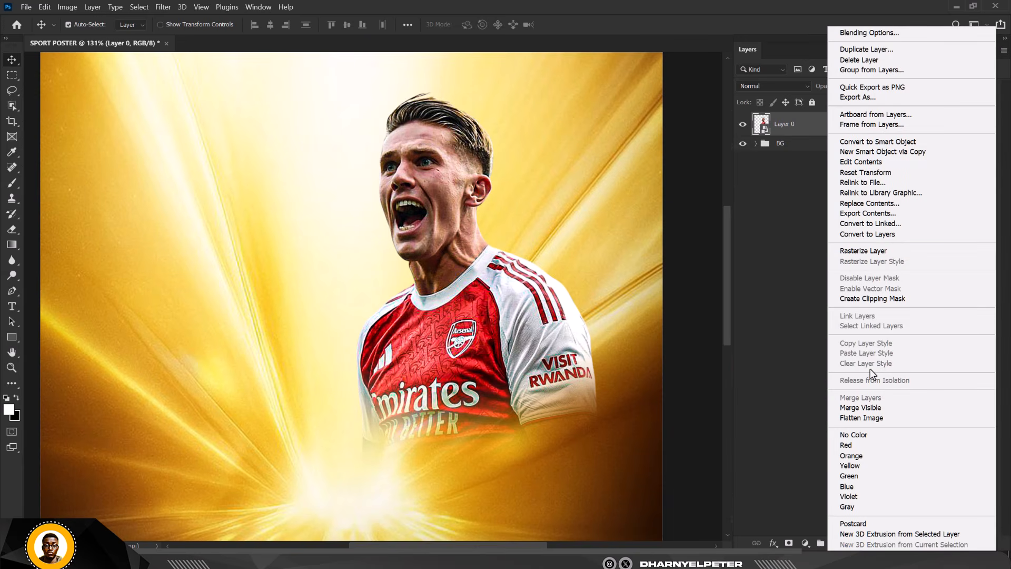
{"action": "left_click", "coordinate": [875, 250]}
Step: Switch to the Mixer Brush and reduce its size to 60 px
{"action": "scroll", "coordinate": [435, 172], "scroll_direction": "down", "scroll_amount": 3}
{"action": "scroll", "coordinate": [443, 174], "scroll_direction": "up", "scroll_amount": 6}
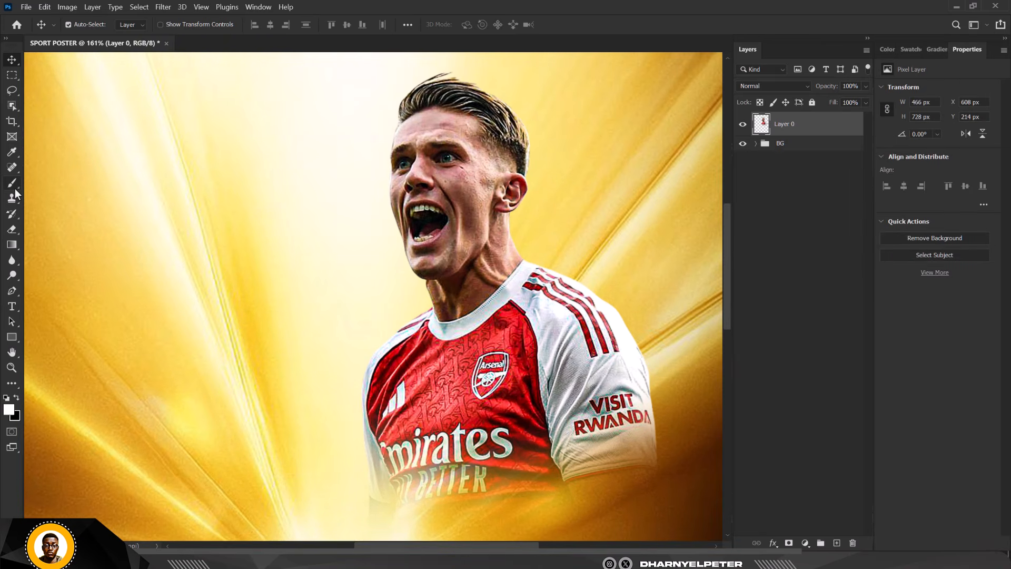
{"action": "left_click", "coordinate": [15, 188]}
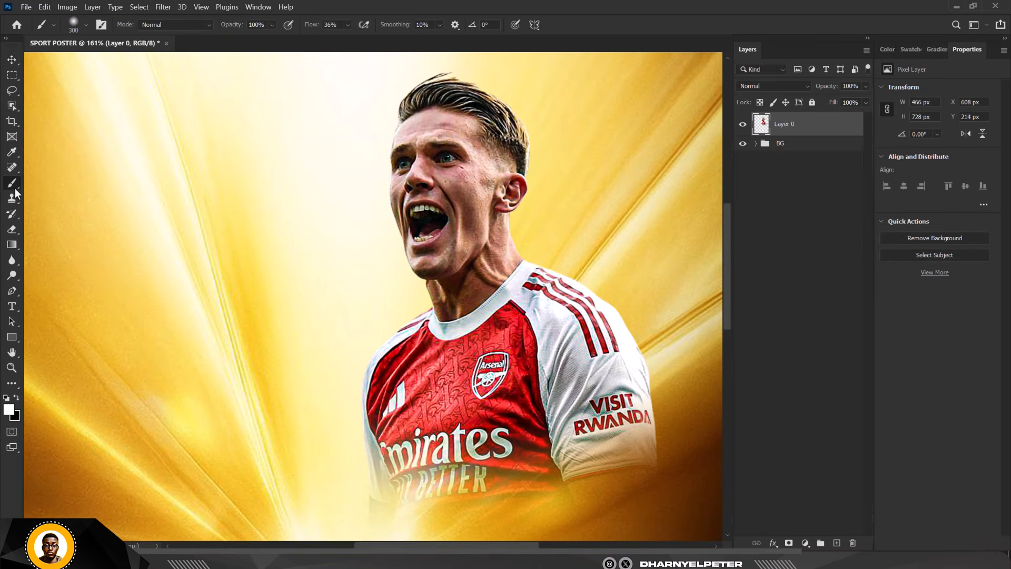
{"action": "key", "text": "shift+b"}
{"action": "key", "text": "shift+b"}
{"action": "key", "text": "shift+b"}
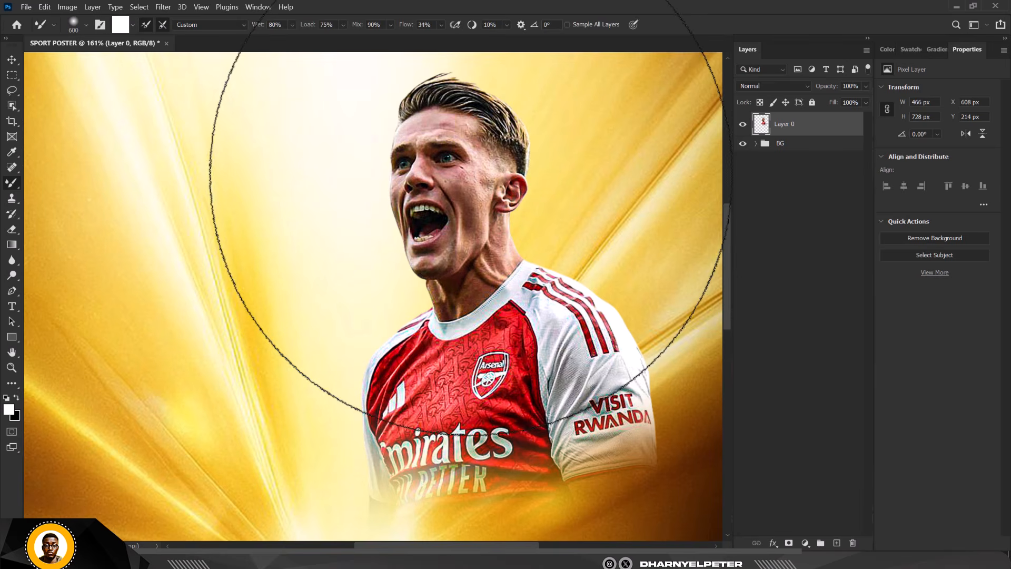
{"action": "key", "text": "bracketleft"}
{"action": "key", "text": "bracketleft"}
{"action": "key", "text": "bracketleft"}
{"action": "key", "text": "bracketleft"}
{"action": "key", "text": "bracketleft"}
{"action": "key", "text": "bracketleft"}
{"action": "key", "text": "bracketleft"}
{"action": "key", "text": "bracketleft"}
{"action": "key", "text": "bracketleft"}
{"action": "key", "text": "bracketleft"}
{"action": "key", "text": "bracketleft"}
{"action": "key", "text": "bracketleft"}
{"action": "key", "text": "bracketleft"}
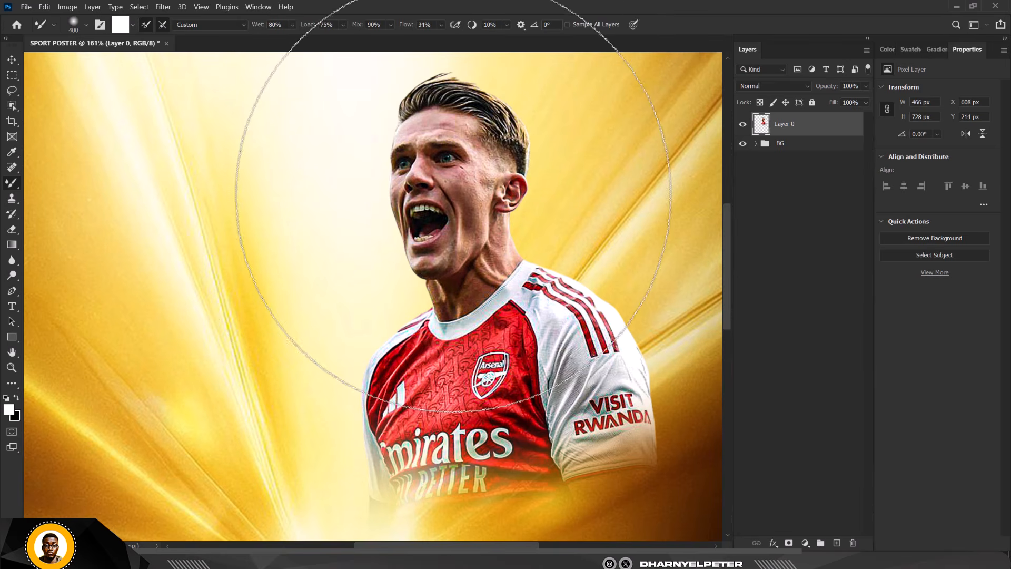
Step: Try to smooth the skin on the player's cheek with the Mixer Brush at 34% flow
{"action": "scroll", "coordinate": [464, 183], "scroll_direction": "up", "scroll_amount": 3}
{"action": "scroll", "coordinate": [464, 183], "scroll_direction": "up", "scroll_amount": 1}
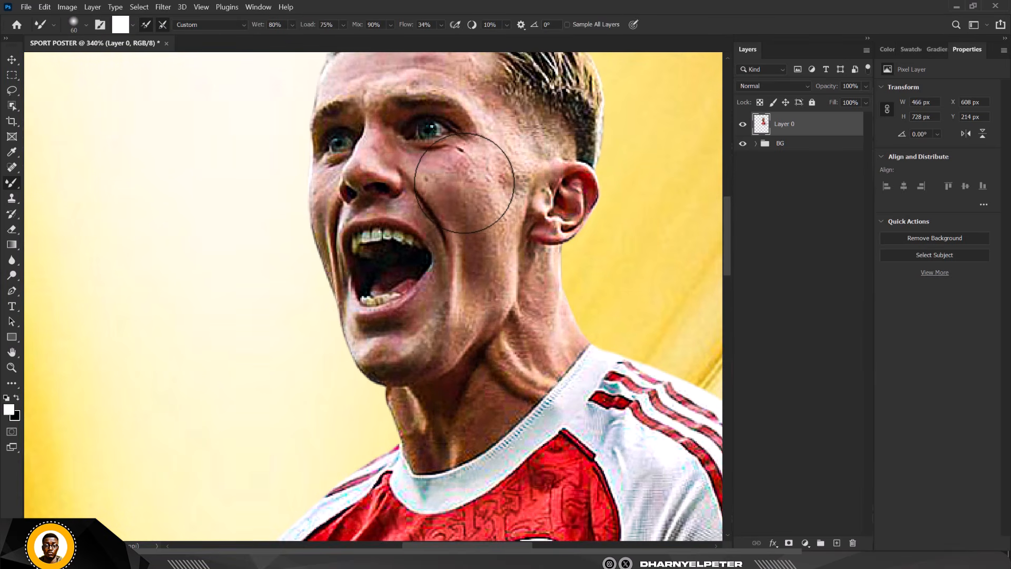
{"action": "mouse_move", "coordinate": [476, 185]}
{"action": "left_mouse_down"}
{"action": "mouse_move", "coordinate": [502, 158]}
{"action": "mouse_move", "coordinate": [493, 214]}
{"action": "mouse_move", "coordinate": [488, 174]}
{"action": "mouse_move", "coordinate": [508, 154]}
{"action": "mouse_move", "coordinate": [488, 180]}
{"action": "mouse_move", "coordinate": [469, 304]}
{"action": "left_mouse_up"}
{"action": "left_click", "coordinate": [495, 170], "text": "alt"}
{"action": "scroll", "coordinate": [468, 304], "scroll_direction": "down", "scroll_amount": 5}
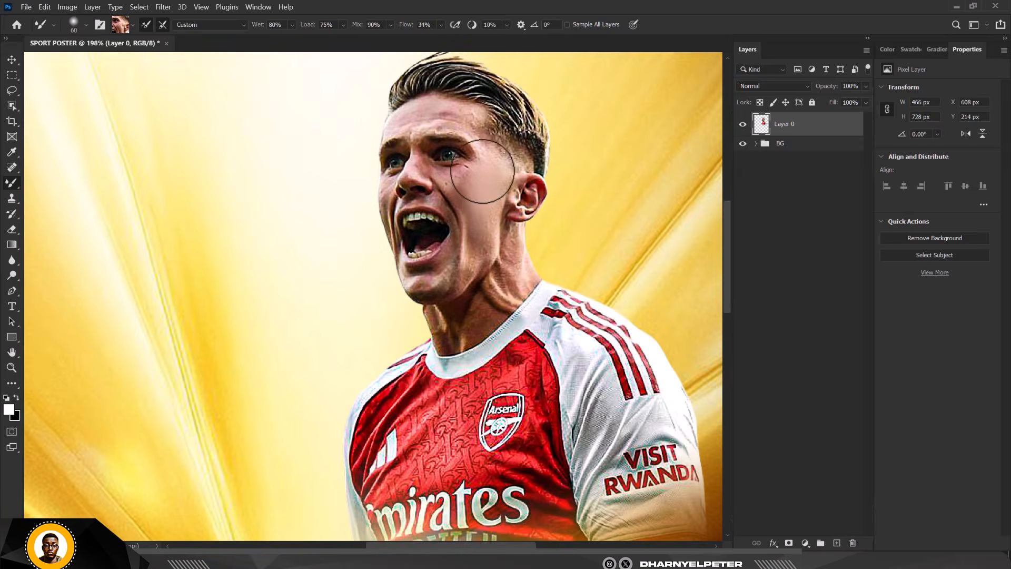
{"action": "scroll", "coordinate": [482, 158], "scroll_direction": "up", "scroll_amount": 5}
{"action": "scroll", "coordinate": [482, 157], "scroll_direction": "up", "scroll_amount": 2}
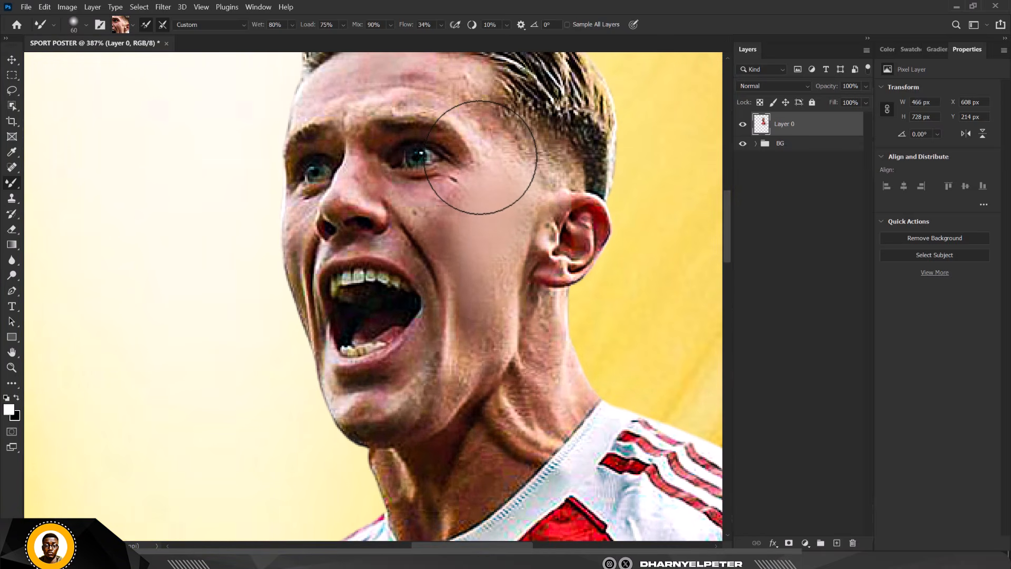
{"action": "scroll", "coordinate": [481, 157], "scroll_direction": "down", "scroll_amount": 2}
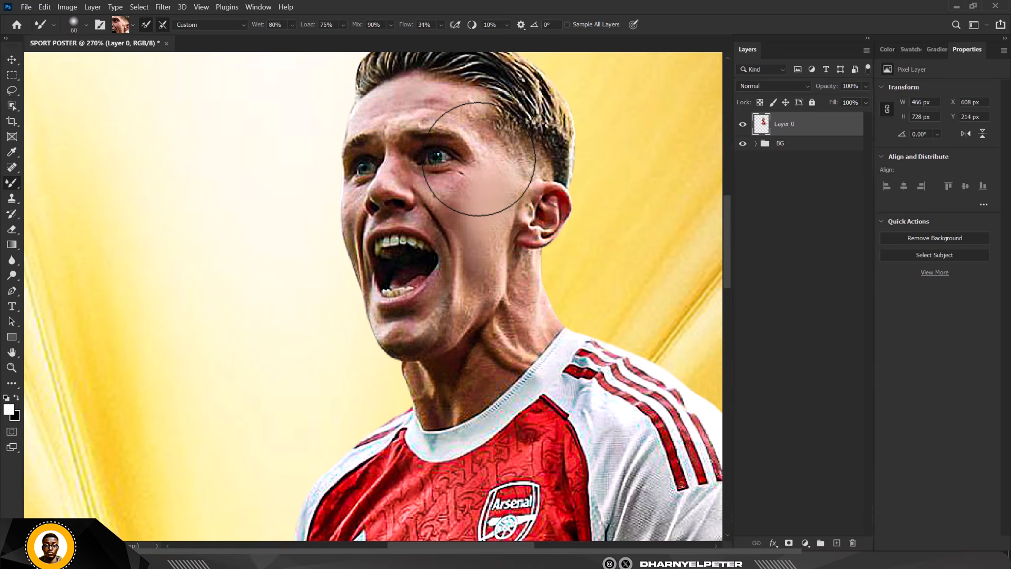
Step: Set the Mixer Brush flow to 15% and smooth the player's cheek between the eye and the ear
{"action": "key", "text": "bracketleft"}
{"action": "key", "text": "bracketleft"}
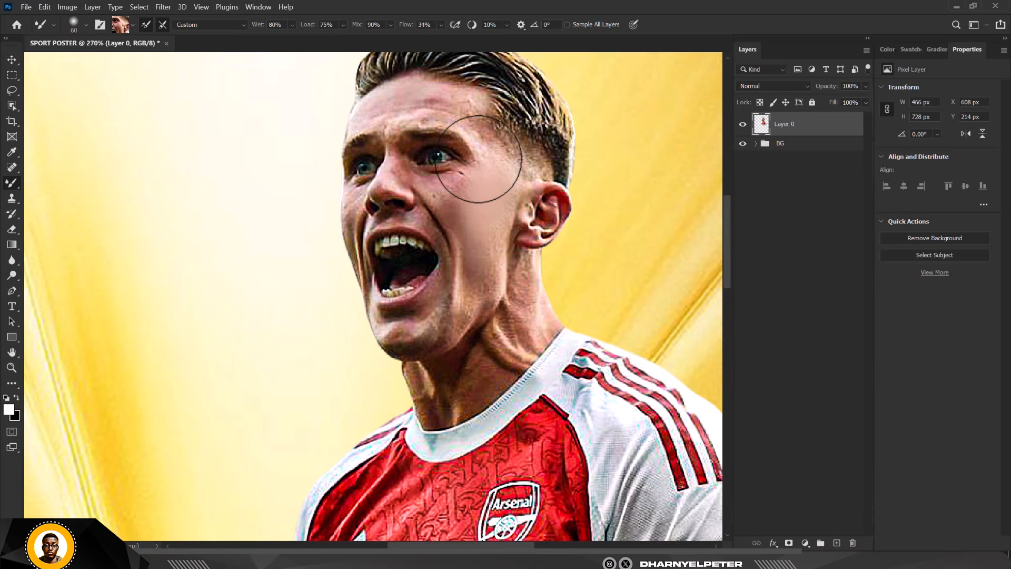
{"action": "left_click", "coordinate": [441, 24]}
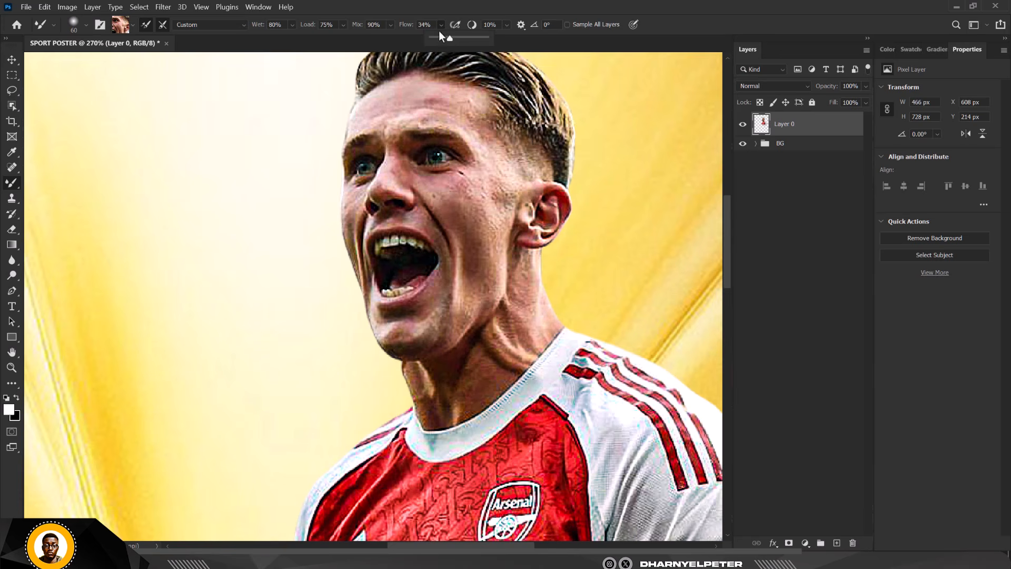
{"action": "left_click_drag", "start_coordinate": [440, 36], "coordinate": [439, 37]}
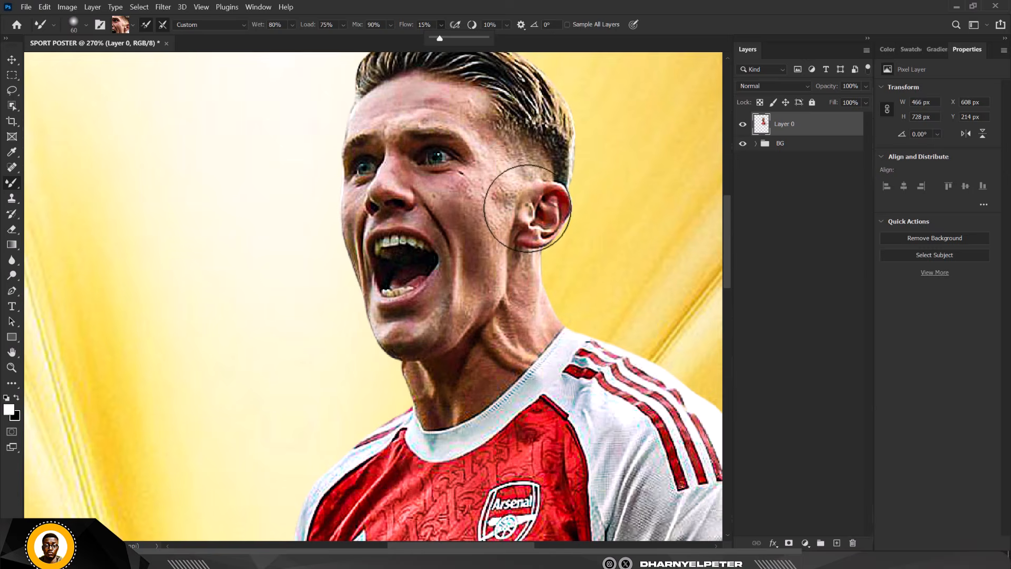
{"action": "scroll", "coordinate": [500, 200], "scroll_direction": "up", "scroll_amount": 2}
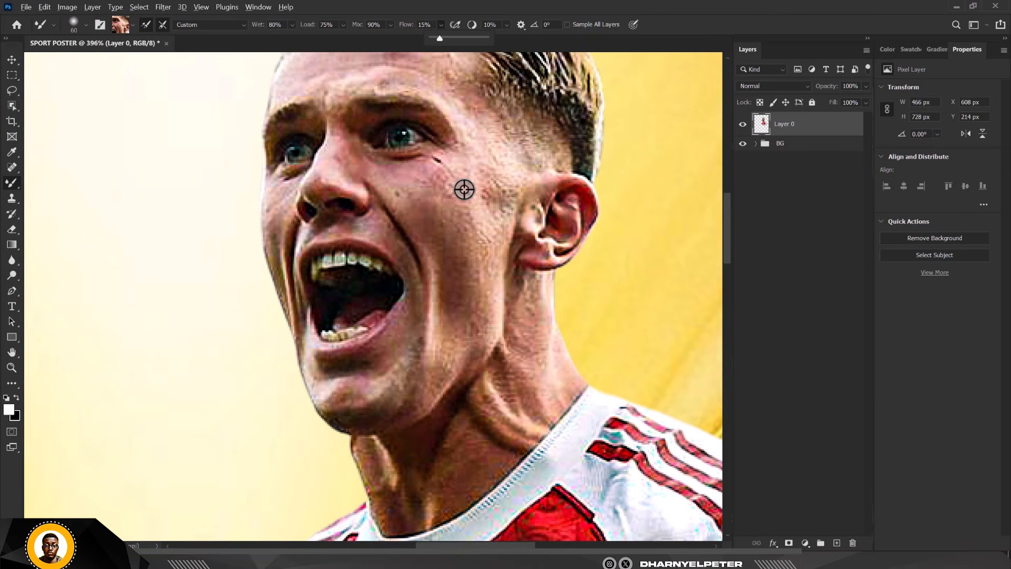
{"action": "mouse_move", "coordinate": [464, 189]}
{"action": "left_mouse_down"}
{"action": "mouse_move", "coordinate": [464, 214]}
{"action": "mouse_move", "coordinate": [489, 167]}
{"action": "mouse_move", "coordinate": [444, 258]}
{"action": "mouse_move", "coordinate": [457, 255]}
{"action": "mouse_move", "coordinate": [462, 277]}
{"action": "mouse_move", "coordinate": [481, 259]}
{"action": "mouse_move", "coordinate": [475, 188]}
{"action": "mouse_move", "coordinate": [378, 202]}
{"action": "mouse_move", "coordinate": [400, 203]}
{"action": "mouse_move", "coordinate": [383, 177]}
{"action": "mouse_move", "coordinate": [408, 205]}
{"action": "mouse_move", "coordinate": [476, 208]}
{"action": "mouse_move", "coordinate": [520, 159]}
{"action": "mouse_move", "coordinate": [506, 204]}
{"action": "left_mouse_up"}
Step: Blend the skin along the player's lower cheek, jaw and around the mouth with the Mixer Brush
{"action": "scroll", "coordinate": [384, 198], "scroll_direction": "up", "scroll_amount": 5}
{"action": "scroll", "coordinate": [506, 204], "scroll_direction": "down", "scroll_amount": 5}
{"action": "scroll", "coordinate": [486, 319], "scroll_direction": "up", "scroll_amount": 2}
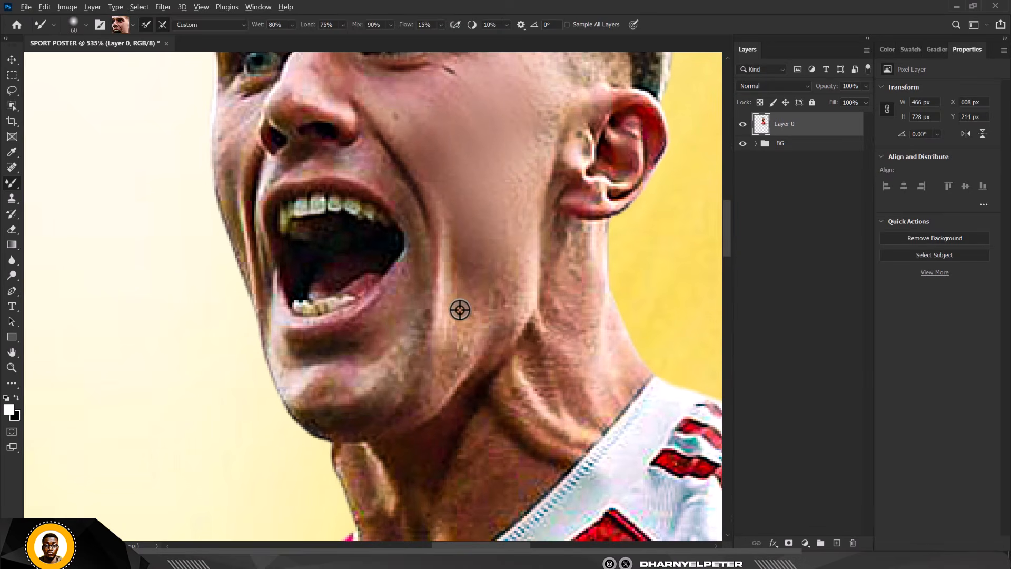
{"action": "mouse_move", "coordinate": [458, 305]}
{"action": "left_mouse_down"}
{"action": "mouse_move", "coordinate": [425, 360]}
{"action": "mouse_move", "coordinate": [470, 320]}
{"action": "mouse_move", "coordinate": [411, 372]}
{"action": "mouse_move", "coordinate": [477, 284]}
{"action": "mouse_move", "coordinate": [460, 318]}
{"action": "mouse_move", "coordinate": [383, 383]}
{"action": "mouse_move", "coordinate": [403, 367]}
{"action": "mouse_move", "coordinate": [396, 305]}
{"action": "left_mouse_up"}
Step: Smooth the skin on the player's forehead and temple with the Mixer Brush
{"action": "scroll", "coordinate": [395, 295], "scroll_direction": "down", "scroll_amount": 5}
{"action": "scroll", "coordinate": [395, 290], "scroll_direction": "down", "scroll_amount": 2}
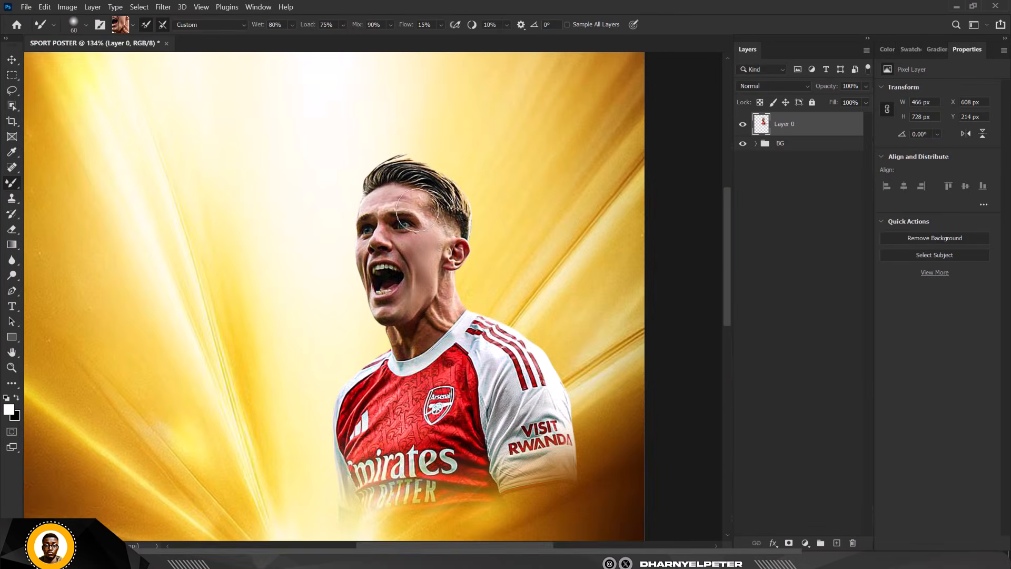
{"action": "scroll", "coordinate": [361, 222], "scroll_direction": "up", "scroll_amount": 5}
{"action": "mouse_move", "coordinate": [361, 221]}
{"action": "left_mouse_down"}
{"action": "mouse_move", "coordinate": [427, 219]}
{"action": "mouse_move", "coordinate": [341, 211]}
{"action": "mouse_move", "coordinate": [426, 216]}
{"action": "mouse_move", "coordinate": [300, 223]}
{"action": "mouse_move", "coordinate": [400, 215]}
{"action": "mouse_move", "coordinate": [436, 230]}
{"action": "mouse_move", "coordinate": [393, 201]}
{"action": "mouse_move", "coordinate": [470, 282]}
{"action": "mouse_move", "coordinate": [480, 255]}
{"action": "mouse_move", "coordinate": [447, 227]}
{"action": "mouse_move", "coordinate": [493, 269]}
{"action": "mouse_move", "coordinate": [442, 221]}
{"action": "mouse_move", "coordinate": [501, 287]}
{"action": "mouse_move", "coordinate": [443, 213]}
{"action": "mouse_move", "coordinate": [508, 297]}
{"action": "mouse_move", "coordinate": [486, 258]}
{"action": "mouse_move", "coordinate": [494, 304]}
{"action": "mouse_move", "coordinate": [478, 322]}
{"action": "left_mouse_up"}
{"action": "scroll", "coordinate": [458, 273], "scroll_direction": "down", "scroll_amount": 4}
Step: Reduce the Mixer Brush to 30 px and blend the skin between the eyes and along the nose, resampling the skin tone
{"action": "scroll", "coordinate": [364, 278], "scroll_direction": "up", "scroll_amount": 5}
{"action": "scroll", "coordinate": [361, 278], "scroll_direction": "up", "scroll_amount": 2}
{"action": "key", "text": "bracketleft"}
{"action": "key", "text": "bracketleft"}
{"action": "key", "text": "bracketleft"}
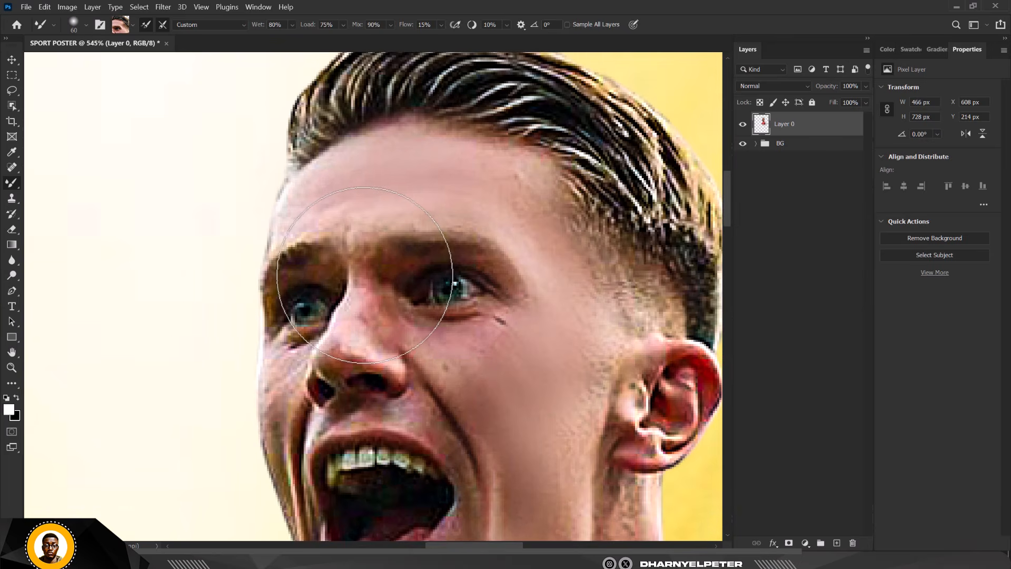
{"action": "mouse_move", "coordinate": [447, 283]}
{"action": "left_mouse_down"}
{"action": "mouse_move", "coordinate": [362, 252]}
{"action": "mouse_move", "coordinate": [361, 219]}
{"action": "mouse_move", "coordinate": [361, 316]}
{"action": "mouse_move", "coordinate": [366, 283]}
{"action": "left_mouse_up"}
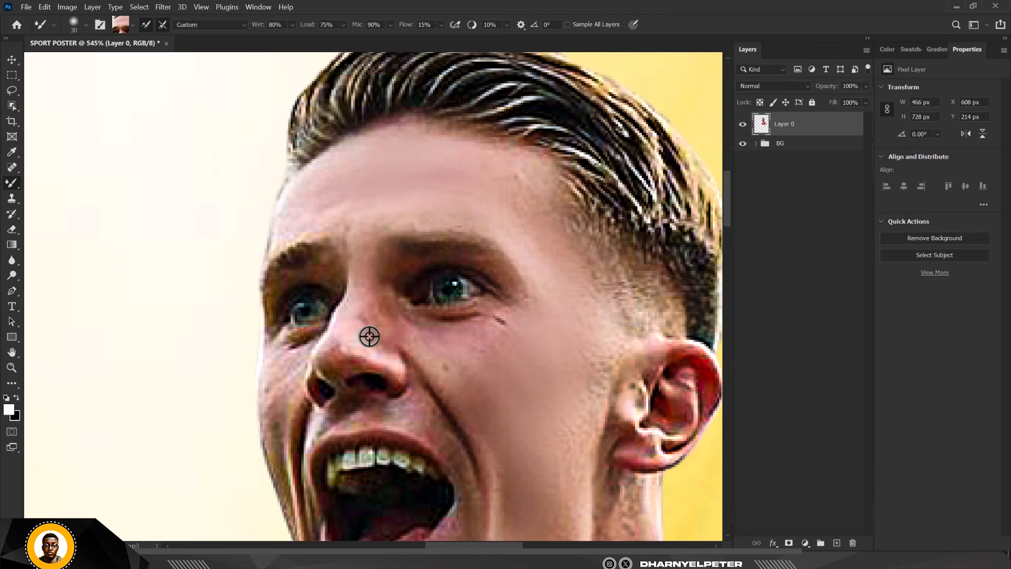
{"action": "left_click", "coordinate": [361, 312], "text": "alt"}
{"action": "mouse_move", "coordinate": [379, 318]}
{"action": "left_mouse_down"}
{"action": "mouse_move", "coordinate": [449, 351]}
{"action": "mouse_move", "coordinate": [388, 321]}
{"action": "mouse_move", "coordinate": [363, 348]}
{"action": "mouse_move", "coordinate": [358, 332]}
{"action": "mouse_move", "coordinate": [336, 351]}
{"action": "left_mouse_up"}
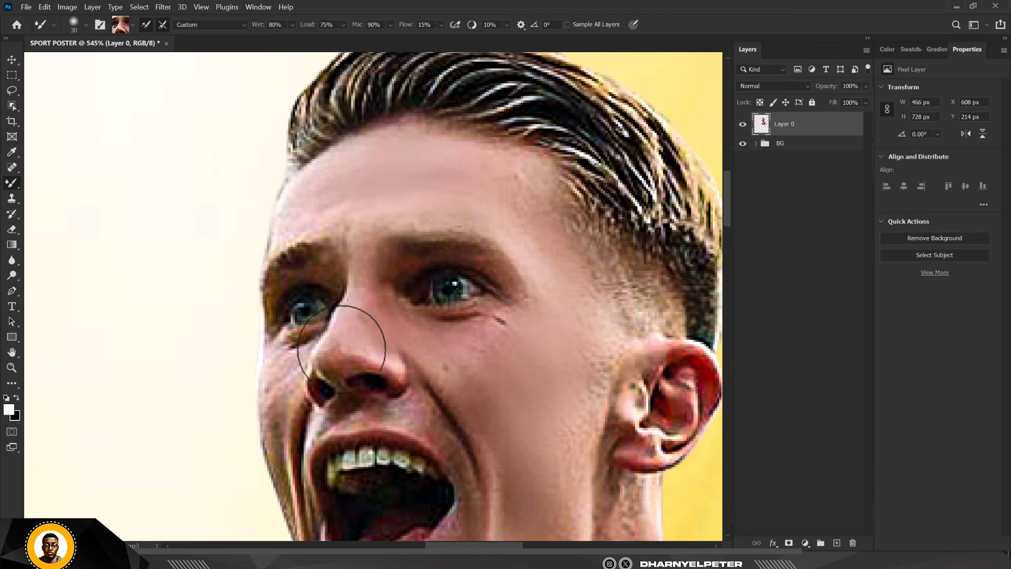
Step: Sample nearby skin tones and smooth the sideburn area and jaw edge in front of the player's ear
{"action": "scroll", "coordinate": [413, 276], "scroll_direction": "down", "scroll_amount": 8}
{"action": "scroll", "coordinate": [423, 412], "scroll_direction": "up", "scroll_amount": 3}
{"action": "scroll", "coordinate": [423, 413], "scroll_direction": "up", "scroll_amount": 3}
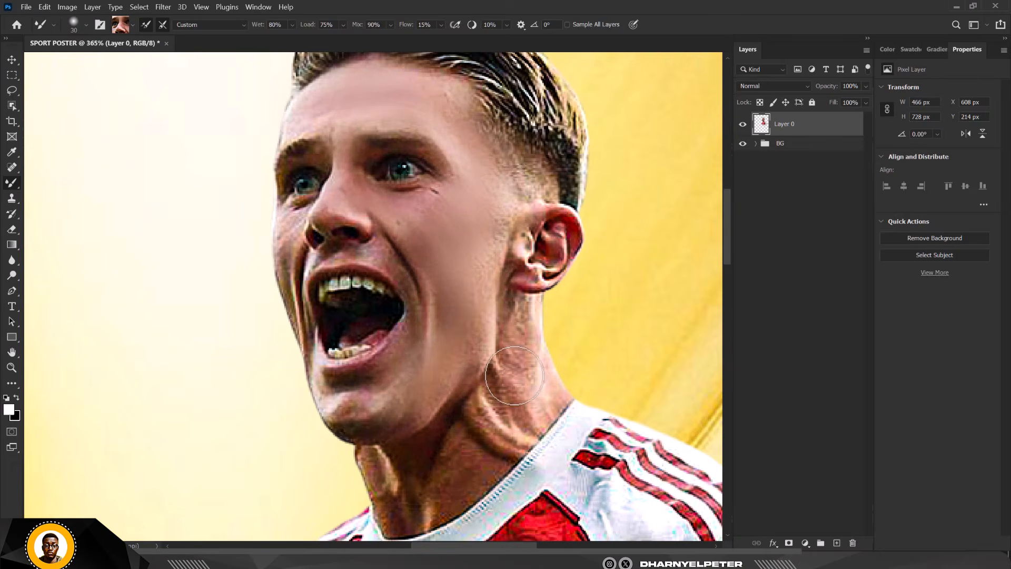
{"action": "left_click", "coordinate": [513, 175], "text": "alt"}
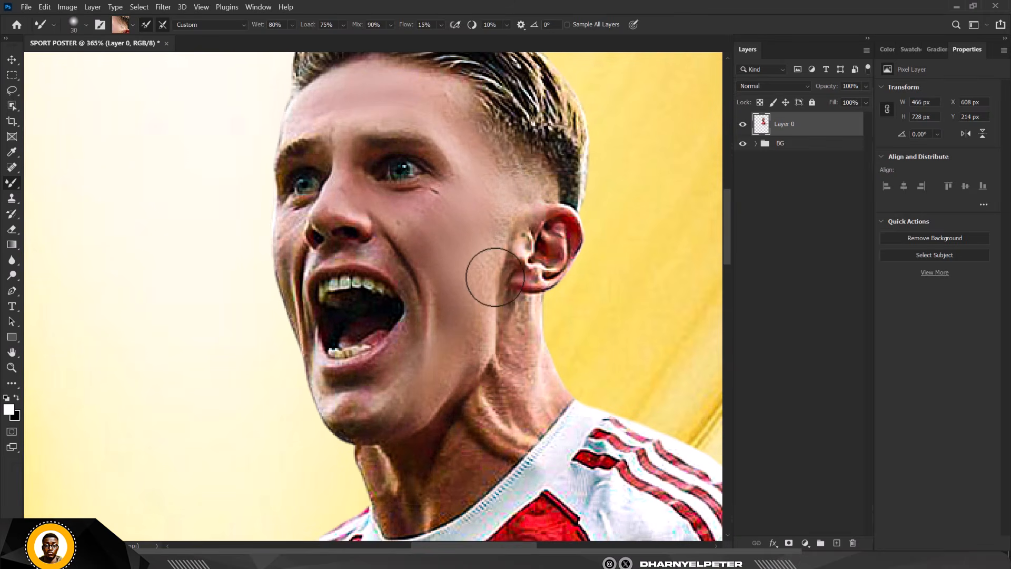
{"action": "left_click", "coordinate": [503, 219], "text": "alt"}
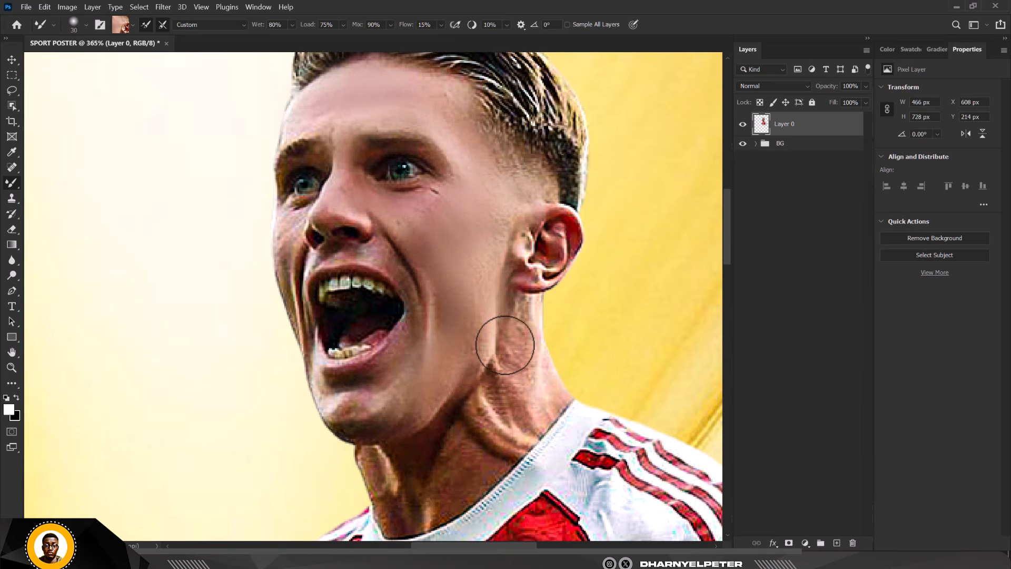
Step: Sample the neck skin tone and smooth the side of the player's neck from below the ear to the collar
{"action": "left_click", "coordinate": [522, 323], "text": "alt"}
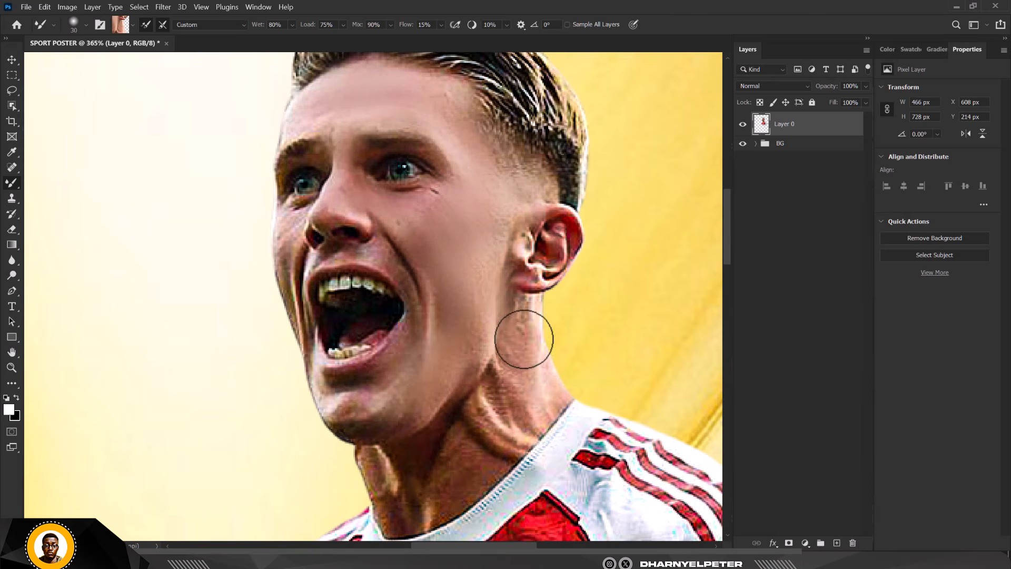
{"action": "mouse_move", "coordinate": [524, 346]}
{"action": "left_mouse_down"}
{"action": "mouse_move", "coordinate": [525, 319]}
{"action": "mouse_move", "coordinate": [519, 377]}
{"action": "mouse_move", "coordinate": [493, 424]}
{"action": "mouse_move", "coordinate": [494, 396]}
{"action": "mouse_move", "coordinate": [498, 383]}
{"action": "mouse_move", "coordinate": [514, 417]}
{"action": "left_mouse_up"}
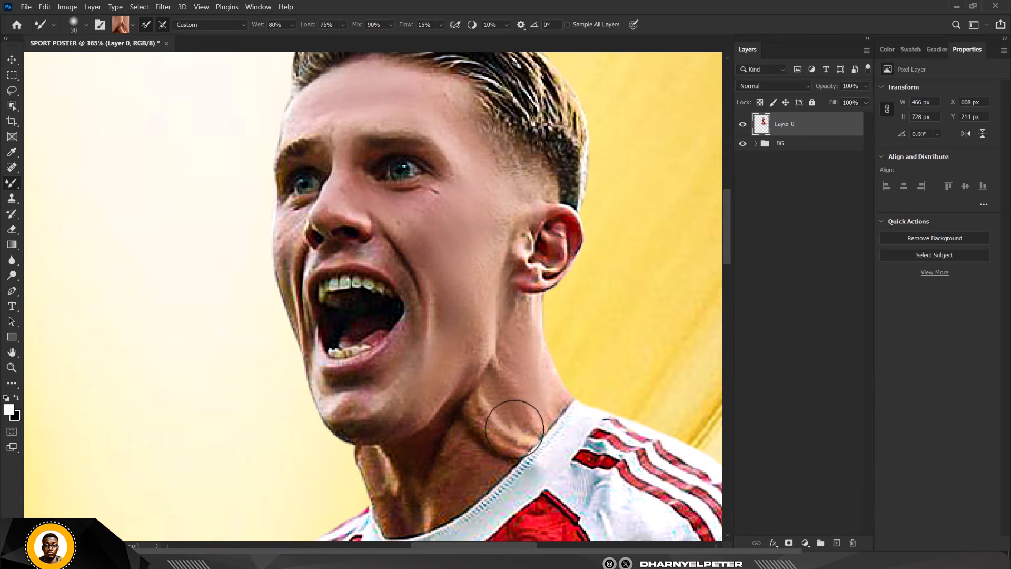
{"action": "left_click", "coordinate": [455, 403], "text": "alt"}
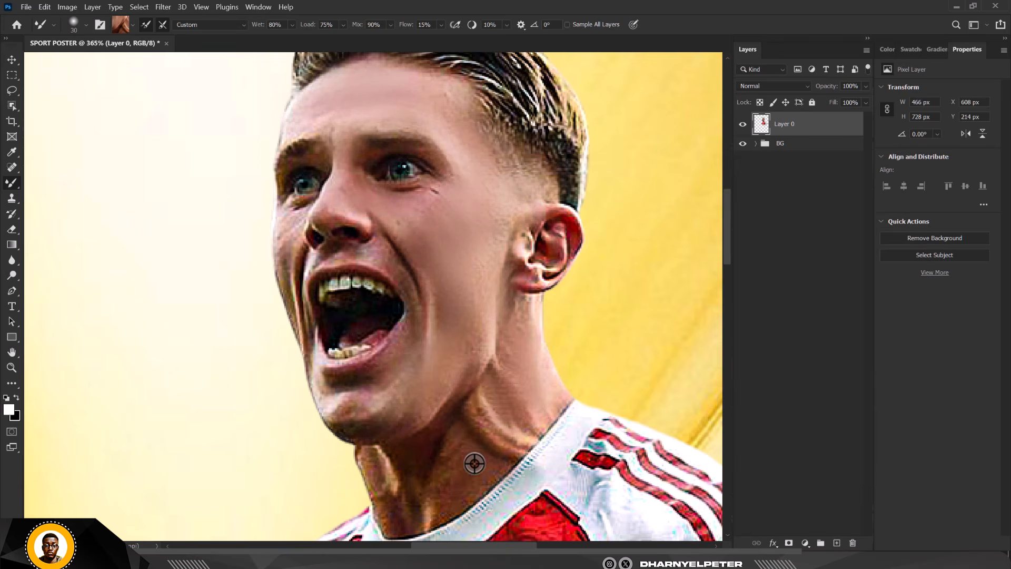
{"action": "scroll", "coordinate": [457, 453], "scroll_direction": "down", "scroll_amount": 8}
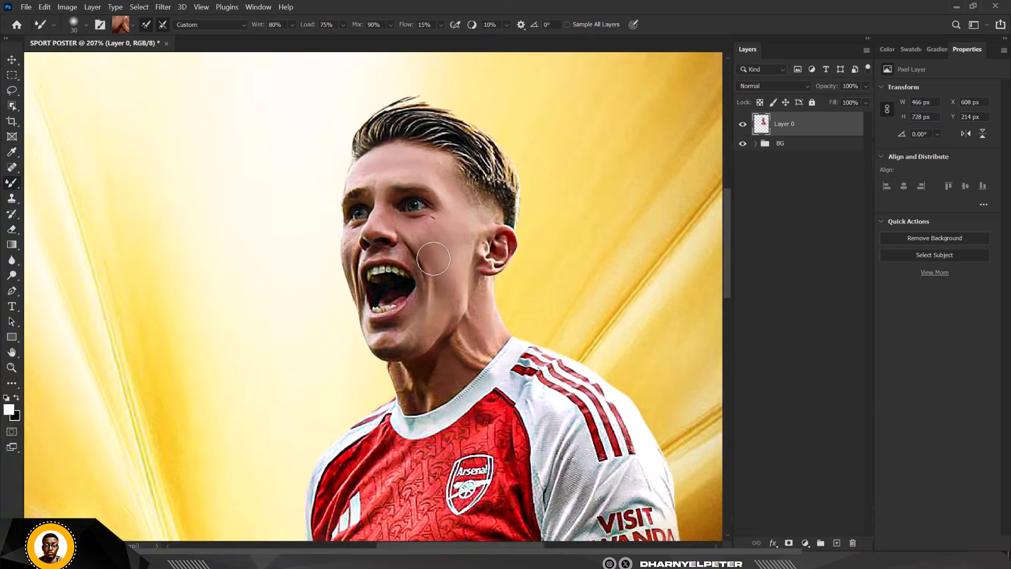
Step: Blend the skin on the front of the player's neck between the chin and the shirt collar, resampling nearby tones
{"action": "scroll", "coordinate": [360, 306], "scroll_direction": "up", "scroll_amount": 10}
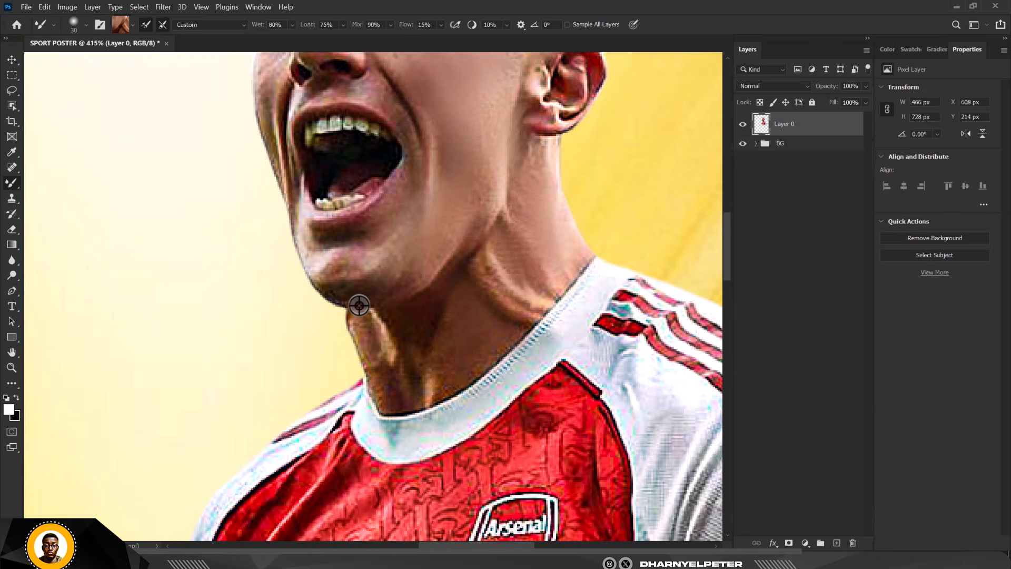
{"action": "left_click", "coordinate": [359, 305], "text": "alt"}
{"action": "mouse_move", "coordinate": [359, 305]}
{"action": "left_mouse_down"}
{"action": "mouse_move", "coordinate": [350, 293]}
{"action": "mouse_move", "coordinate": [395, 385]}
{"action": "mouse_move", "coordinate": [401, 357]}
{"action": "mouse_move", "coordinate": [412, 384]}
{"action": "left_mouse_up"}
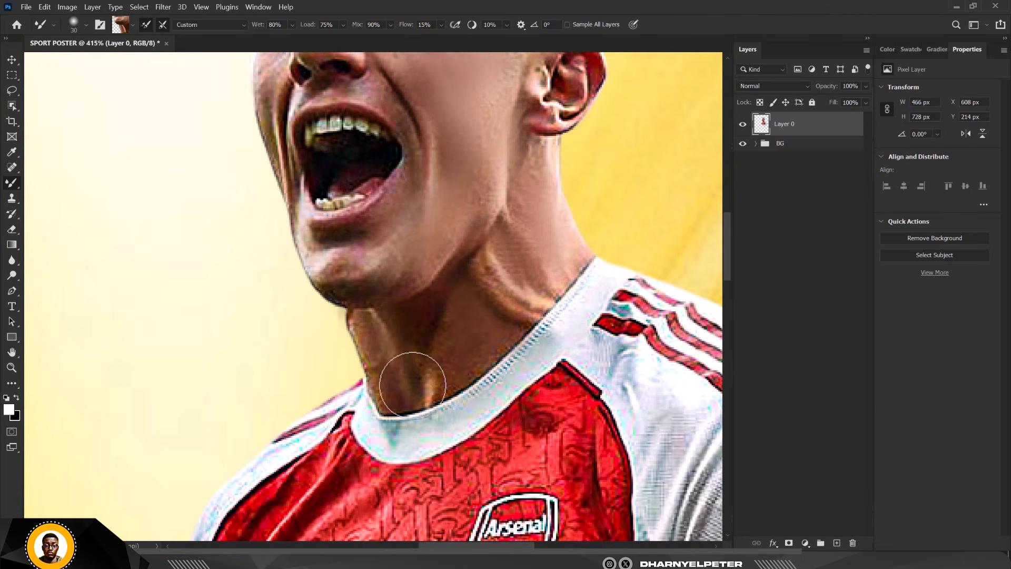
{"action": "left_click", "coordinate": [425, 283], "text": "alt"}
{"action": "mouse_move", "coordinate": [426, 283]}
{"action": "left_mouse_down"}
{"action": "mouse_move", "coordinate": [454, 277]}
{"action": "mouse_move", "coordinate": [462, 248]}
{"action": "mouse_move", "coordinate": [438, 319]}
{"action": "mouse_move", "coordinate": [447, 375]}
{"action": "mouse_move", "coordinate": [422, 378]}
{"action": "mouse_move", "coordinate": [414, 395]}
{"action": "mouse_move", "coordinate": [495, 360]}
{"action": "mouse_move", "coordinate": [426, 383]}
{"action": "mouse_move", "coordinate": [464, 369]}
{"action": "mouse_move", "coordinate": [507, 324]}
{"action": "mouse_move", "coordinate": [439, 358]}
{"action": "left_mouse_up"}
{"action": "left_click", "coordinate": [421, 382], "text": "alt"}
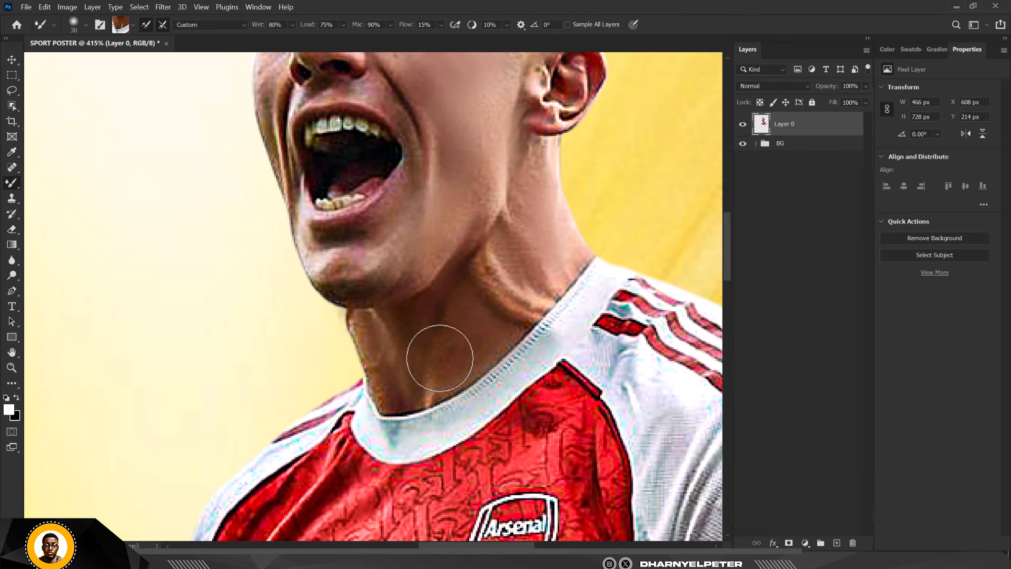
Step: Sample the chin's skin tone and smooth the blotchy patch on the player's chin
{"action": "scroll", "coordinate": [417, 293], "scroll_direction": "down", "scroll_amount": 5}
{"action": "scroll", "coordinate": [352, 297], "scroll_direction": "up", "scroll_amount": 7}
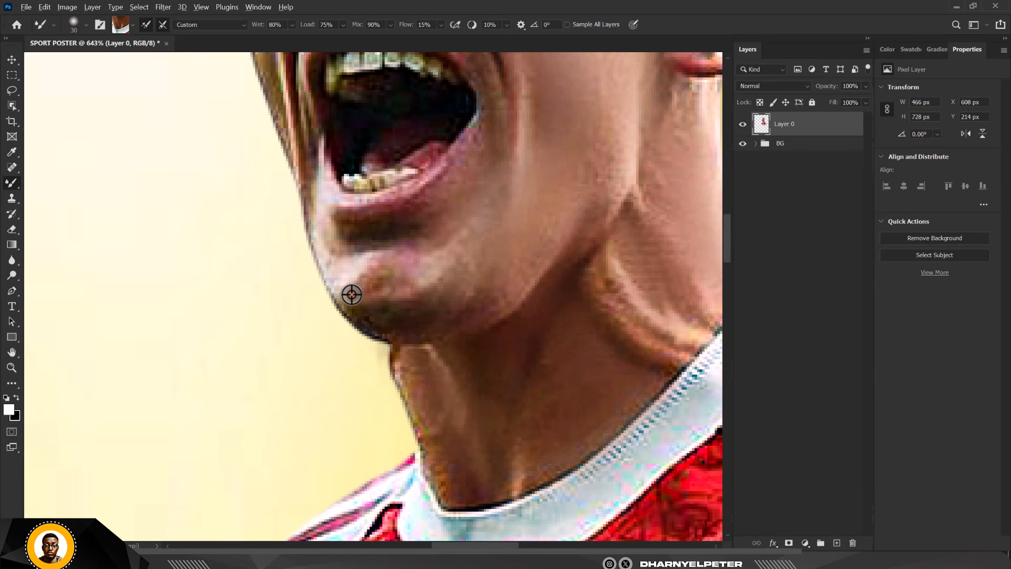
{"action": "left_click", "coordinate": [352, 295], "text": "alt"}
{"action": "mouse_move", "coordinate": [352, 295]}
{"action": "left_mouse_down"}
{"action": "mouse_move", "coordinate": [412, 320]}
{"action": "mouse_move", "coordinate": [405, 304]}
{"action": "mouse_move", "coordinate": [432, 298]}
{"action": "mouse_move", "coordinate": [373, 303]}
{"action": "mouse_move", "coordinate": [366, 288]}
{"action": "mouse_move", "coordinate": [402, 302]}
{"action": "left_mouse_up"}
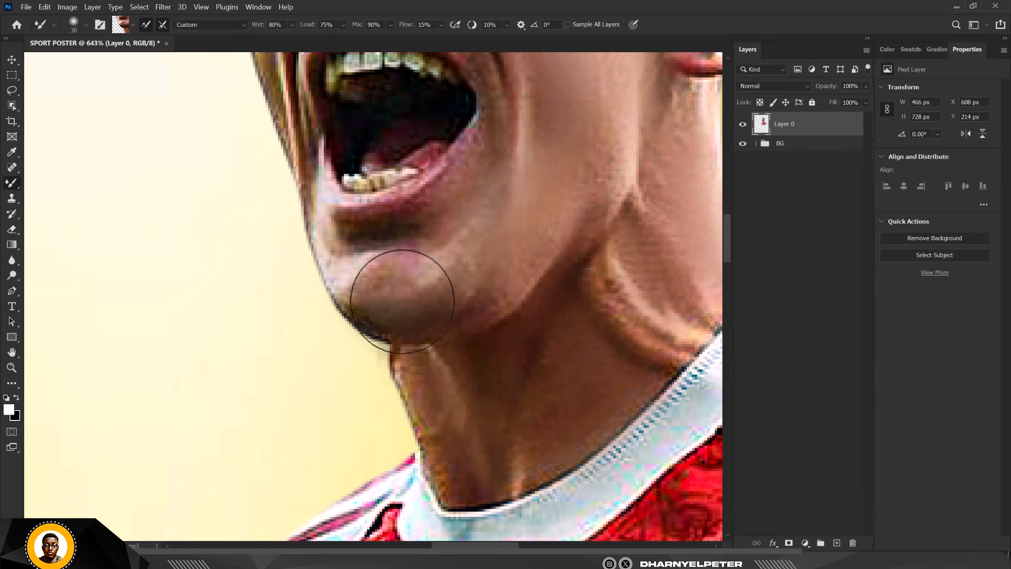
Step: Reduce the Mixer Brush to 10 px and blend the player's narrow far cheek from under the eye down beside the mouth
{"action": "scroll", "coordinate": [402, 302], "scroll_direction": "down", "scroll_amount": 5}
{"action": "scroll", "coordinate": [348, 192], "scroll_direction": "up", "scroll_amount": 6}
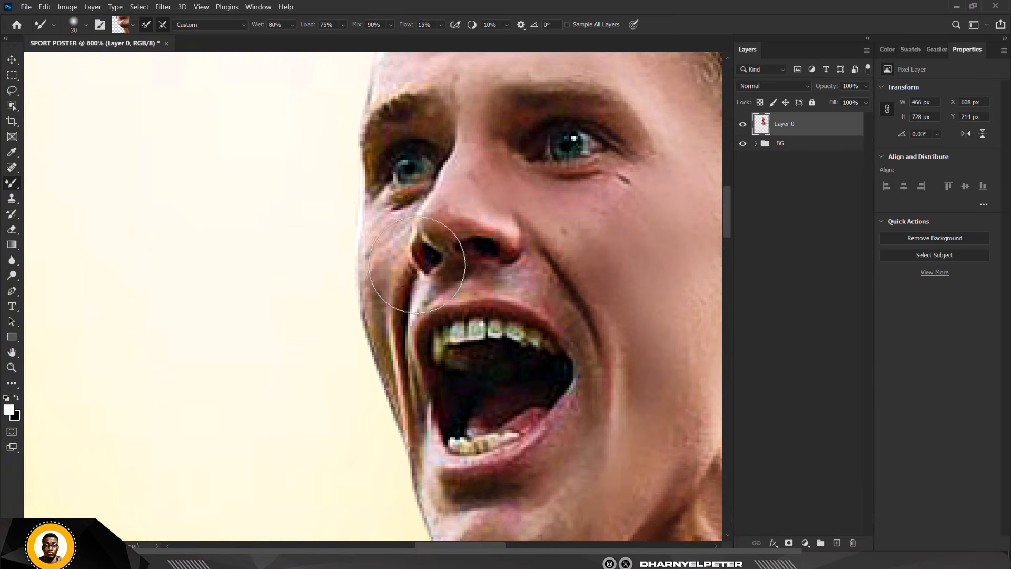
{"action": "left_click_drag", "start_coordinate": [417, 265], "coordinate": [385, 241]}
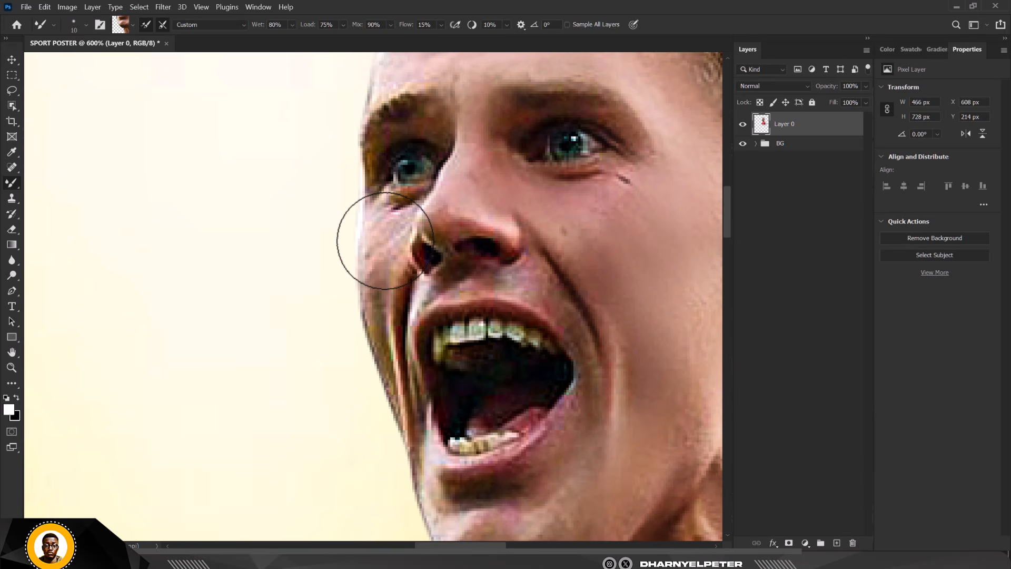
{"action": "key", "text": "bracketleft"}
{"action": "key", "text": "bracketleft"}
{"action": "key", "text": "bracketleft"}
{"action": "key", "text": "bracketleft"}
{"action": "left_click", "coordinate": [389, 227], "text": "alt"}
{"action": "left_click", "coordinate": [400, 214]}
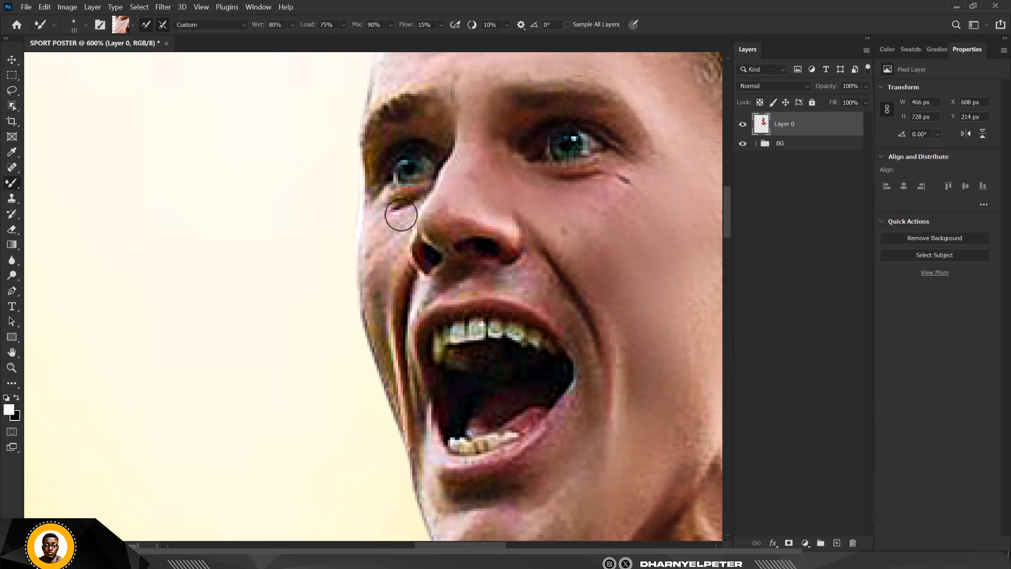
{"action": "mouse_move", "coordinate": [398, 224]}
{"action": "left_mouse_down"}
{"action": "mouse_move", "coordinate": [383, 306]}
{"action": "mouse_move", "coordinate": [387, 259]}
{"action": "mouse_move", "coordinate": [390, 335]}
{"action": "left_mouse_up"}
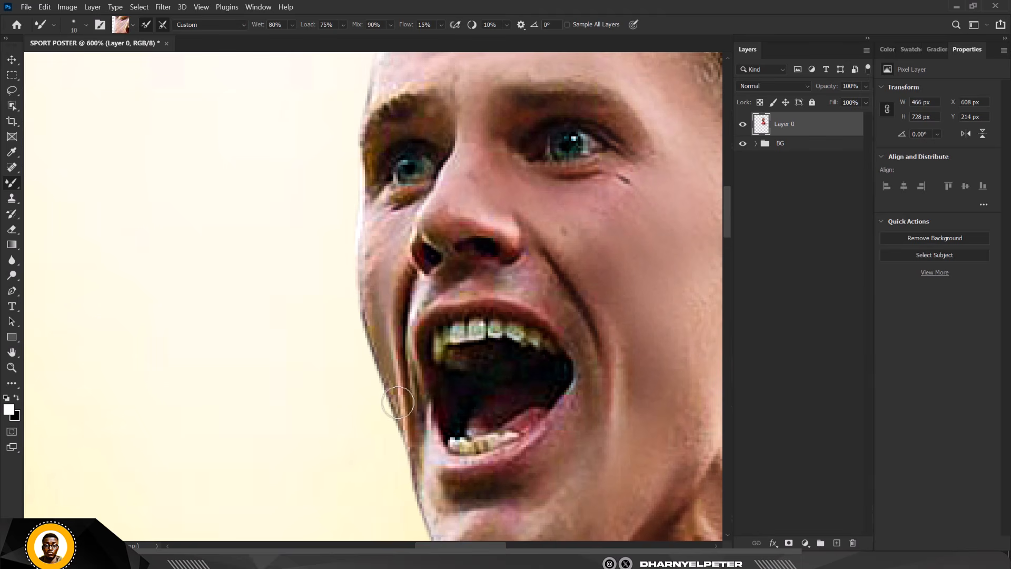
{"action": "left_click", "coordinate": [370, 228], "text": "alt"}
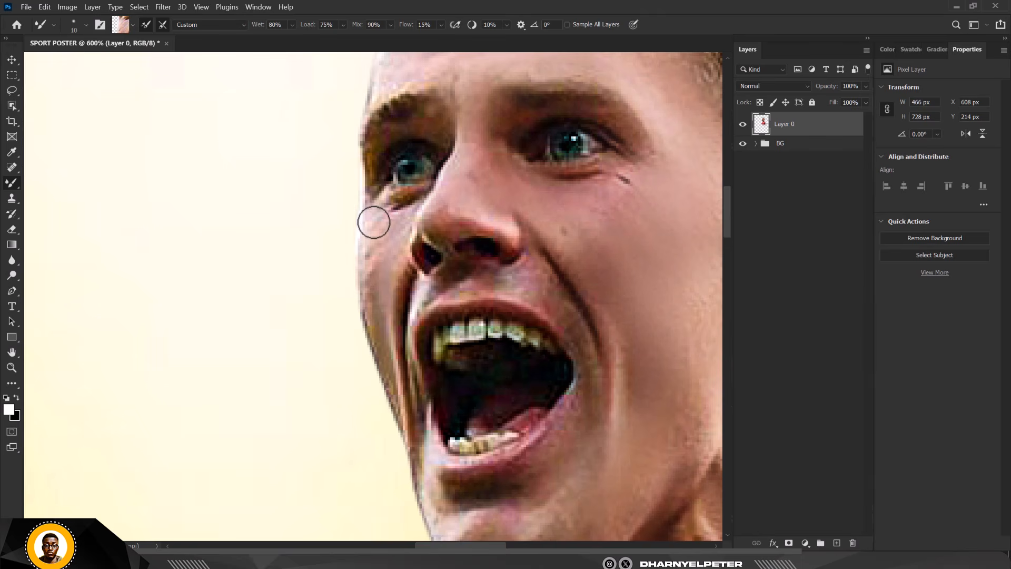
{"action": "left_click_drag", "start_coordinate": [375, 221], "coordinate": [378, 298]}
Step: Blend the skin around the player's near eye, smoothing the eyelid, the outer corner and the small dark mark beneath it
{"action": "scroll", "coordinate": [399, 146], "scroll_direction": "up", "scroll_amount": 3}
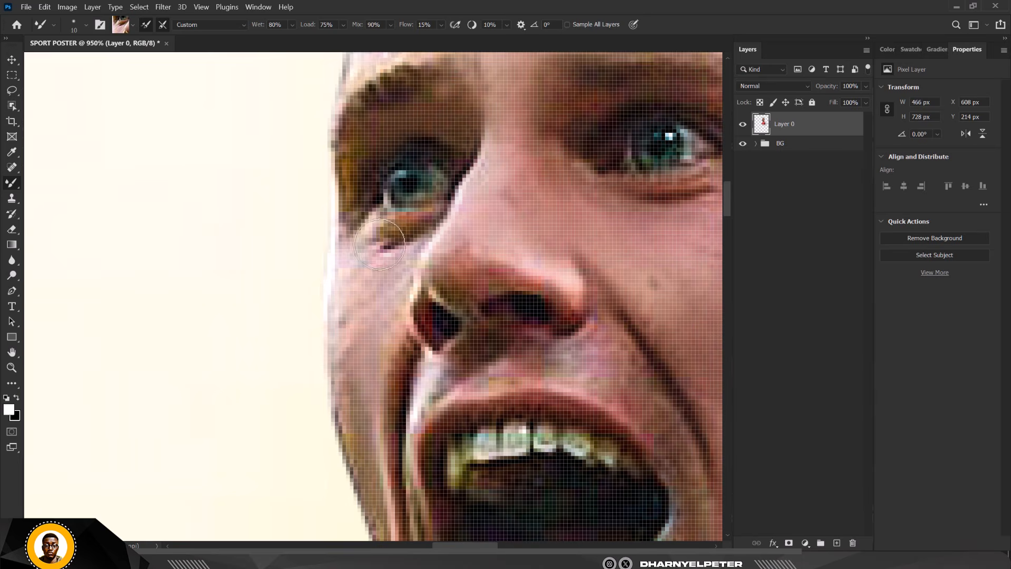
{"action": "scroll", "coordinate": [379, 245], "scroll_direction": "down", "scroll_amount": 5}
{"action": "scroll", "coordinate": [493, 161], "scroll_direction": "up", "scroll_amount": 4}
{"action": "left_click", "coordinate": [467, 172], "text": "alt"}
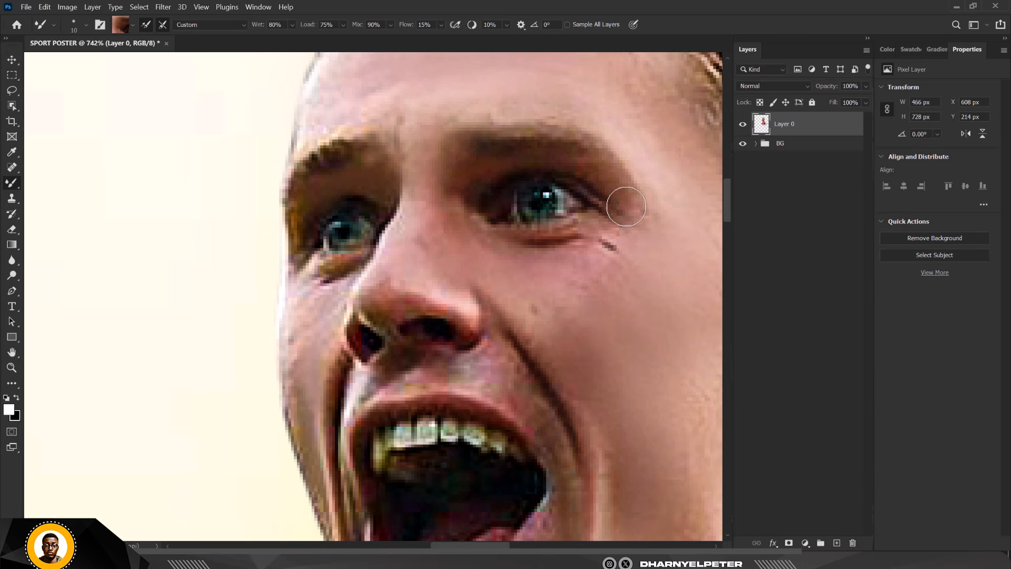
{"action": "mouse_move", "coordinate": [626, 206]}
{"action": "left_mouse_down"}
{"action": "mouse_move", "coordinate": [615, 176]}
{"action": "mouse_move", "coordinate": [563, 159]}
{"action": "left_mouse_up"}
{"action": "mouse_move", "coordinate": [627, 183]}
{"action": "left_mouse_down"}
{"action": "mouse_move", "coordinate": [643, 204]}
{"action": "mouse_move", "coordinate": [598, 158]}
{"action": "mouse_move", "coordinate": [657, 207]}
{"action": "left_mouse_up"}
{"action": "left_click", "coordinate": [644, 198], "text": "alt"}
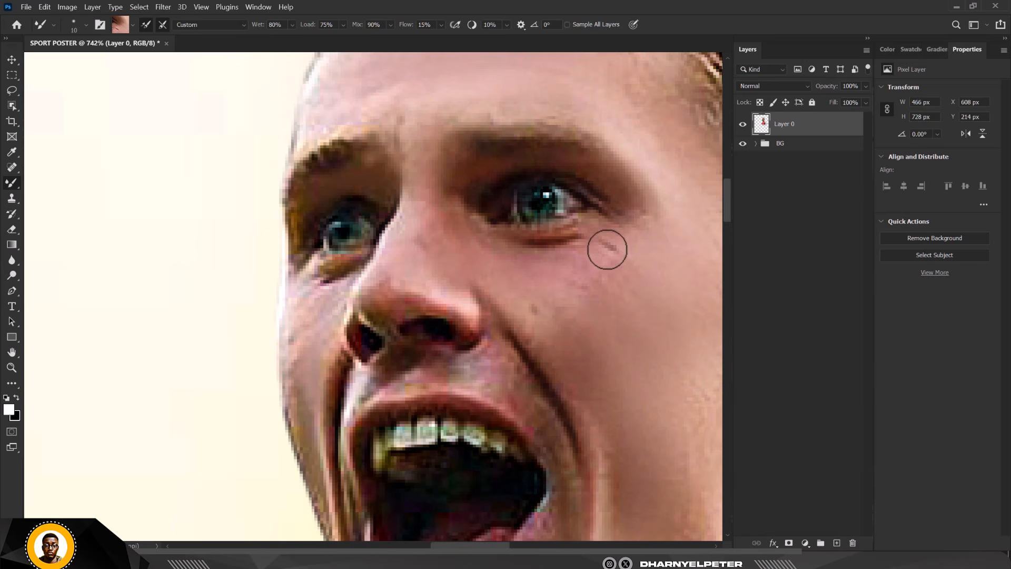
Step: Smooth the player's lower lip and its edge towards the corner of the mouth
{"action": "scroll", "coordinate": [556, 267], "scroll_direction": "down", "scroll_amount": 5}
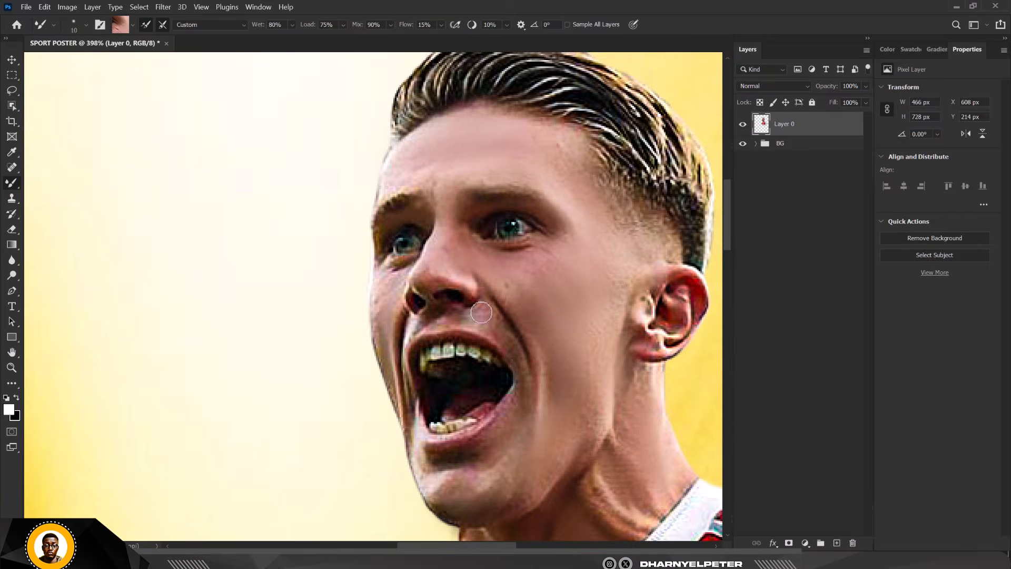
{"action": "scroll", "coordinate": [400, 295], "scroll_direction": "up", "scroll_amount": 5}
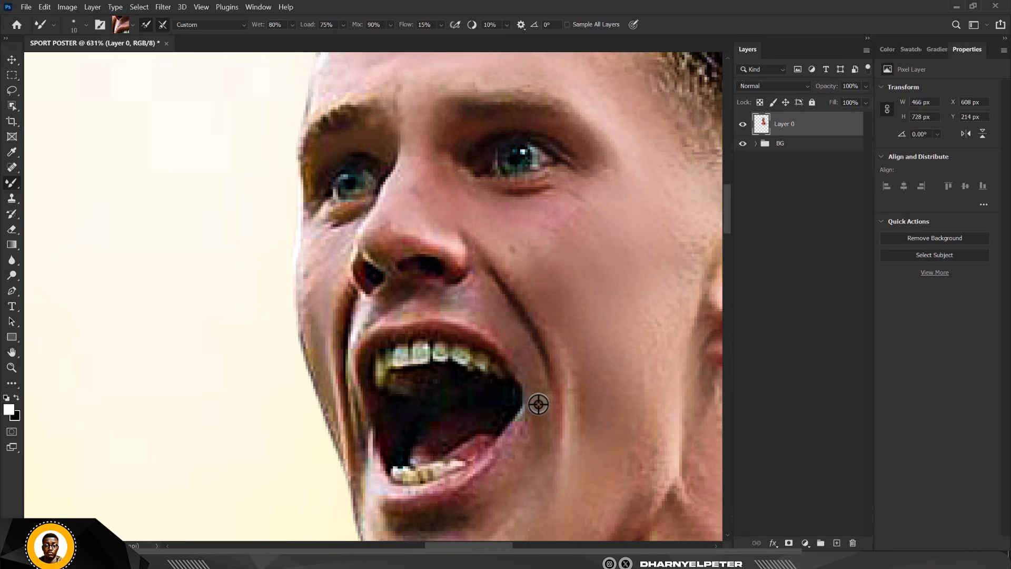
{"action": "scroll", "coordinate": [467, 418], "scroll_direction": "down", "scroll_amount": 5}
{"action": "scroll", "coordinate": [470, 420], "scroll_direction": "up", "scroll_amount": 5}
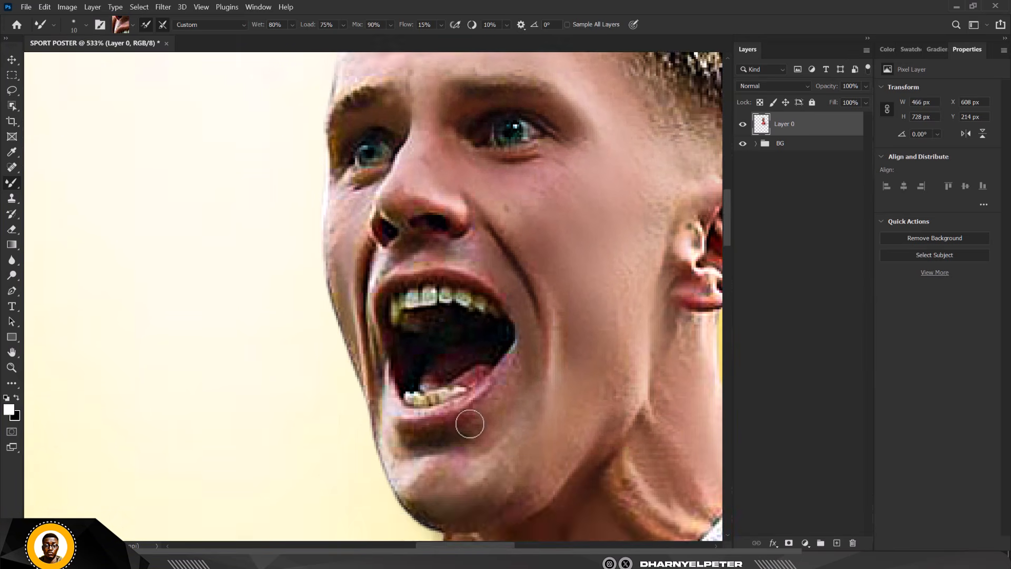
{"action": "scroll", "coordinate": [411, 458], "scroll_direction": "up", "scroll_amount": 2}
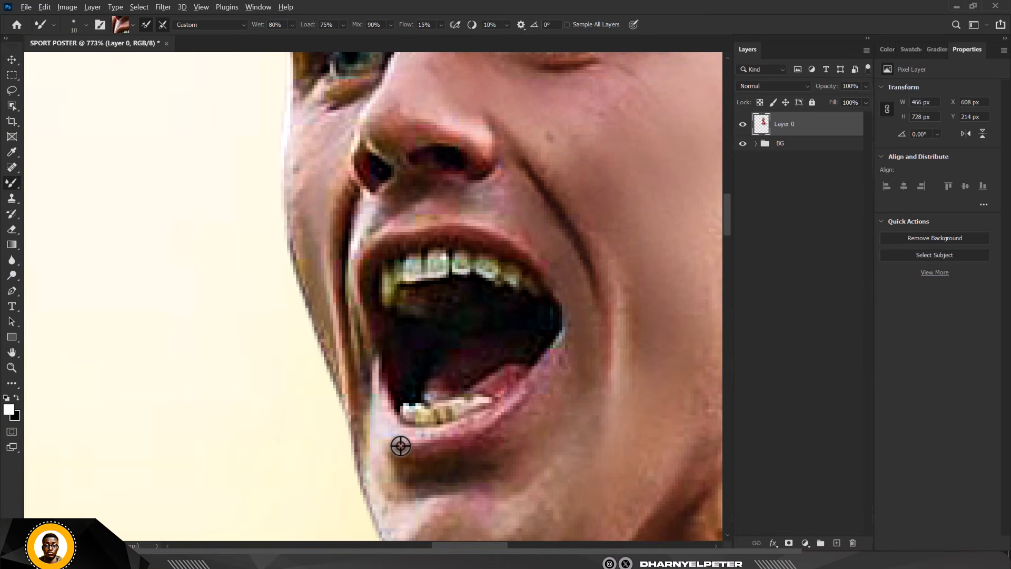
{"action": "mouse_move", "coordinate": [402, 448]}
{"action": "left_mouse_down"}
{"action": "mouse_move", "coordinate": [451, 449]}
{"action": "mouse_move", "coordinate": [500, 430]}
{"action": "left_mouse_up"}
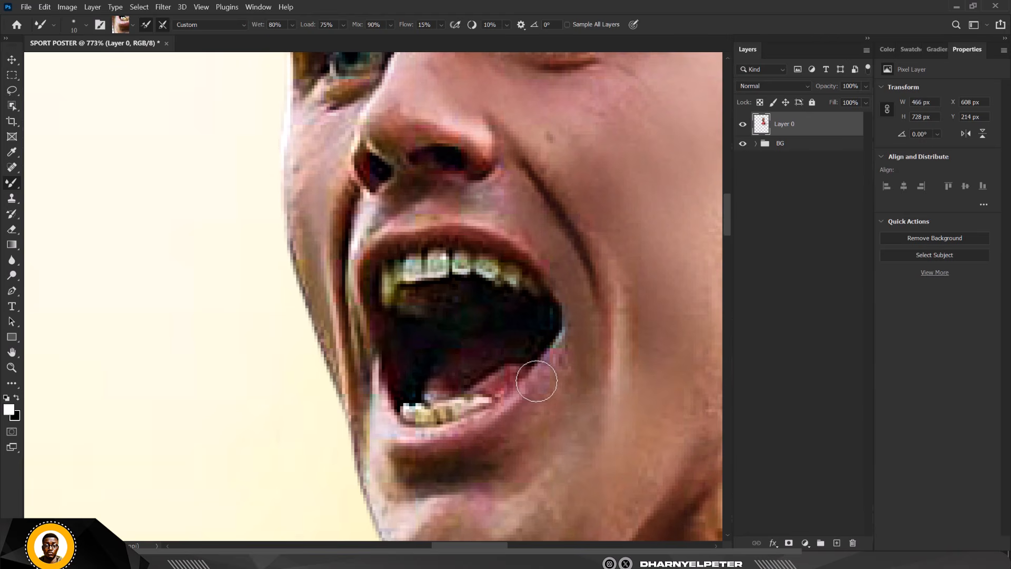
Step: Check the retouched player against the whole poster and convert the player layer to a smart object
{"action": "scroll", "coordinate": [556, 347], "scroll_direction": "down", "scroll_amount": 10}
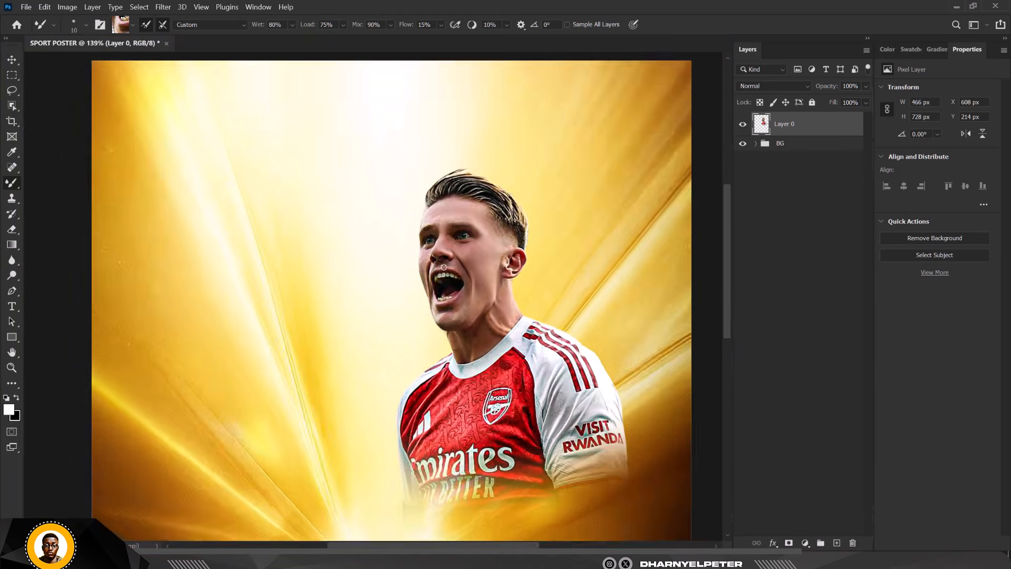
{"action": "scroll", "coordinate": [522, 340], "scroll_direction": "up", "scroll_amount": 2}
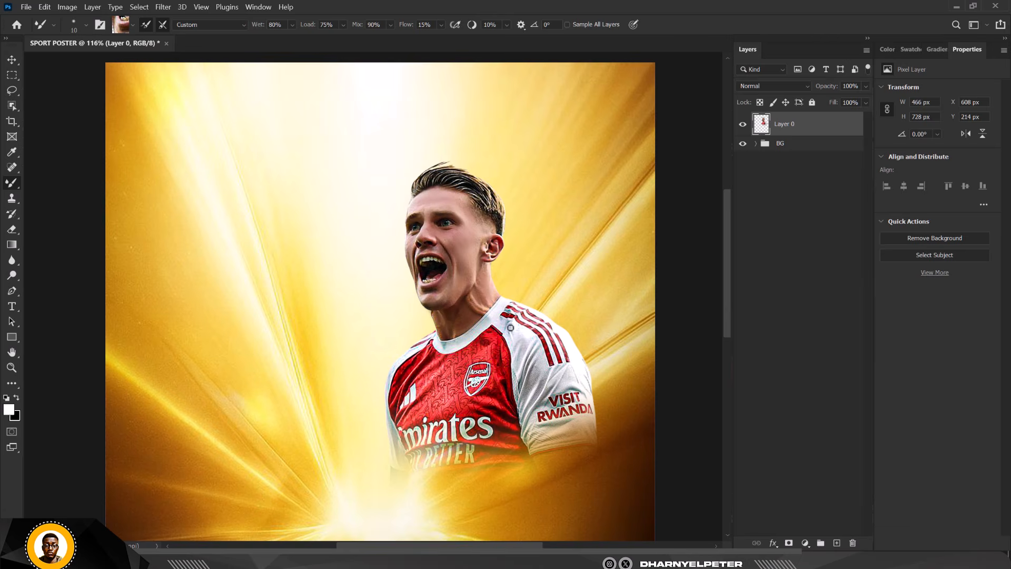
{"action": "scroll", "coordinate": [453, 279], "scroll_direction": "up", "scroll_amount": 1}
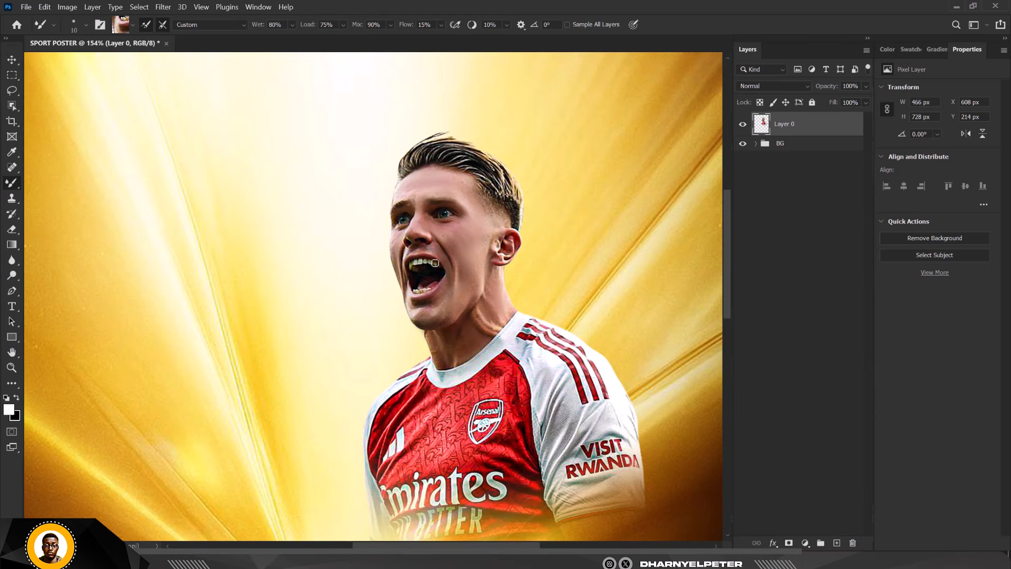
{"action": "scroll", "coordinate": [466, 208], "scroll_direction": "down", "scroll_amount": 2}
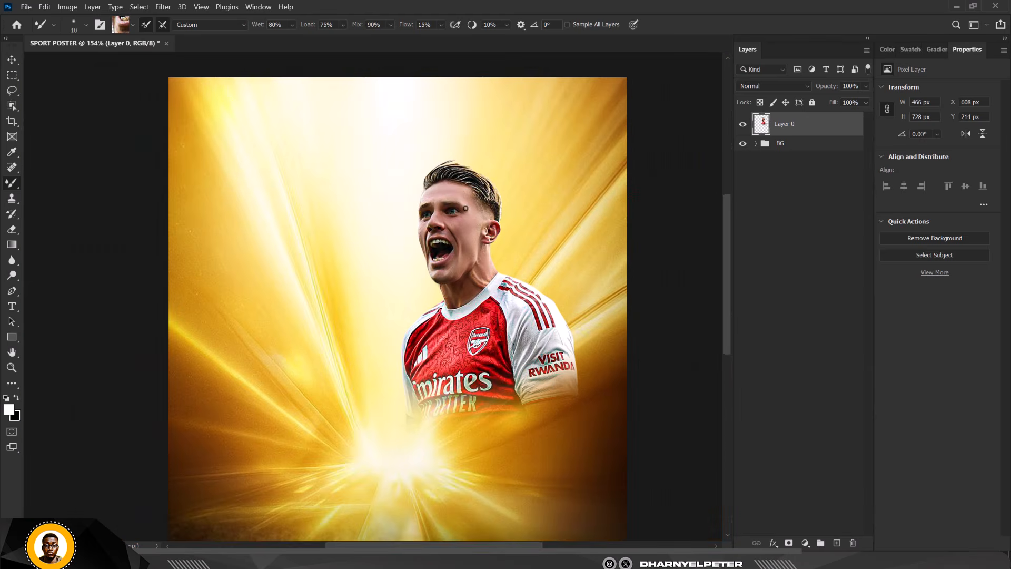
{"action": "scroll", "coordinate": [452, 271], "scroll_direction": "up", "scroll_amount": 1}
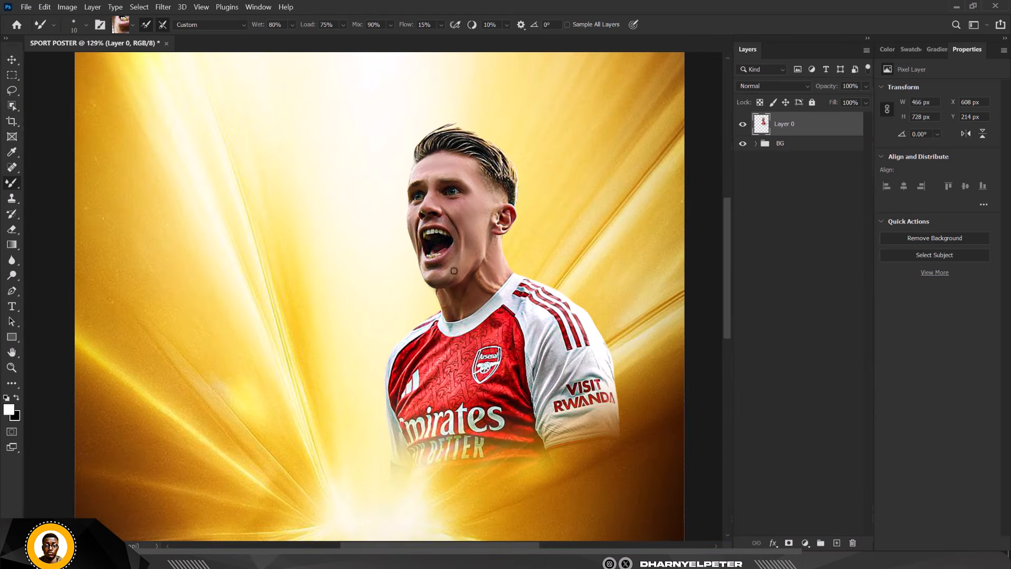
{"action": "right_click", "coordinate": [826, 130]}
{"action": "left_click", "coordinate": [870, 205]}
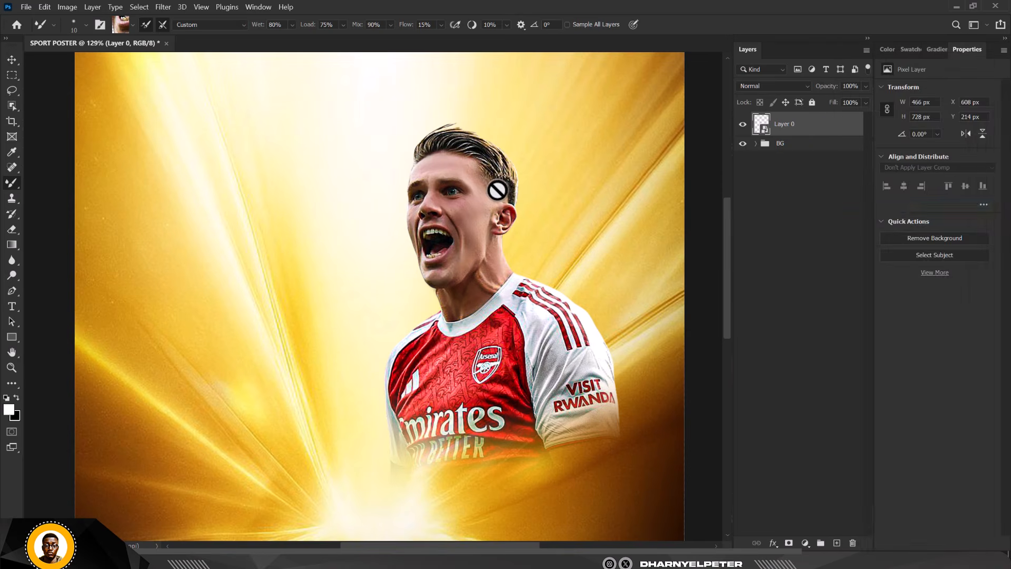
Step: Switch from the Mixer Brush to the regular Brush tool and fit the poster in view
{"action": "left_click", "coordinate": [11, 62]}
{"action": "left_click", "coordinate": [12, 183]}
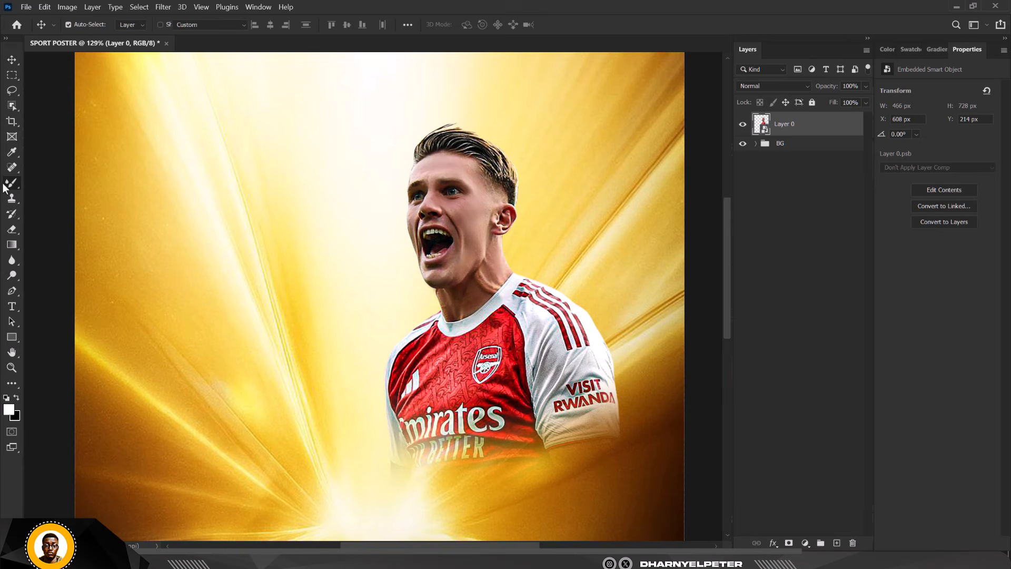
{"action": "right_click", "coordinate": [11, 182]}
{"action": "left_click", "coordinate": [43, 181]}
{"action": "key", "text": "ctrl+0"}
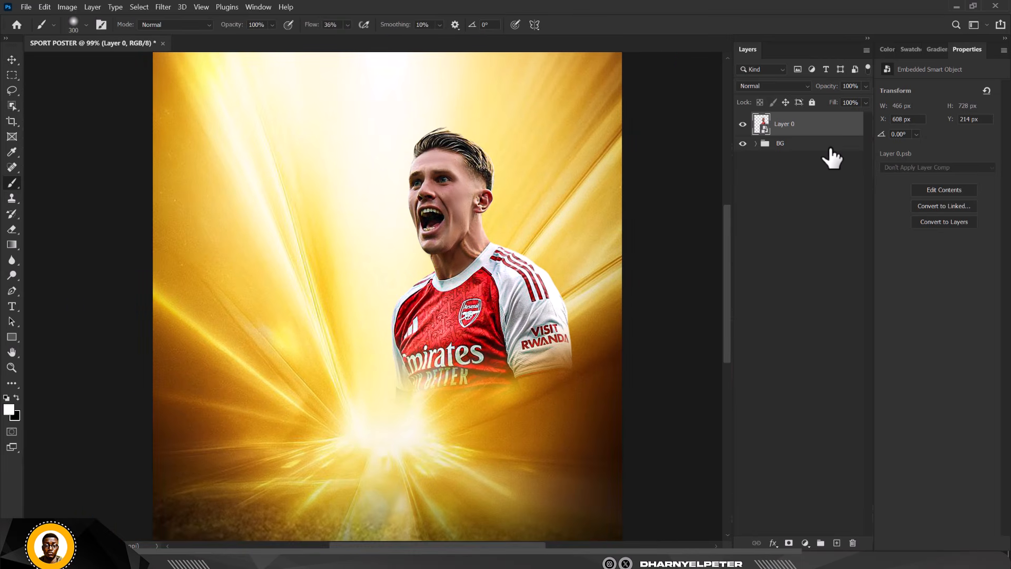
Step: Duplicate the player smart object and apply a Camera Raw Filter to the copy with Texture +85 and slightly raised Clarity
{"action": "key", "text": "ctrl+j"}
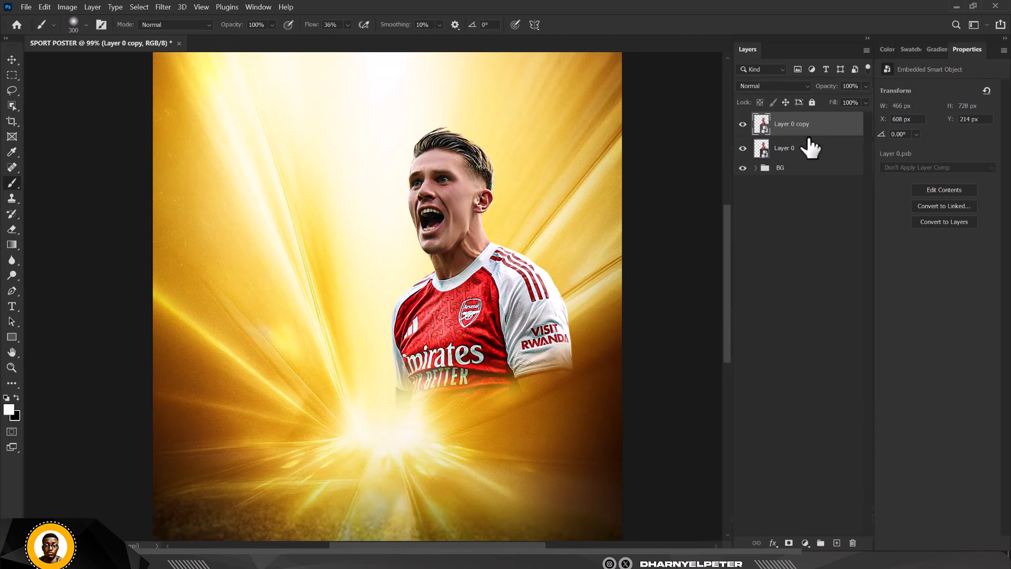
{"action": "left_click", "coordinate": [161, 7]}
{"action": "left_click", "coordinate": [196, 87]}
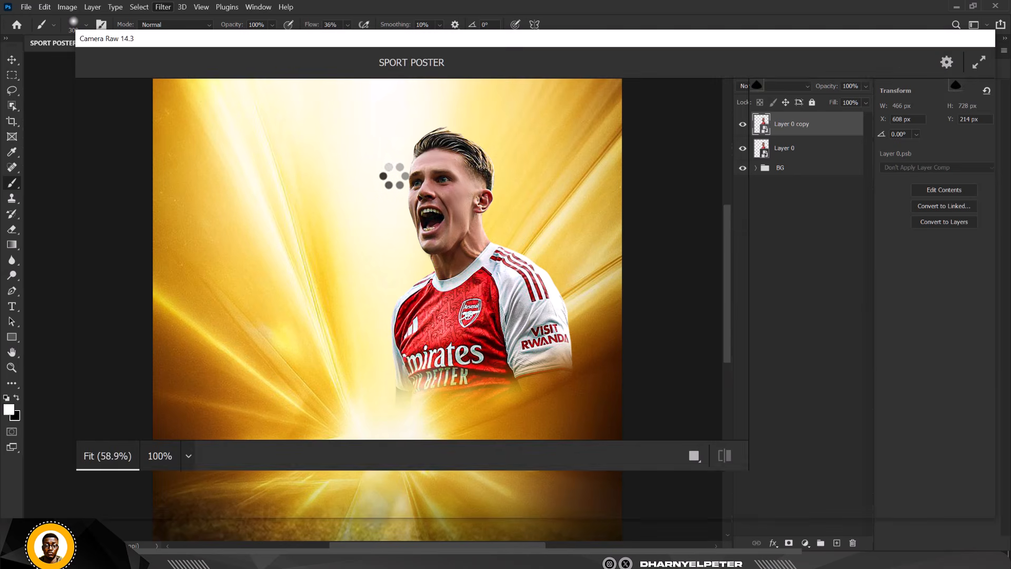
{"action": "scroll", "coordinate": [874, 433], "scroll_direction": "down", "scroll_amount": 5}
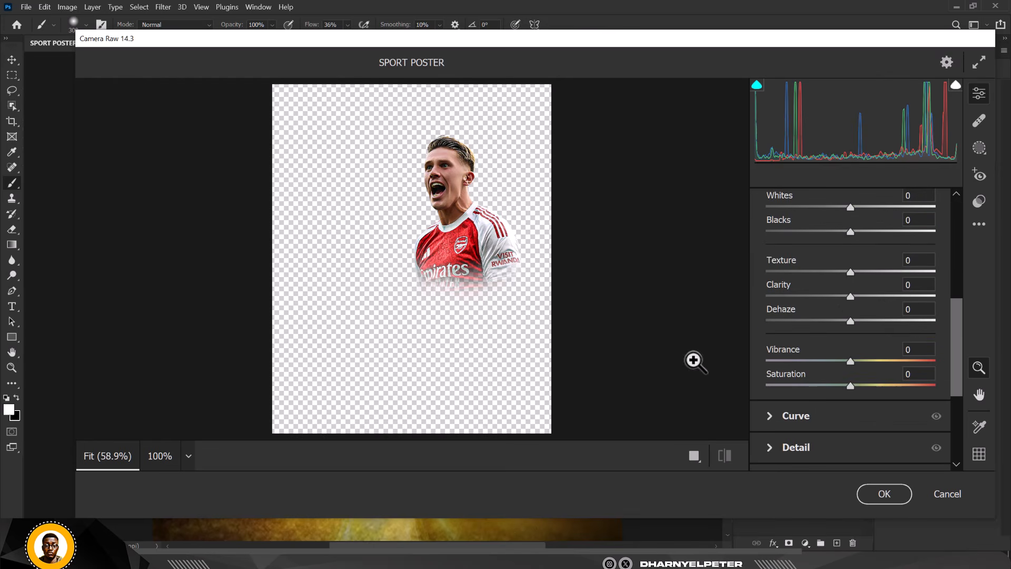
{"action": "left_click_drag", "start_coordinate": [851, 272], "coordinate": [922, 271]}
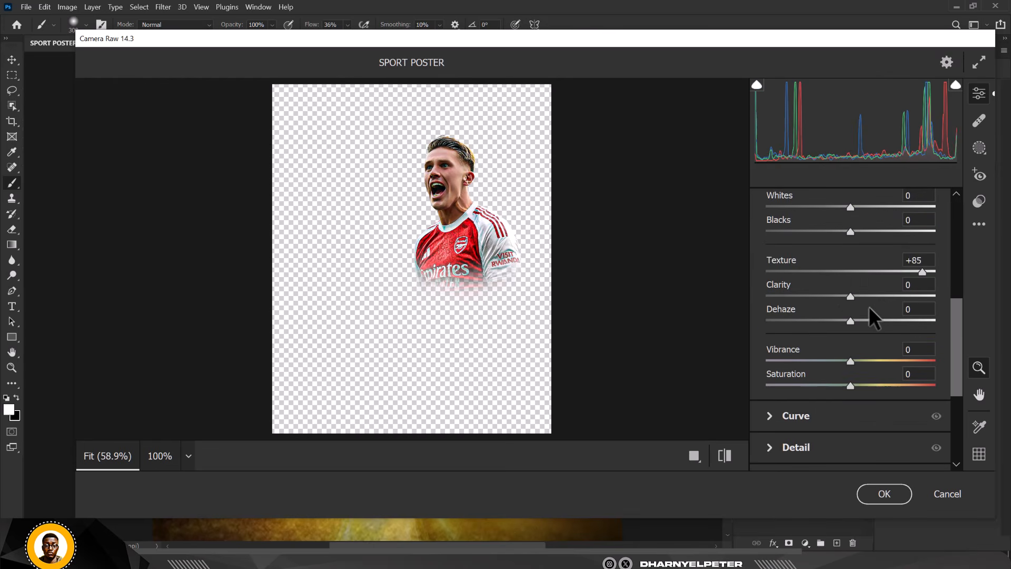
{"action": "left_click_drag", "start_coordinate": [851, 295], "coordinate": [865, 295]}
{"action": "left_click", "coordinate": [883, 495]}
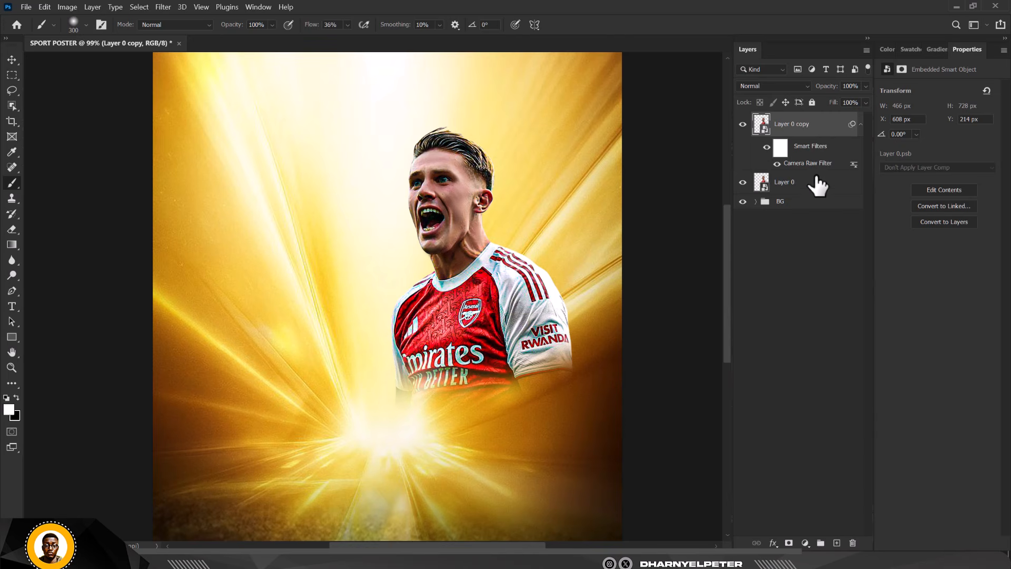
Step: Clip the sharpened player copy to the player layer below and hide it behind a black layer mask
{"action": "right_click", "coordinate": [841, 136]}
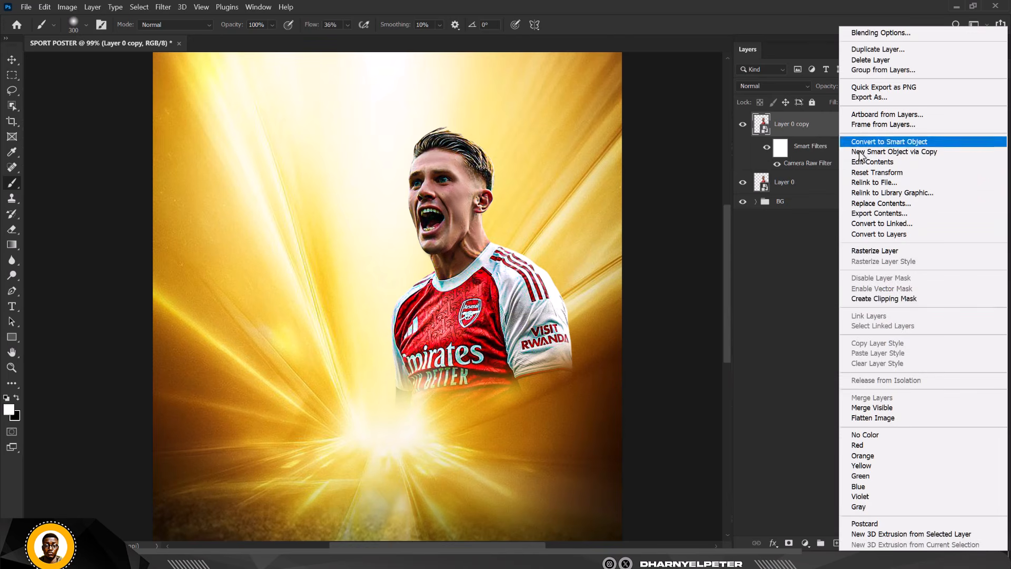
{"action": "left_click", "coordinate": [897, 296]}
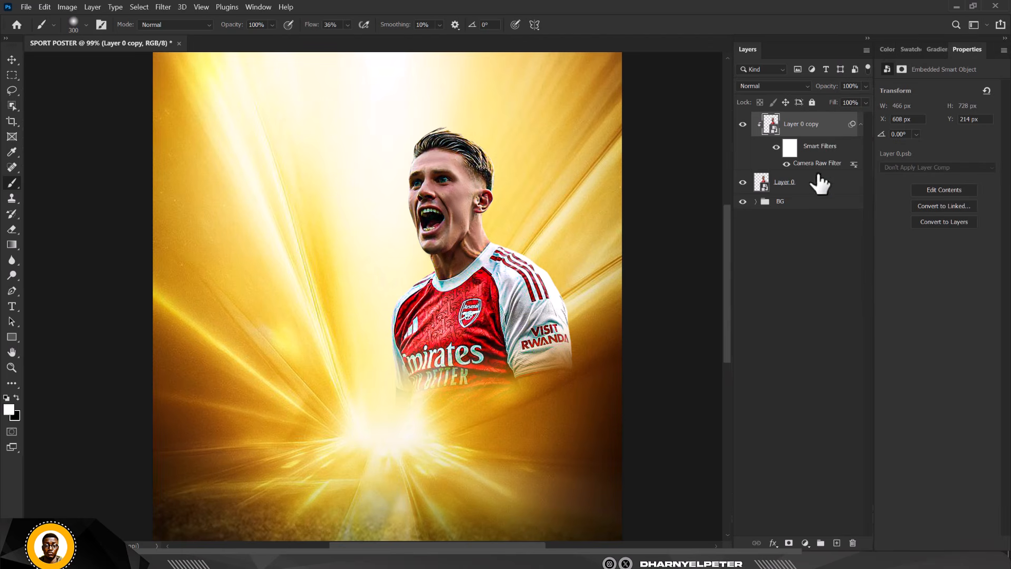
{"action": "left_click", "coordinate": [789, 543]}
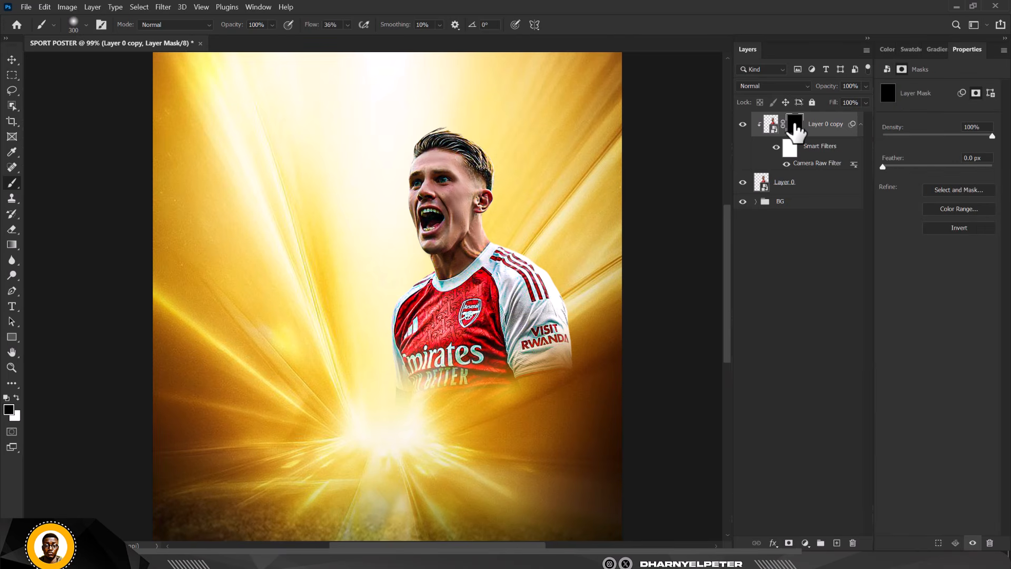
Step: Paint white on the copy's mask with a soft brush reduced to size 50 to reveal the sharpened texture on the facial features
{"action": "scroll", "coordinate": [407, 190], "scroll_direction": "up", "scroll_amount": 5}
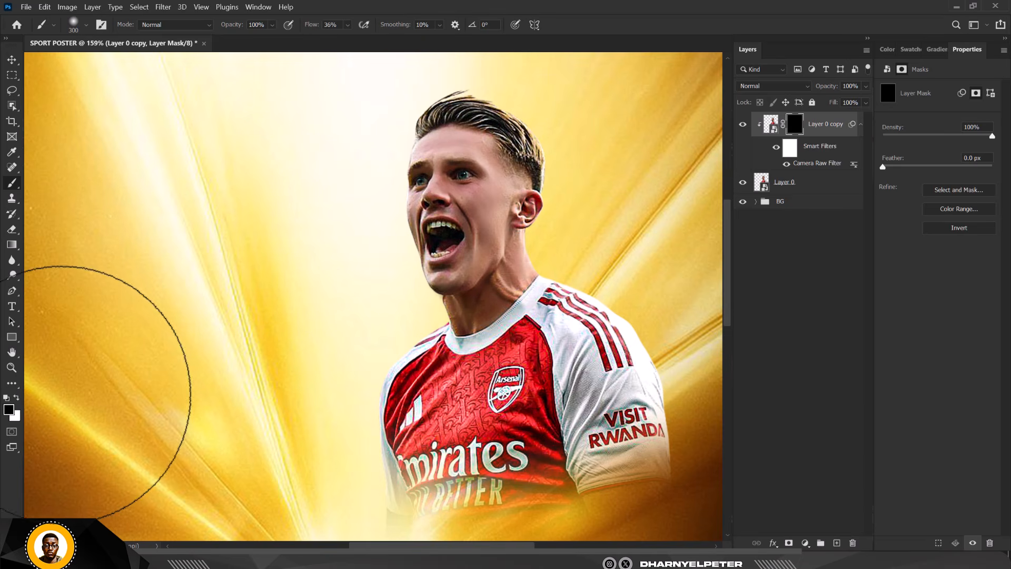
{"action": "left_click", "coordinate": [16, 399]}
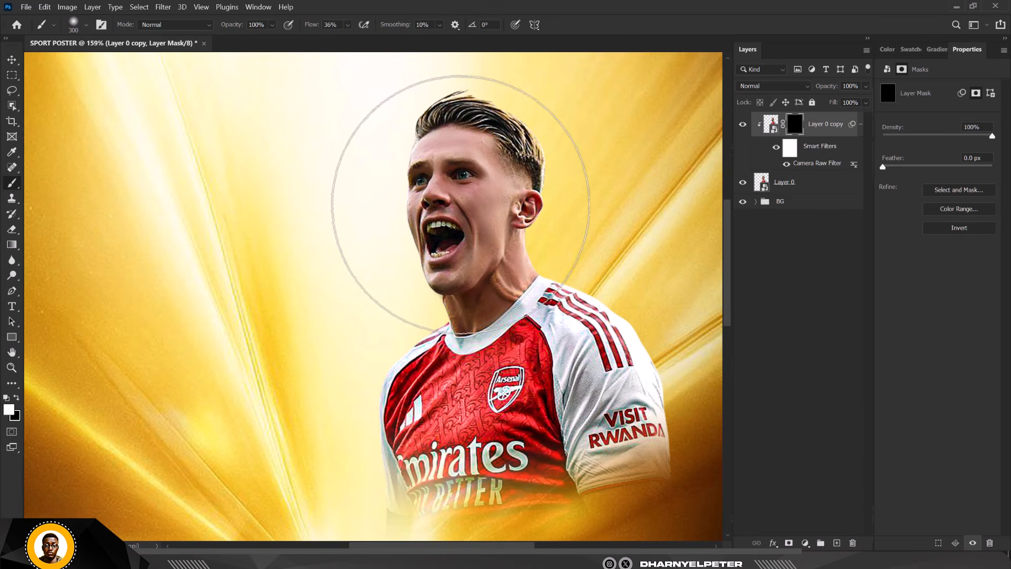
{"action": "key", "text": "bracketleft"}
{"action": "key", "text": "bracketleft"}
{"action": "key", "text": "bracketleft"}
{"action": "key", "text": "bracketleft"}
{"action": "key", "text": "bracketleft"}
{"action": "key", "text": "bracketleft"}
{"action": "key", "text": "bracketleft"}
{"action": "key", "text": "bracketleft"}
{"action": "key", "text": "bracketleft"}
{"action": "key", "text": "bracketleft"}
{"action": "key", "text": "bracketleft"}
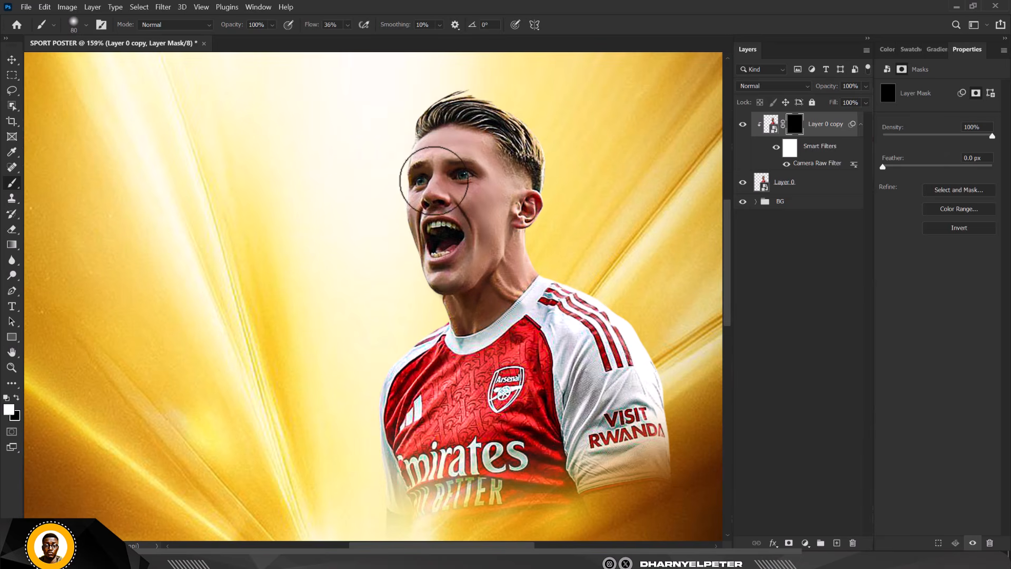
{"action": "scroll", "coordinate": [440, 177], "scroll_direction": "up", "scroll_amount": 3}
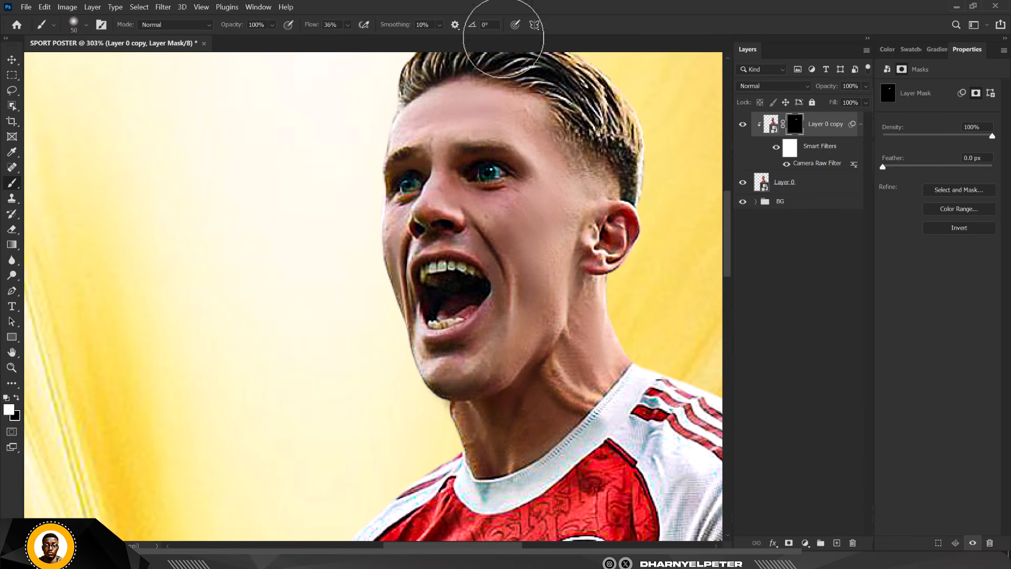
Step: Continue revealing the sharpened texture through the mask along the player's hair and upper body
{"action": "scroll", "coordinate": [473, 240], "scroll_direction": "down", "scroll_amount": 3}
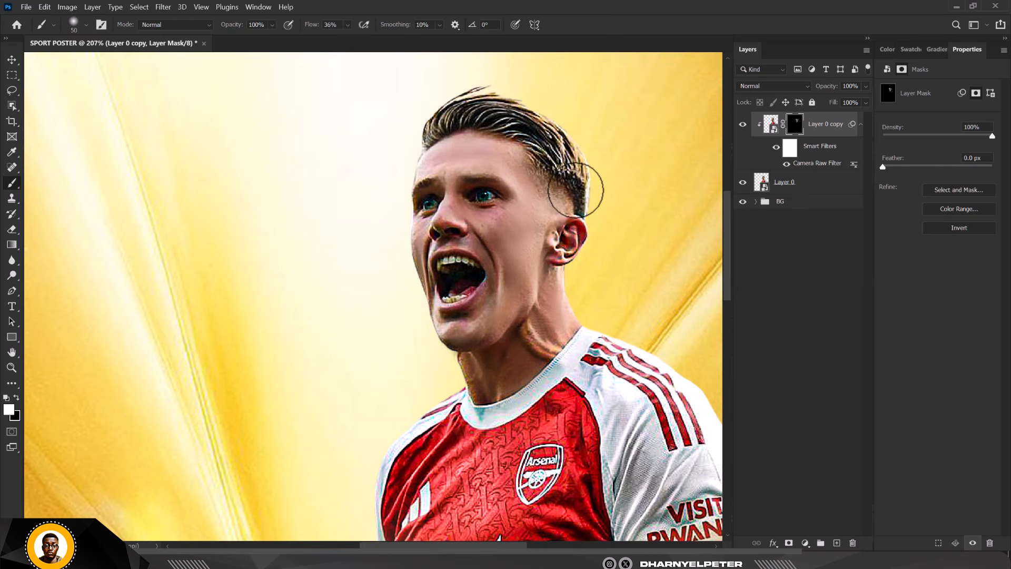
{"action": "scroll", "coordinate": [448, 192], "scroll_direction": "down", "scroll_amount": 5}
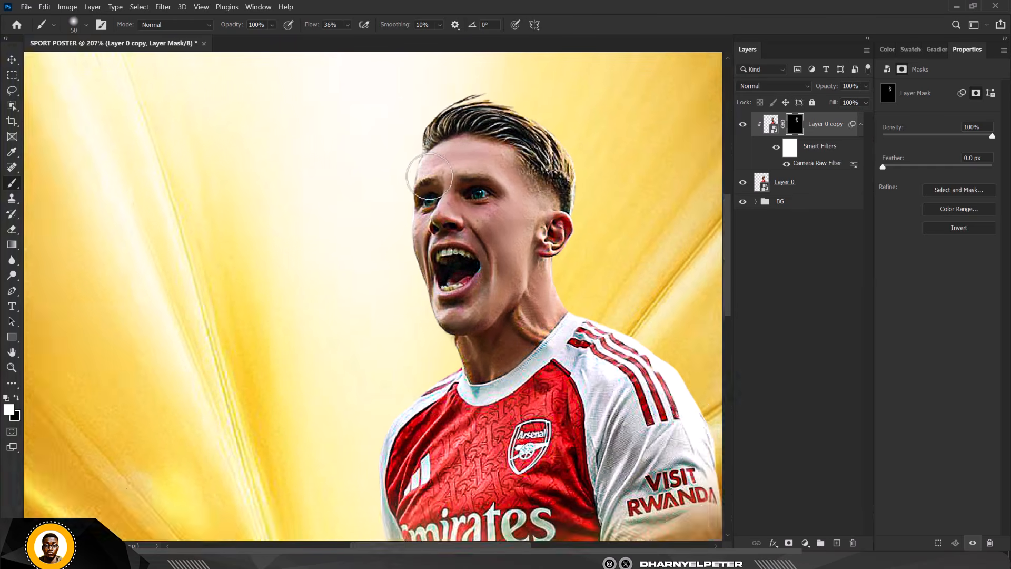
{"action": "scroll", "coordinate": [458, 250], "scroll_direction": "up", "scroll_amount": 3}
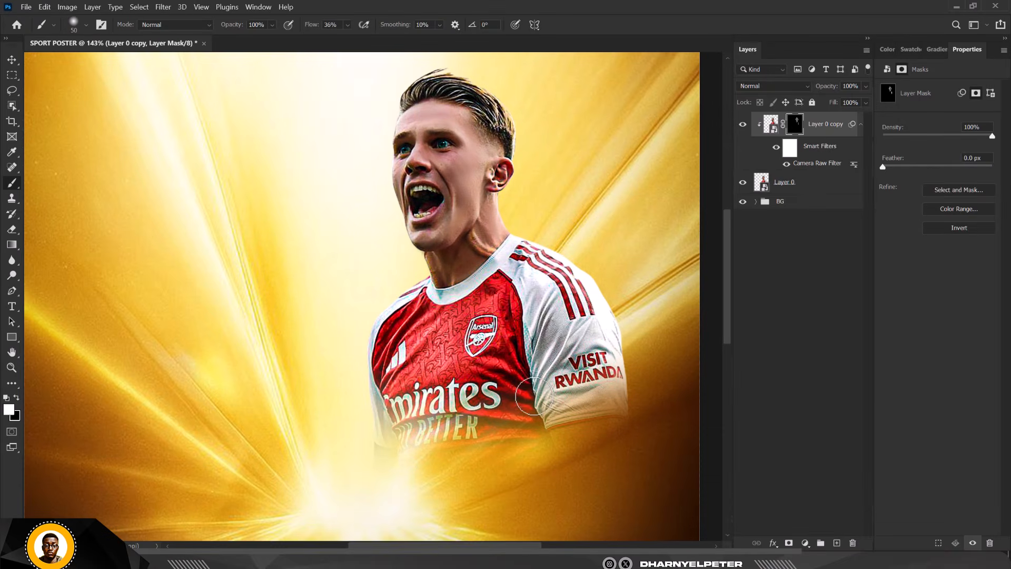
{"action": "scroll", "coordinate": [467, 261], "scroll_direction": "down", "scroll_amount": 2}
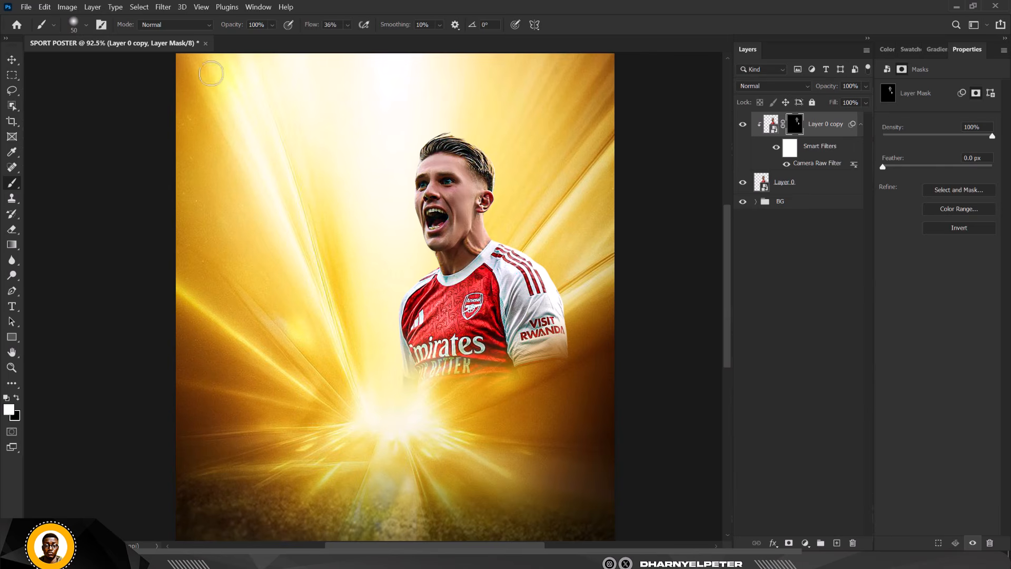
Step: Group the player layer and its sharpened copy into a group named PLAYER 1
{"action": "left_click", "coordinate": [12, 63]}
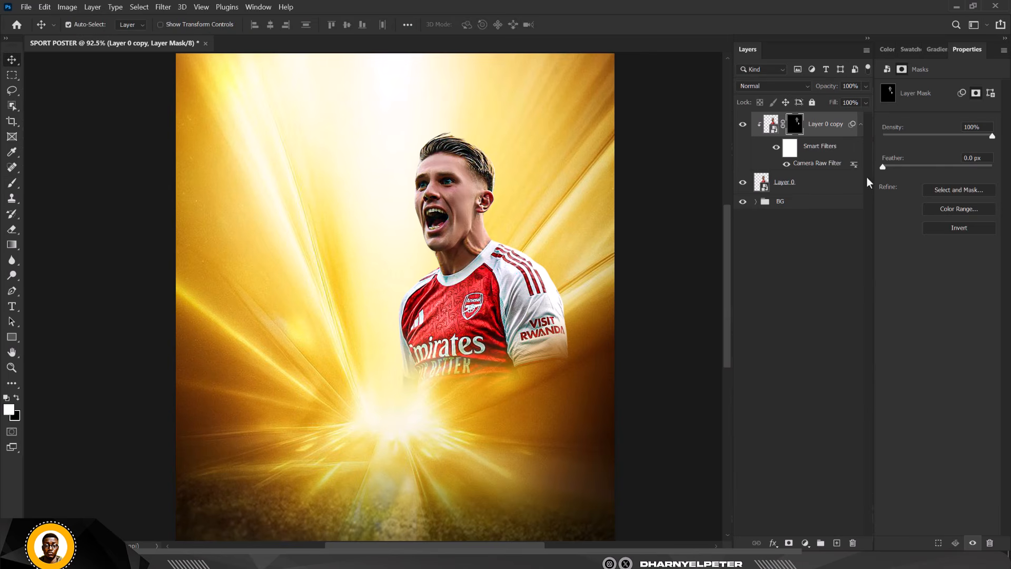
{"action": "left_click", "coordinate": [804, 187]}
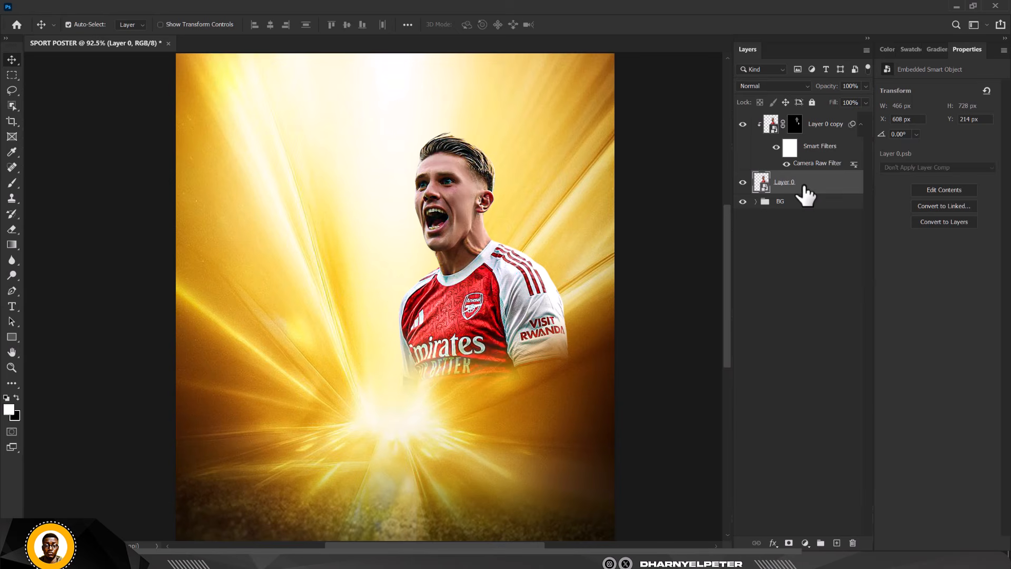
{"action": "left_click", "coordinate": [836, 132], "text": "shift"}
{"action": "key", "text": "ctrl+g"}
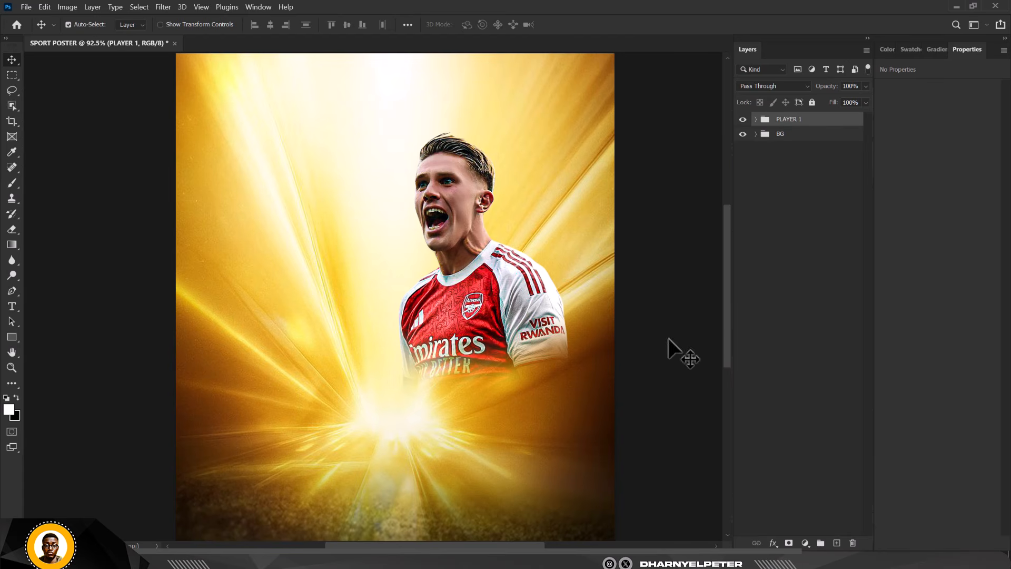
Step: Add a darkening Curves adjustment above the player group, mapping midtone input 131 to output 77 and lowering white output to 214
{"action": "left_click", "coordinate": [806, 543]}
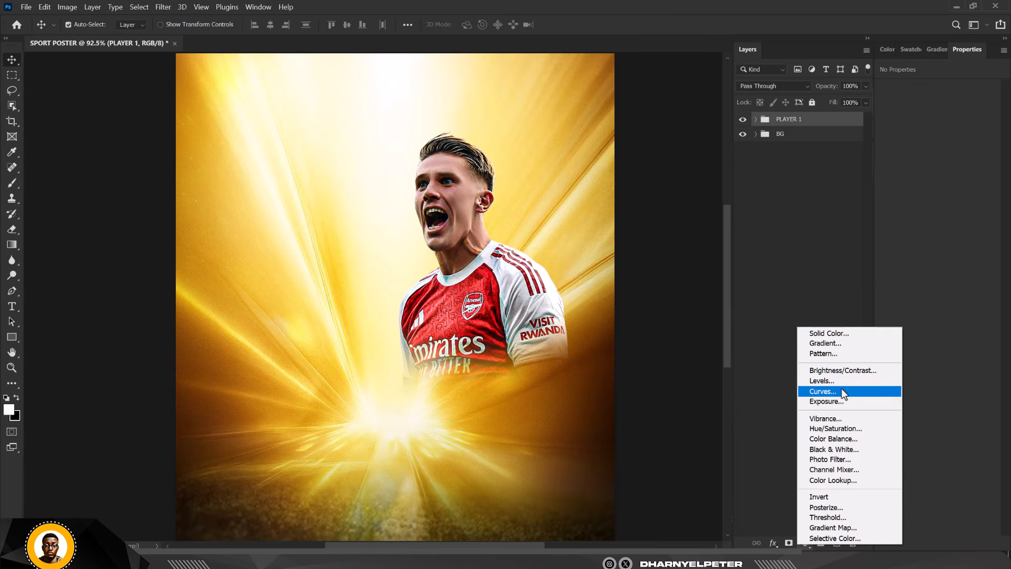
{"action": "left_click", "coordinate": [823, 391]}
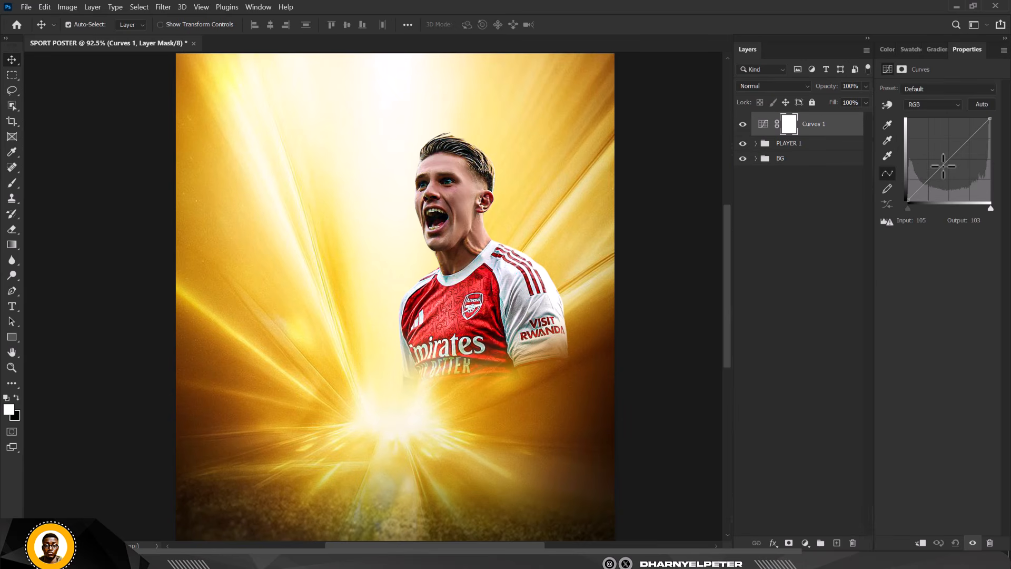
{"action": "left_click_drag", "start_coordinate": [948, 171], "coordinate": [951, 175]}
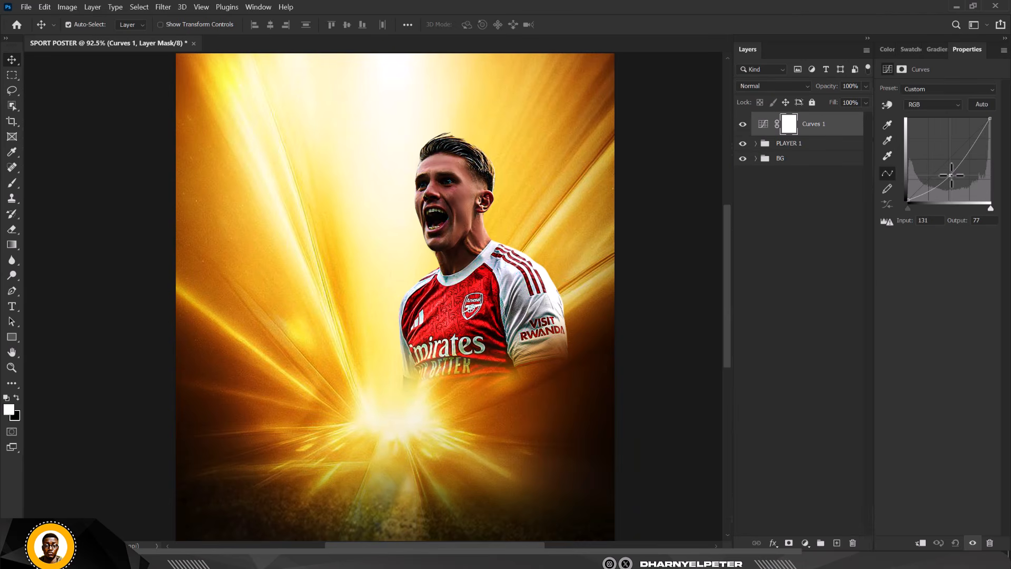
{"action": "left_click_drag", "start_coordinate": [994, 127], "coordinate": [995, 133]}
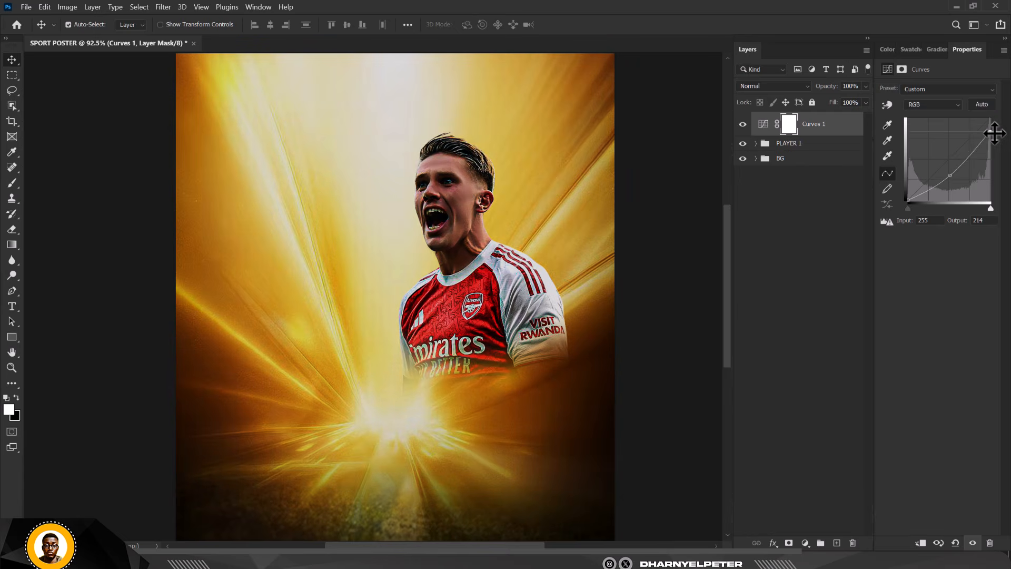
Step: Invert the Curves adjustment's mask to black and clip the adjustment to the PLAYER 1 group
{"action": "left_click", "coordinate": [792, 121]}
{"action": "key", "text": "ctrl+i"}
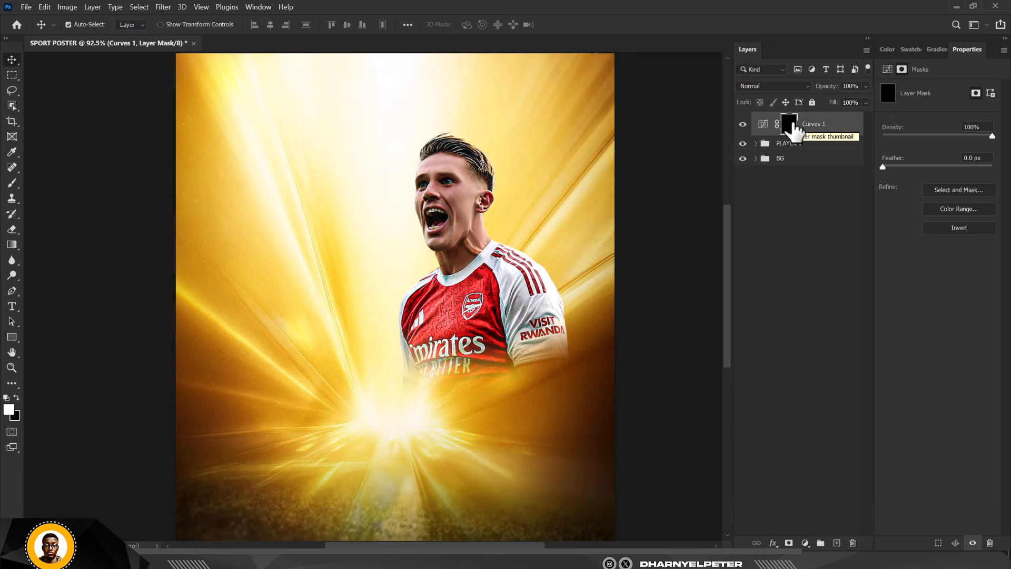
{"action": "right_click", "coordinate": [836, 138]}
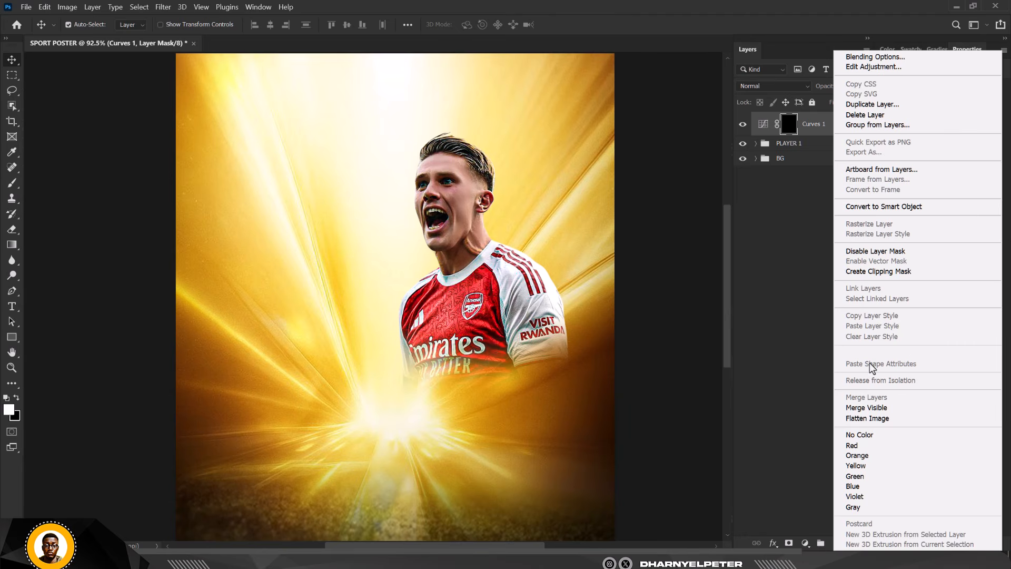
{"action": "left_click", "coordinate": [880, 269]}
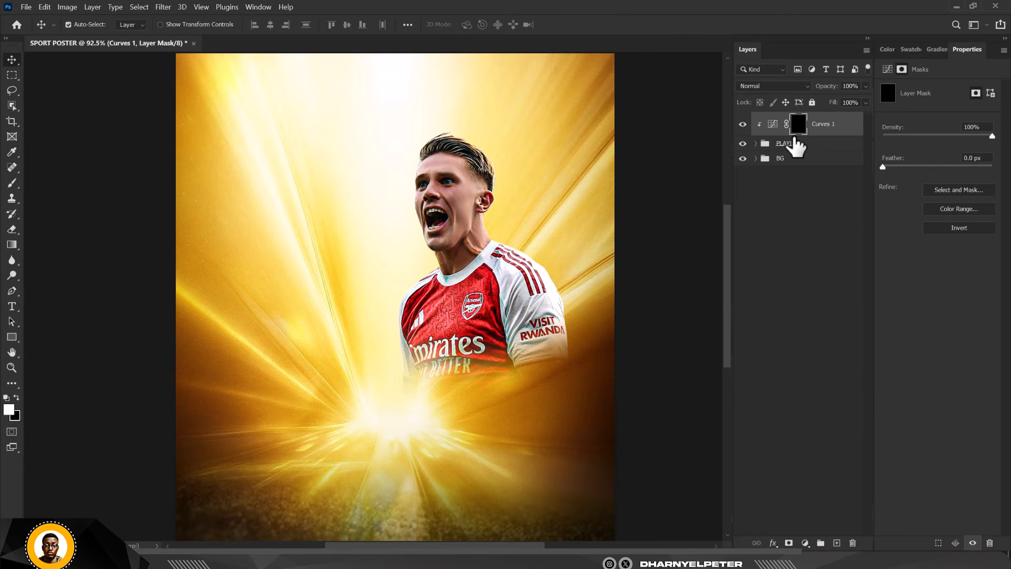
Step: Paint white on the Curves mask with the size 50 soft brush to build shadows on the player's face and jaw
{"action": "scroll", "coordinate": [450, 164], "scroll_direction": "up", "scroll_amount": 5}
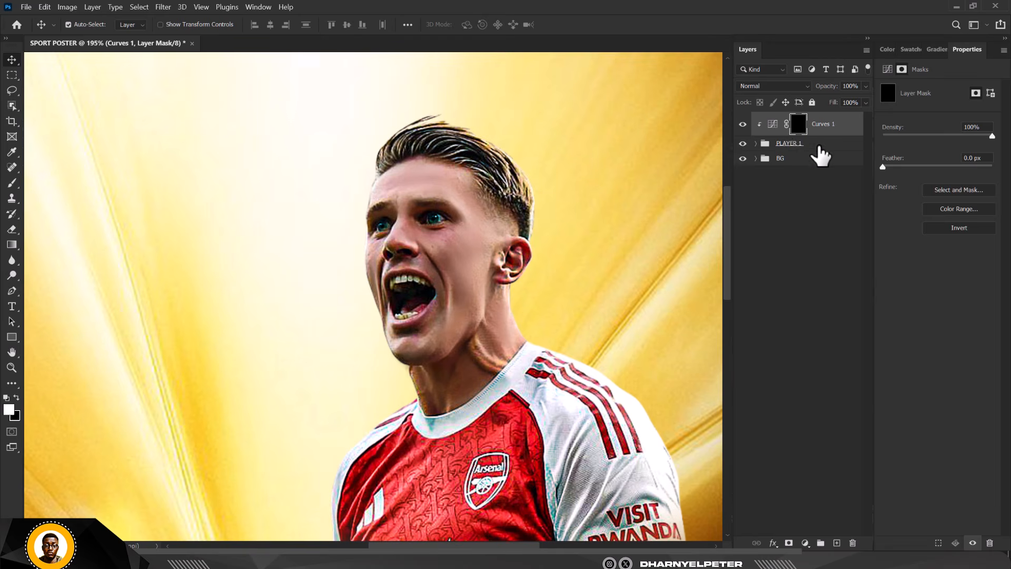
{"action": "key", "text": "b"}
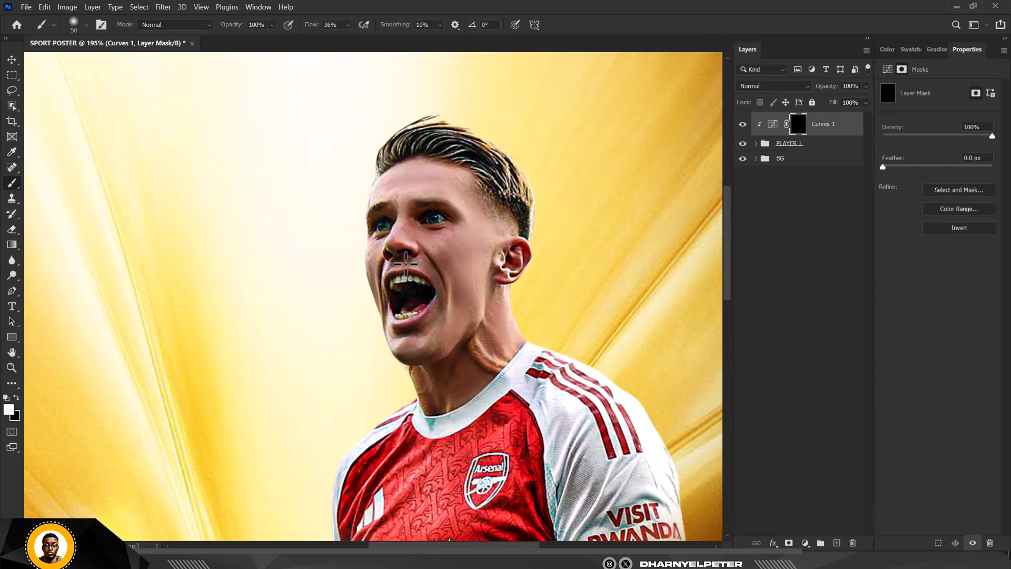
{"action": "scroll", "coordinate": [468, 214], "scroll_direction": "up", "scroll_amount": 2}
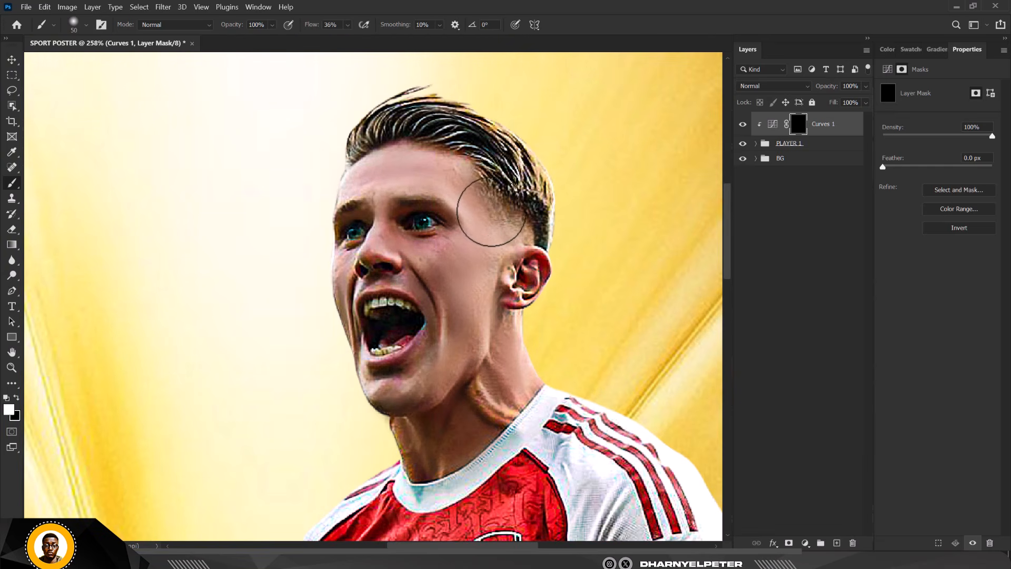
{"action": "mouse_move", "coordinate": [518, 248]}
{"action": "left_mouse_down"}
{"action": "mouse_move", "coordinate": [419, 274]}
{"action": "mouse_move", "coordinate": [437, 295]}
{"action": "mouse_move", "coordinate": [436, 385]}
{"action": "mouse_move", "coordinate": [441, 323]}
{"action": "mouse_move", "coordinate": [415, 409]}
{"action": "mouse_move", "coordinate": [431, 434]}
{"action": "mouse_move", "coordinate": [495, 391]}
{"action": "mouse_move", "coordinate": [479, 404]}
{"action": "mouse_move", "coordinate": [492, 425]}
{"action": "mouse_move", "coordinate": [530, 390]}
{"action": "mouse_move", "coordinate": [446, 467]}
{"action": "mouse_move", "coordinate": [408, 461]}
{"action": "mouse_move", "coordinate": [401, 432]}
{"action": "mouse_move", "coordinate": [424, 503]}
{"action": "mouse_move", "coordinate": [345, 368]}
{"action": "mouse_move", "coordinate": [373, 402]}
{"action": "mouse_move", "coordinate": [426, 415]}
{"action": "mouse_move", "coordinate": [417, 407]}
{"action": "mouse_move", "coordinate": [430, 384]}
{"action": "mouse_move", "coordinate": [440, 377]}
{"action": "mouse_move", "coordinate": [428, 398]}
{"action": "mouse_move", "coordinate": [475, 369]}
{"action": "mouse_move", "coordinate": [401, 453]}
{"action": "left_mouse_up"}
{"action": "mouse_move", "coordinate": [383, 161]}
{"action": "left_mouse_down"}
{"action": "mouse_move", "coordinate": [350, 280]}
{"action": "mouse_move", "coordinate": [357, 373]}
{"action": "mouse_move", "coordinate": [369, 378]}
{"action": "mouse_move", "coordinate": [395, 267]}
{"action": "mouse_move", "coordinate": [406, 283]}
{"action": "mouse_move", "coordinate": [385, 374]}
{"action": "mouse_move", "coordinate": [402, 242]}
{"action": "mouse_move", "coordinate": [418, 231]}
{"action": "mouse_move", "coordinate": [431, 256]}
{"action": "mouse_move", "coordinate": [470, 229]}
{"action": "mouse_move", "coordinate": [508, 263]}
{"action": "mouse_move", "coordinate": [472, 314]}
{"action": "mouse_move", "coordinate": [444, 298]}
{"action": "mouse_move", "coordinate": [450, 292]}
{"action": "mouse_move", "coordinate": [422, 398]}
{"action": "left_mouse_up"}
{"action": "mouse_move", "coordinate": [432, 226]}
{"action": "left_mouse_down"}
{"action": "mouse_move", "coordinate": [450, 208]}
{"action": "mouse_move", "coordinate": [398, 341]}
{"action": "mouse_move", "coordinate": [381, 176]}
{"action": "mouse_move", "coordinate": [343, 168]}
{"action": "mouse_move", "coordinate": [358, 298]}
{"action": "left_mouse_up"}
{"action": "scroll", "coordinate": [391, 165], "scroll_direction": "down", "scroll_amount": 3}
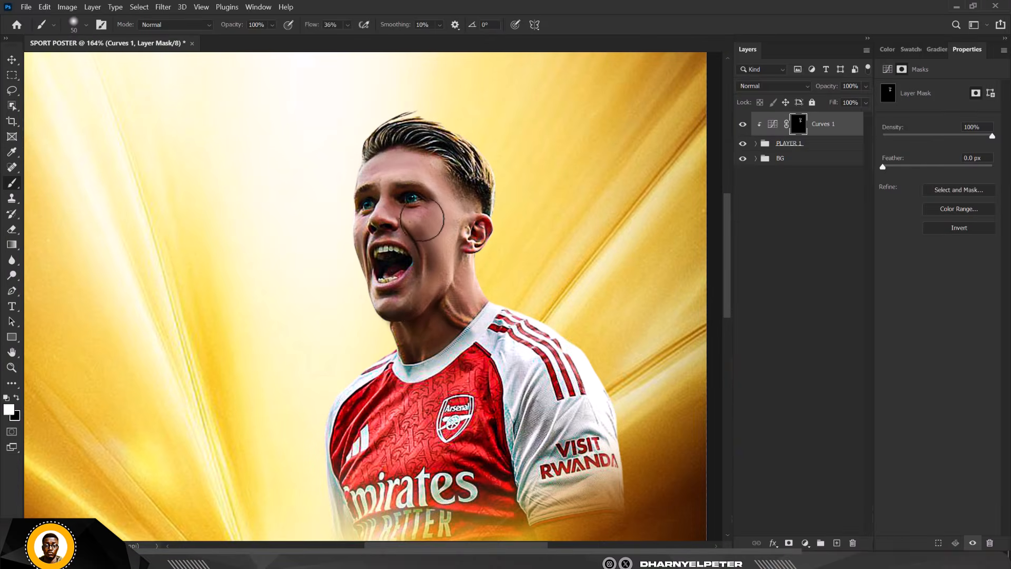
Step: Paint the Curves shadows onto the player's neck and around the shirt collar
{"action": "scroll", "coordinate": [425, 313], "scroll_direction": "up", "scroll_amount": 2}
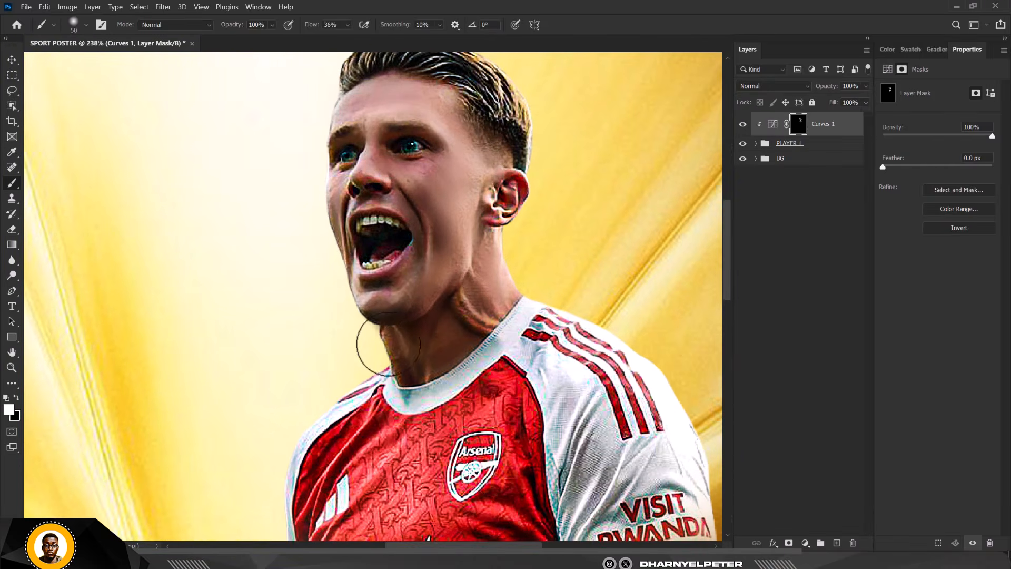
{"action": "scroll", "coordinate": [444, 305], "scroll_direction": "down", "scroll_amount": 2}
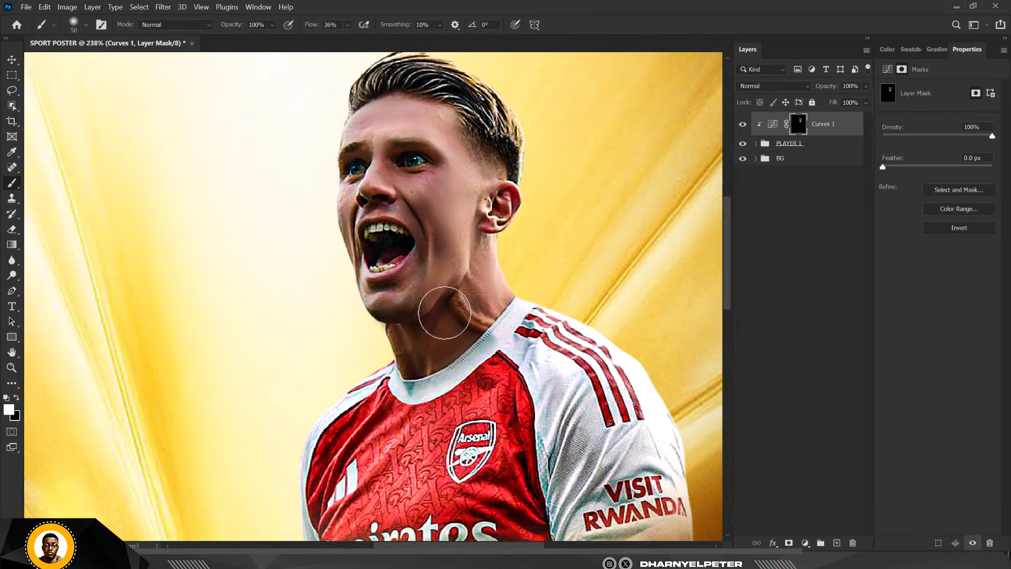
{"action": "scroll", "coordinate": [501, 227], "scroll_direction": "up", "scroll_amount": 1}
{"action": "scroll", "coordinate": [515, 316], "scroll_direction": "down", "scroll_amount": 2}
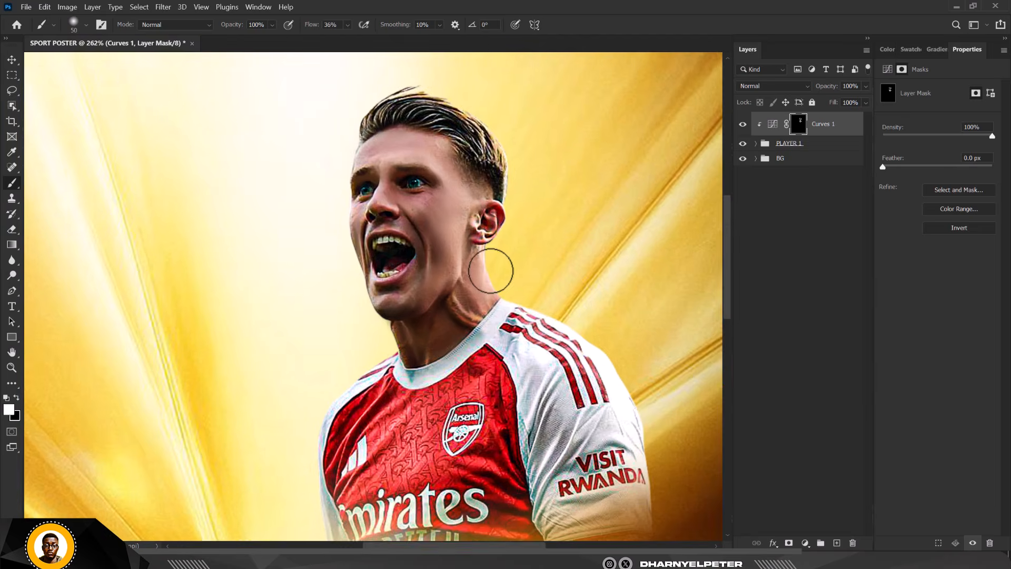
{"action": "scroll", "coordinate": [551, 369], "scroll_direction": "up", "scroll_amount": 1}
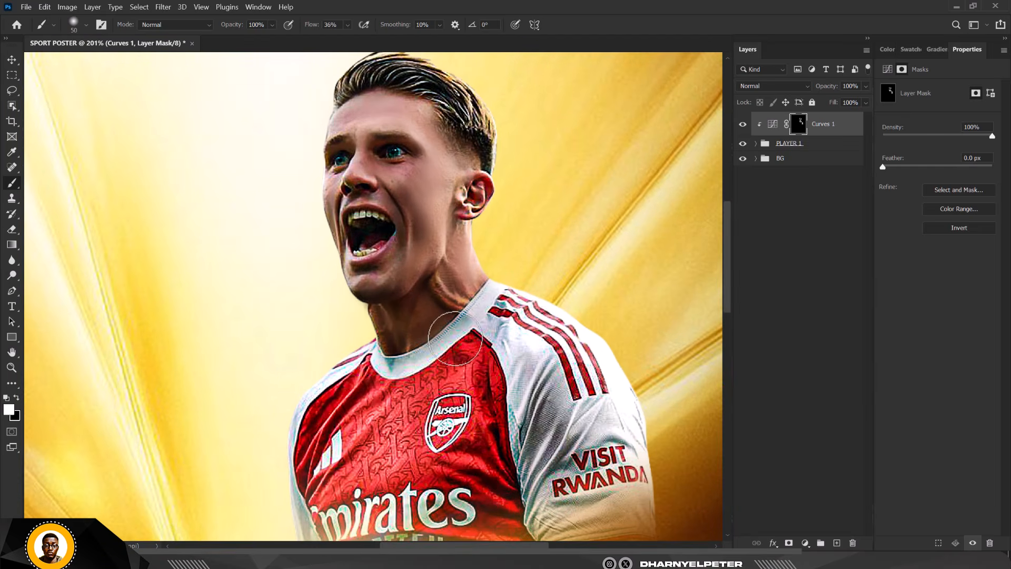
{"action": "left_click_drag", "start_coordinate": [454, 274], "coordinate": [453, 334]}
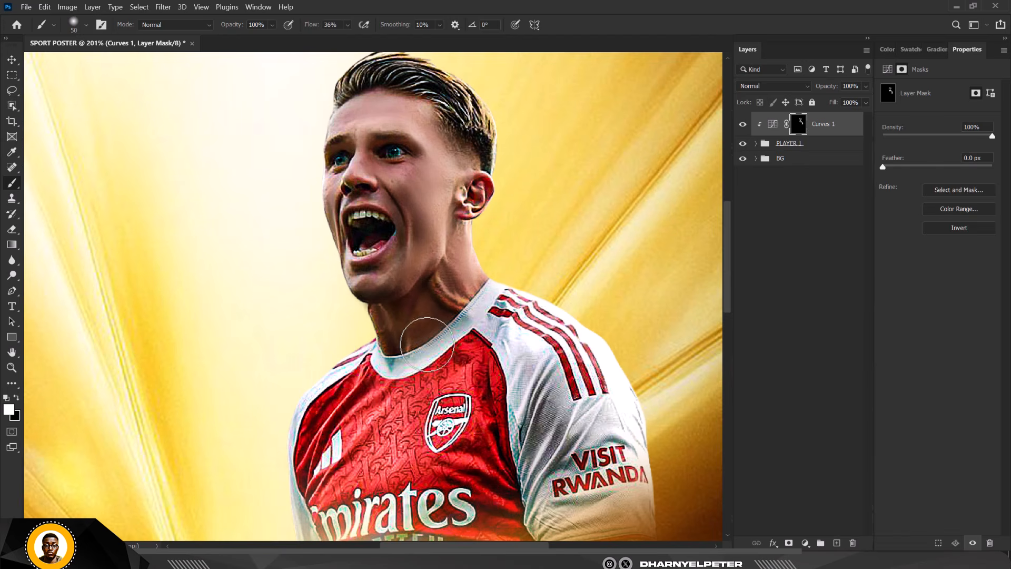
Step: Darken the jersey's lower hem, side, shoulder and chest folds by painting on the Curves mask
{"action": "scroll", "coordinate": [382, 236], "scroll_direction": "down", "scroll_amount": 3}
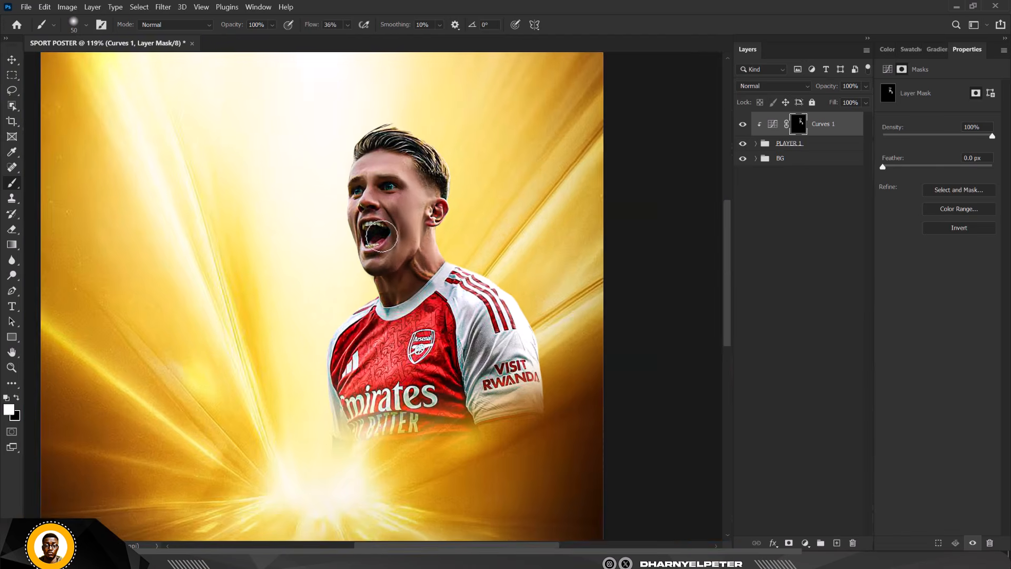
{"action": "scroll", "coordinate": [406, 264], "scroll_direction": "down", "scroll_amount": 2}
{"action": "scroll", "coordinate": [476, 353], "scroll_direction": "up", "scroll_amount": 5}
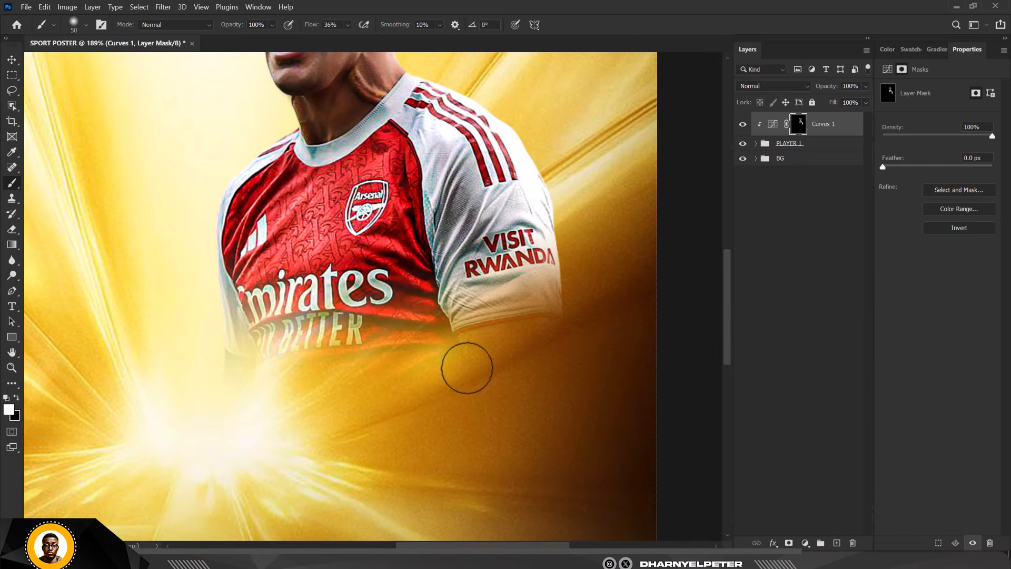
{"action": "mouse_move", "coordinate": [351, 360]}
{"action": "left_mouse_down"}
{"action": "mouse_move", "coordinate": [231, 285]}
{"action": "mouse_move", "coordinate": [222, 253]}
{"action": "left_mouse_up"}
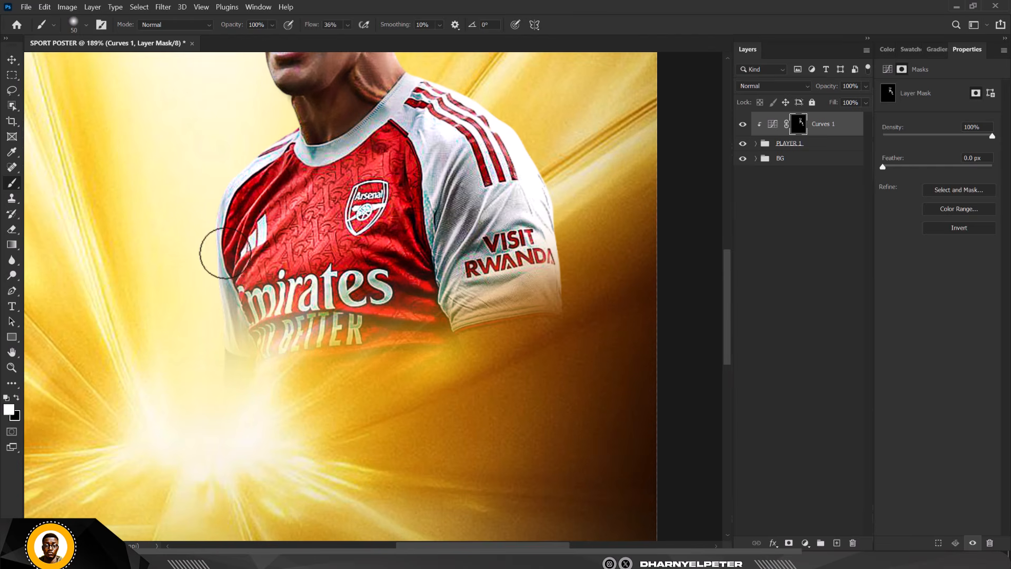
{"action": "left_click_drag", "start_coordinate": [290, 160], "coordinate": [239, 180]}
{"action": "mouse_move", "coordinate": [247, 267]}
{"action": "left_mouse_down"}
{"action": "mouse_move", "coordinate": [219, 339]}
{"action": "mouse_move", "coordinate": [264, 342]}
{"action": "mouse_move", "coordinate": [364, 264]}
{"action": "mouse_move", "coordinate": [405, 285]}
{"action": "left_mouse_up"}
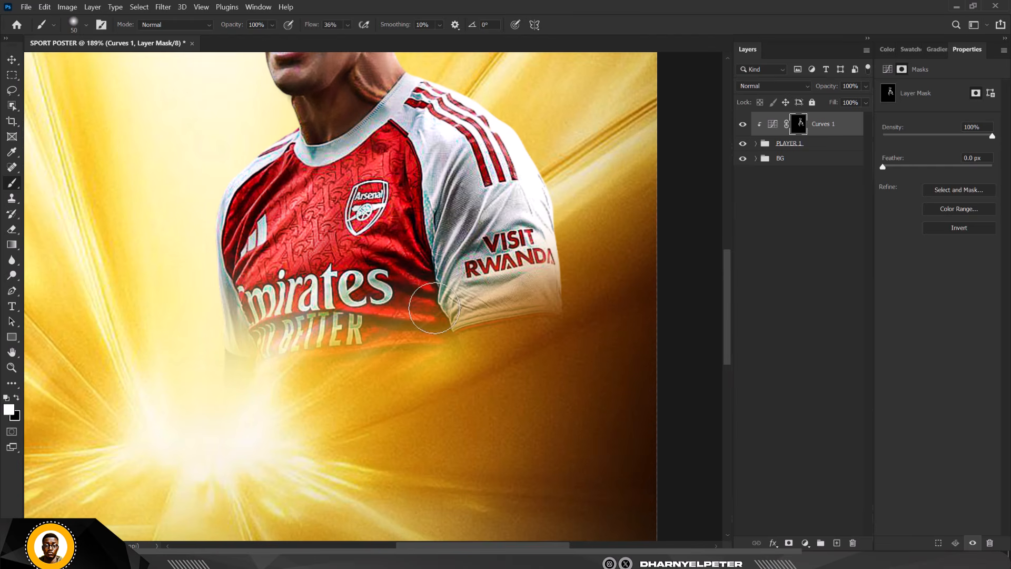
{"action": "left_click_drag", "start_coordinate": [430, 322], "coordinate": [439, 346]}
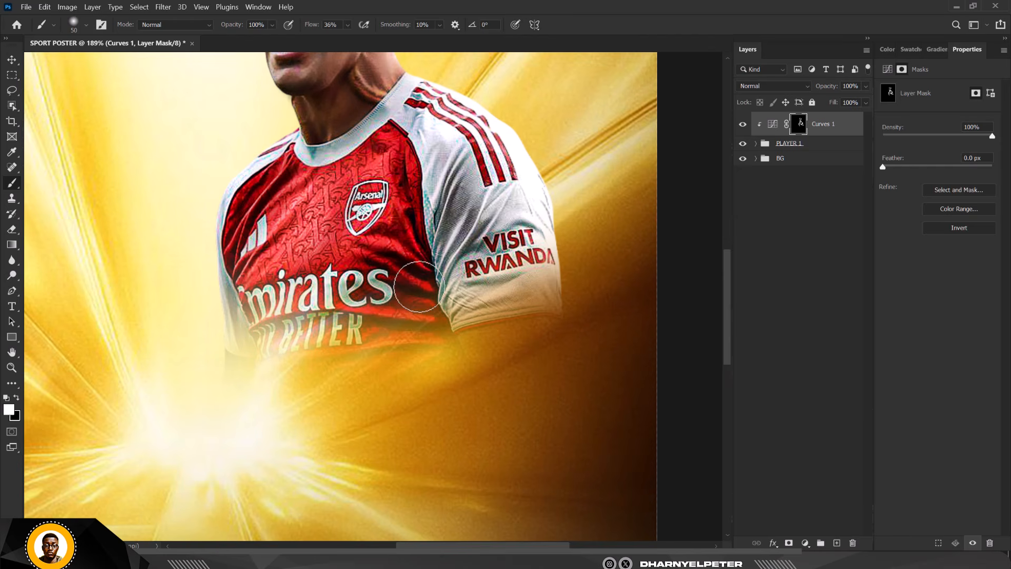
Step: Darken the red chest fabric beside the white sleeve seam by painting on the Curves 1 mask
{"action": "mouse_move", "coordinate": [390, 138]}
{"action": "left_mouse_down"}
{"action": "mouse_move", "coordinate": [438, 193]}
{"action": "mouse_move", "coordinate": [436, 267]}
{"action": "left_mouse_up"}
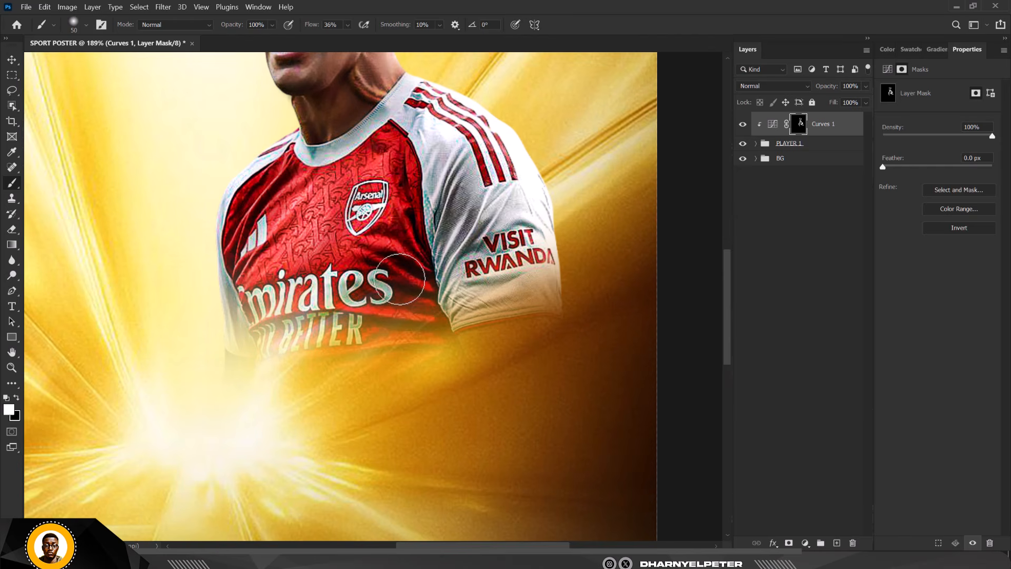
{"action": "key", "text": "ctrl+minus"}
{"action": "key", "text": "ctrl+minus"}
{"action": "key", "text": "ctrl+minus"}
{"action": "key", "text": "ctrl+0"}
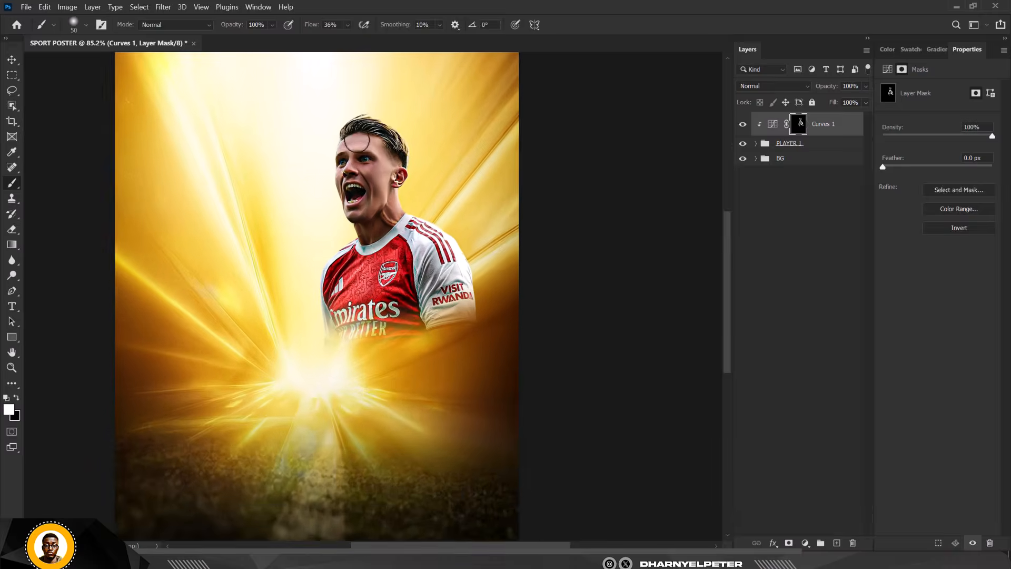
Step: Deepen the shadows on the player's cheek, around the mouth and from the forehead down the face's front edge
{"action": "scroll", "coordinate": [356, 154], "scroll_direction": "up", "scroll_amount": 7}
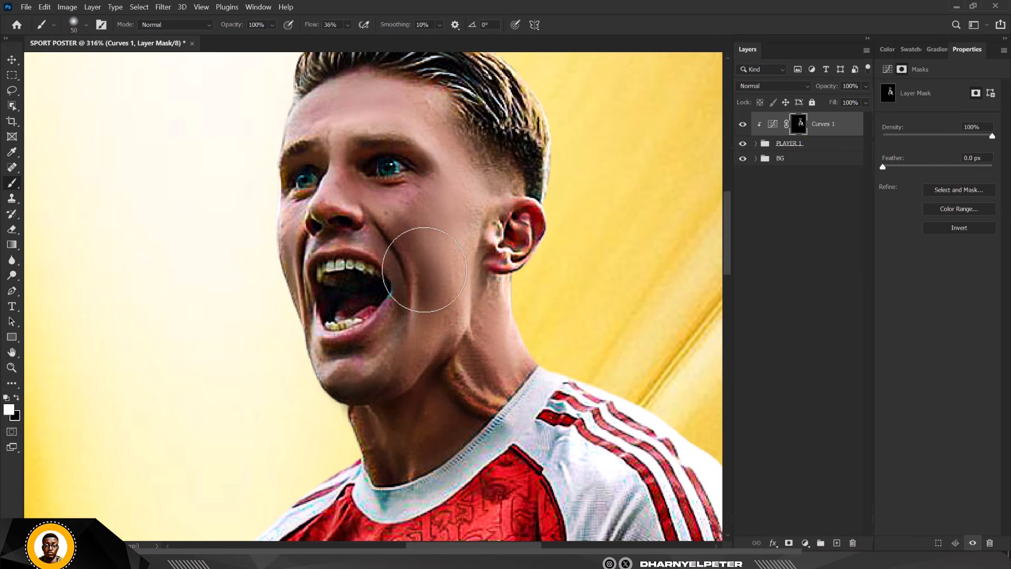
{"action": "mouse_move", "coordinate": [425, 269]}
{"action": "left_mouse_down"}
{"action": "mouse_move", "coordinate": [427, 328]}
{"action": "mouse_move", "coordinate": [368, 393]}
{"action": "mouse_move", "coordinate": [419, 323]}
{"action": "mouse_move", "coordinate": [419, 309]}
{"action": "mouse_move", "coordinate": [407, 316]}
{"action": "mouse_move", "coordinate": [389, 365]}
{"action": "mouse_move", "coordinate": [422, 358]}
{"action": "mouse_move", "coordinate": [380, 397]}
{"action": "mouse_move", "coordinate": [454, 347]}
{"action": "mouse_move", "coordinate": [409, 386]}
{"action": "mouse_move", "coordinate": [456, 333]}
{"action": "mouse_move", "coordinate": [371, 425]}
{"action": "mouse_move", "coordinate": [335, 276]}
{"action": "left_mouse_up"}
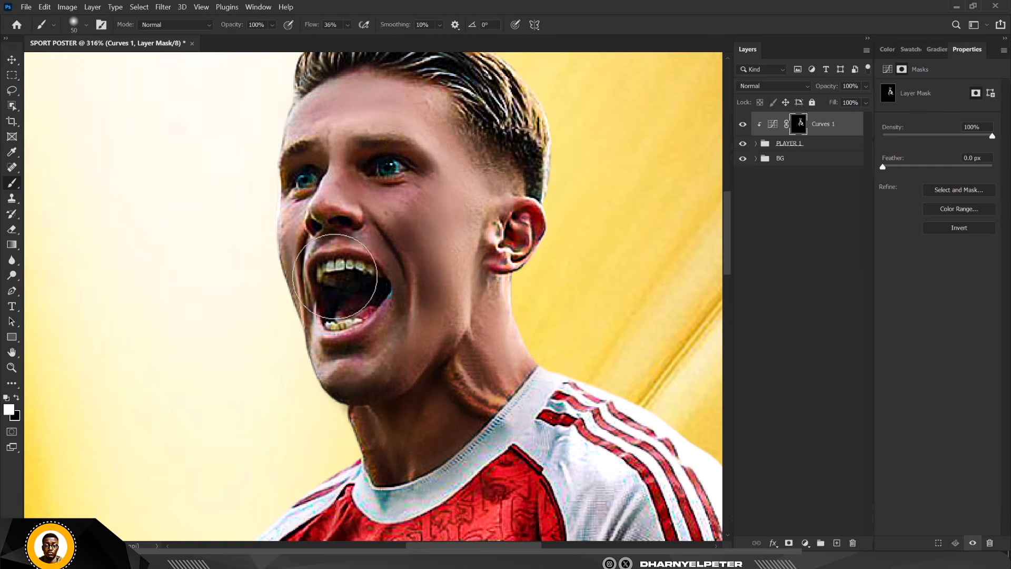
{"action": "scroll", "coordinate": [335, 276], "scroll_direction": "down", "scroll_amount": 5}
{"action": "scroll", "coordinate": [425, 245], "scroll_direction": "up", "scroll_amount": 5}
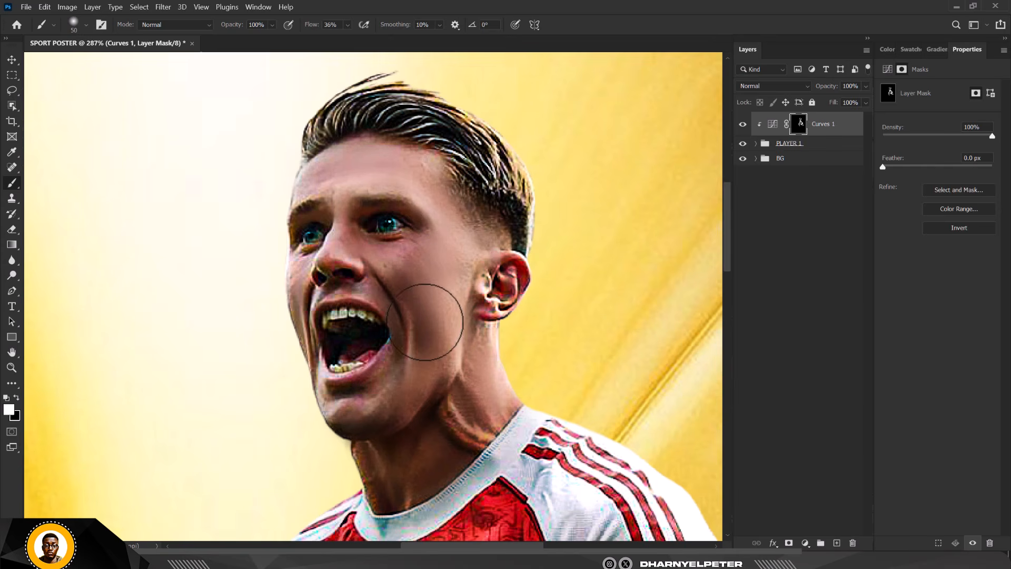
{"action": "mouse_move", "coordinate": [365, 163]}
{"action": "left_mouse_down"}
{"action": "mouse_move", "coordinate": [348, 200]}
{"action": "mouse_move", "coordinate": [373, 216]}
{"action": "mouse_move", "coordinate": [376, 194]}
{"action": "mouse_move", "coordinate": [286, 215]}
{"action": "mouse_move", "coordinate": [267, 253]}
{"action": "mouse_move", "coordinate": [287, 323]}
{"action": "left_mouse_up"}
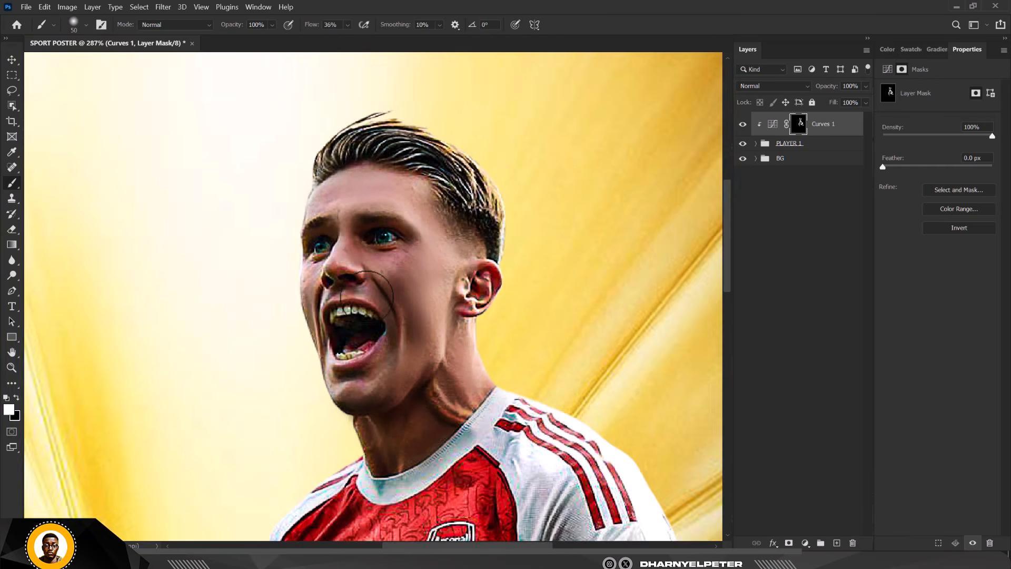
{"action": "scroll", "coordinate": [368, 296], "scroll_direction": "down", "scroll_amount": 5}
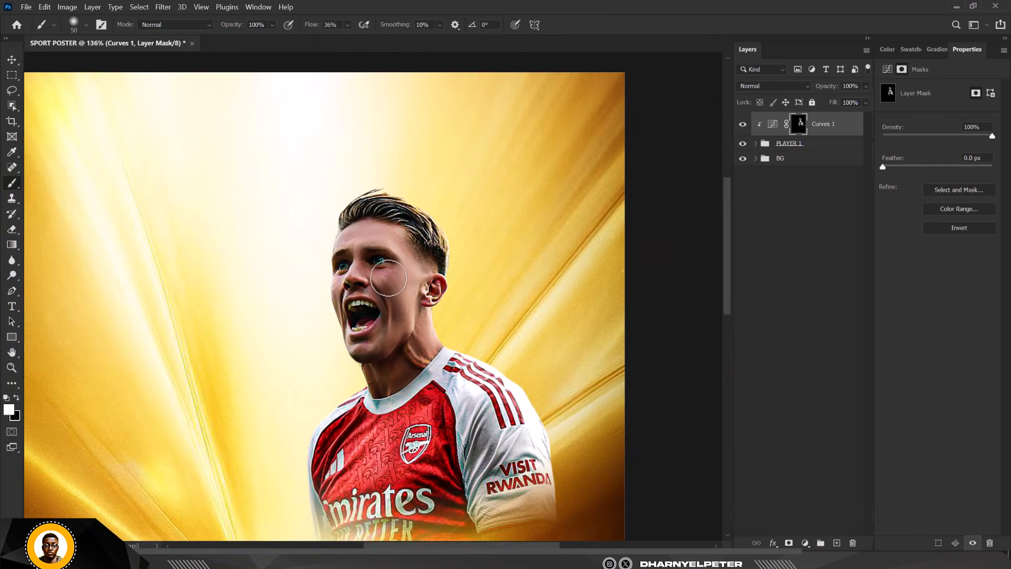
Step: Paint more Curves 1 shadow onto the cheek beside the mouth and from below the ear up to the temple
{"action": "scroll", "coordinate": [383, 272], "scroll_direction": "up", "scroll_amount": 5}
{"action": "mouse_move", "coordinate": [383, 272]}
{"action": "left_mouse_down"}
{"action": "mouse_move", "coordinate": [395, 247]}
{"action": "mouse_move", "coordinate": [413, 327]}
{"action": "mouse_move", "coordinate": [413, 413]}
{"action": "mouse_move", "coordinate": [413, 286]}
{"action": "mouse_move", "coordinate": [402, 418]}
{"action": "mouse_move", "coordinate": [395, 334]}
{"action": "left_mouse_up"}
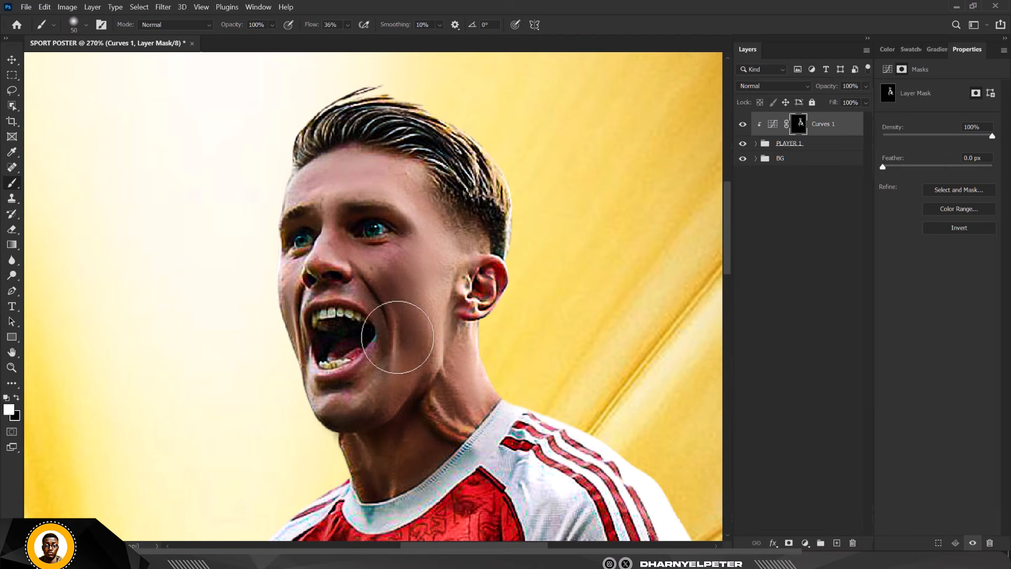
{"action": "scroll", "coordinate": [400, 333], "scroll_direction": "down", "scroll_amount": 4}
{"action": "scroll", "coordinate": [406, 332], "scroll_direction": "up", "scroll_amount": 3}
{"action": "scroll", "coordinate": [433, 291], "scroll_direction": "up", "scroll_amount": 2}
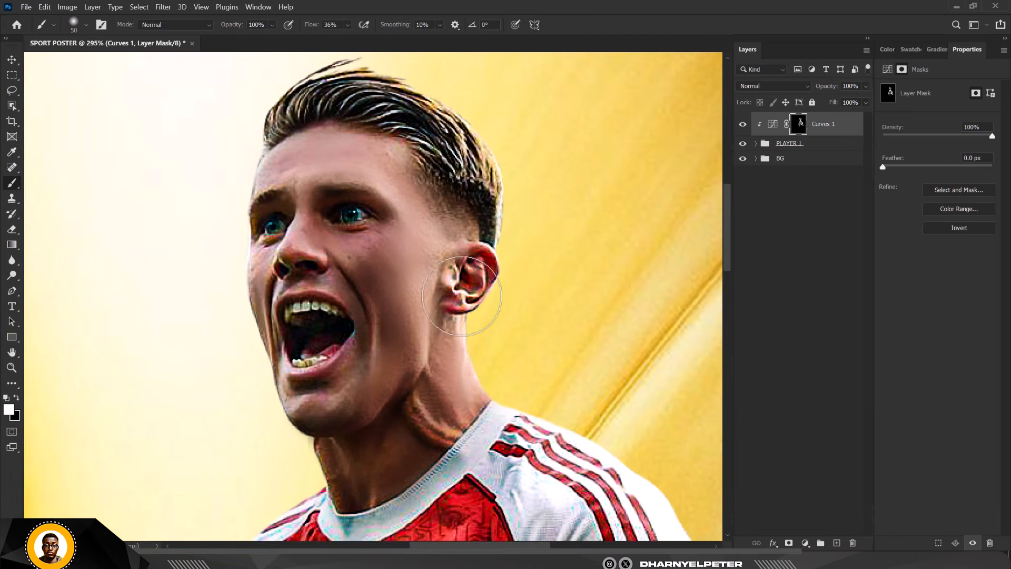
{"action": "mouse_move", "coordinate": [448, 320]}
{"action": "left_mouse_down"}
{"action": "mouse_move", "coordinate": [468, 249]}
{"action": "mouse_move", "coordinate": [477, 267]}
{"action": "mouse_move", "coordinate": [455, 275]}
{"action": "mouse_move", "coordinate": [473, 207]}
{"action": "mouse_move", "coordinate": [473, 234]}
{"action": "mouse_move", "coordinate": [368, 122]}
{"action": "mouse_move", "coordinate": [387, 113]}
{"action": "mouse_move", "coordinate": [467, 169]}
{"action": "mouse_move", "coordinate": [361, 140]}
{"action": "mouse_move", "coordinate": [440, 195]}
{"action": "mouse_move", "coordinate": [414, 170]}
{"action": "mouse_move", "coordinate": [431, 194]}
{"action": "mouse_move", "coordinate": [441, 187]}
{"action": "mouse_move", "coordinate": [437, 223]}
{"action": "mouse_move", "coordinate": [467, 208]}
{"action": "mouse_move", "coordinate": [454, 216]}
{"action": "mouse_move", "coordinate": [425, 300]}
{"action": "mouse_move", "coordinate": [431, 217]}
{"action": "left_mouse_up"}
{"action": "scroll", "coordinate": [417, 247], "scroll_direction": "down", "scroll_amount": 5}
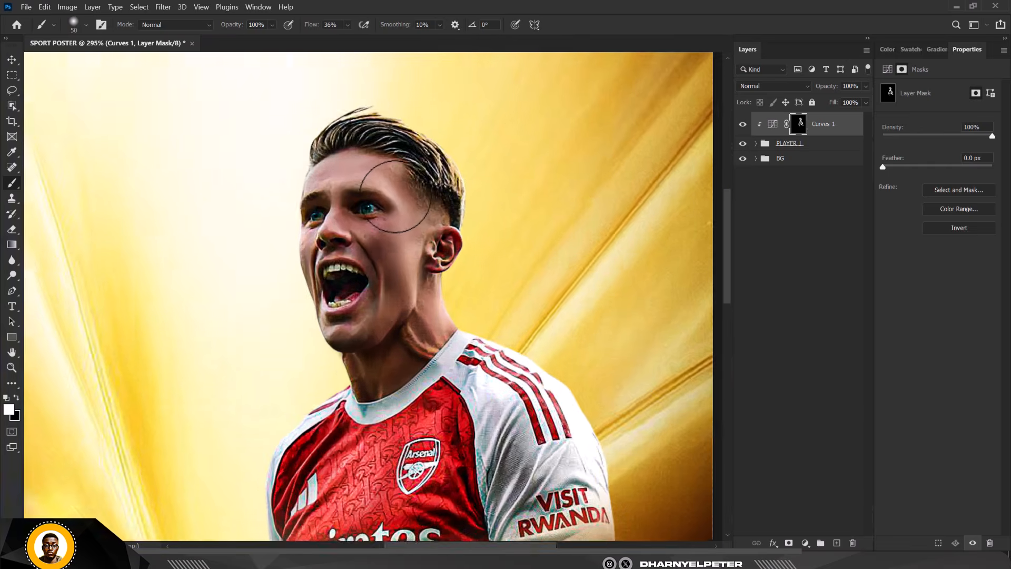
{"action": "scroll", "coordinate": [402, 272], "scroll_direction": "down", "scroll_amount": 1}
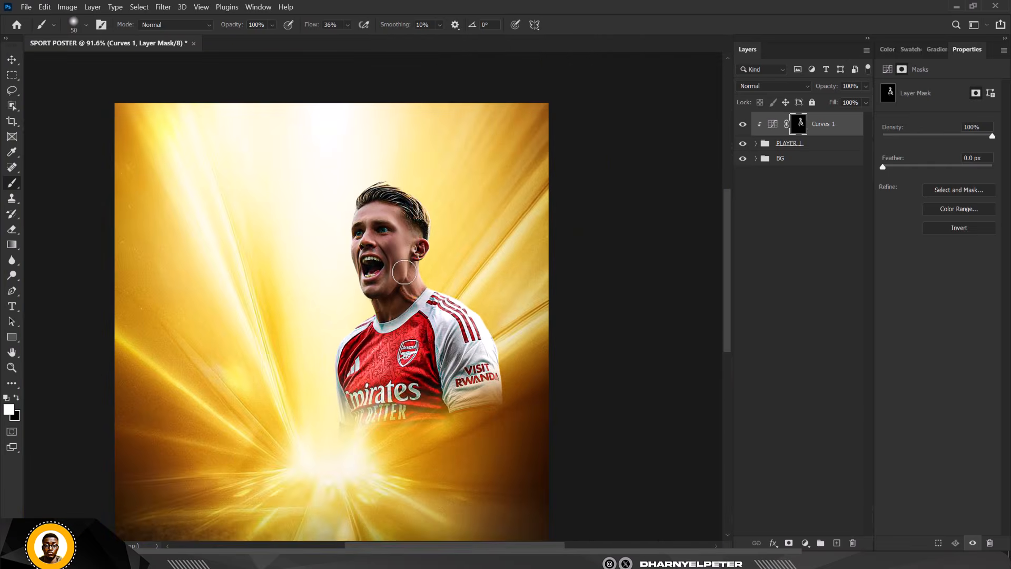
Step: Add a second Curves adjustment above Curves 1 and clip it to the PLAYER 1 group
{"action": "left_click", "coordinate": [805, 544]}
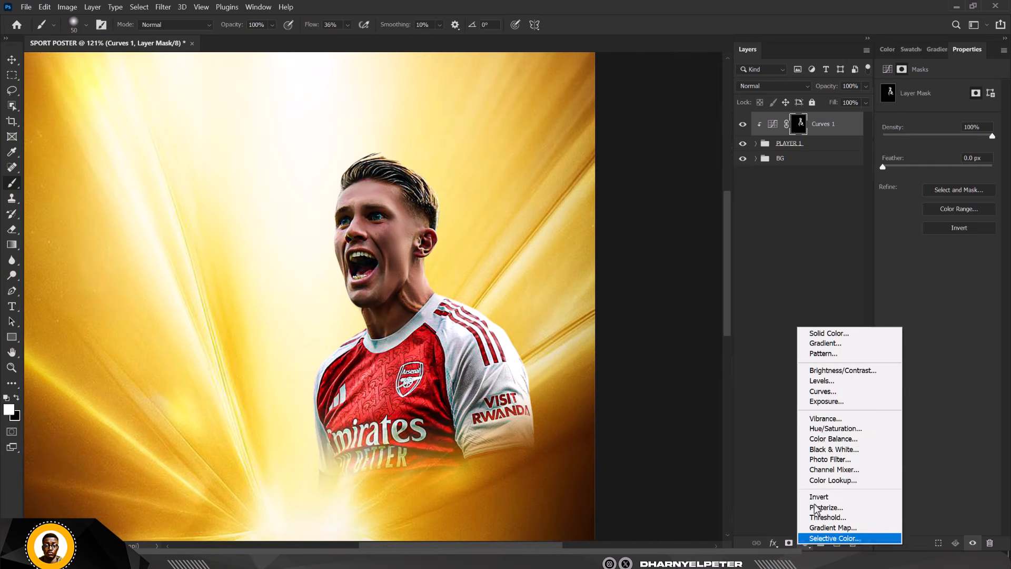
{"action": "left_click", "coordinate": [836, 391]}
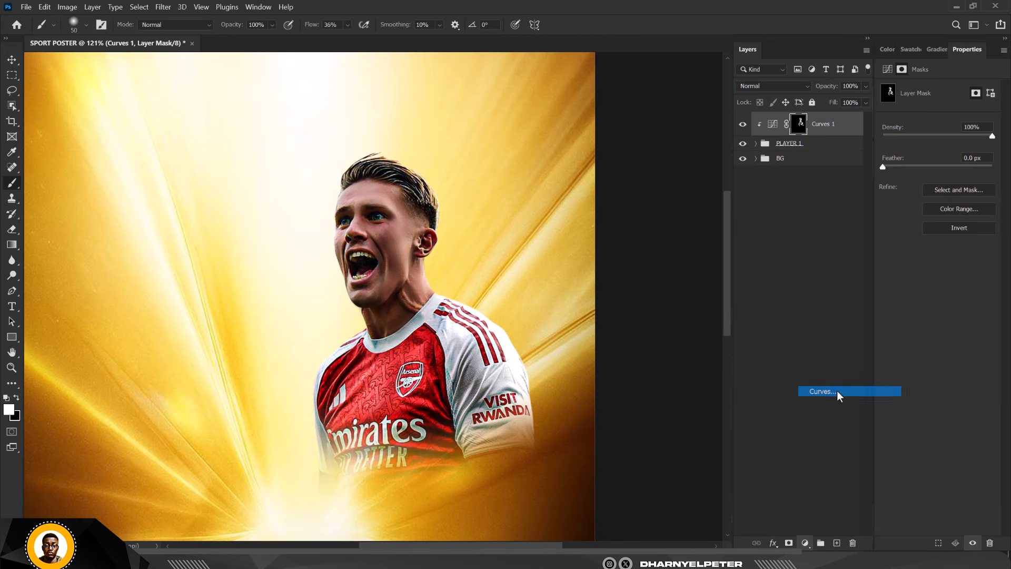
{"action": "right_click", "coordinate": [846, 133]}
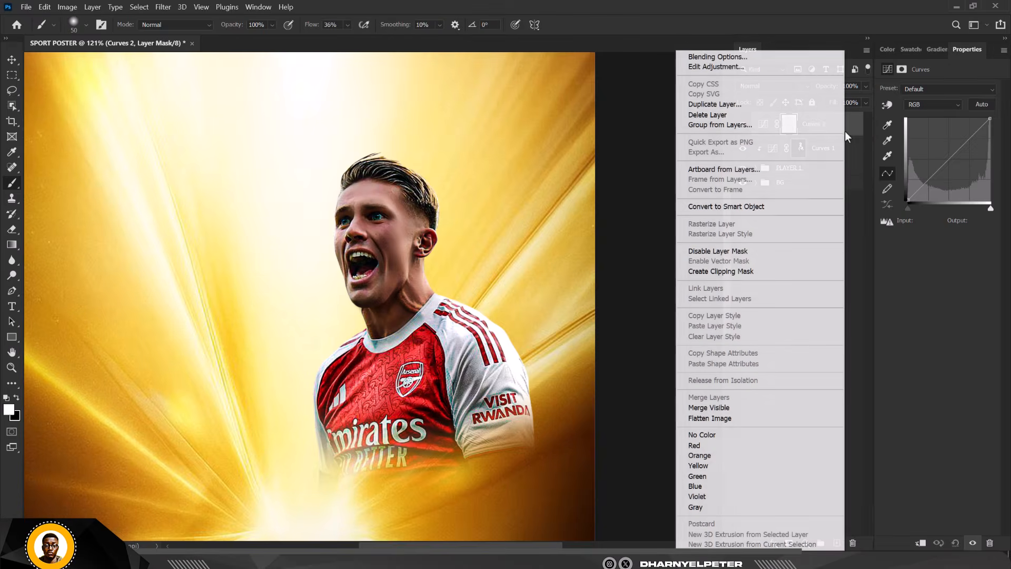
{"action": "left_click", "coordinate": [735, 271]}
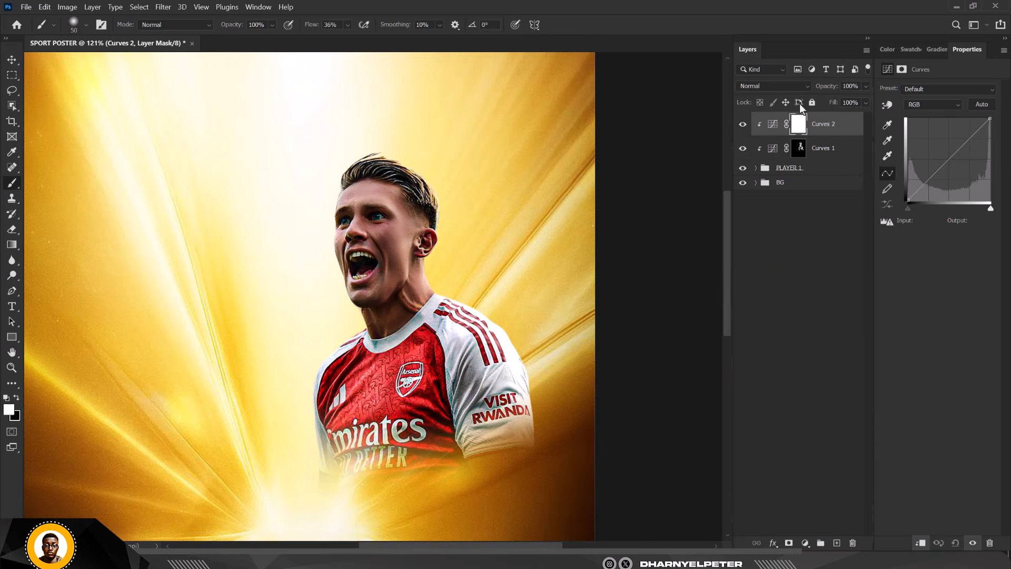
Step: Raise the Curves 2 midtones, move its white point to input 205, and invert its mask to black
{"action": "left_click_drag", "start_coordinate": [943, 164], "coordinate": [935, 158]}
{"action": "left_click_drag", "start_coordinate": [989, 118], "coordinate": [973, 117]}
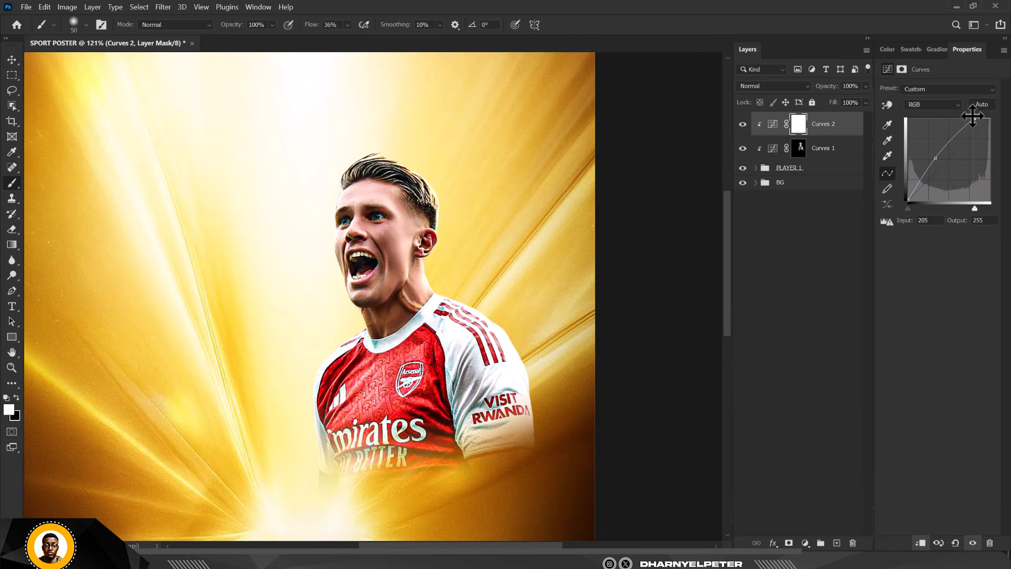
{"action": "left_click", "coordinate": [803, 128]}
{"action": "key", "text": "ctrl+i"}
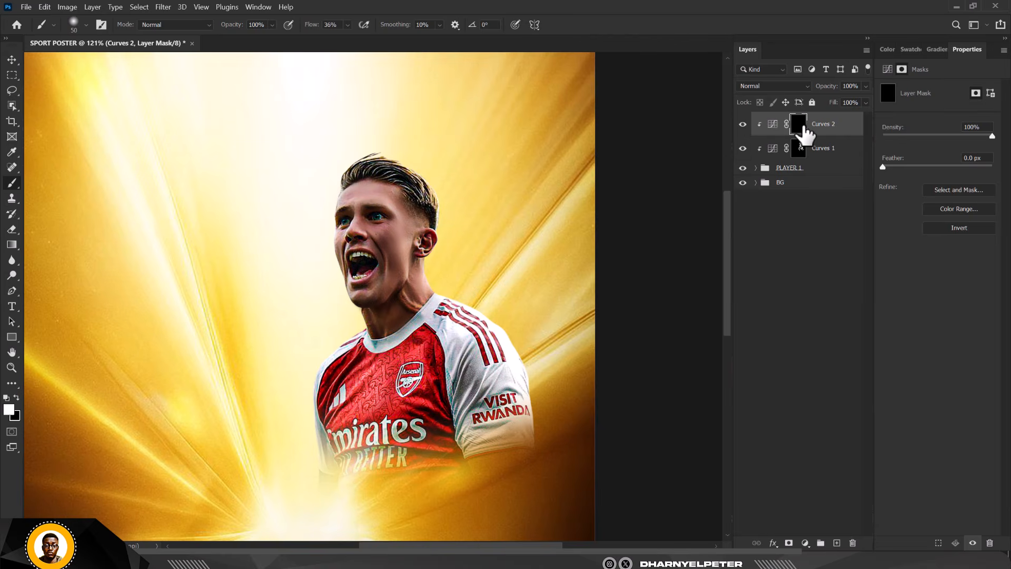
Step: Paint white on the Curves 2 mask to build highlights on the ear, forehead, nose and cheek
{"action": "scroll", "coordinate": [383, 196], "scroll_direction": "up", "scroll_amount": 5}
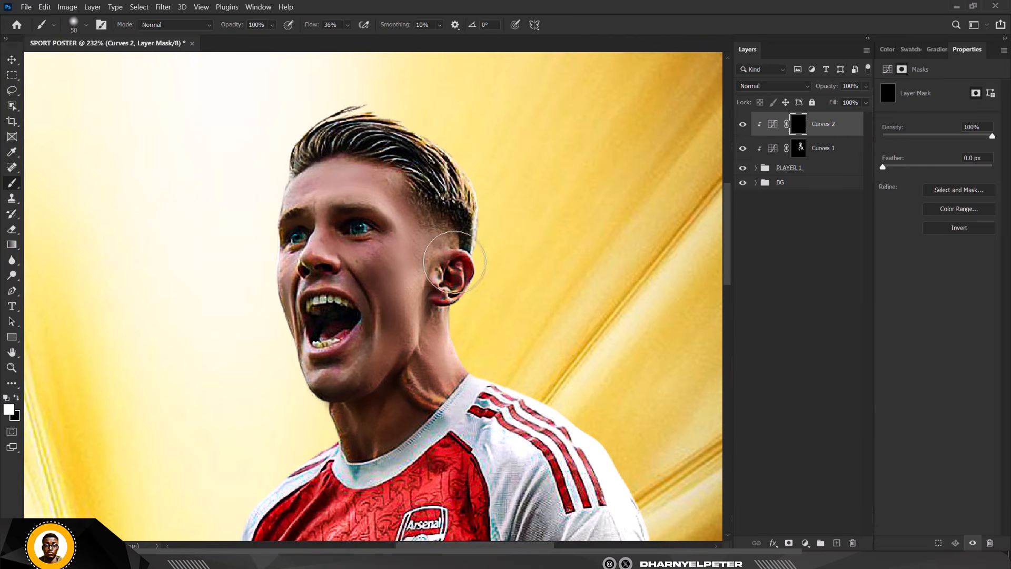
{"action": "mouse_move", "coordinate": [454, 262]}
{"action": "left_mouse_down"}
{"action": "mouse_move", "coordinate": [432, 300]}
{"action": "mouse_move", "coordinate": [453, 291]}
{"action": "mouse_move", "coordinate": [400, 302]}
{"action": "mouse_move", "coordinate": [417, 274]}
{"action": "mouse_move", "coordinate": [408, 349]}
{"action": "mouse_move", "coordinate": [421, 252]}
{"action": "mouse_move", "coordinate": [360, 182]}
{"action": "mouse_move", "coordinate": [411, 228]}
{"action": "mouse_move", "coordinate": [392, 209]}
{"action": "mouse_move", "coordinate": [389, 184]}
{"action": "mouse_move", "coordinate": [405, 287]}
{"action": "mouse_move", "coordinate": [354, 179]}
{"action": "left_mouse_up"}
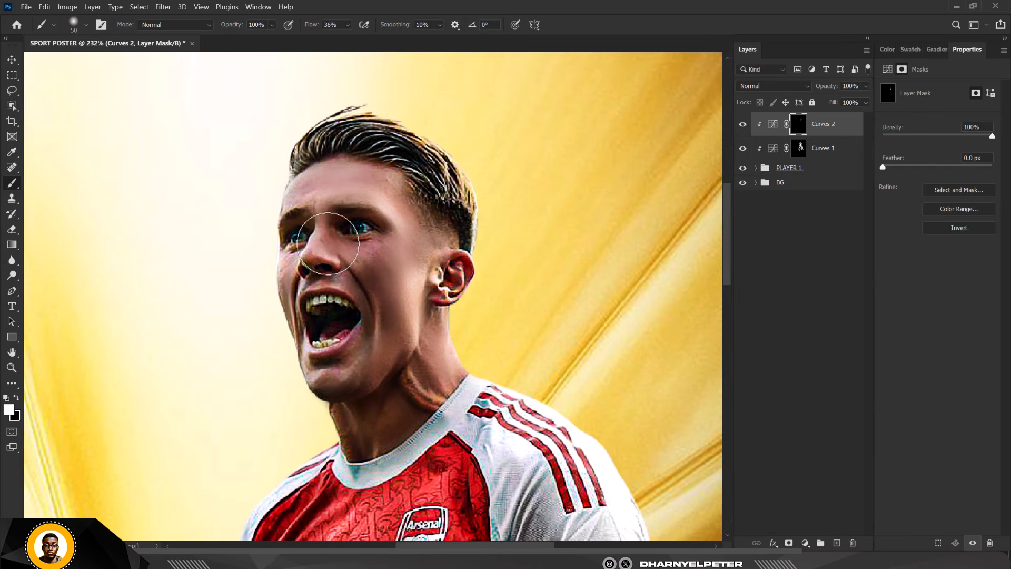
{"action": "left_click_drag", "start_coordinate": [328, 243], "coordinate": [321, 241]}
{"action": "mouse_move", "coordinate": [395, 297]}
{"action": "left_mouse_down"}
{"action": "mouse_move", "coordinate": [408, 332]}
{"action": "mouse_move", "coordinate": [412, 313]}
{"action": "mouse_move", "coordinate": [399, 373]}
{"action": "mouse_move", "coordinate": [371, 369]}
{"action": "mouse_move", "coordinate": [379, 320]}
{"action": "mouse_move", "coordinate": [349, 388]}
{"action": "mouse_move", "coordinate": [381, 287]}
{"action": "left_mouse_up"}
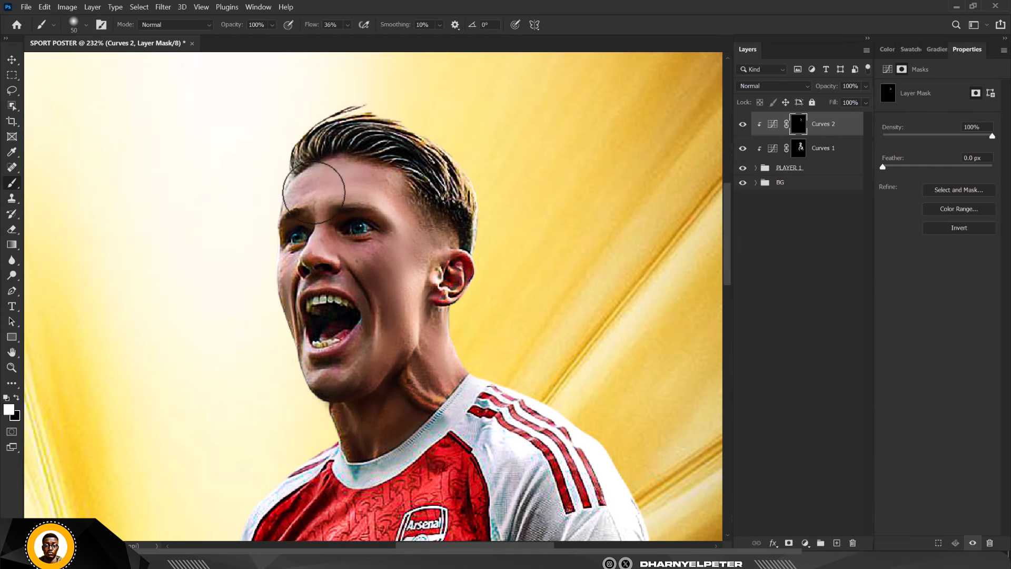
{"action": "left_click_drag", "start_coordinate": [314, 192], "coordinate": [334, 224]}
Step: Brighten the front edge of the face, the jaw and the neck muscles by painting on the Curves 2 mask
{"action": "mouse_move", "coordinate": [292, 308]}
{"action": "left_mouse_down"}
{"action": "mouse_move", "coordinate": [262, 269]}
{"action": "mouse_move", "coordinate": [289, 422]}
{"action": "mouse_move", "coordinate": [293, 361]}
{"action": "mouse_move", "coordinate": [338, 429]}
{"action": "mouse_move", "coordinate": [316, 432]}
{"action": "mouse_move", "coordinate": [332, 448]}
{"action": "mouse_move", "coordinate": [427, 414]}
{"action": "left_mouse_up"}
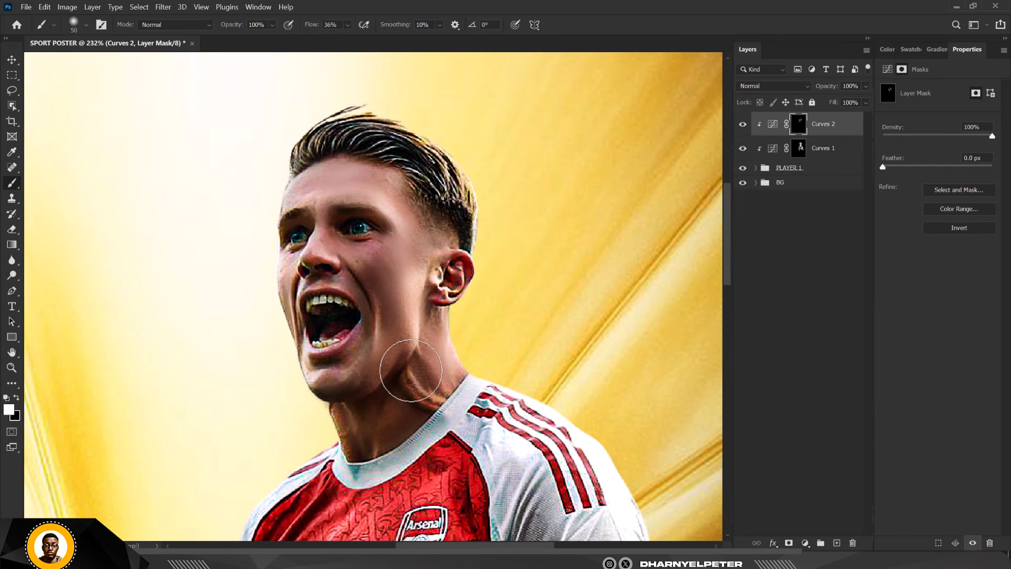
{"action": "mouse_move", "coordinate": [411, 371]}
{"action": "left_mouse_down"}
{"action": "mouse_move", "coordinate": [438, 411]}
{"action": "mouse_move", "coordinate": [409, 387]}
{"action": "mouse_move", "coordinate": [432, 364]}
{"action": "left_mouse_up"}
{"action": "mouse_move", "coordinate": [382, 446]}
{"action": "left_mouse_down"}
{"action": "mouse_move", "coordinate": [372, 416]}
{"action": "mouse_move", "coordinate": [375, 455]}
{"action": "left_mouse_up"}
{"action": "scroll", "coordinate": [388, 262], "scroll_direction": "up", "scroll_amount": 3}
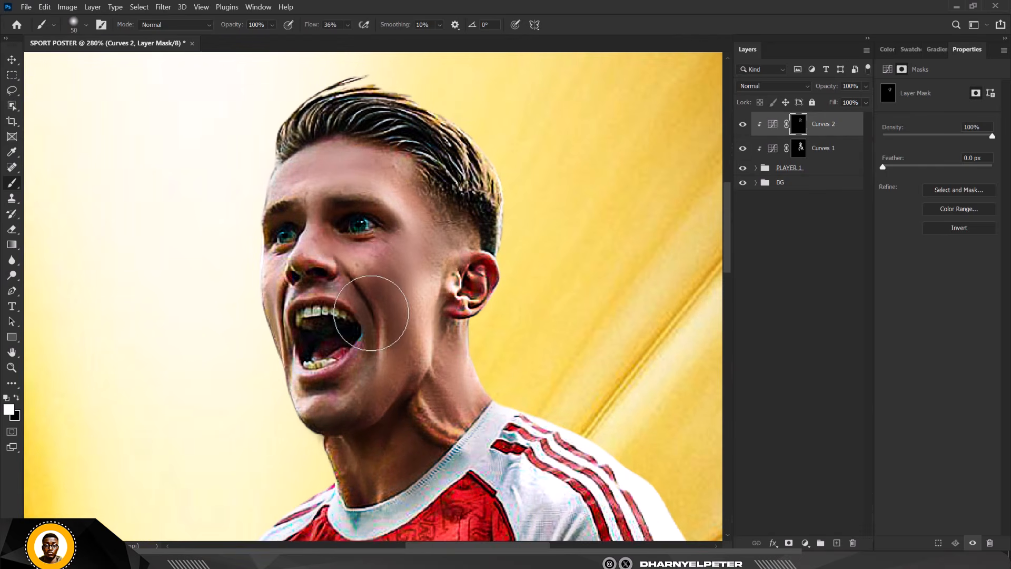
{"action": "scroll", "coordinate": [358, 270], "scroll_direction": "down", "scroll_amount": 5}
{"action": "scroll", "coordinate": [355, 266], "scroll_direction": "down", "scroll_amount": 3}
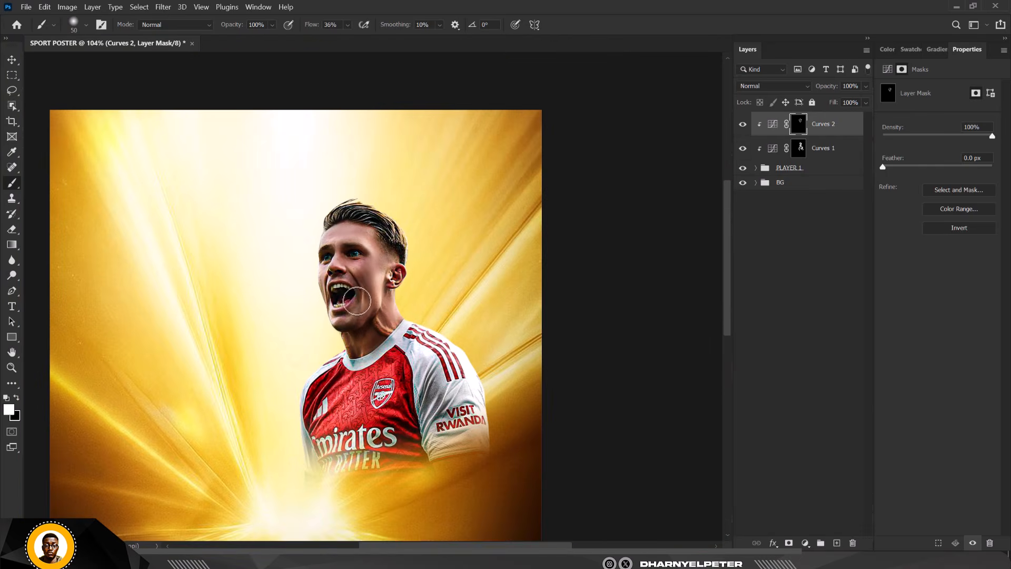
Step: Paint Curves 2 highlights onto the upper lip and teeth, the nose bridge and the eye area
{"action": "scroll", "coordinate": [357, 301], "scroll_direction": "up", "scroll_amount": 5}
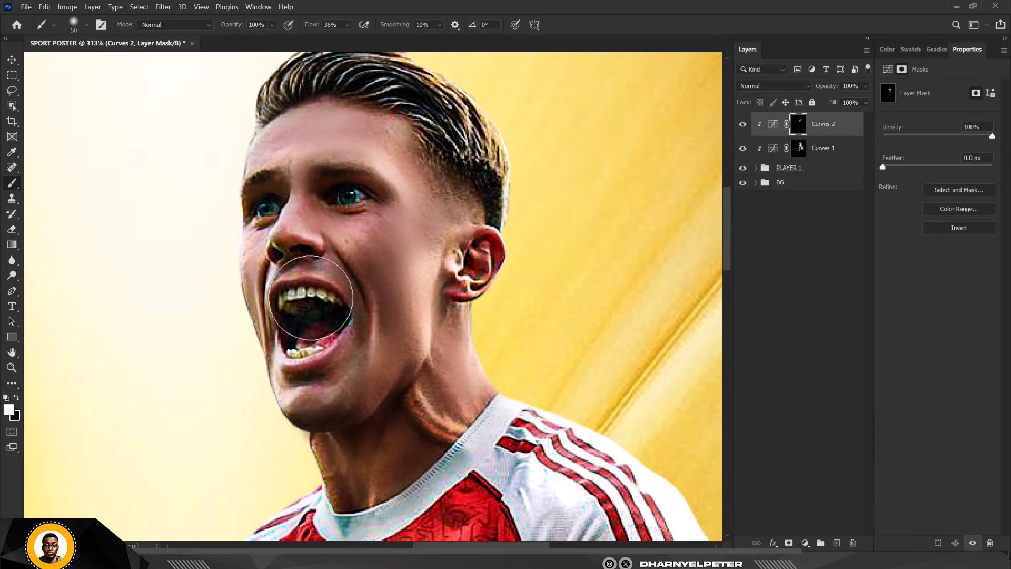
{"action": "left_click_drag", "start_coordinate": [305, 286], "coordinate": [323, 290]}
{"action": "scroll", "coordinate": [294, 315], "scroll_direction": "down", "scroll_amount": 5}
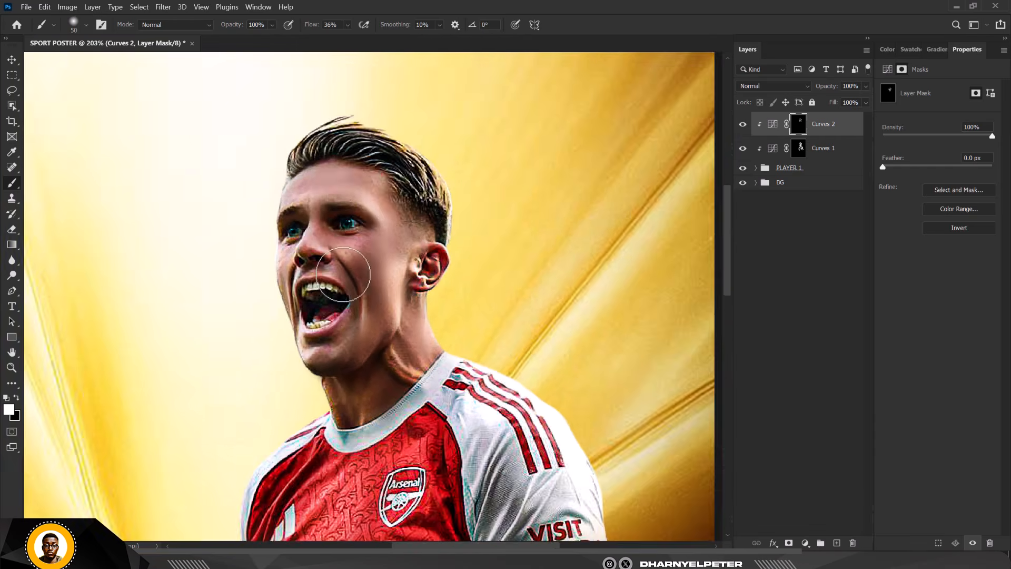
{"action": "scroll", "coordinate": [292, 211], "scroll_direction": "up", "scroll_amount": 5}
{"action": "mouse_move", "coordinate": [292, 211]}
{"action": "left_mouse_down"}
{"action": "mouse_move", "coordinate": [320, 243]}
{"action": "mouse_move", "coordinate": [342, 243]}
{"action": "left_mouse_up"}
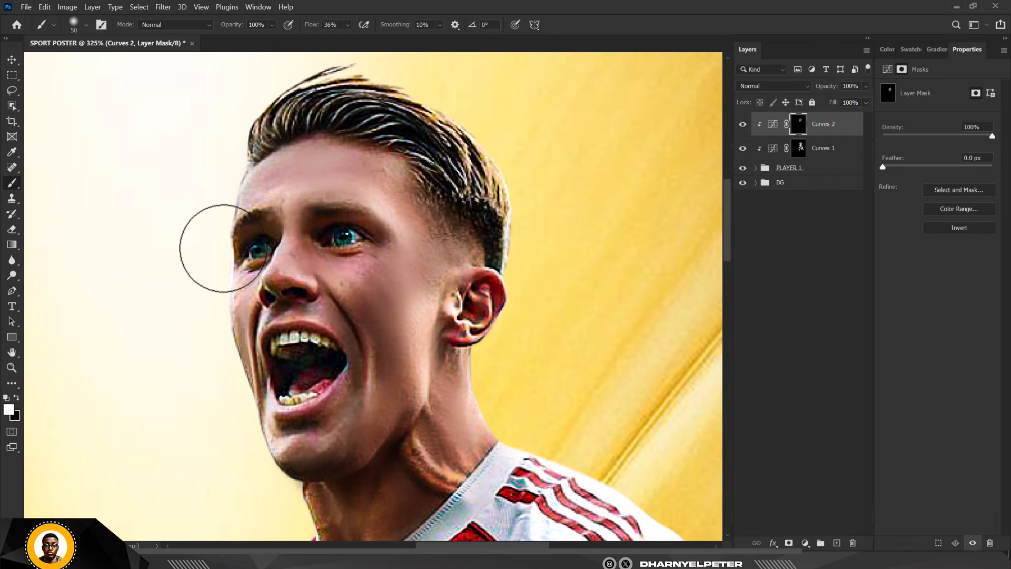
{"action": "left_click_drag", "start_coordinate": [254, 242], "coordinate": [246, 248]}
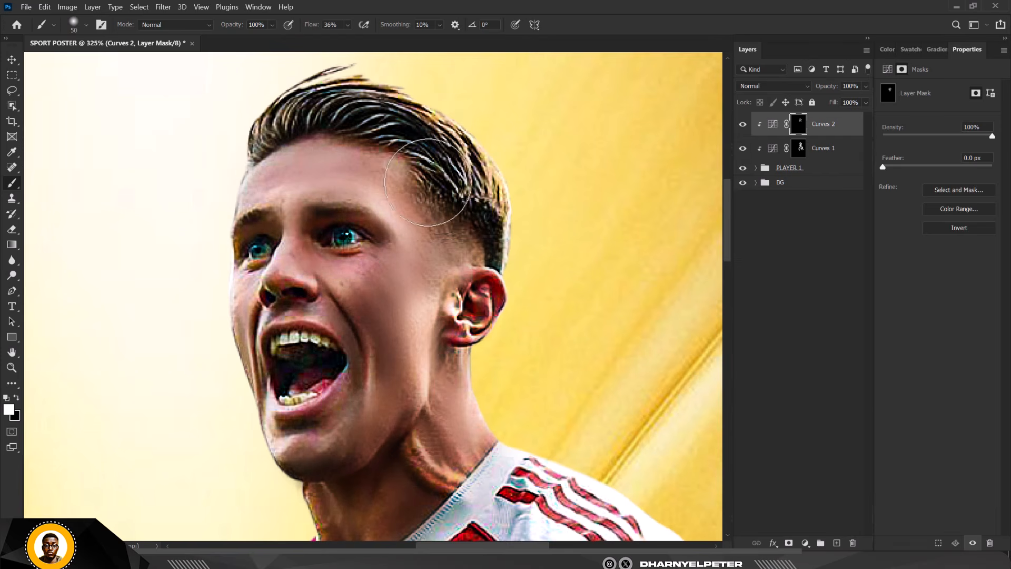
Step: Brighten the back of the hair, the rear of the neck and the striped shoulder edge on the Curves 2 mask
{"action": "scroll", "coordinate": [401, 158], "scroll_direction": "down", "scroll_amount": 2}
{"action": "mouse_move", "coordinate": [450, 131]}
{"action": "left_mouse_down"}
{"action": "mouse_move", "coordinate": [515, 219]}
{"action": "mouse_move", "coordinate": [465, 362]}
{"action": "mouse_move", "coordinate": [481, 406]}
{"action": "mouse_move", "coordinate": [464, 316]}
{"action": "mouse_move", "coordinate": [481, 413]}
{"action": "mouse_move", "coordinate": [481, 391]}
{"action": "left_mouse_up"}
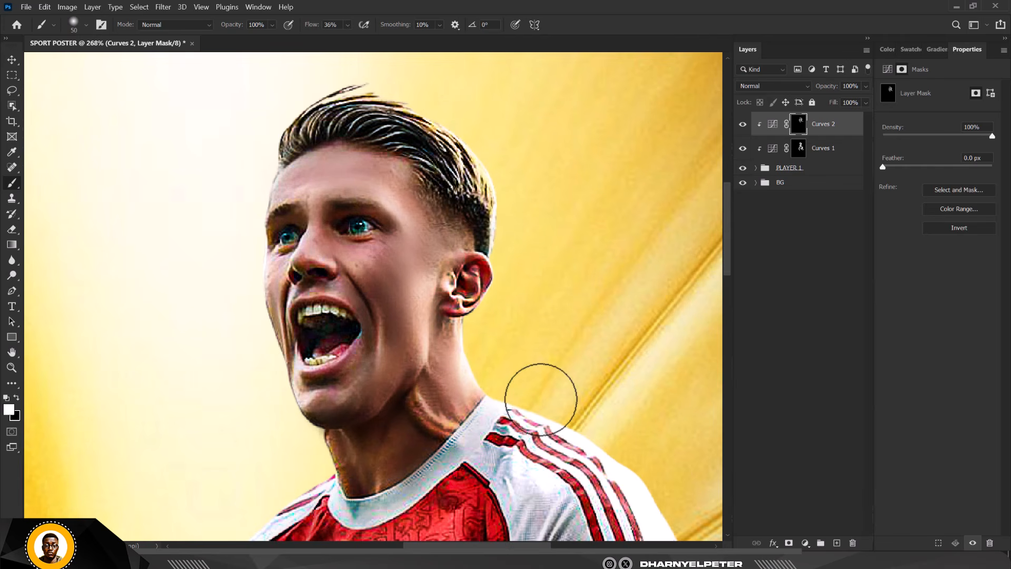
{"action": "scroll", "coordinate": [433, 327], "scroll_direction": "down", "scroll_amount": 2}
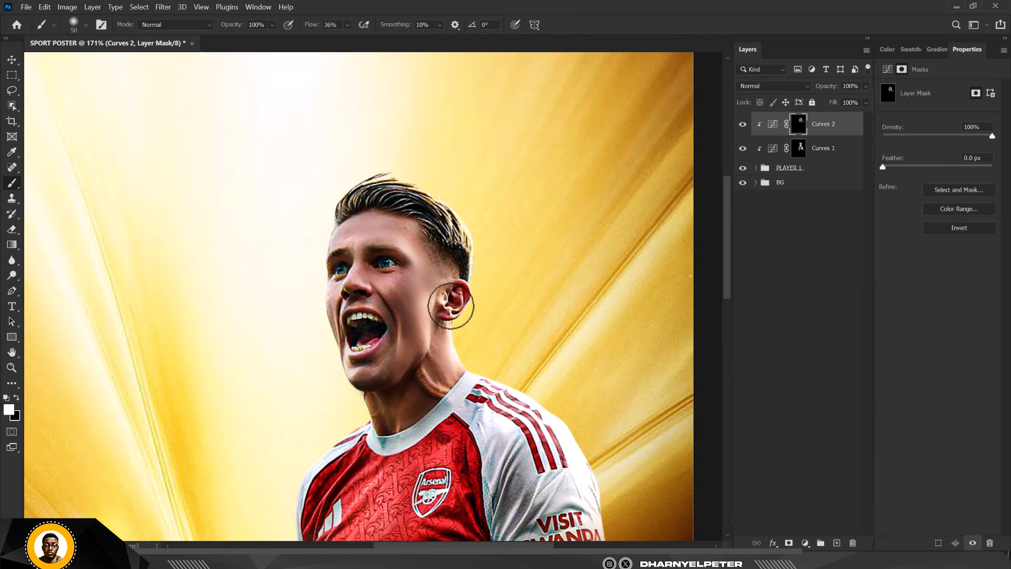
{"action": "scroll", "coordinate": [442, 269], "scroll_direction": "up", "scroll_amount": 3}
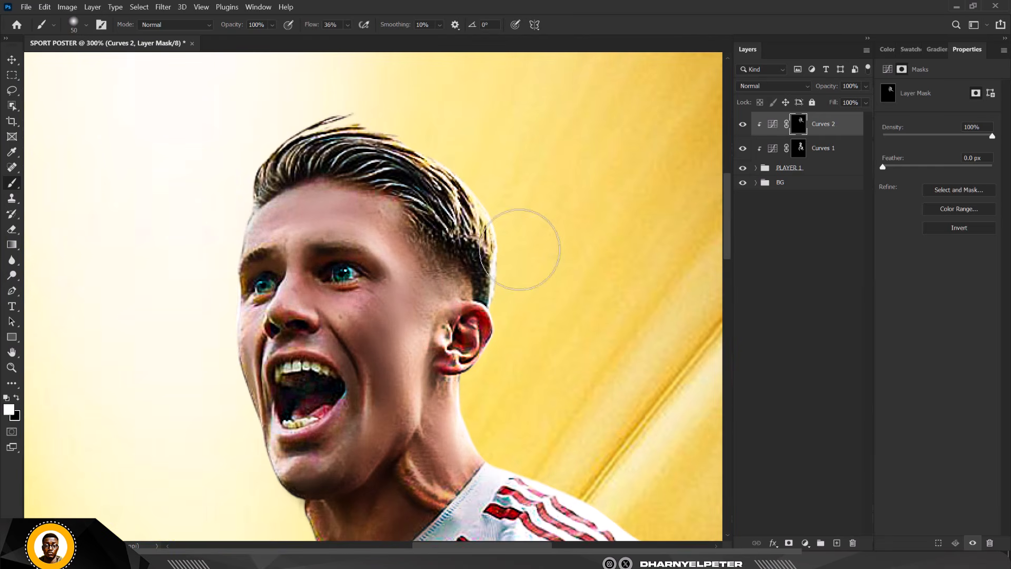
{"action": "scroll", "coordinate": [445, 200], "scroll_direction": "up", "scroll_amount": 1}
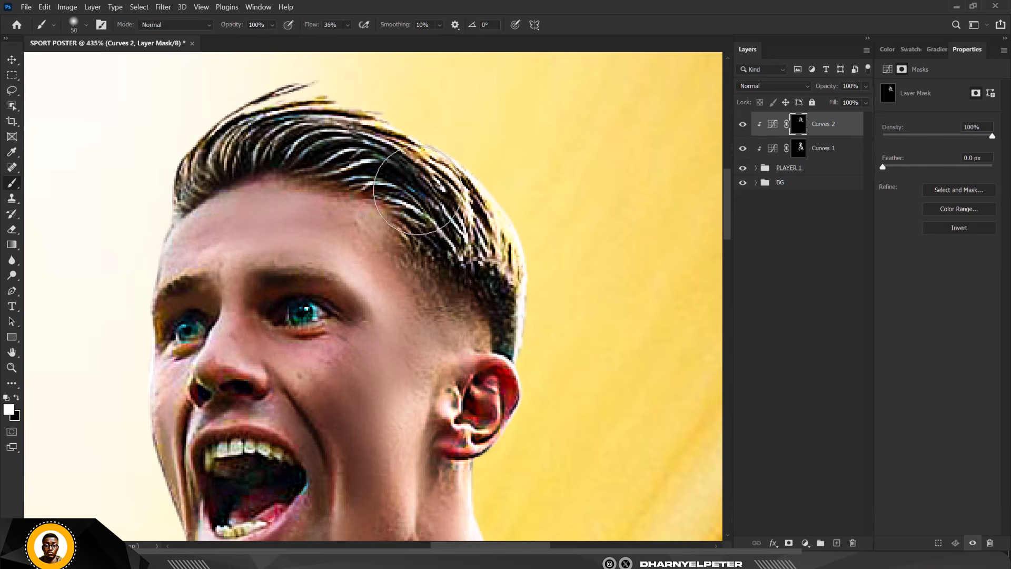
{"action": "scroll", "coordinate": [255, 224], "scroll_direction": "down", "scroll_amount": 2}
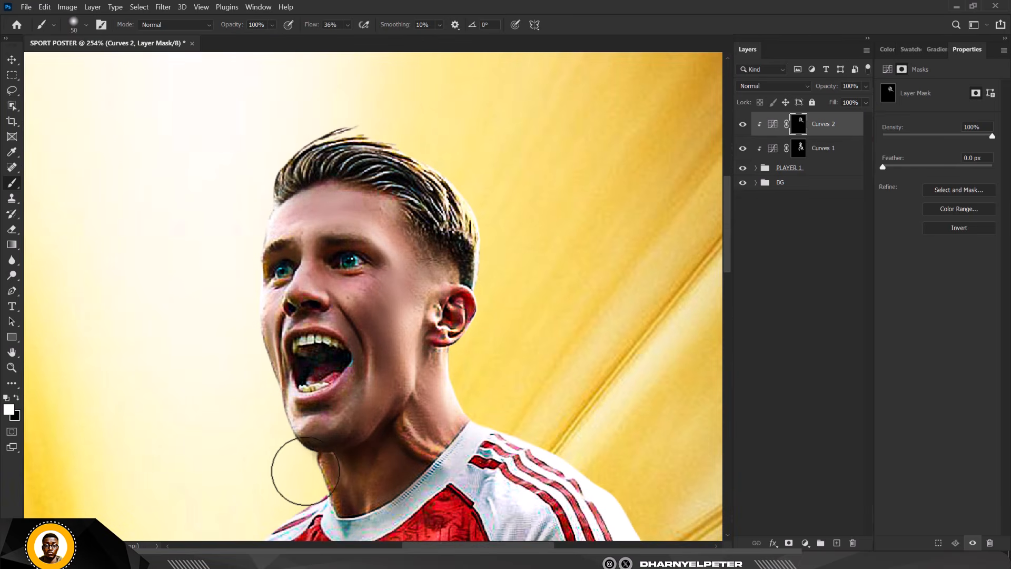
Step: Paint Curves 2 highlights along the front edge of the neck, the collar and the far shoulder
{"action": "scroll", "coordinate": [309, 476], "scroll_direction": "down", "scroll_amount": 2}
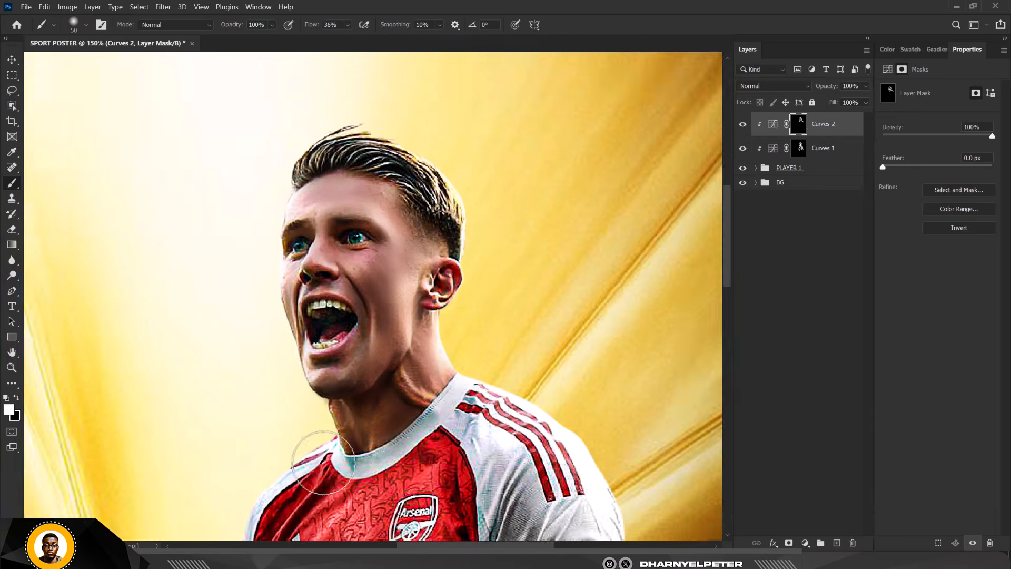
{"action": "scroll", "coordinate": [289, 429], "scroll_direction": "up", "scroll_amount": 2}
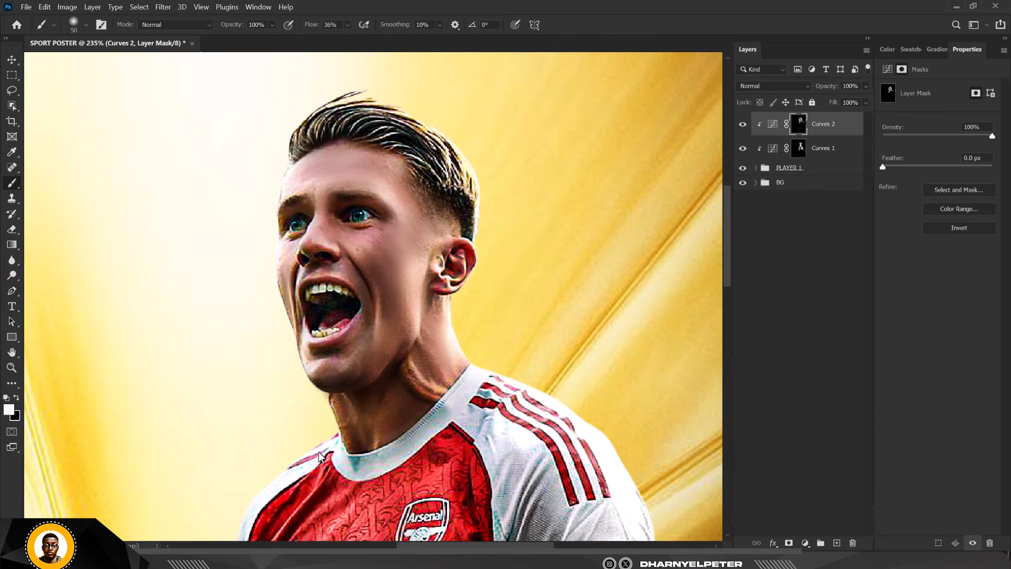
{"action": "scroll", "coordinate": [366, 361], "scroll_direction": "down", "scroll_amount": 3}
{"action": "scroll", "coordinate": [474, 432], "scroll_direction": "up", "scroll_amount": 2}
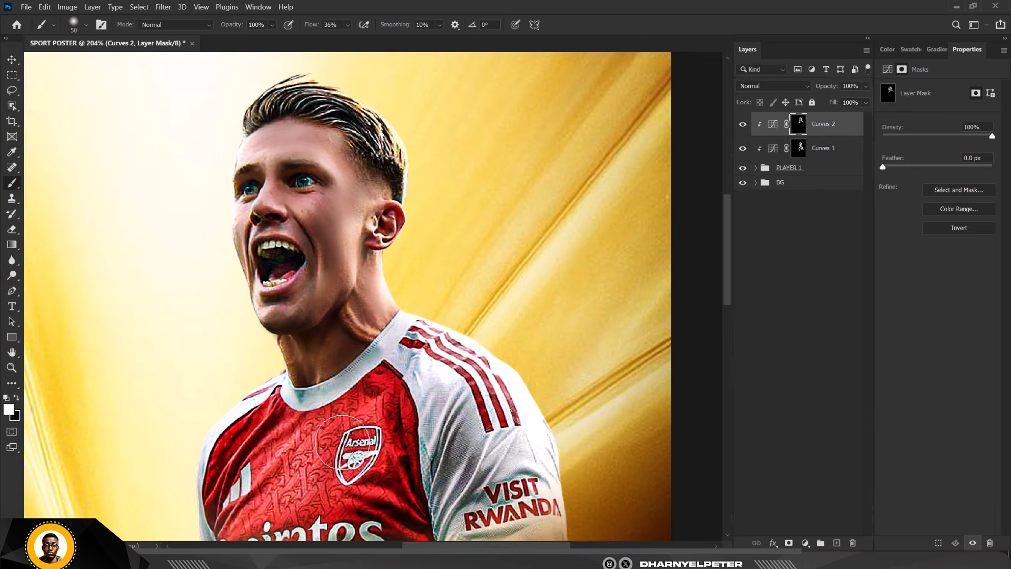
Step: Paint Curves 1 shading down the cheek beside the mouth towards the jaw on its layer mask
{"action": "scroll", "coordinate": [373, 324], "scroll_direction": "down", "scroll_amount": 5}
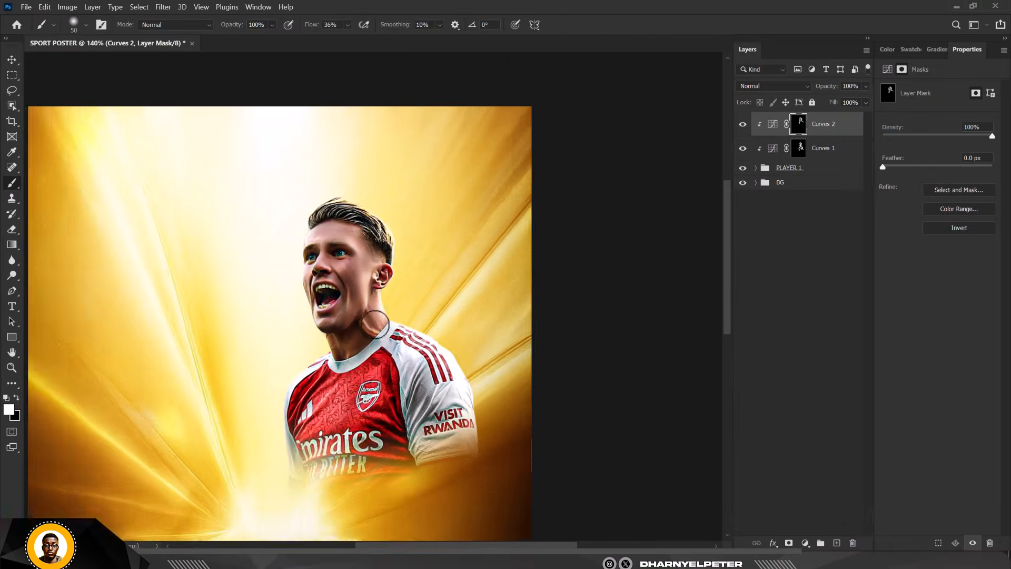
{"action": "scroll", "coordinate": [373, 324], "scroll_direction": "up", "scroll_amount": 4}
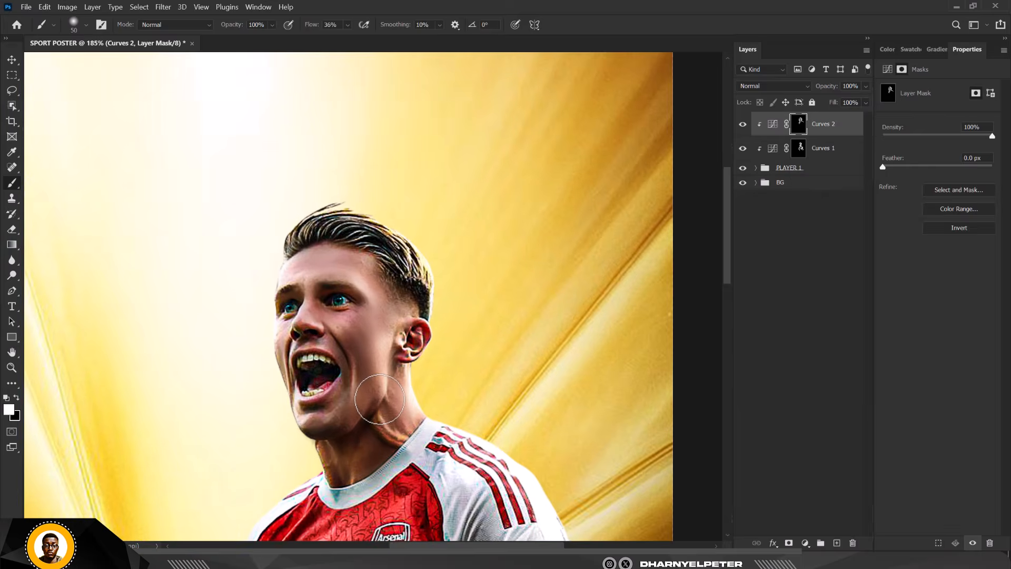
{"action": "scroll", "coordinate": [382, 401], "scroll_direction": "up", "scroll_amount": 1}
{"action": "left_click", "coordinate": [802, 150]}
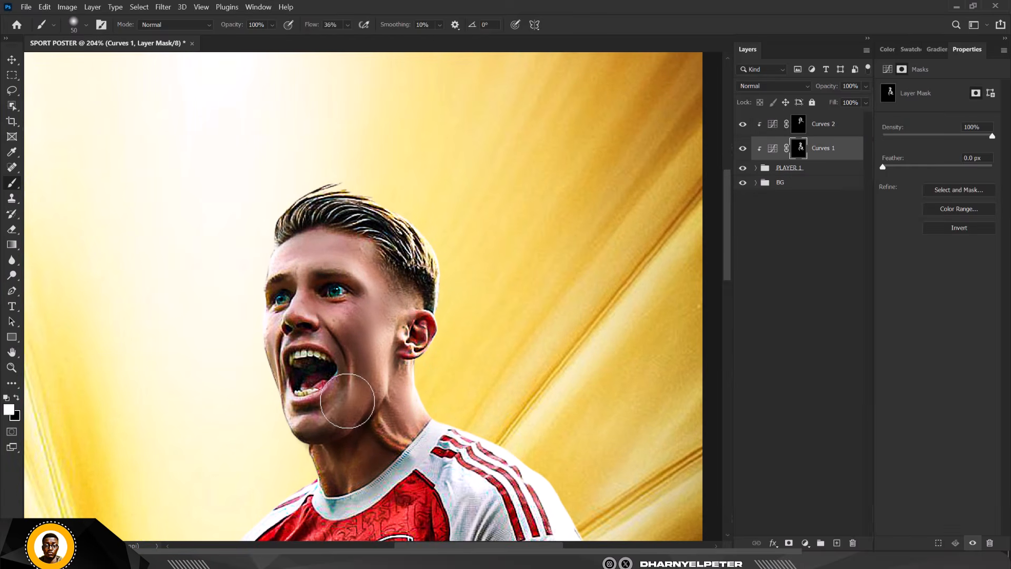
{"action": "mouse_move", "coordinate": [361, 388]}
{"action": "left_mouse_down"}
{"action": "mouse_move", "coordinate": [366, 428]}
{"action": "mouse_move", "coordinate": [349, 442]}
{"action": "mouse_move", "coordinate": [377, 318]}
{"action": "mouse_move", "coordinate": [354, 440]}
{"action": "left_mouse_up"}
{"action": "scroll", "coordinate": [354, 440], "scroll_direction": "down", "scroll_amount": 5}
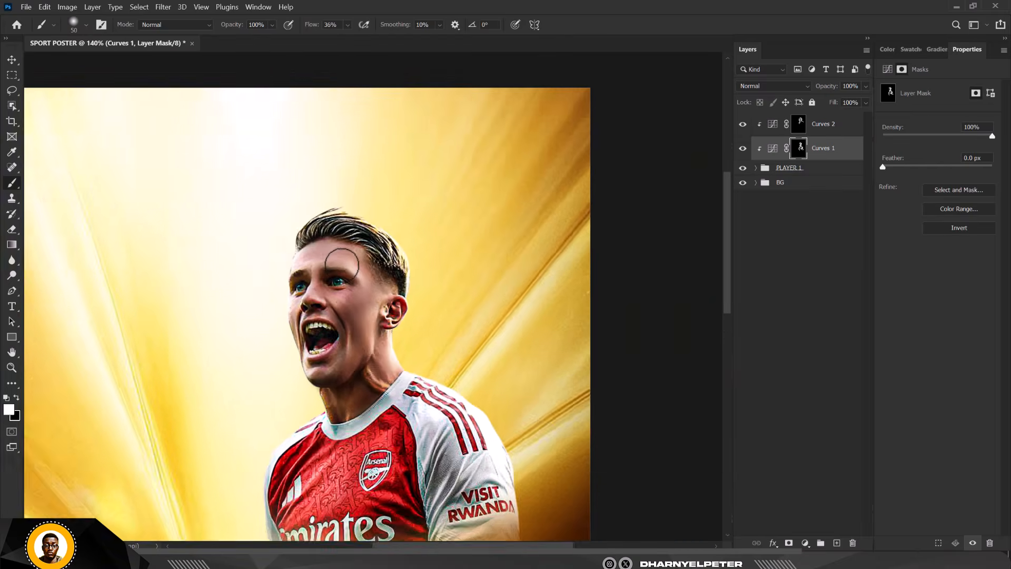
{"action": "scroll", "coordinate": [340, 360], "scroll_direction": "up", "scroll_amount": 2}
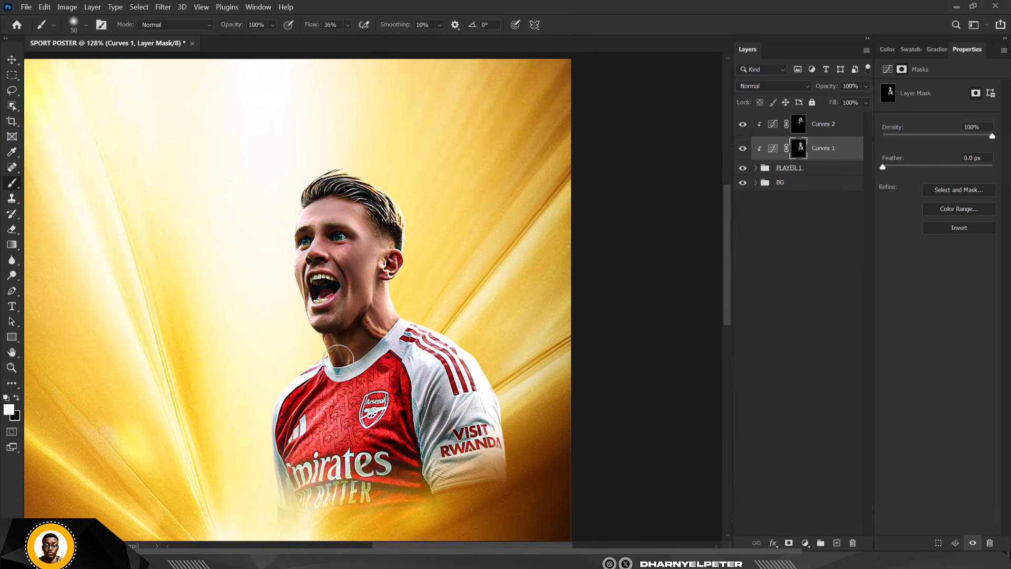
{"action": "scroll", "coordinate": [340, 384], "scroll_direction": "down", "scroll_amount": 2}
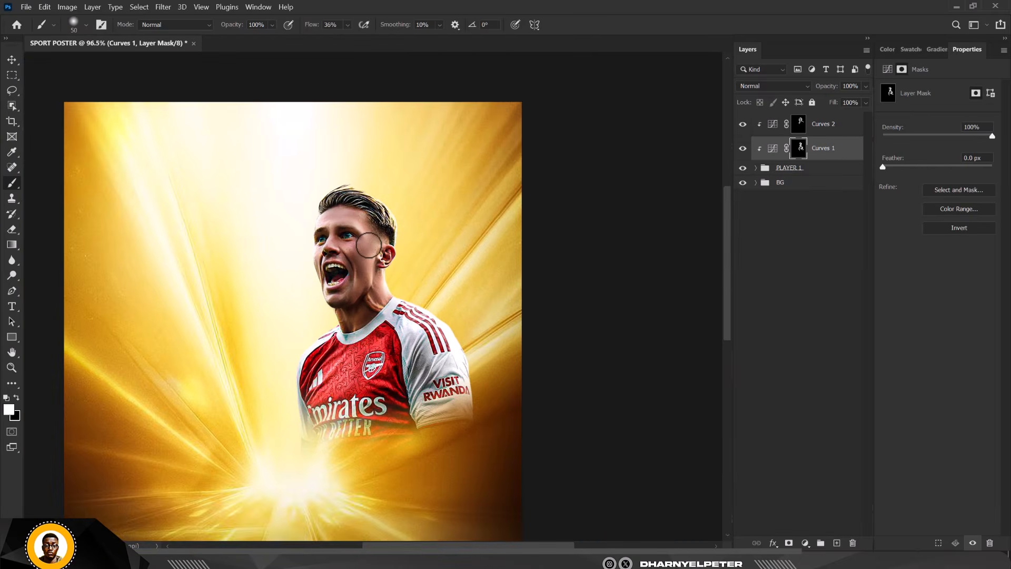
{"action": "scroll", "coordinate": [369, 245], "scroll_direction": "up", "scroll_amount": 2}
Step: Add a Hue/Saturation adjustment above Curves 2, clipped to the player, with saturation -100 and its mask inverted to black
{"action": "left_click", "coordinate": [819, 131]}
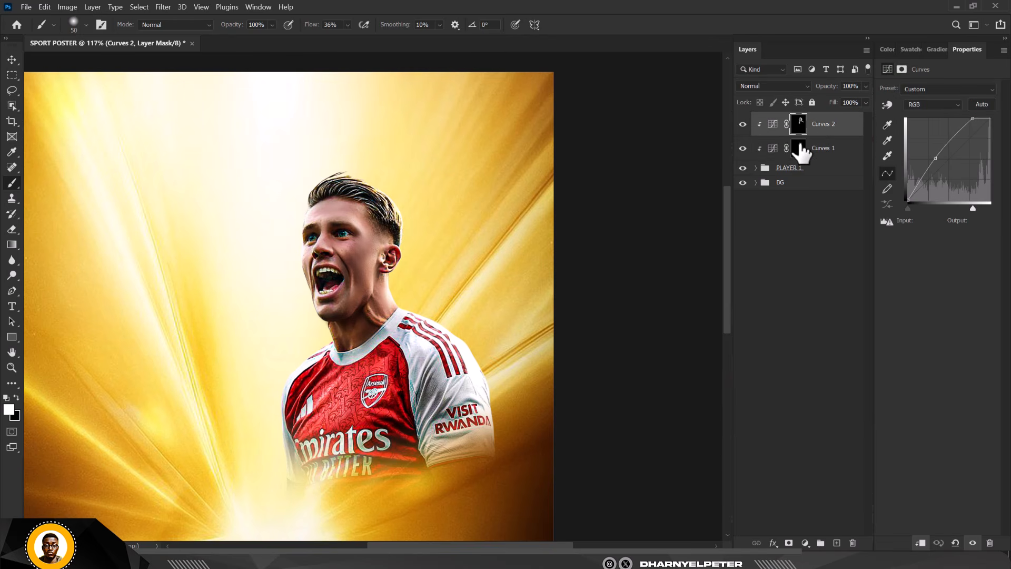
{"action": "scroll", "coordinate": [332, 287], "scroll_direction": "up", "scroll_amount": 4}
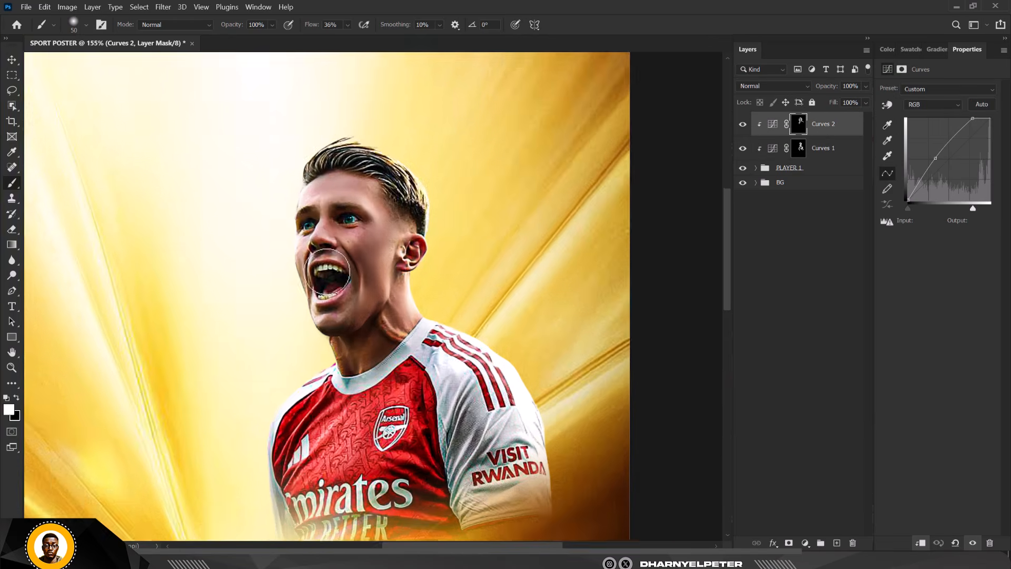
{"action": "left_click", "coordinate": [805, 543]}
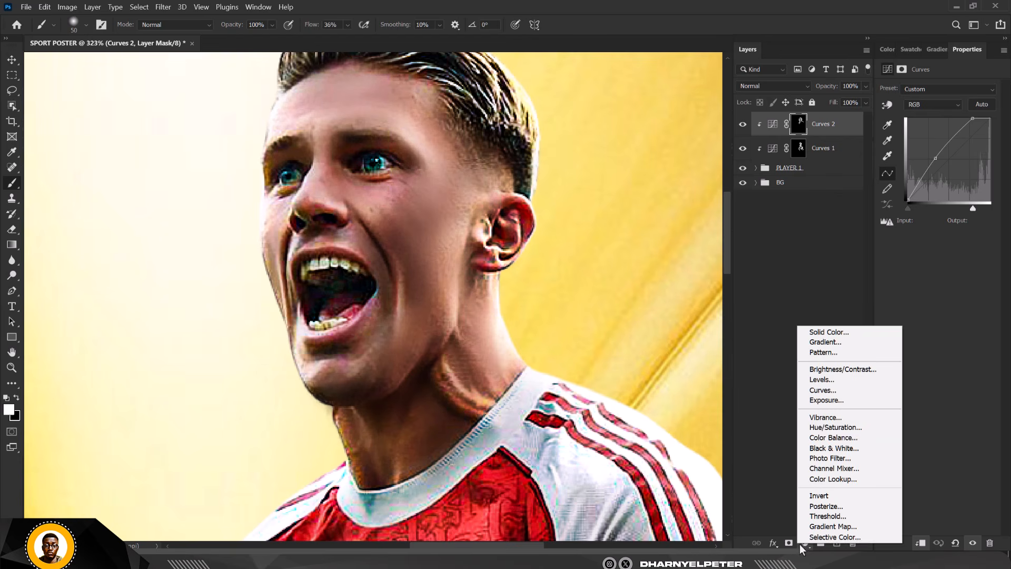
{"action": "left_click", "coordinate": [838, 427]}
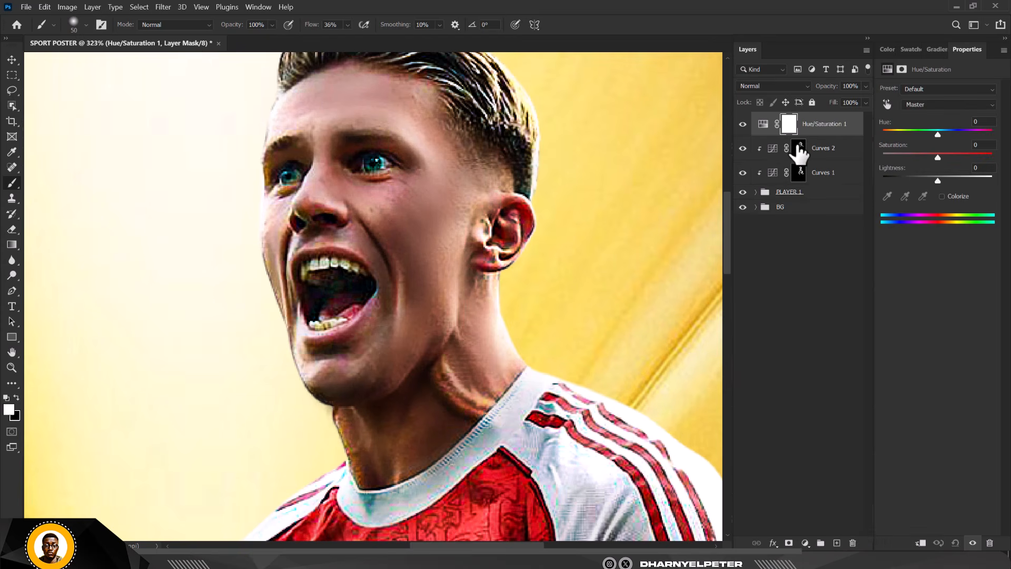
{"action": "left_click", "coordinate": [838, 136], "text": "alt"}
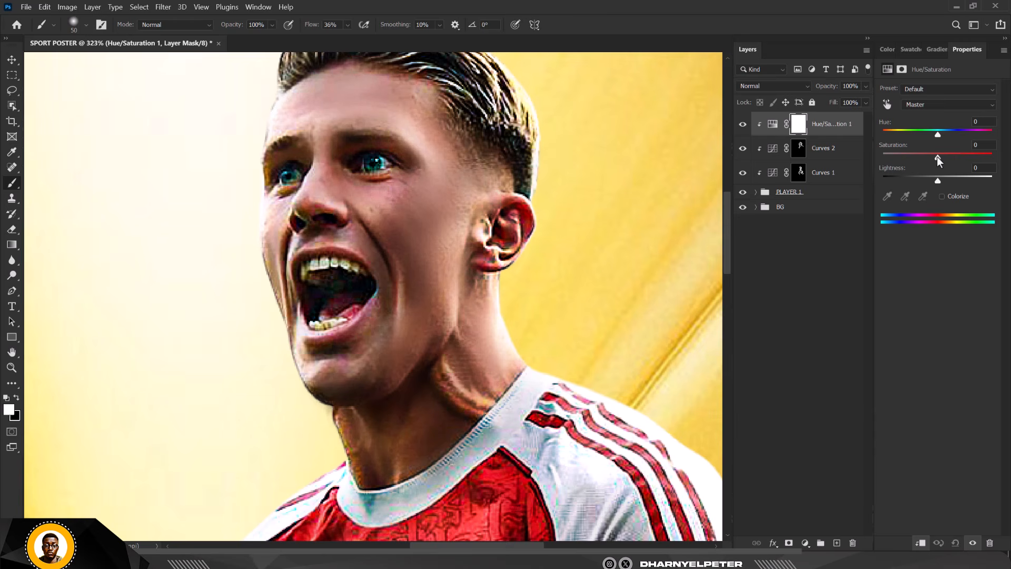
{"action": "left_click_drag", "start_coordinate": [937, 156], "coordinate": [881, 160]}
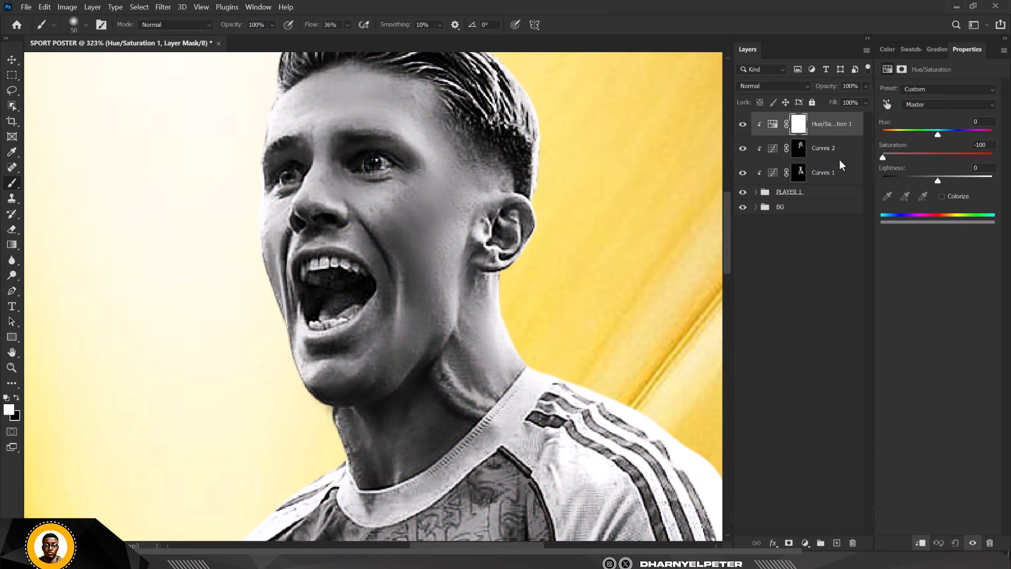
{"action": "left_click", "coordinate": [798, 129]}
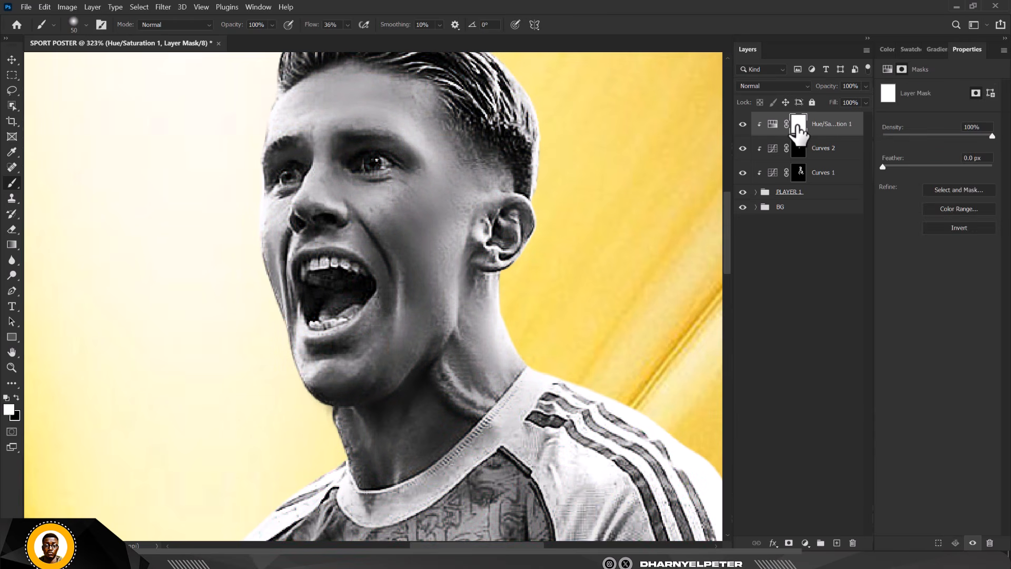
{"action": "key", "text": "ctrl+i"}
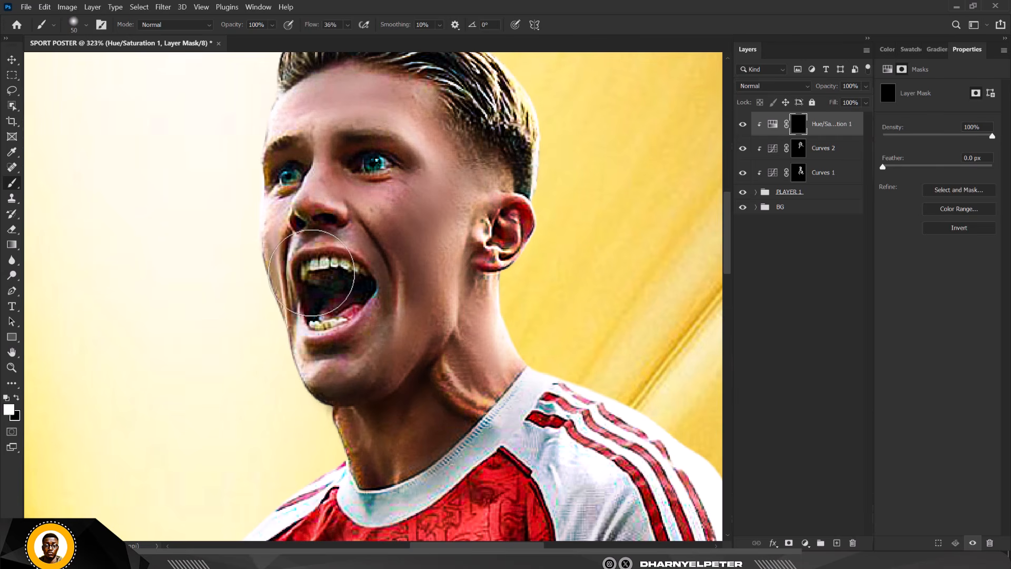
Step: Remove the yellow from the upper and lower teeth by painting on the Hue/Saturation mask with a size 15 brush
{"action": "scroll", "coordinate": [318, 268], "scroll_direction": "up", "scroll_amount": 2}
{"action": "key", "text": "bracketleft"}
{"action": "key", "text": "bracketleft"}
{"action": "key", "text": "bracketleft"}
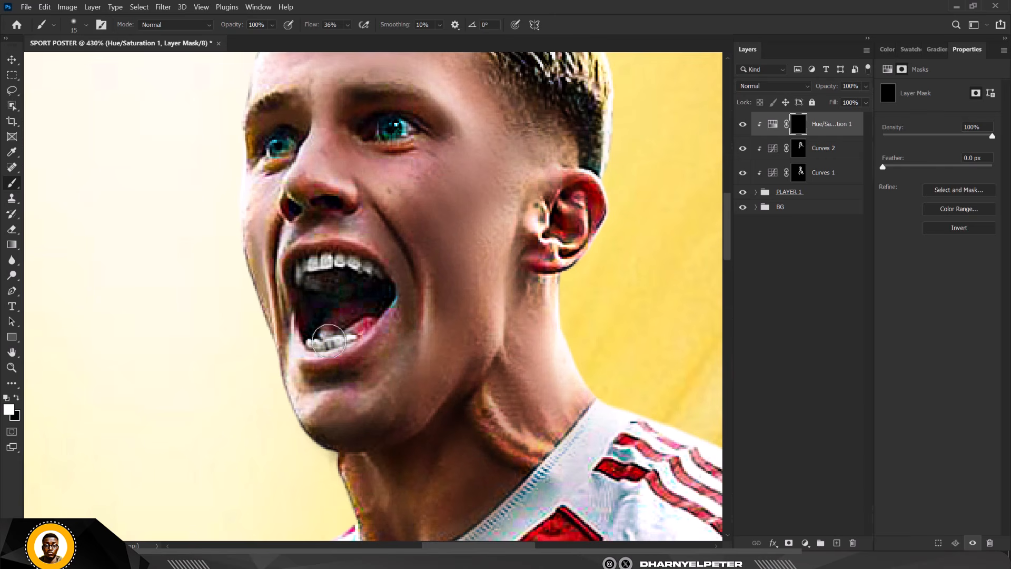
{"action": "scroll", "coordinate": [325, 289], "scroll_direction": "down", "scroll_amount": 3}
{"action": "scroll", "coordinate": [329, 293], "scroll_direction": "up", "scroll_amount": 5}
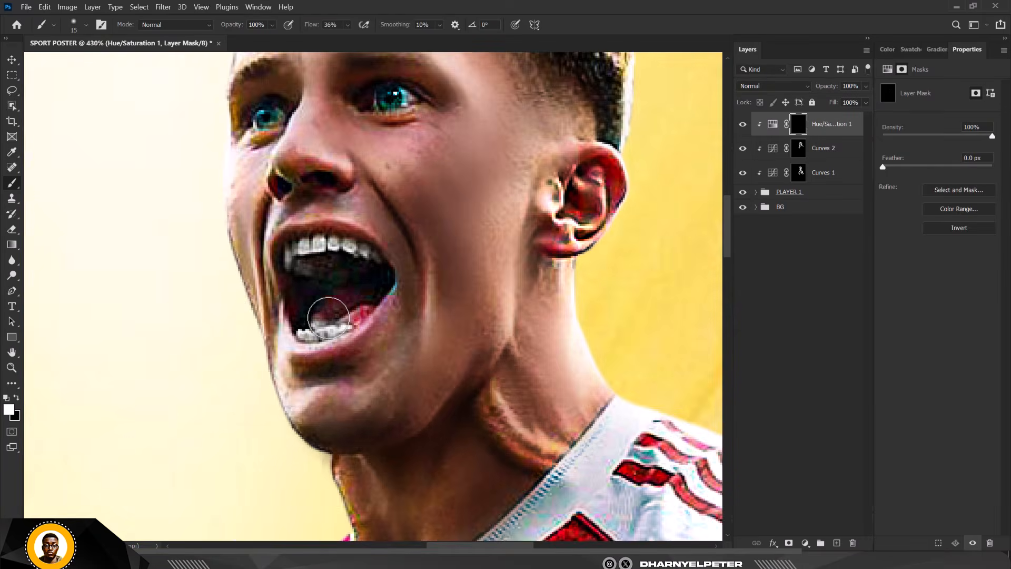
{"action": "key", "text": "x"}
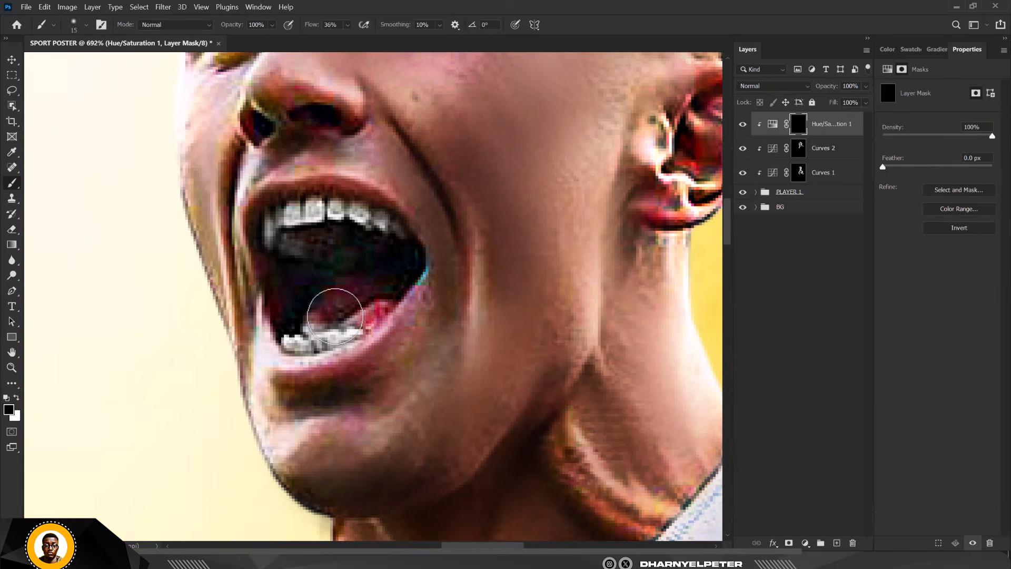
{"action": "scroll", "coordinate": [329, 314], "scroll_direction": "down", "scroll_amount": 5}
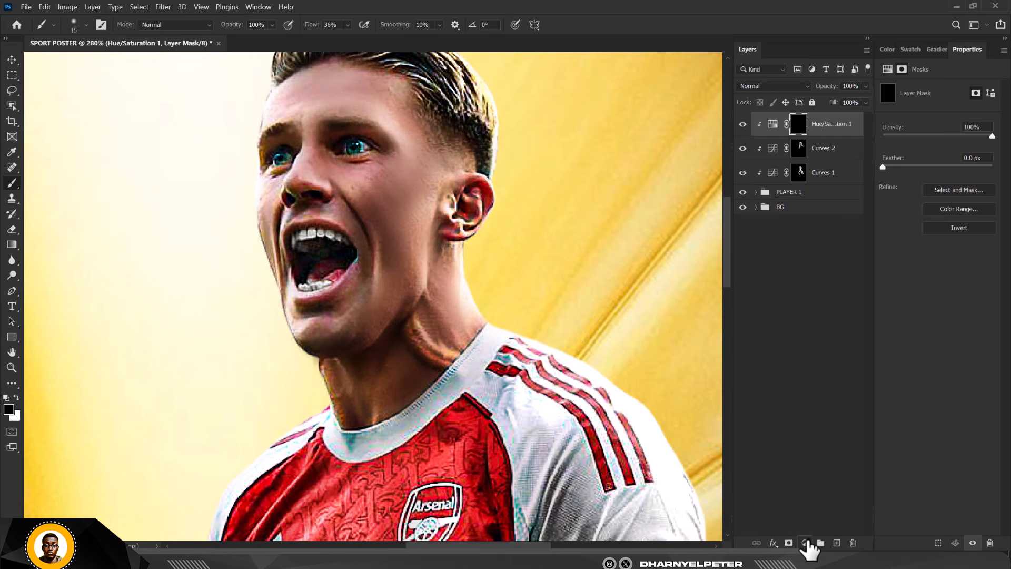
Step: Add a Brightness/Contrast adjustment clipped to the player, with brightness 51 and its mask inverted to black
{"action": "left_click", "coordinate": [807, 543]}
{"action": "left_click", "coordinate": [833, 369]}
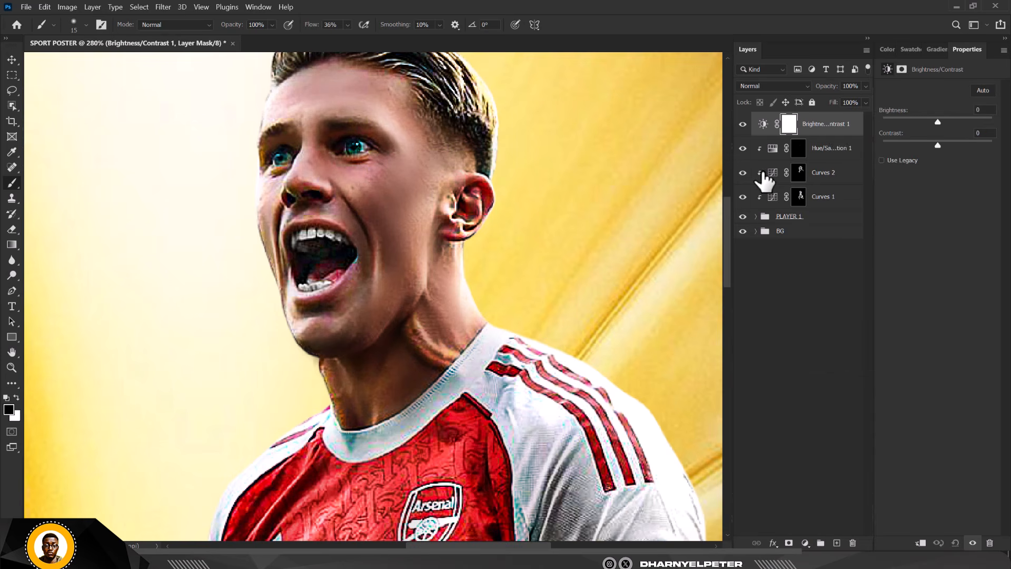
{"action": "left_click", "coordinate": [836, 136], "text": "alt"}
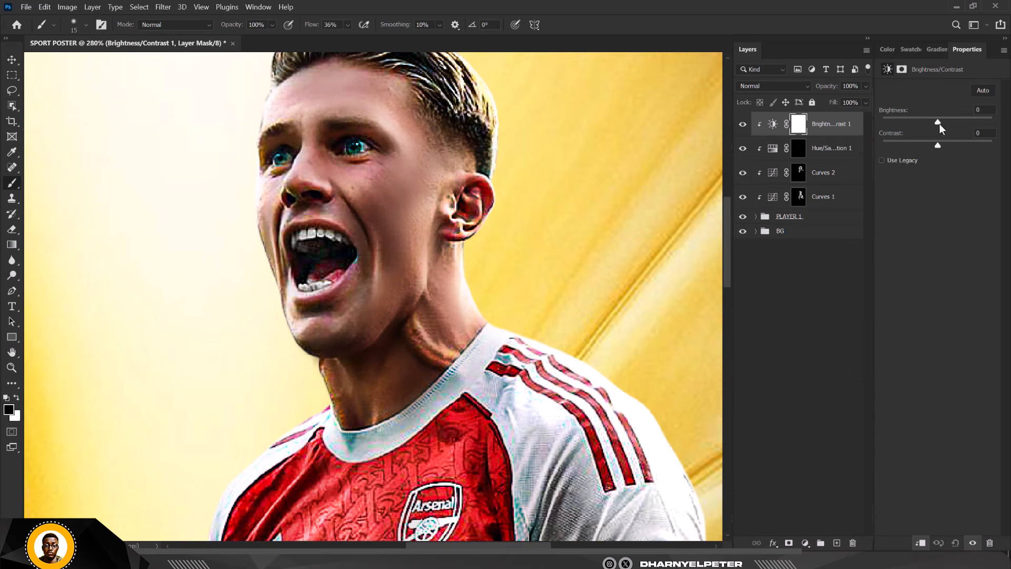
{"action": "left_click_drag", "start_coordinate": [940, 124], "coordinate": [957, 121]}
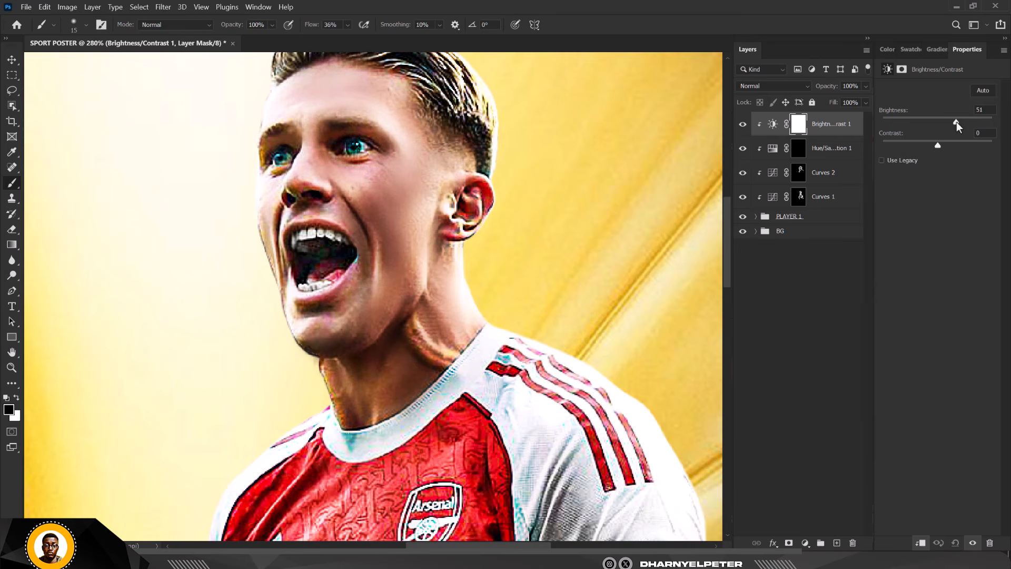
{"action": "left_click", "coordinate": [797, 125]}
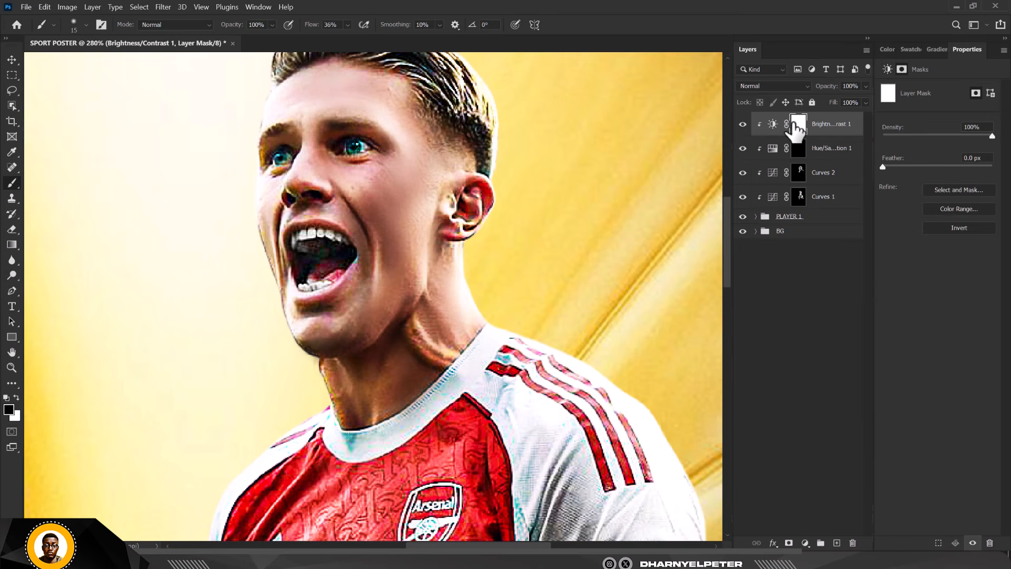
{"action": "key", "text": "ctrl+i"}
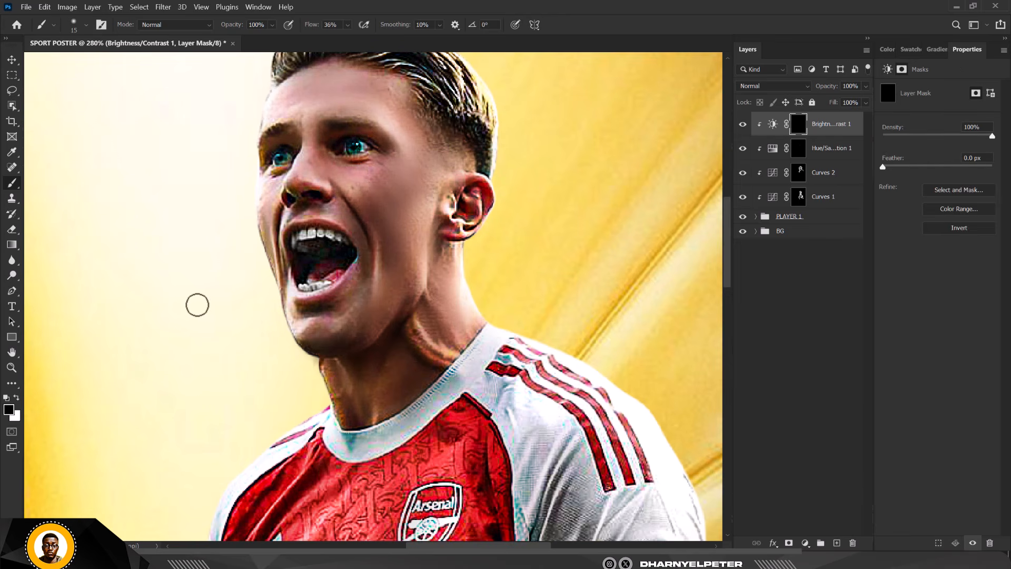
Step: Brighten the upper and lower rows of teeth by painting white on the Brightness/Contrast mask
{"action": "scroll", "coordinate": [311, 240], "scroll_direction": "up", "scroll_amount": 5}
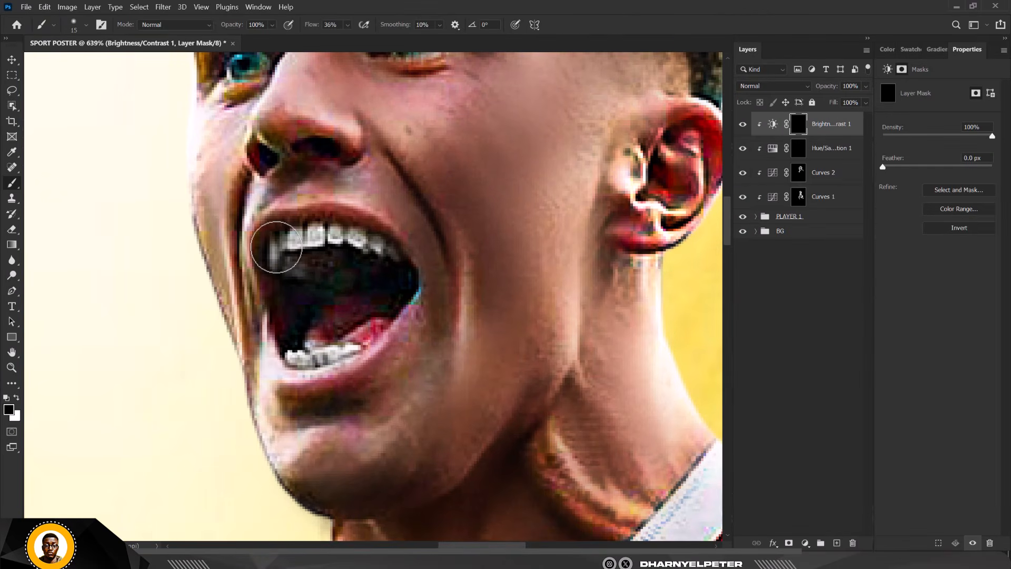
{"action": "left_click_drag", "start_coordinate": [345, 246], "coordinate": [367, 240]}
{"action": "mouse_move", "coordinate": [282, 238]}
{"action": "left_mouse_down"}
{"action": "mouse_move", "coordinate": [380, 254]}
{"action": "mouse_move", "coordinate": [298, 244]}
{"action": "mouse_move", "coordinate": [277, 264]}
{"action": "mouse_move", "coordinate": [289, 244]}
{"action": "mouse_move", "coordinate": [329, 250]}
{"action": "mouse_move", "coordinate": [288, 261]}
{"action": "mouse_move", "coordinate": [301, 274]}
{"action": "mouse_move", "coordinate": [292, 269]}
{"action": "mouse_move", "coordinate": [381, 268]}
{"action": "mouse_move", "coordinate": [370, 253]}
{"action": "mouse_move", "coordinate": [396, 265]}
{"action": "left_mouse_up"}
{"action": "mouse_move", "coordinate": [283, 361]}
{"action": "left_mouse_down"}
{"action": "mouse_move", "coordinate": [311, 347]}
{"action": "mouse_move", "coordinate": [350, 350]}
{"action": "left_mouse_up"}
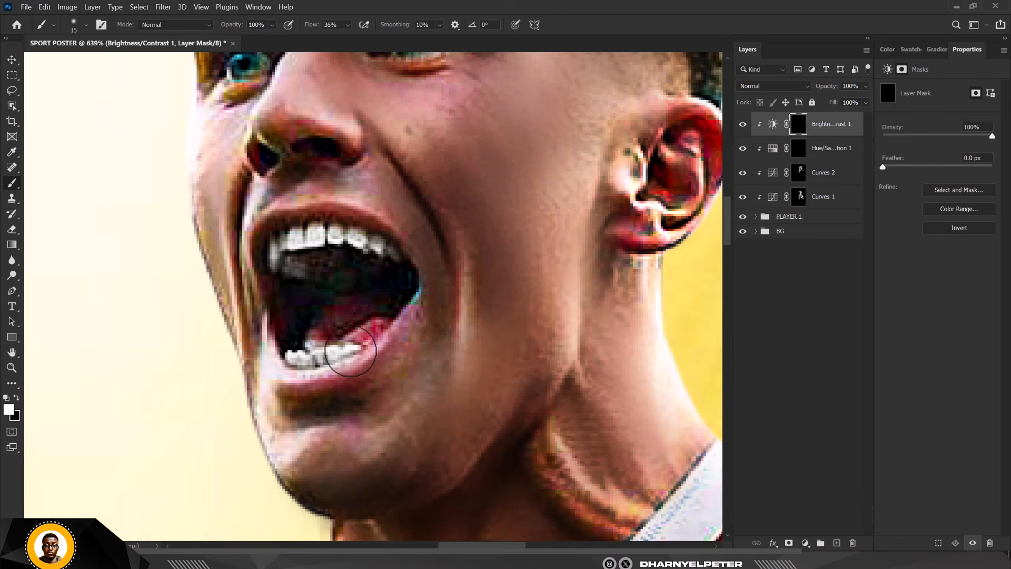
{"action": "scroll", "coordinate": [490, 272], "scroll_direction": "down", "scroll_amount": 5}
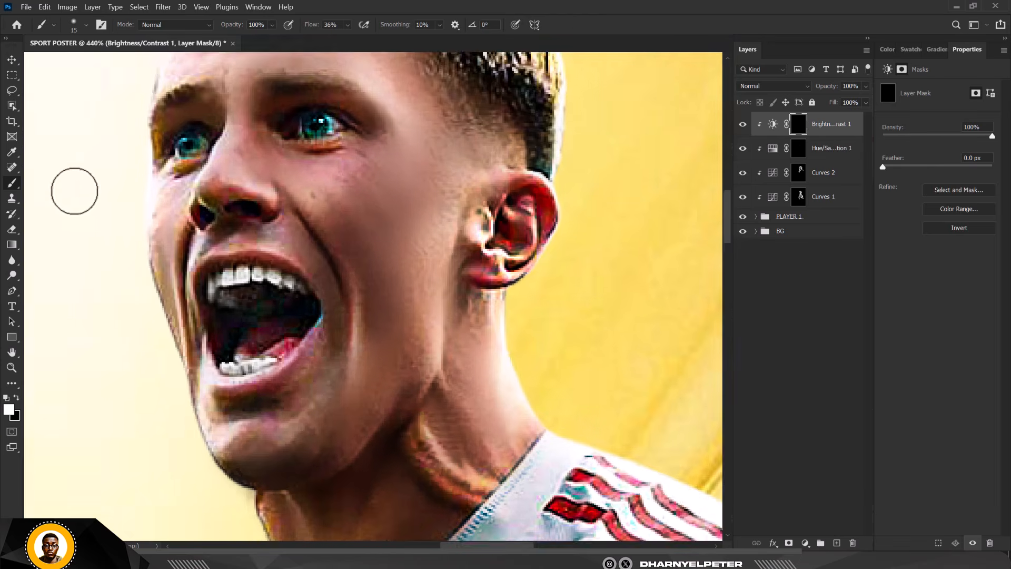
Step: Paint Brightness/Contrast highlights onto both eyes, the nose and the front of the face beside the mouth
{"action": "scroll", "coordinate": [189, 141], "scroll_direction": "up", "scroll_amount": 5}
{"action": "mouse_move", "coordinate": [188, 141]}
{"action": "left_mouse_down"}
{"action": "mouse_move", "coordinate": [252, 128]}
{"action": "mouse_move", "coordinate": [244, 109]}
{"action": "left_mouse_up"}
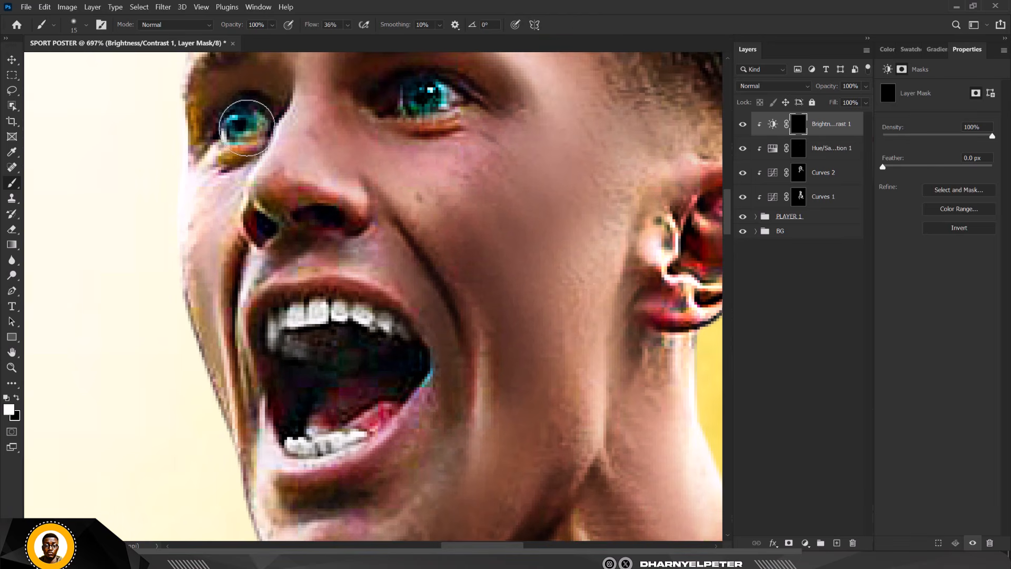
{"action": "mouse_move", "coordinate": [416, 101]}
{"action": "left_mouse_down"}
{"action": "mouse_move", "coordinate": [421, 121]}
{"action": "mouse_move", "coordinate": [463, 108]}
{"action": "mouse_move", "coordinate": [395, 90]}
{"action": "left_mouse_up"}
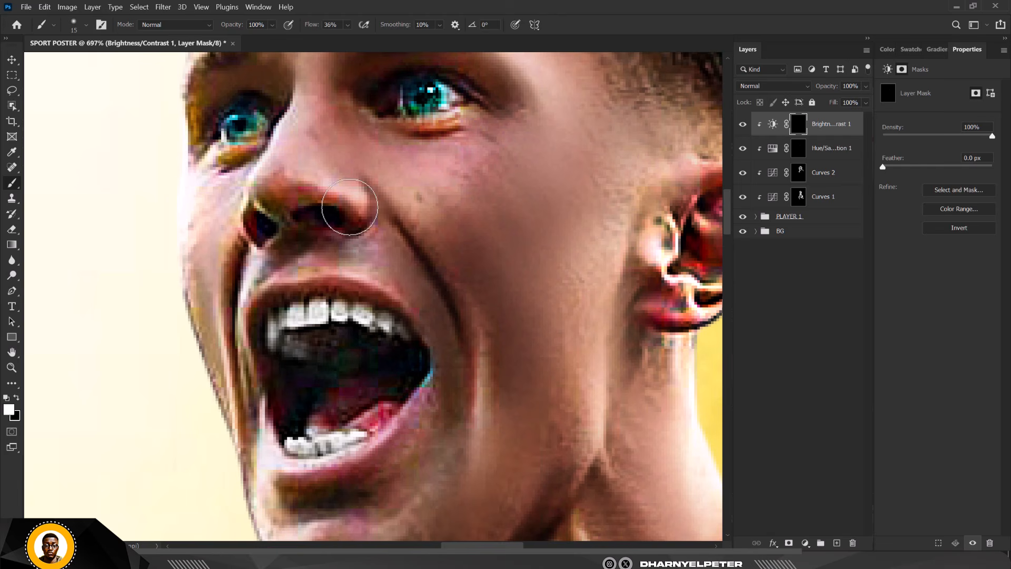
{"action": "left_click_drag", "start_coordinate": [256, 202], "coordinate": [251, 195]}
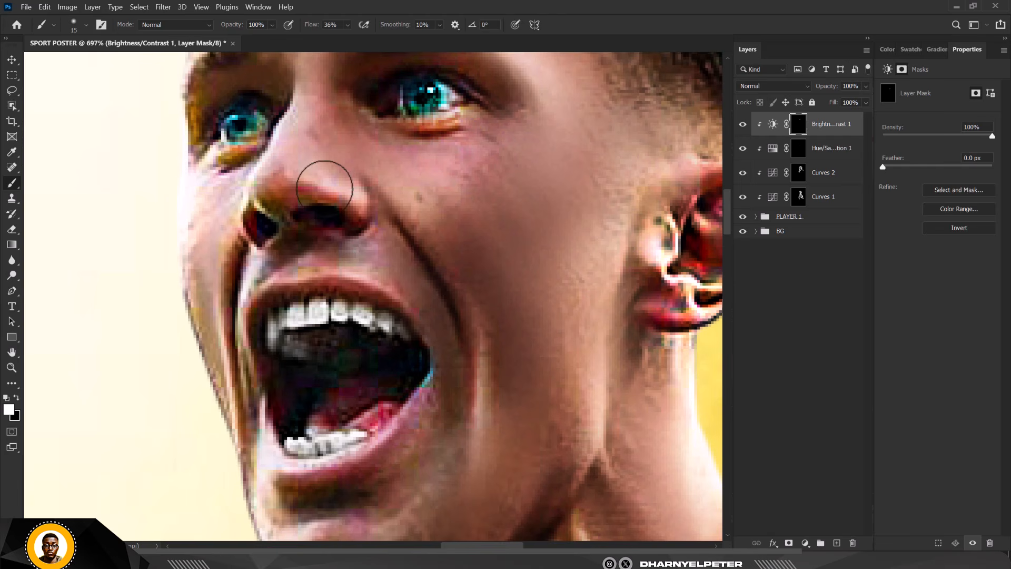
{"action": "mouse_move", "coordinate": [325, 189]}
{"action": "left_mouse_down"}
{"action": "mouse_move", "coordinate": [291, 278]}
{"action": "mouse_move", "coordinate": [388, 290]}
{"action": "mouse_move", "coordinate": [226, 274]}
{"action": "mouse_move", "coordinate": [243, 394]}
{"action": "left_mouse_up"}
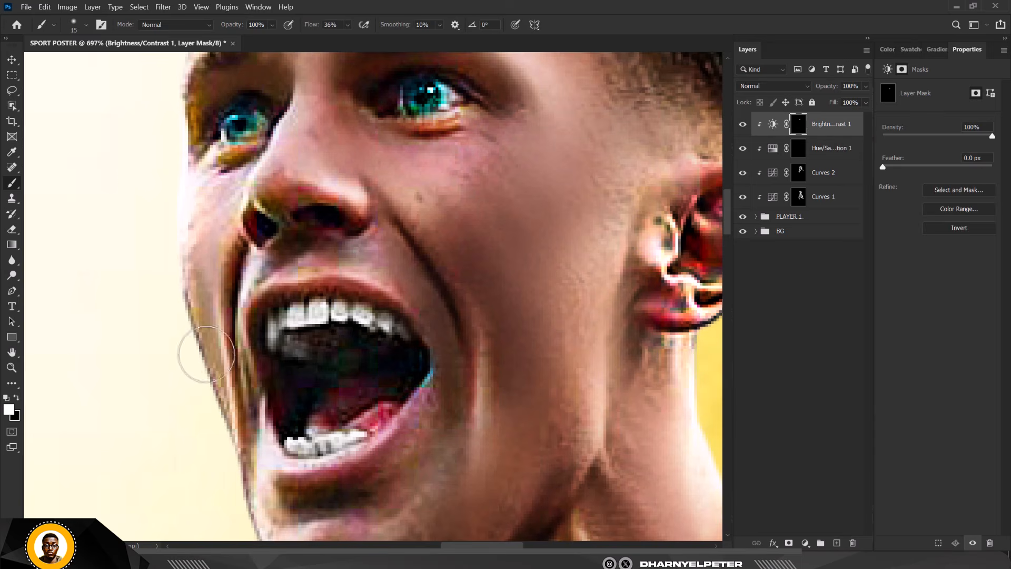
Step: Brighten the chin and temple on the Brightness/Contrast mask, and enlarge the brush to 45 for the cheek
{"action": "scroll", "coordinate": [267, 384], "scroll_direction": "down", "scroll_amount": 3}
{"action": "scroll", "coordinate": [289, 440], "scroll_direction": "up", "scroll_amount": 3}
{"action": "left_click_drag", "start_coordinate": [286, 473], "coordinate": [255, 467]}
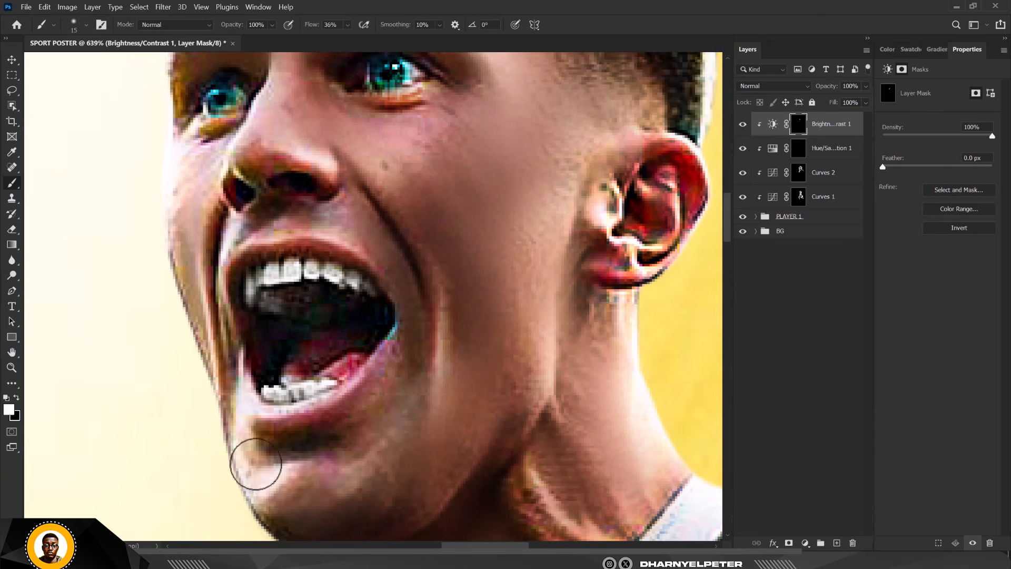
{"action": "scroll", "coordinate": [537, 413], "scroll_direction": "down", "scroll_amount": 3}
{"action": "scroll", "coordinate": [556, 237], "scroll_direction": "up", "scroll_amount": 2}
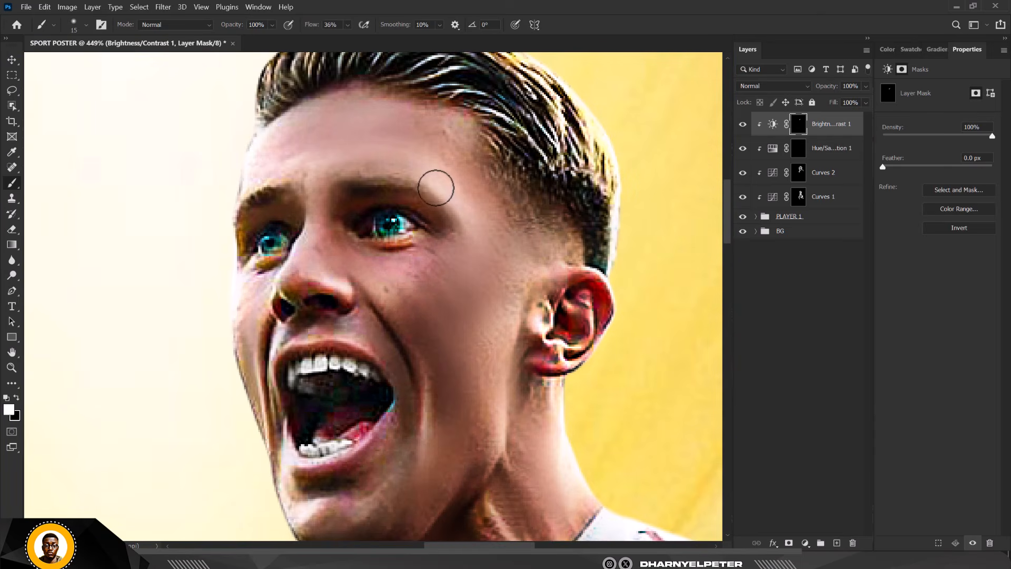
{"action": "mouse_move", "coordinate": [515, 228]}
{"action": "left_mouse_down"}
{"action": "mouse_move", "coordinate": [506, 267]}
{"action": "mouse_move", "coordinate": [466, 230]}
{"action": "left_mouse_up"}
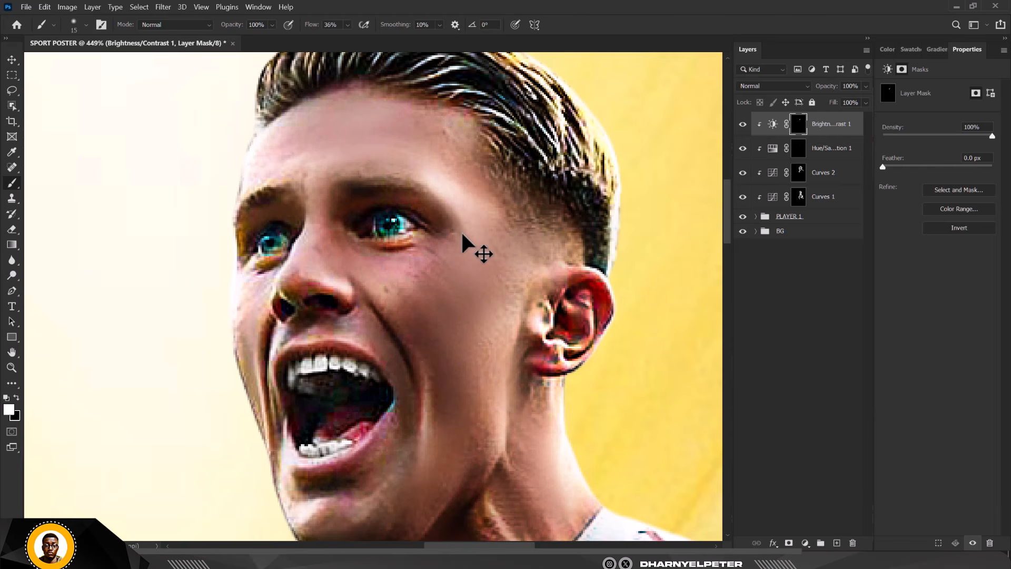
{"action": "key", "text": "bracketright"}
{"action": "key", "text": "bracketright"}
{"action": "key", "text": "bracketright"}
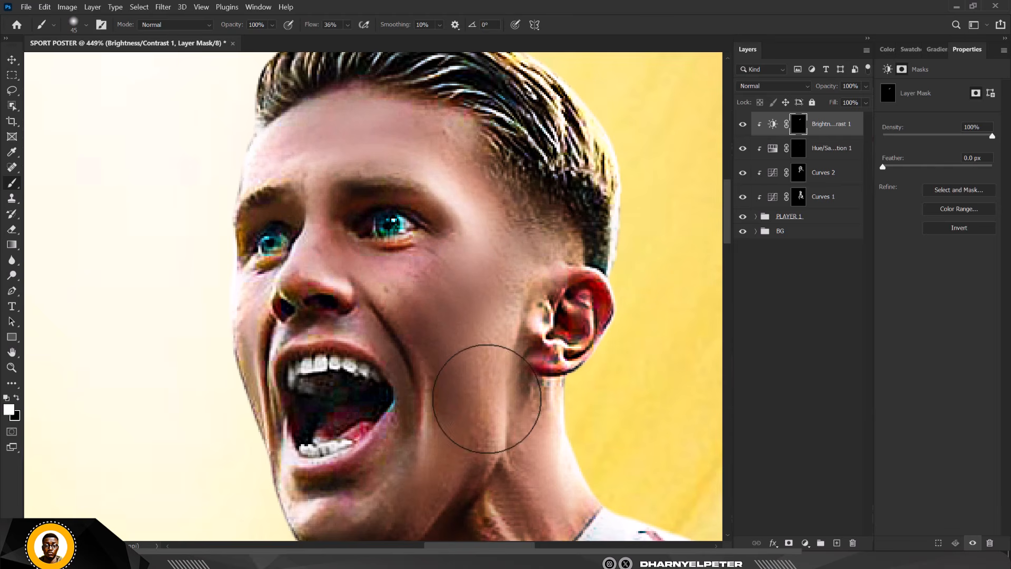
{"action": "scroll", "coordinate": [400, 237], "scroll_direction": "down", "scroll_amount": 10}
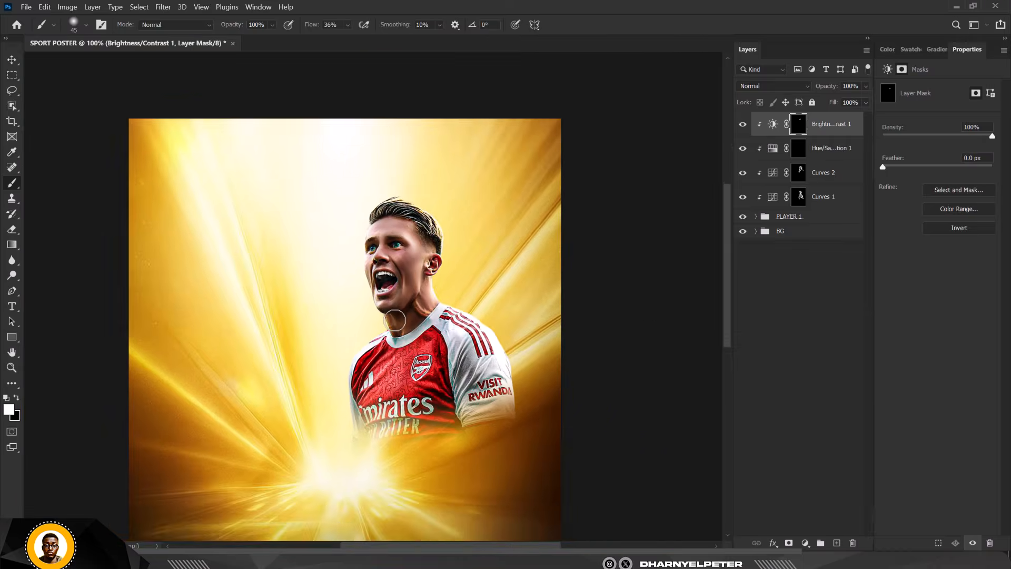
{"action": "scroll", "coordinate": [406, 293], "scroll_direction": "up", "scroll_amount": 2}
{"action": "scroll", "coordinate": [407, 293], "scroll_direction": "up", "scroll_amount": 6}
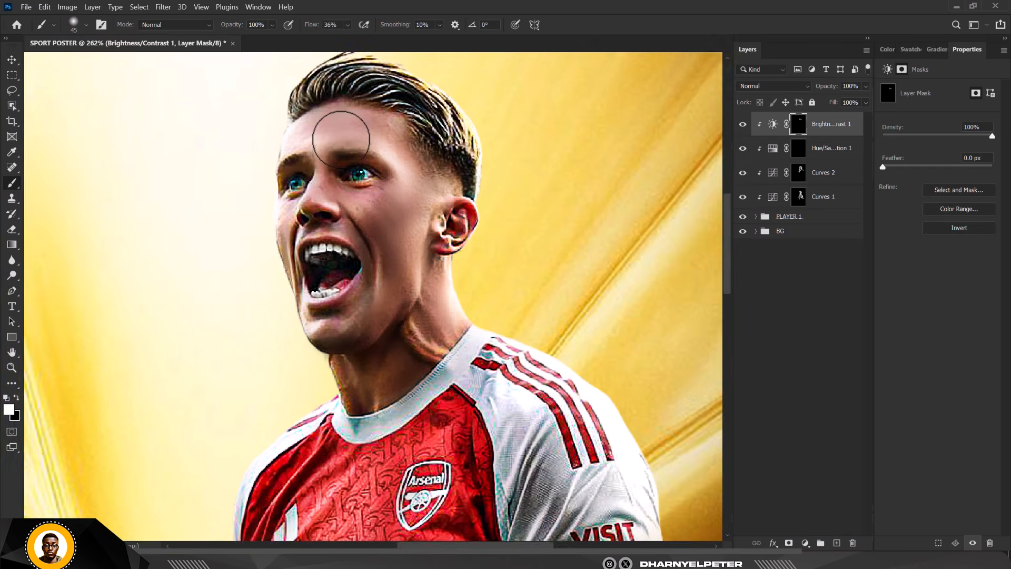
{"action": "scroll", "coordinate": [341, 140], "scroll_direction": "down", "scroll_amount": 2}
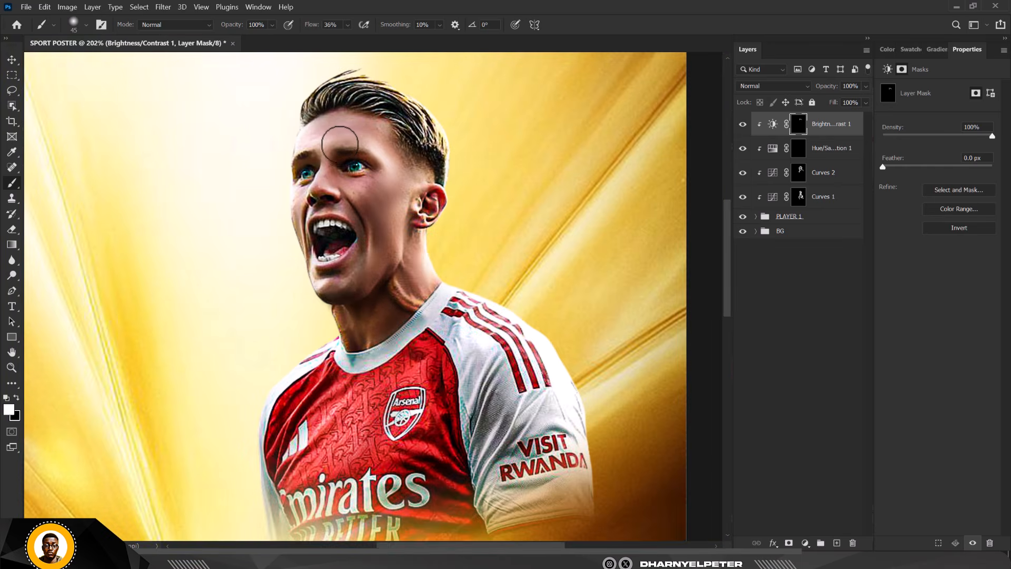
{"action": "scroll", "coordinate": [340, 138], "scroll_direction": "down", "scroll_amount": 4}
{"action": "scroll", "coordinate": [310, 211], "scroll_direction": "down", "scroll_amount": 1}
{"action": "scroll", "coordinate": [310, 212], "scroll_direction": "up", "scroll_amount": 3}
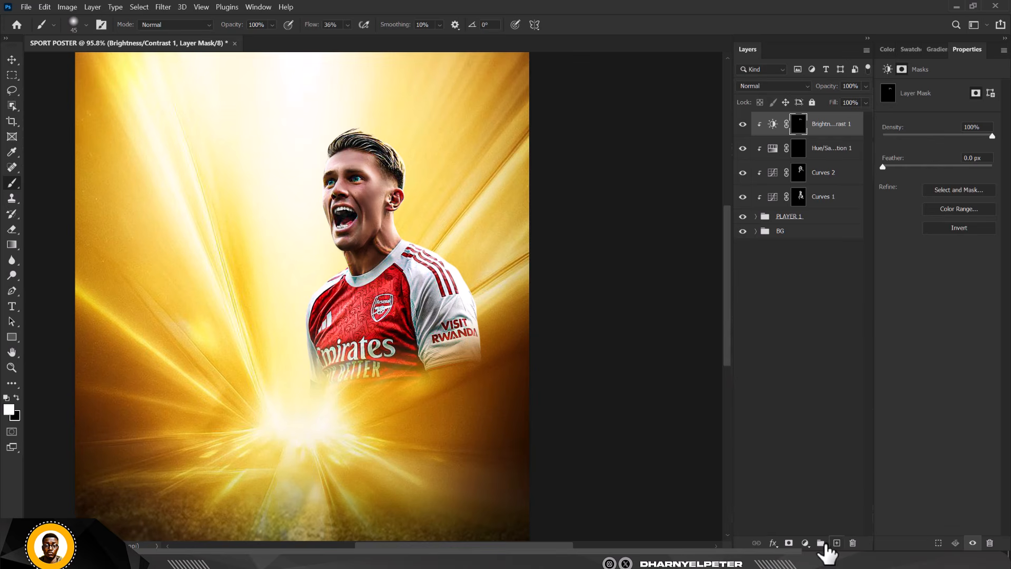
Step: Add a Hue/Saturation adjustment clipped to the player, with Colorize enabled, hue 0 and saturation 100
{"action": "left_click", "coordinate": [806, 543]}
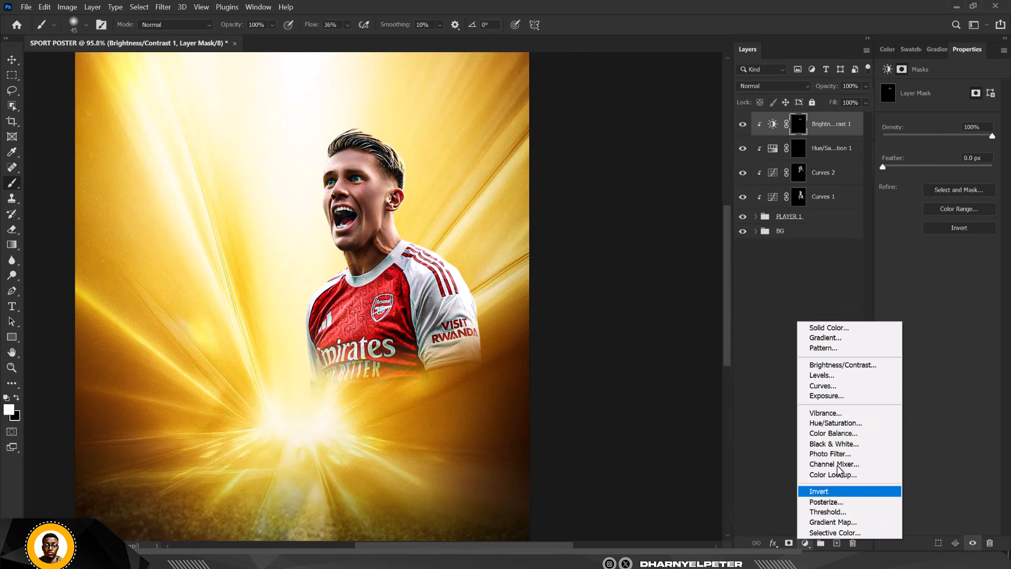
{"action": "left_click", "coordinate": [851, 423]}
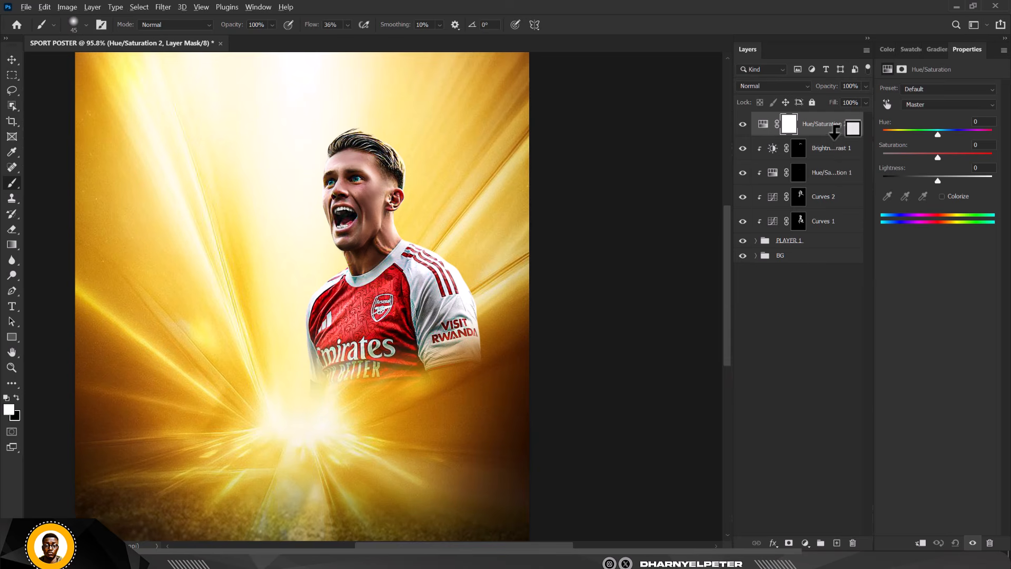
{"action": "left_click", "coordinate": [835, 132], "text": "alt"}
{"action": "left_click", "coordinate": [942, 196]}
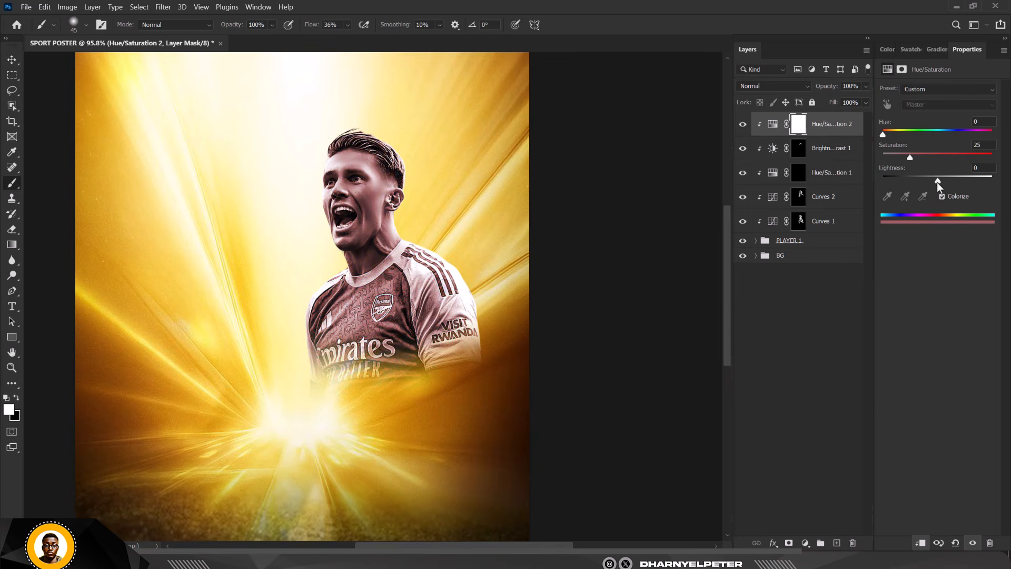
{"action": "left_click_drag", "start_coordinate": [911, 157], "coordinate": [980, 157]}
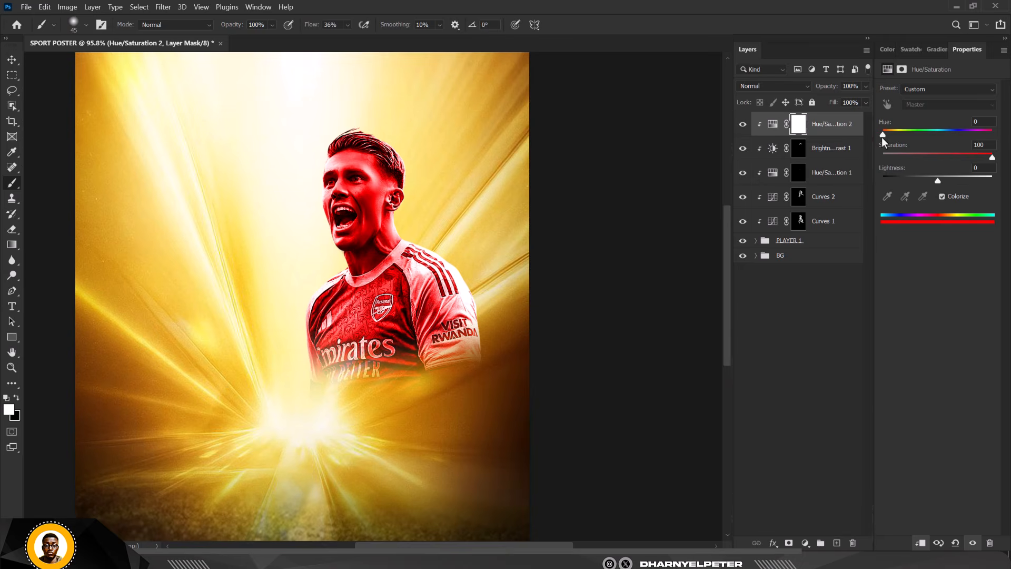
{"action": "mouse_move", "coordinate": [879, 137]}
{"action": "left_mouse_down"}
{"action": "mouse_move", "coordinate": [913, 137]}
{"action": "mouse_move", "coordinate": [862, 141]}
{"action": "left_mouse_up"}
Step: In the red adjustment's Blending Options, split the Underlying Layer Blend If range to about 99/200 for blacks and 229/255 for whites
{"action": "right_click", "coordinate": [847, 145]}
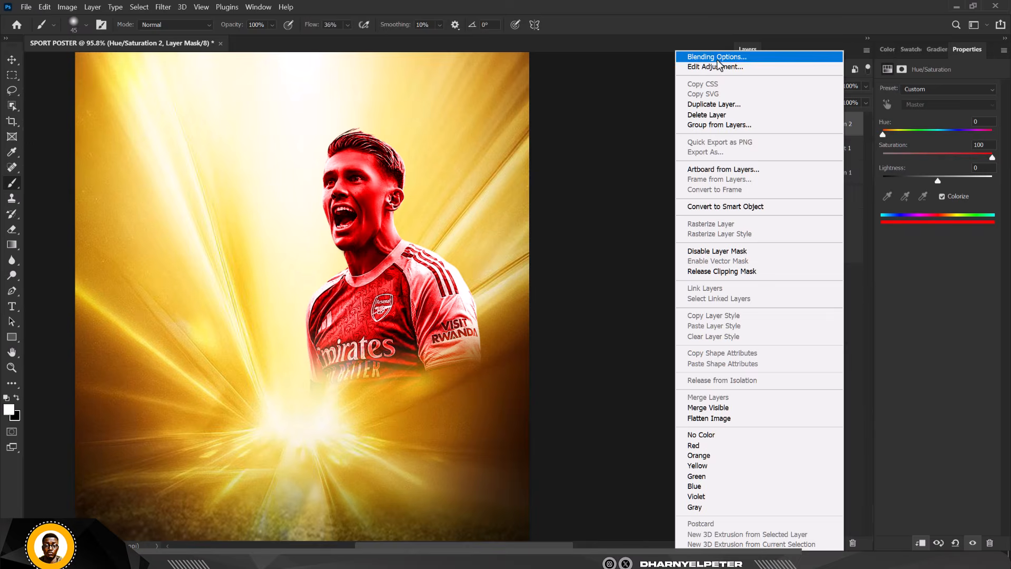
{"action": "key", "text": "Escape"}
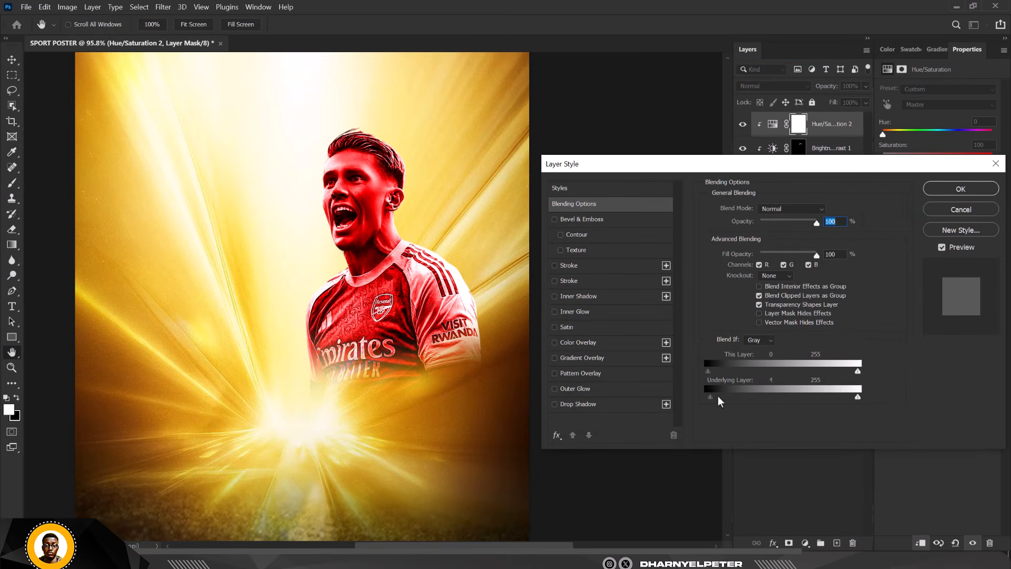
{"action": "left_click_drag", "start_coordinate": [718, 396], "coordinate": [813, 403]}
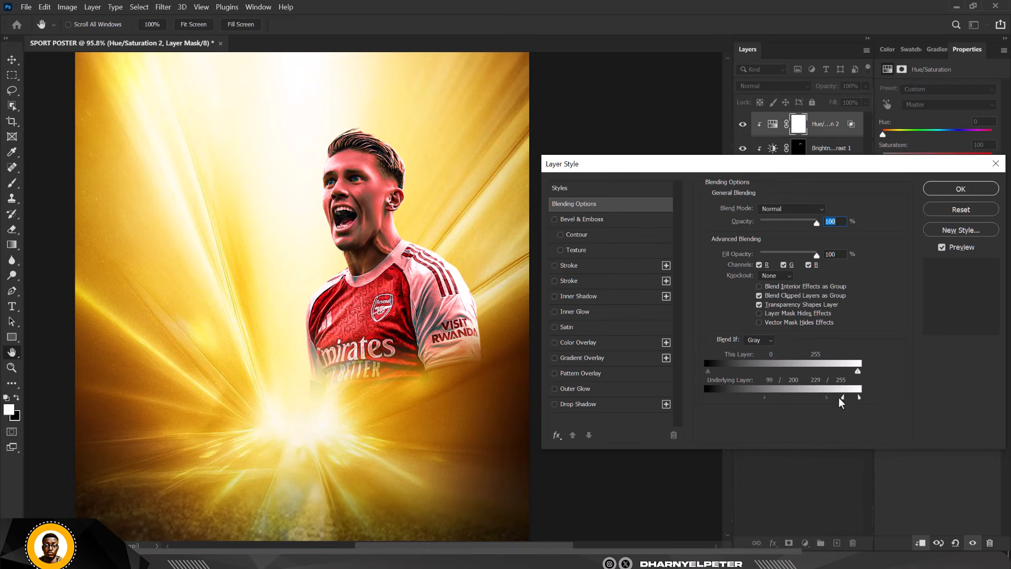
{"action": "left_click", "coordinate": [987, 194]}
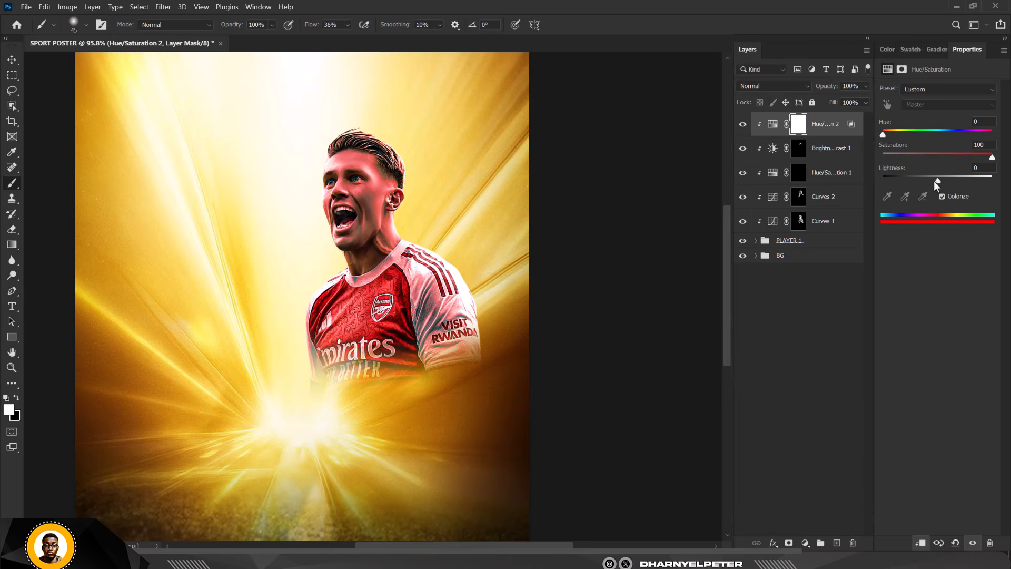
Step: Fine-tune the red Hue/Saturation adjustment's lightness and invert its layer mask to black
{"action": "mouse_move", "coordinate": [936, 180]}
{"action": "left_mouse_down"}
{"action": "mouse_move", "coordinate": [927, 180]}
{"action": "mouse_move", "coordinate": [943, 181]}
{"action": "left_mouse_up"}
{"action": "left_click", "coordinate": [799, 125]}
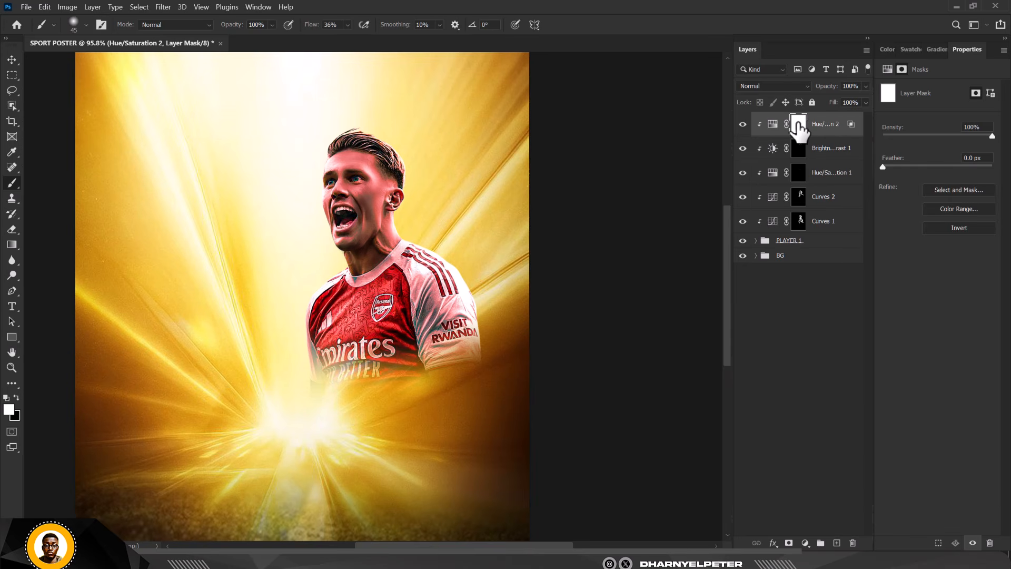
{"action": "key", "text": "ctrl+i"}
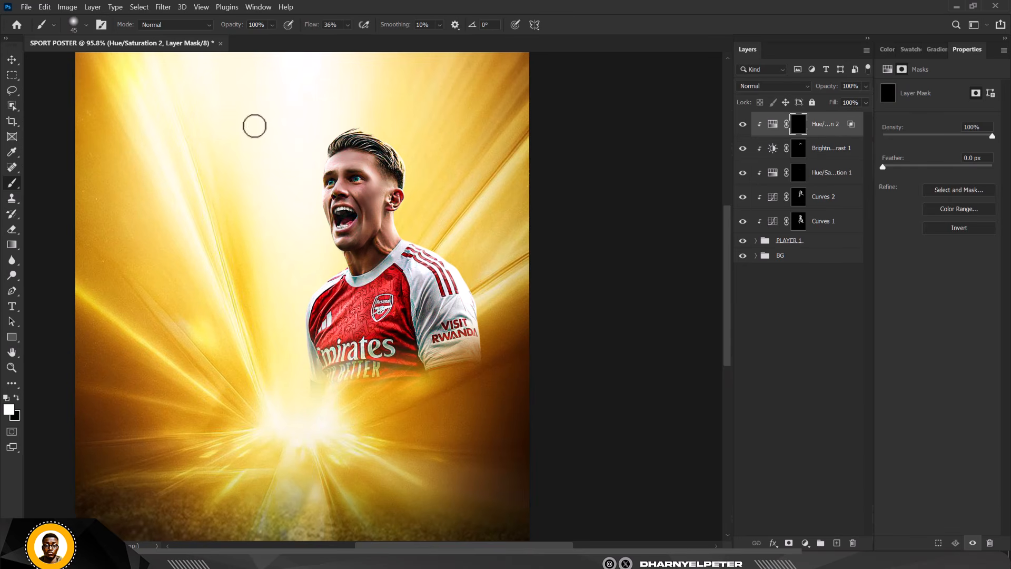
Step: Paint white on the red adjustment's mask over the player's temple, cheek, jaw and neck, enlarging the brush to 90
{"action": "scroll", "coordinate": [354, 179], "scroll_direction": "up", "scroll_amount": 5}
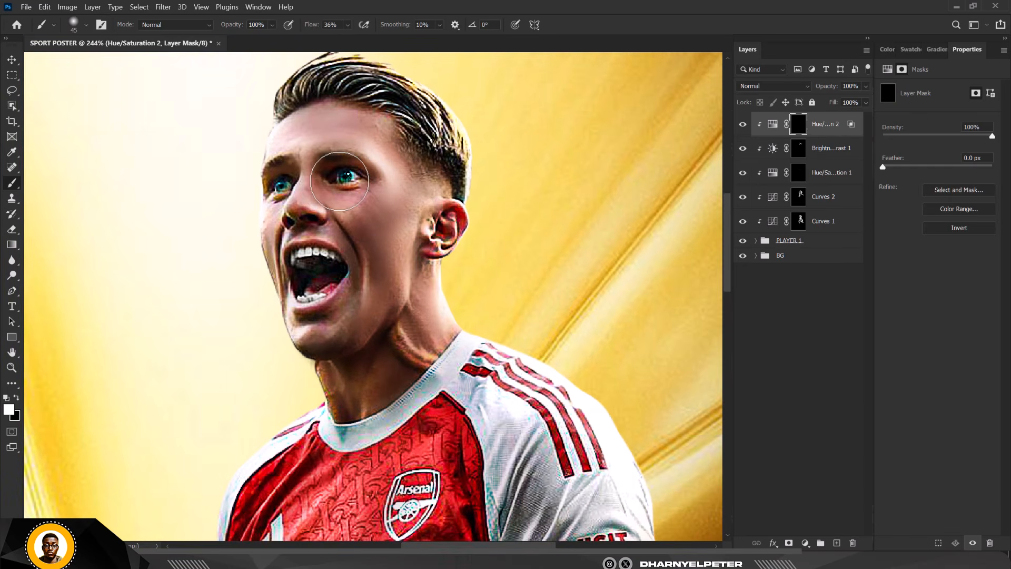
{"action": "scroll", "coordinate": [340, 181], "scroll_direction": "down", "scroll_amount": 1}
{"action": "scroll", "coordinate": [305, 103], "scroll_direction": "up", "scroll_amount": 1}
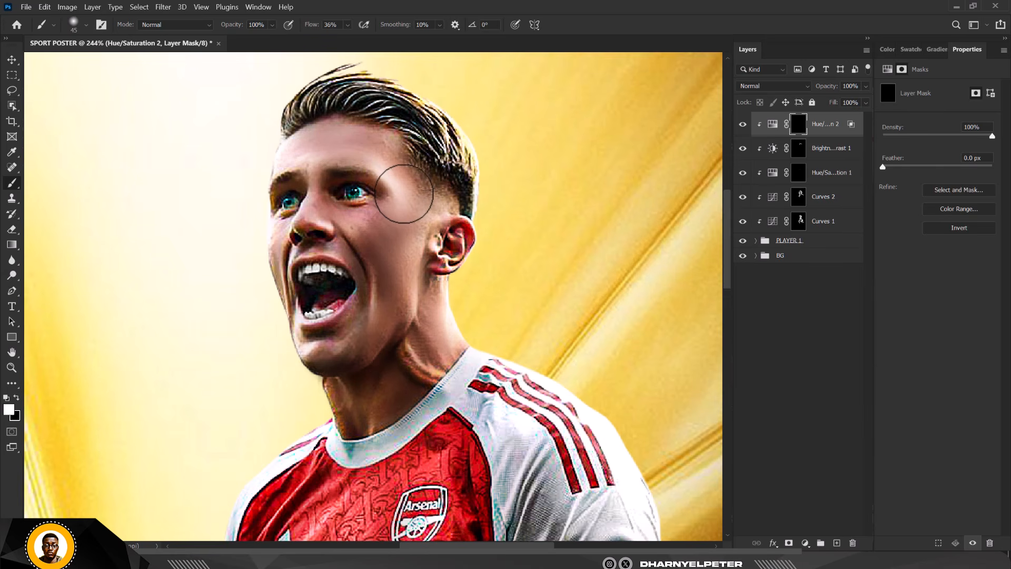
{"action": "mouse_move", "coordinate": [404, 194]}
{"action": "left_mouse_down"}
{"action": "mouse_move", "coordinate": [413, 263]}
{"action": "mouse_move", "coordinate": [387, 152]}
{"action": "mouse_move", "coordinate": [418, 249]}
{"action": "mouse_move", "coordinate": [420, 323]}
{"action": "mouse_move", "coordinate": [428, 209]}
{"action": "mouse_move", "coordinate": [438, 198]}
{"action": "mouse_move", "coordinate": [433, 270]}
{"action": "mouse_move", "coordinate": [440, 225]}
{"action": "mouse_move", "coordinate": [401, 271]}
{"action": "mouse_move", "coordinate": [415, 385]}
{"action": "mouse_move", "coordinate": [431, 350]}
{"action": "mouse_move", "coordinate": [455, 339]}
{"action": "mouse_move", "coordinate": [428, 295]}
{"action": "mouse_move", "coordinate": [332, 273]}
{"action": "mouse_move", "coordinate": [293, 329]}
{"action": "left_mouse_up"}
{"action": "key", "text": "bracketright"}
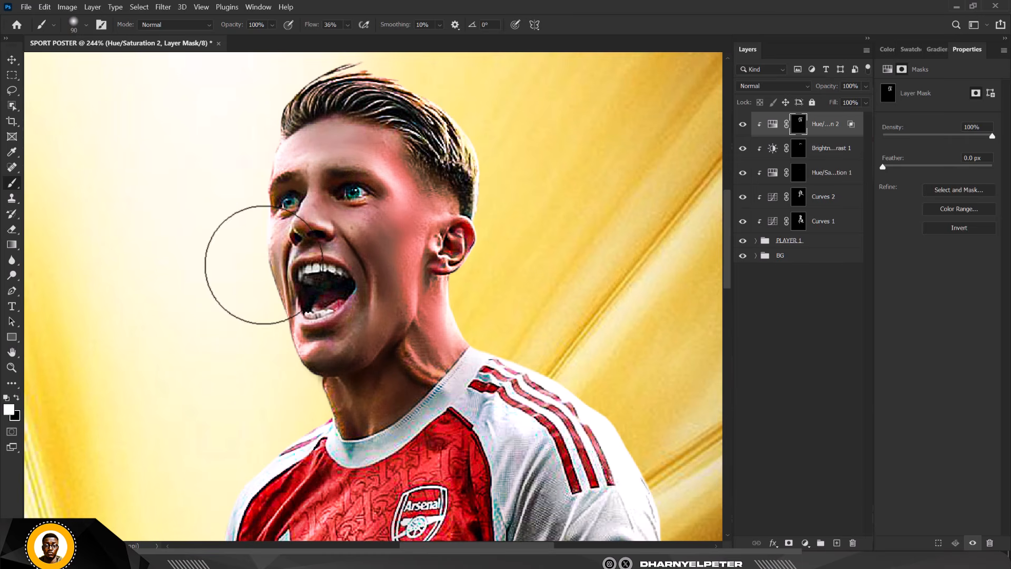
Step: Paint the red tint onto the player's white shoulder and sleeve beside the striped edge, using the size 90 brush
{"action": "scroll", "coordinate": [300, 244], "scroll_direction": "down", "scroll_amount": 3}
{"action": "scroll", "coordinate": [398, 271], "scroll_direction": "up", "scroll_amount": 3}
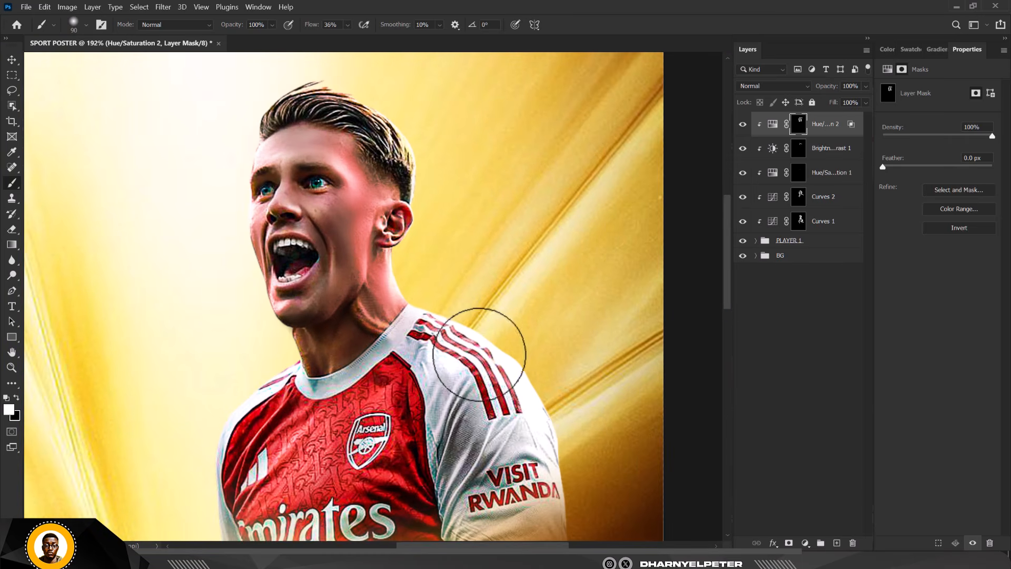
{"action": "mouse_move", "coordinate": [503, 316]}
{"action": "left_mouse_down"}
{"action": "mouse_move", "coordinate": [496, 417]}
{"action": "mouse_move", "coordinate": [485, 409]}
{"action": "mouse_move", "coordinate": [520, 328]}
{"action": "mouse_move", "coordinate": [564, 482]}
{"action": "left_mouse_up"}
{"action": "scroll", "coordinate": [463, 305], "scroll_direction": "down", "scroll_amount": 3}
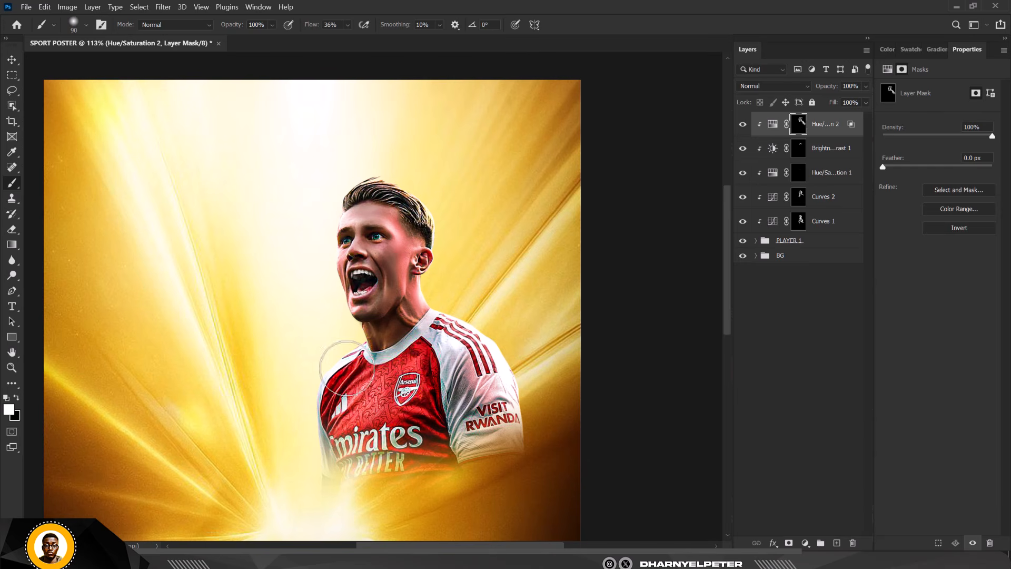
{"action": "mouse_move", "coordinate": [476, 305]}
{"action": "left_mouse_down"}
{"action": "mouse_move", "coordinate": [435, 328]}
{"action": "mouse_move", "coordinate": [488, 431]}
{"action": "mouse_move", "coordinate": [468, 302]}
{"action": "mouse_move", "coordinate": [537, 433]}
{"action": "left_mouse_up"}
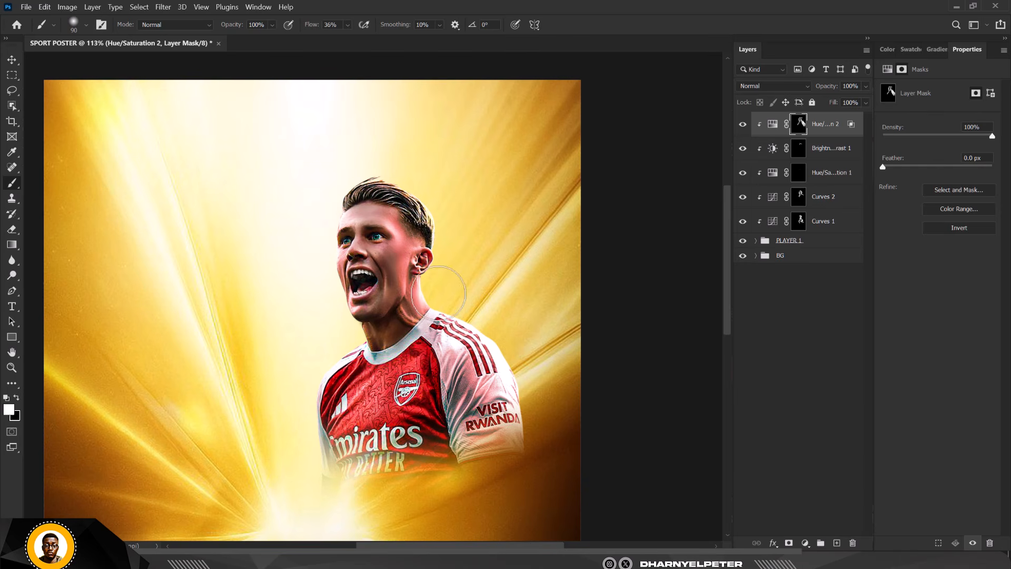
Step: Start adding another adjustment layer above the red Hue/Saturation adjustment
{"action": "scroll", "coordinate": [362, 233], "scroll_direction": "up", "scroll_amount": 4}
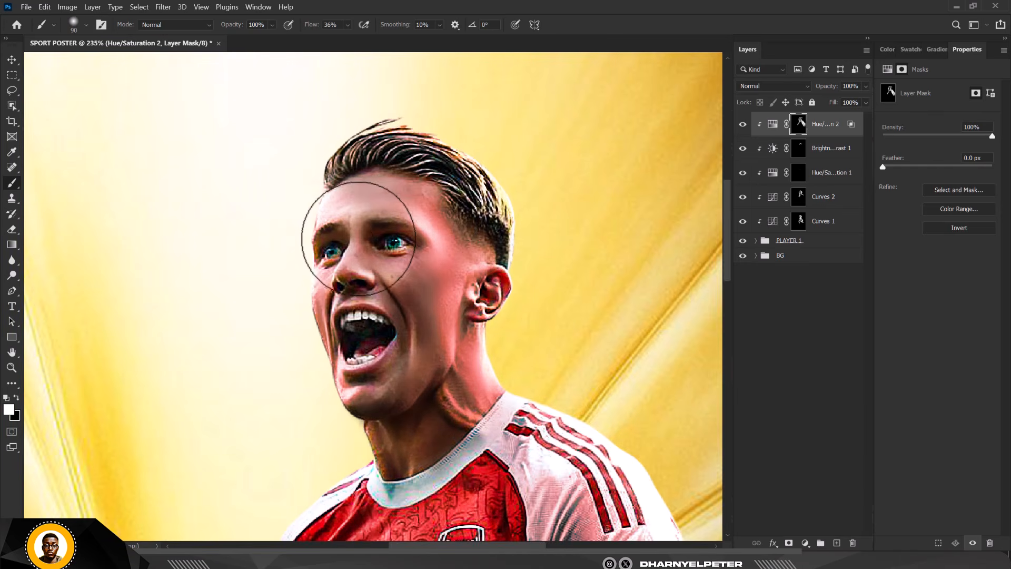
{"action": "scroll", "coordinate": [424, 263], "scroll_direction": "down", "scroll_amount": 4}
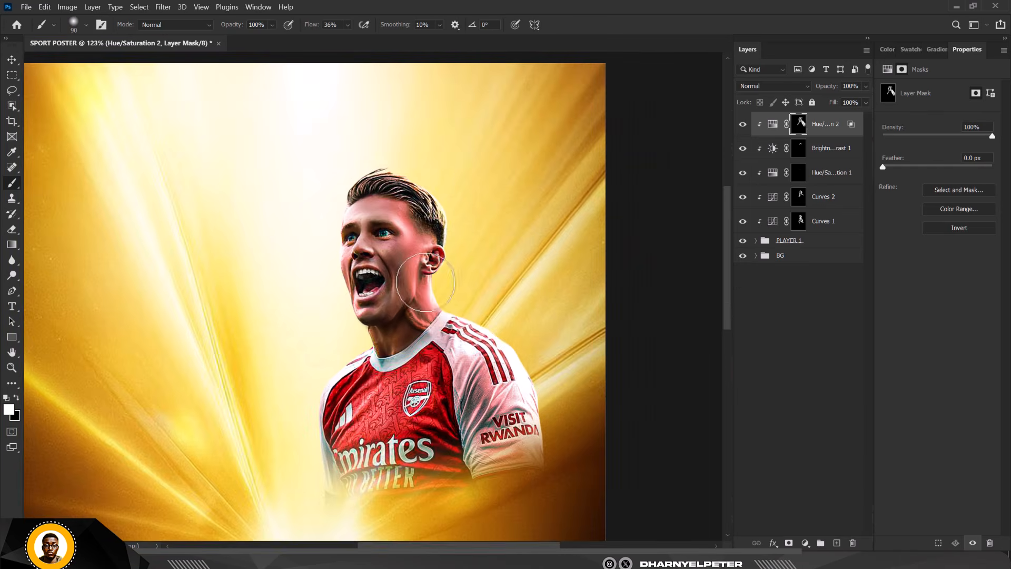
{"action": "scroll", "coordinate": [428, 317], "scroll_direction": "down", "scroll_amount": 1}
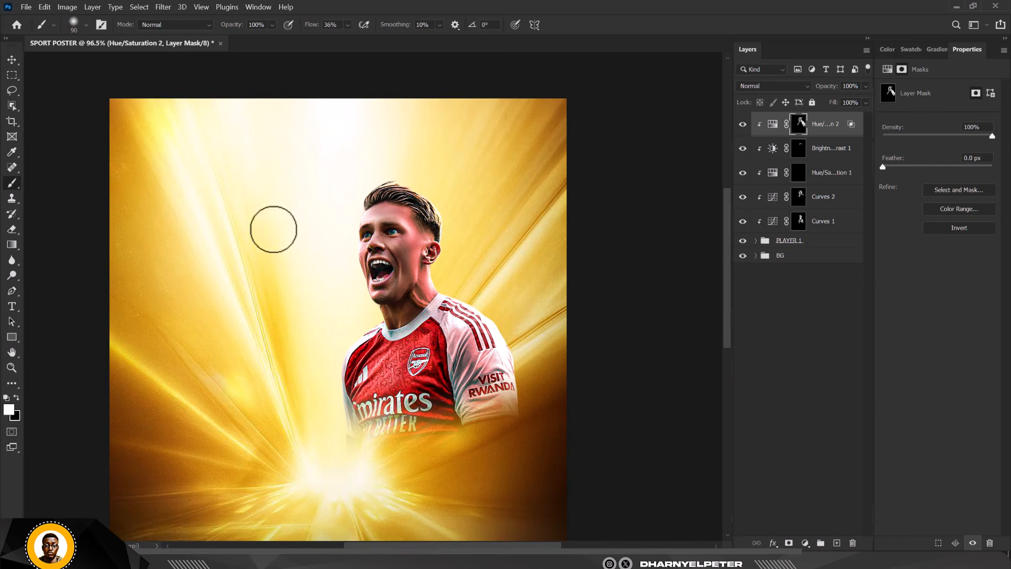
{"action": "scroll", "coordinate": [353, 205], "scroll_direction": "down", "scroll_amount": 1}
{"action": "scroll", "coordinate": [350, 191], "scroll_direction": "up", "scroll_amount": 1}
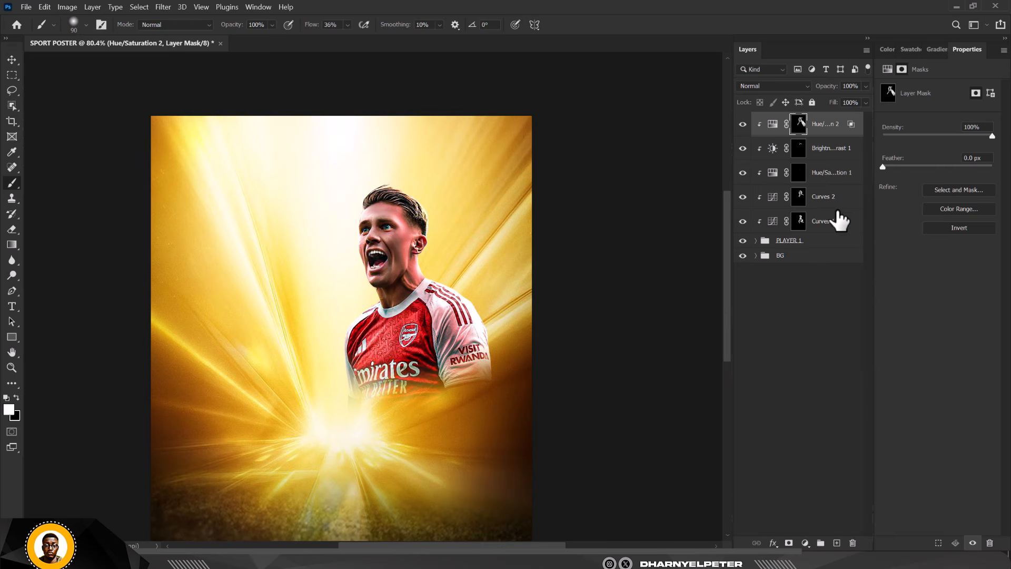
{"action": "left_click", "coordinate": [805, 543]}
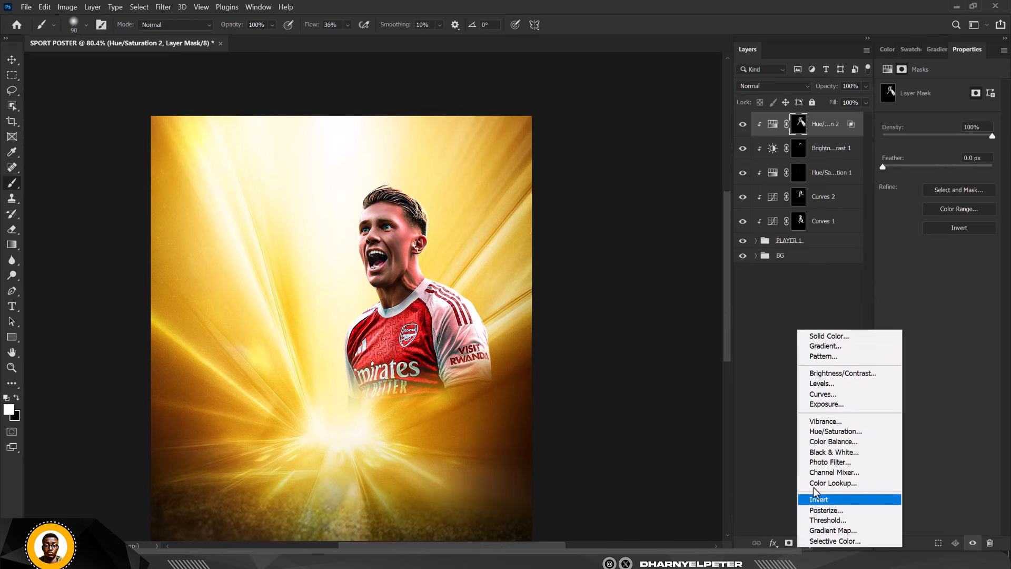
Step: Add a clipped Color Balance adjustment above the player's adjustments, with midtones Cyan-Red at +14 and shadows Yellow-Blue at +4
{"action": "left_click", "coordinate": [848, 442]}
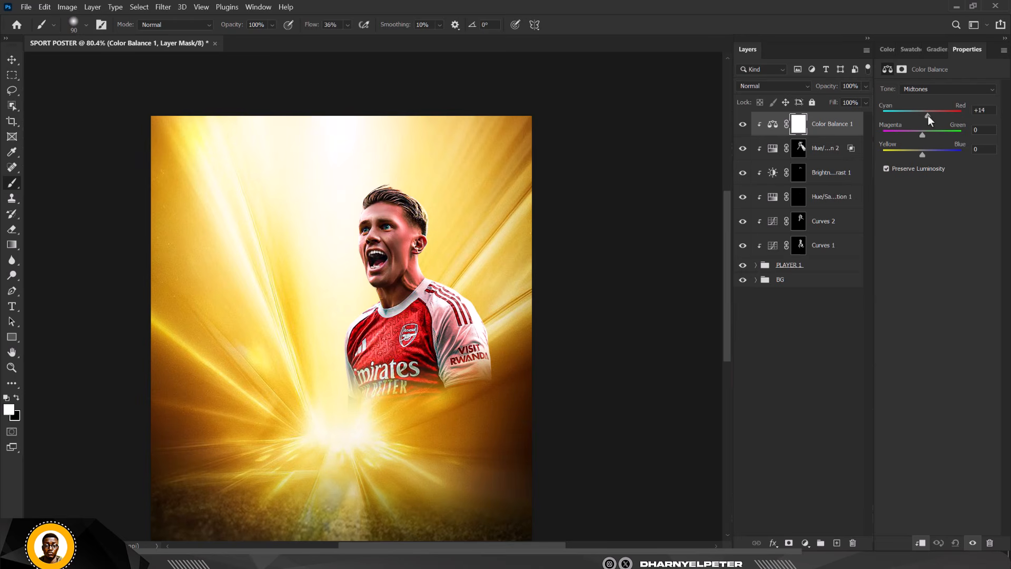
{"action": "left_click", "coordinate": [928, 91]}
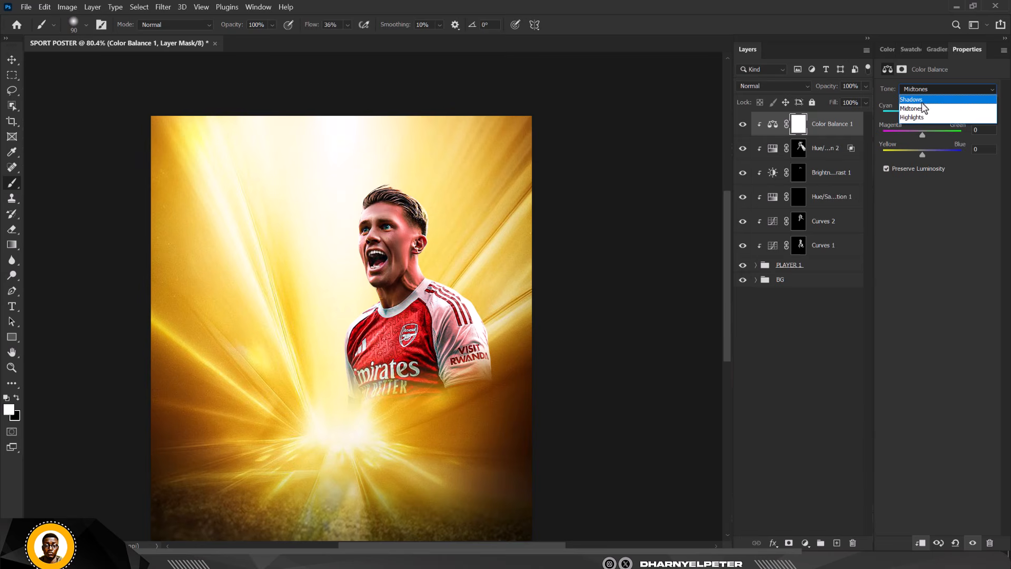
{"action": "left_click", "coordinate": [916, 99]}
{"action": "left_click_drag", "start_coordinate": [922, 154], "coordinate": [925, 155]}
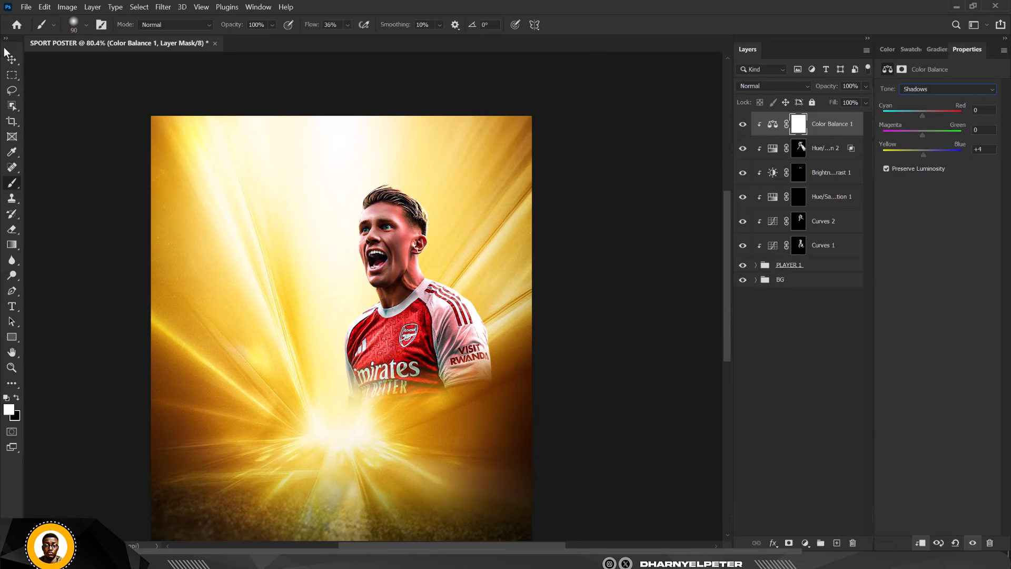
Step: Set the Color Balance highlights to +20 on the Yellow-Blue axis
{"action": "left_click", "coordinate": [918, 90]}
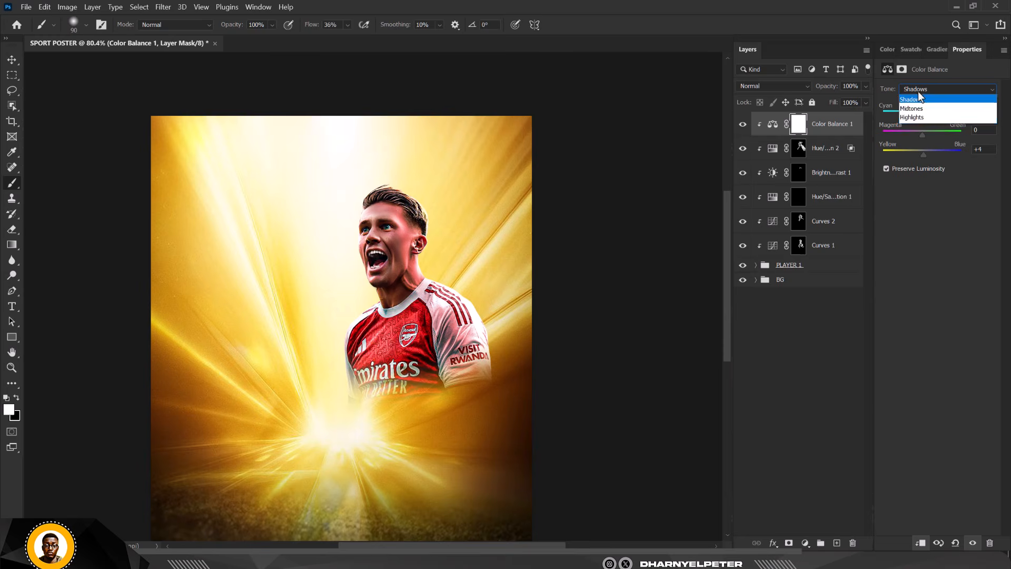
{"action": "left_click", "coordinate": [915, 118]}
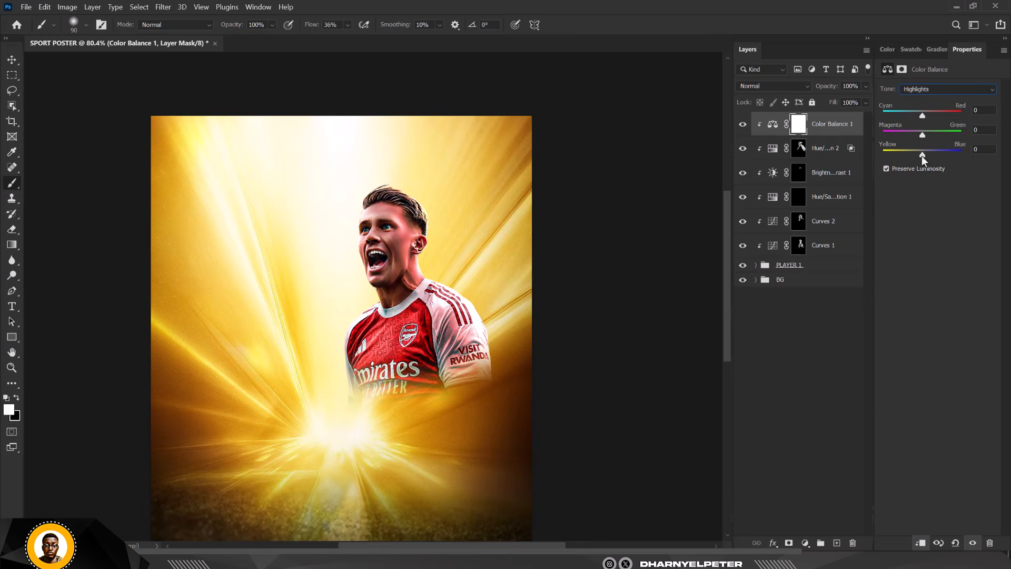
{"action": "left_click_drag", "start_coordinate": [917, 152], "coordinate": [918, 153]}
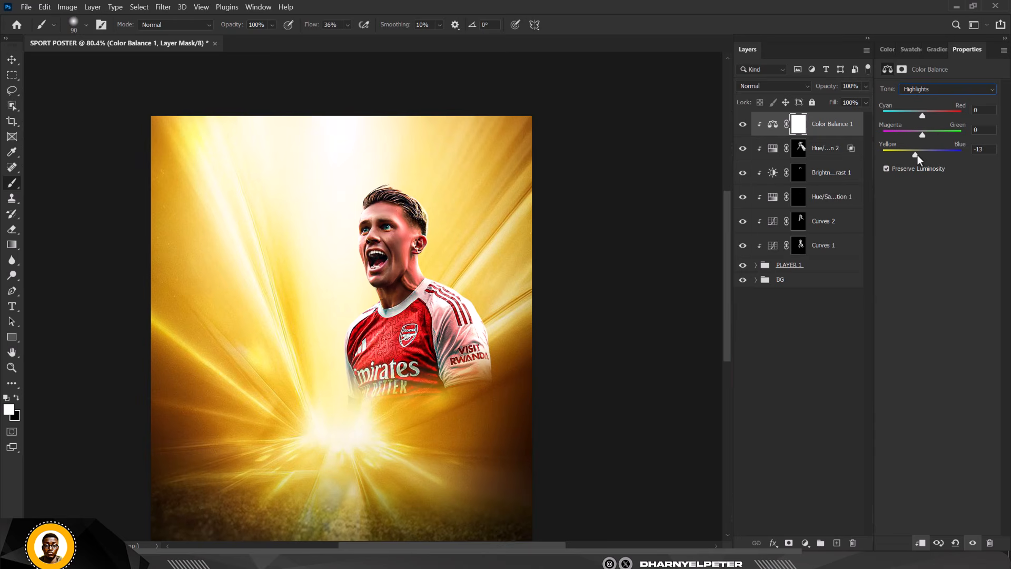
{"action": "left_click_drag", "start_coordinate": [917, 155], "coordinate": [930, 157]}
{"action": "left_click", "coordinate": [12, 60]}
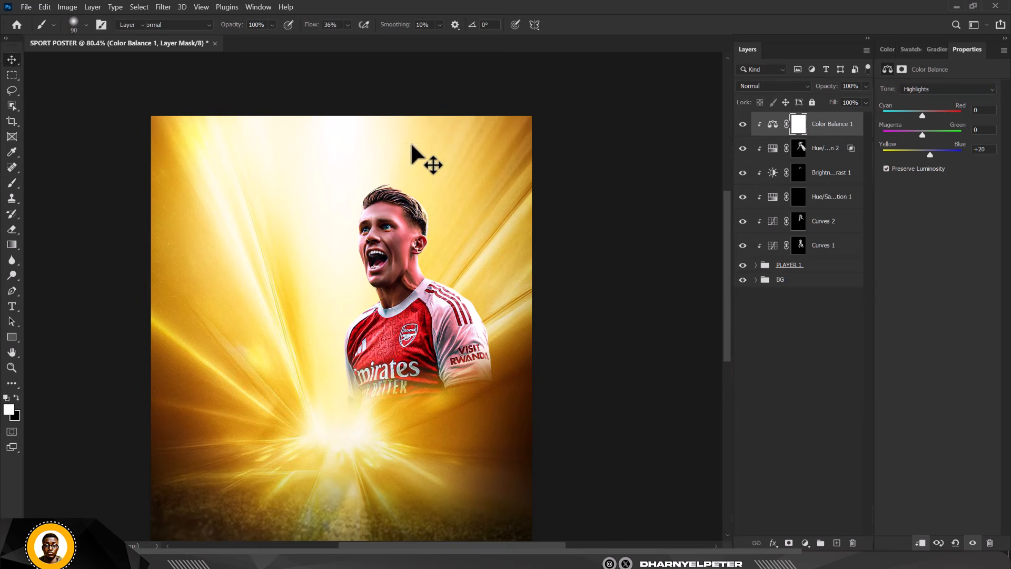
{"action": "scroll", "coordinate": [406, 131], "scroll_direction": "down", "scroll_amount": 3}
{"action": "scroll", "coordinate": [390, 211], "scroll_direction": "up", "scroll_amount": 3}
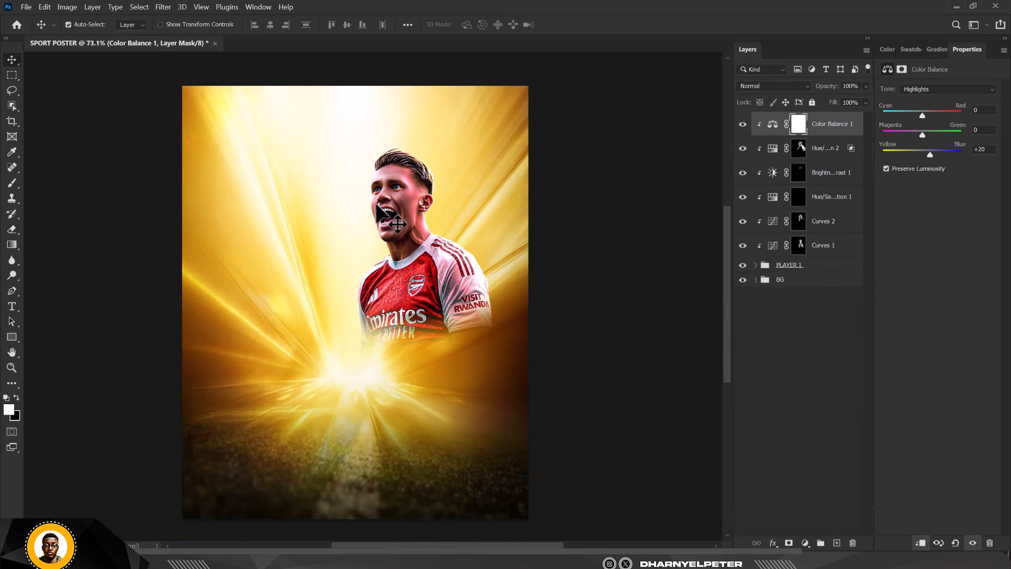
Step: Group the PLAYER 1 folder with all the adjustment layers above it and name the new group PLAYER 1
{"action": "left_click", "coordinate": [823, 268]}
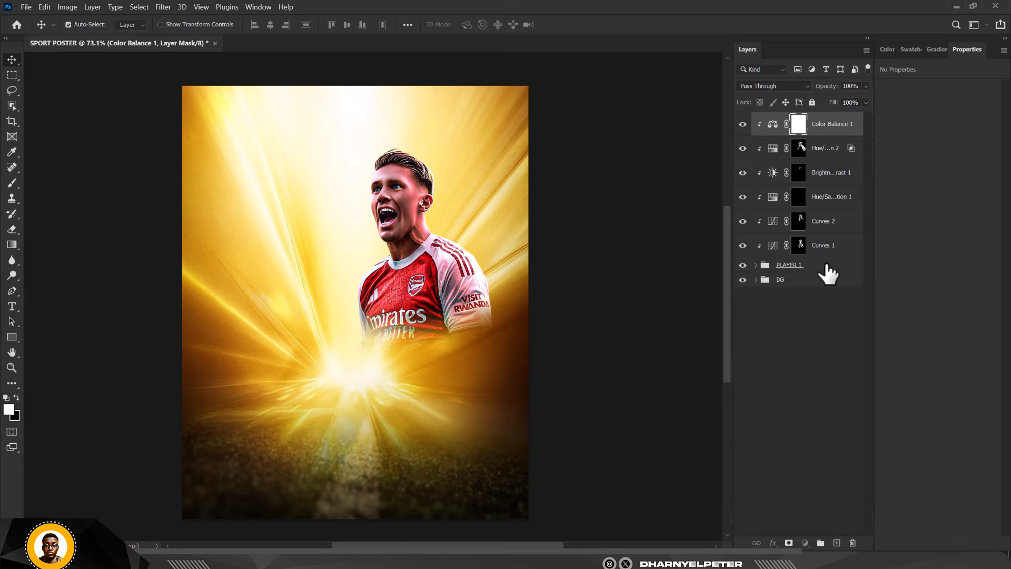
{"action": "left_click", "coordinate": [826, 125], "text": "shift"}
{"action": "key", "text": "ctrl+g"}
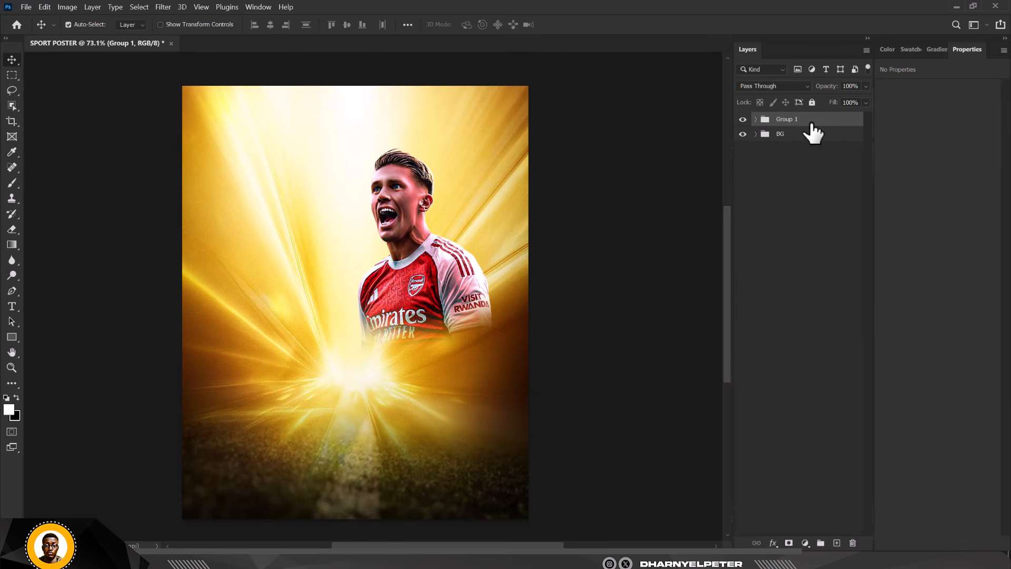
{"action": "double_click", "coordinate": [785, 119]}
{"action": "key", "text": "Return"}
Step: Scale the PLAYER 1 group to about 112% and shift it slightly left on the poster
{"action": "key", "text": "ctrl+t"}
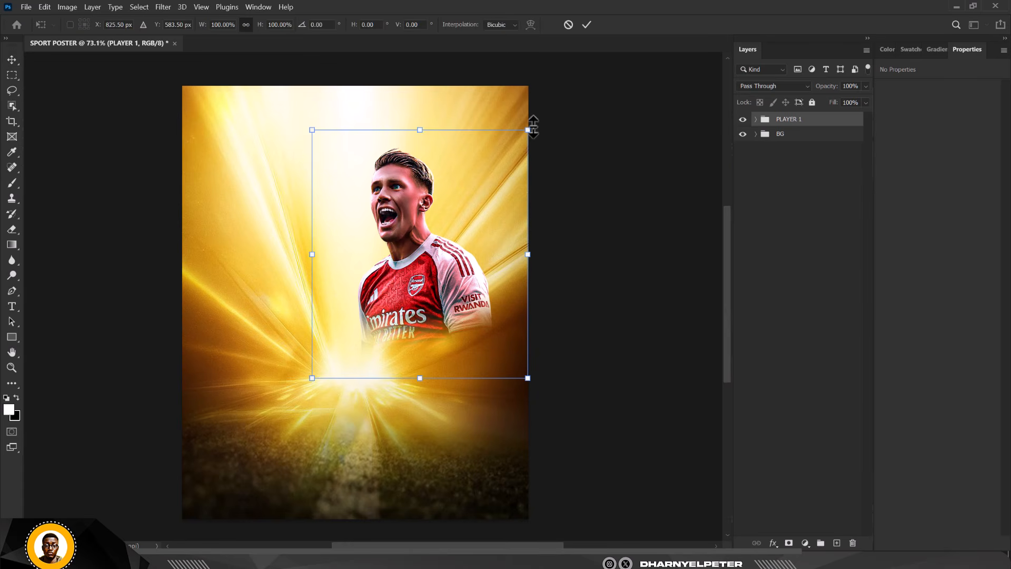
{"action": "left_click_drag", "start_coordinate": [529, 130], "coordinate": [542, 114]}
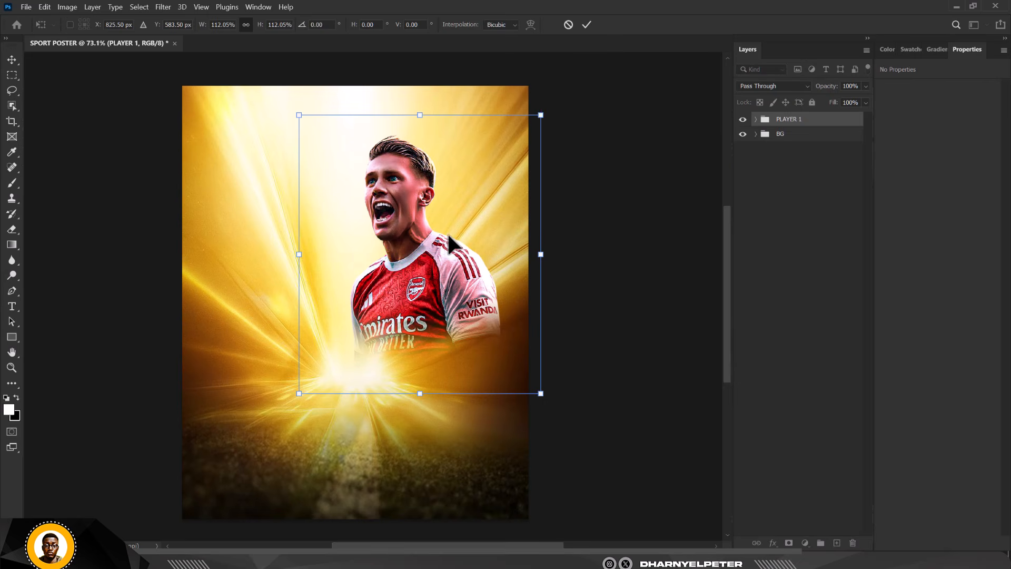
{"action": "left_click_drag", "start_coordinate": [448, 246], "coordinate": [439, 245]}
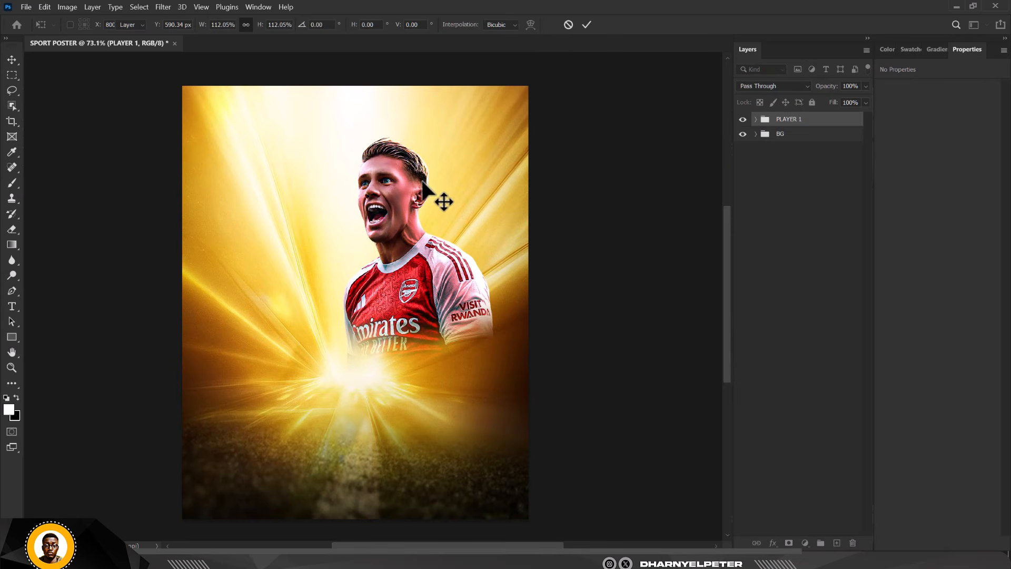
{"action": "key", "text": "Return"}
{"action": "scroll", "coordinate": [442, 201], "scroll_direction": "down", "scroll_amount": 3}
{"action": "scroll", "coordinate": [395, 216], "scroll_direction": "up", "scroll_amount": 3}
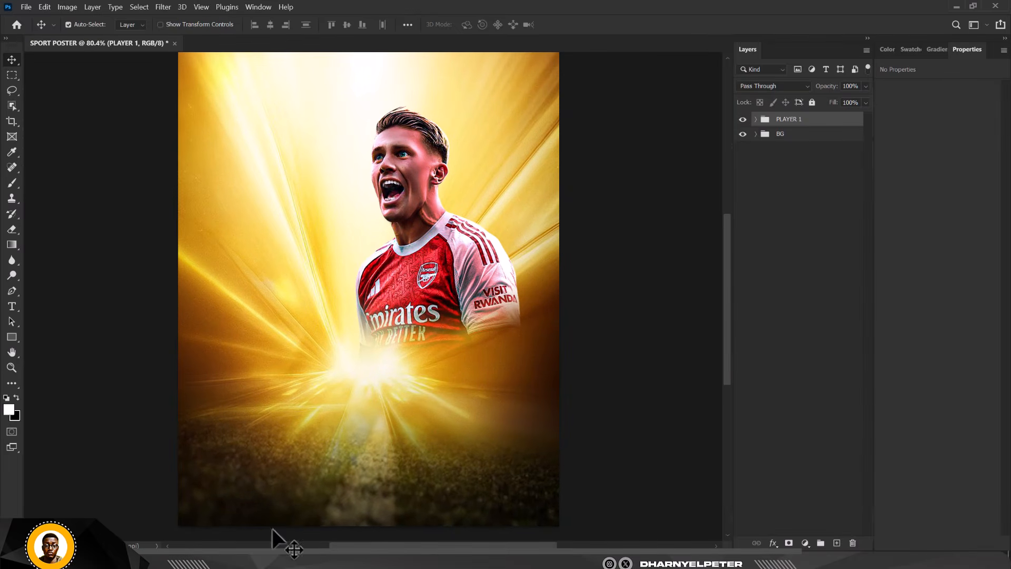
Step: Place the Background 2 image from the MATCH DAY folder, scaled to about 36.33%, lower left in front of the first player
{"action": "left_click", "coordinate": [227, 565]}
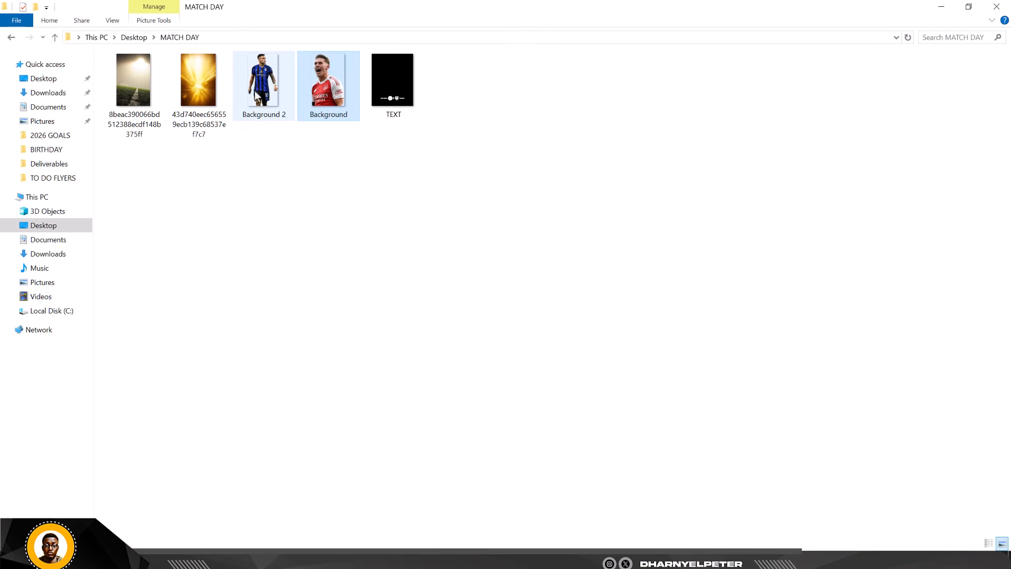
{"action": "left_click_drag", "start_coordinate": [262, 84], "coordinate": [310, 306]}
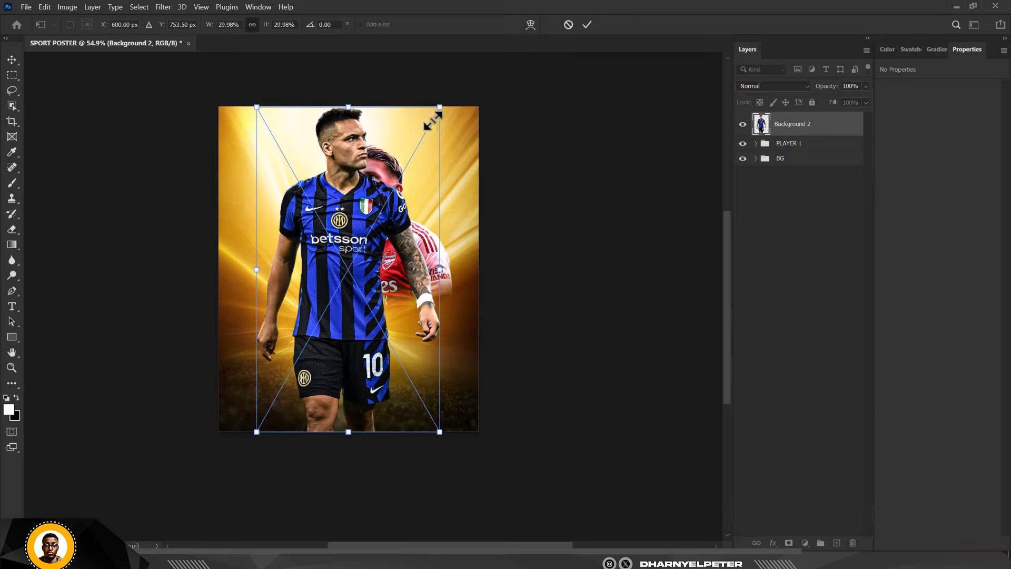
{"action": "left_click_drag", "start_coordinate": [433, 120], "coordinate": [460, 74]}
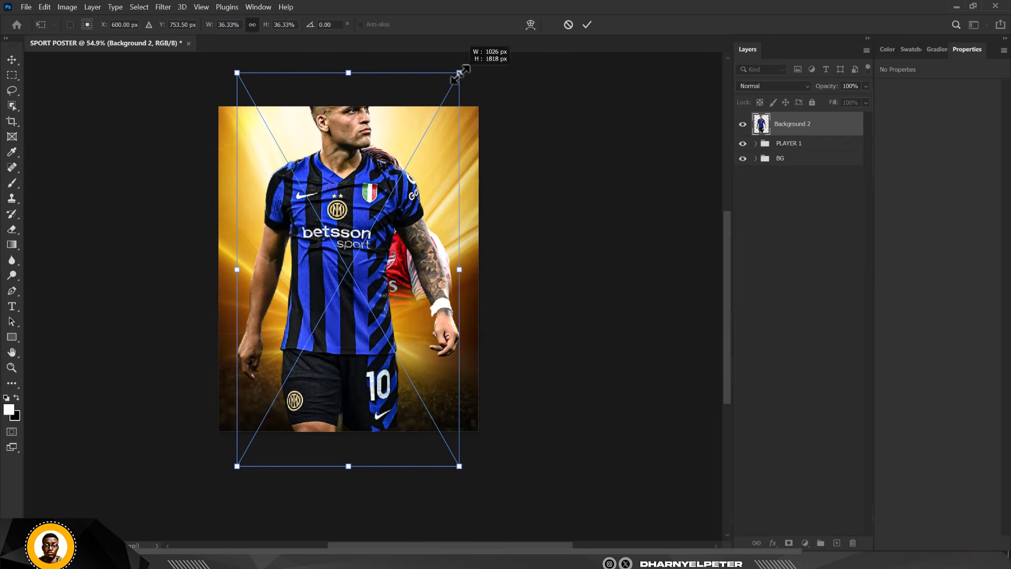
{"action": "left_click_drag", "start_coordinate": [392, 189], "coordinate": [365, 270]}
{"action": "scroll", "coordinate": [348, 179], "scroll_direction": "up", "scroll_amount": 3}
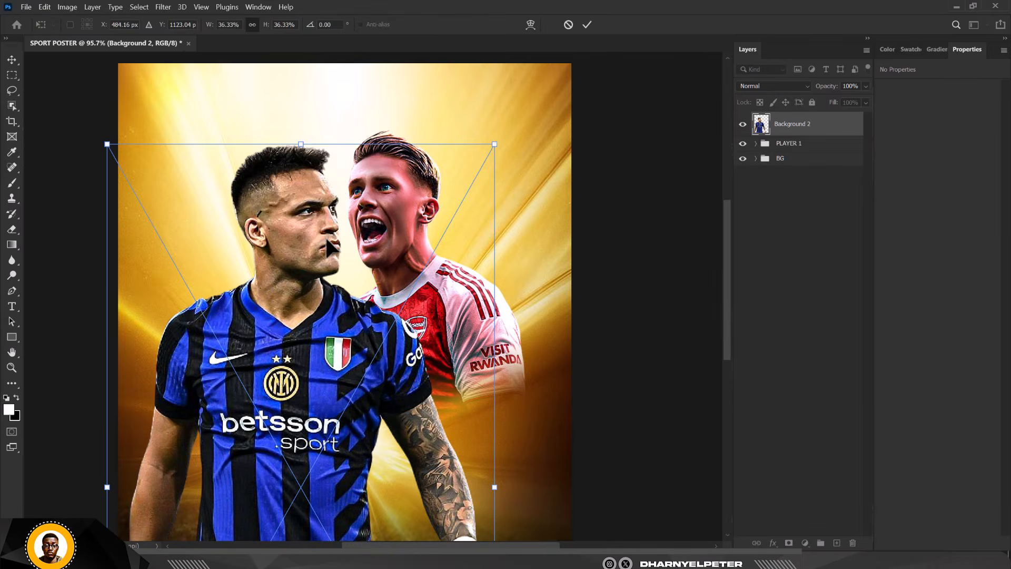
{"action": "scroll", "coordinate": [340, 216], "scroll_direction": "down", "scroll_amount": 5}
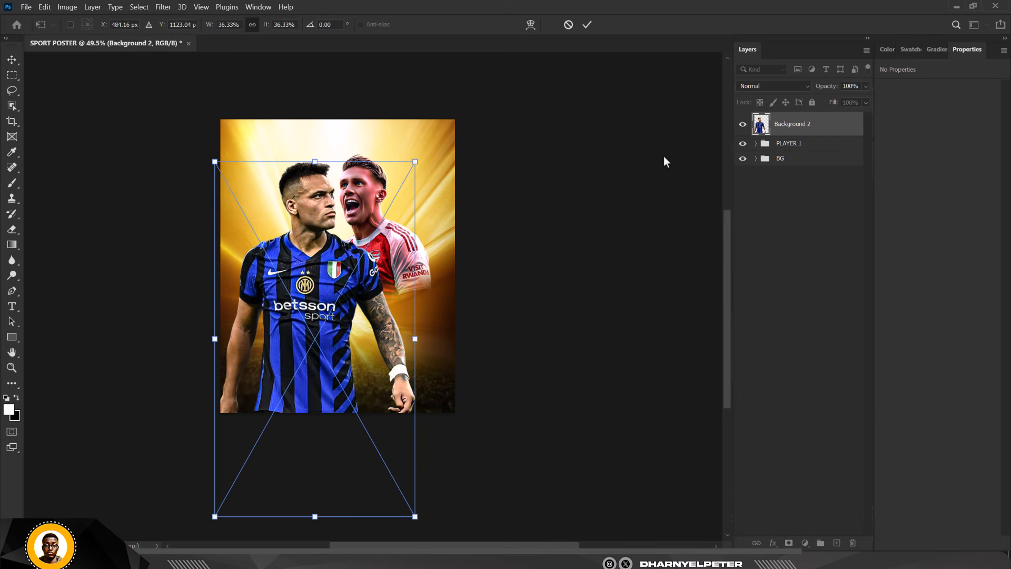
{"action": "key", "text": "Return"}
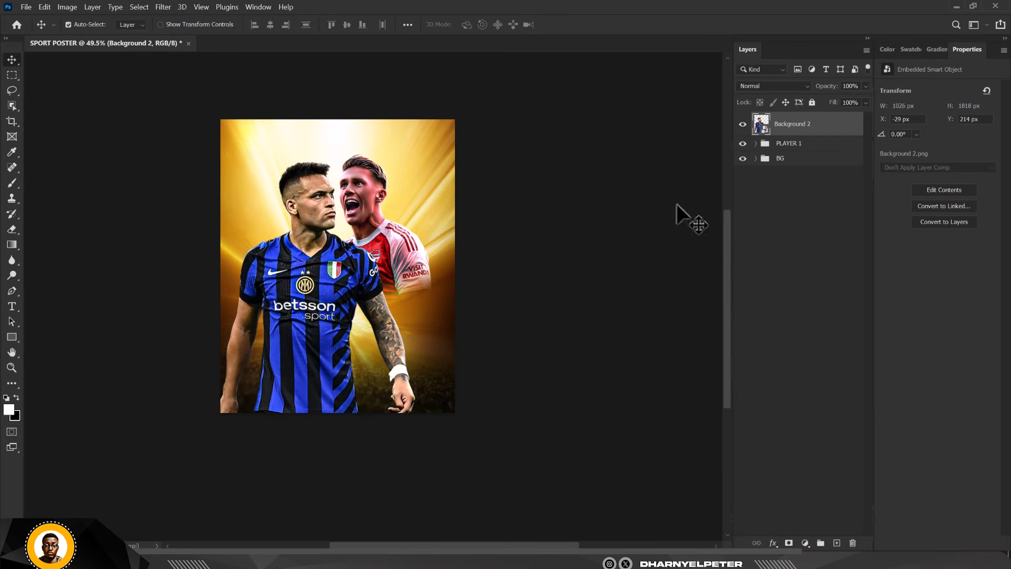
Step: Add a layer mask to Background 2 and fade out the player's lower body with a soft 800 px black brush
{"action": "left_click", "coordinate": [789, 543]}
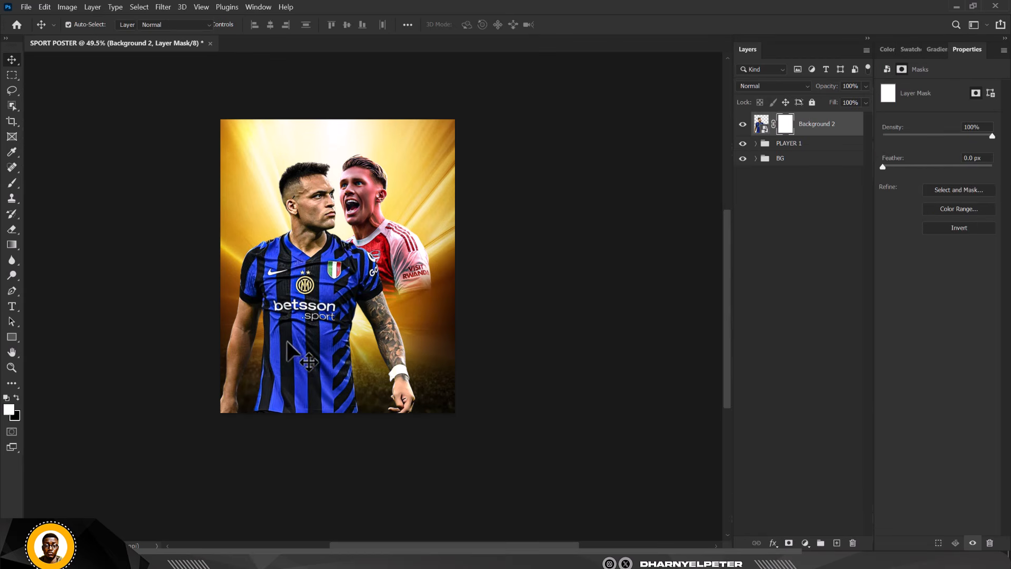
{"action": "key", "text": "b"}
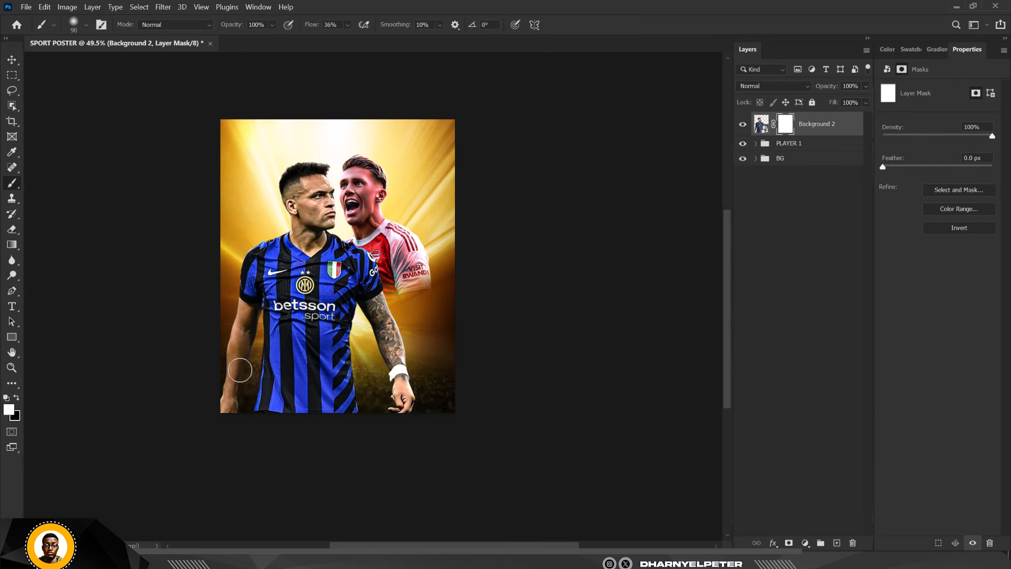
{"action": "key", "text": "bracketright"}
{"action": "mouse_move", "coordinate": [185, 425]}
{"action": "left_mouse_down"}
{"action": "mouse_move", "coordinate": [208, 484]}
{"action": "mouse_move", "coordinate": [213, 423]}
{"action": "mouse_move", "coordinate": [213, 455]}
{"action": "mouse_move", "coordinate": [223, 448]}
{"action": "mouse_move", "coordinate": [409, 477]}
{"action": "mouse_move", "coordinate": [332, 457]}
{"action": "mouse_move", "coordinate": [383, 442]}
{"action": "left_mouse_up"}
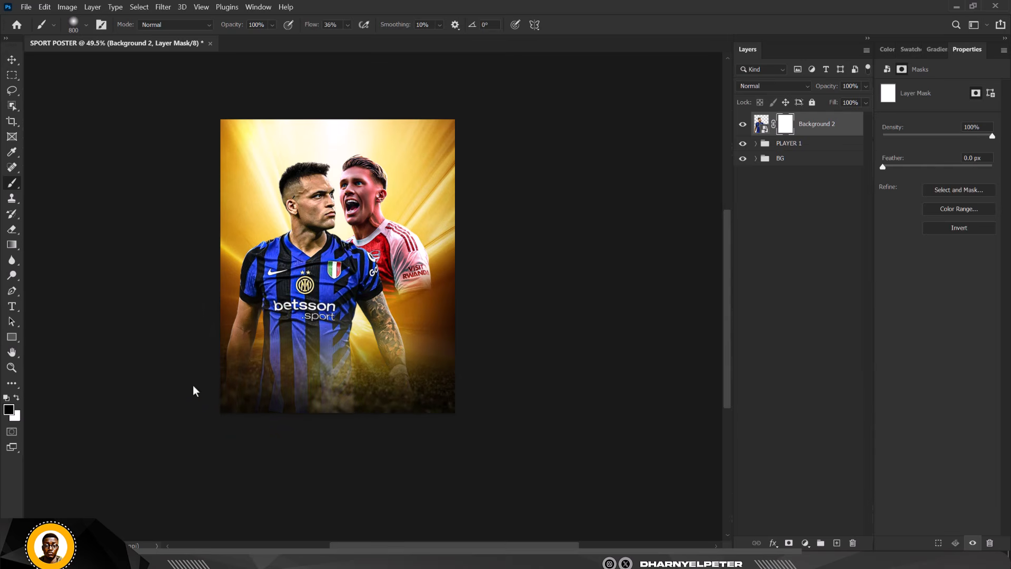
{"action": "mouse_move", "coordinate": [204, 303]}
{"action": "left_mouse_down"}
{"action": "mouse_move", "coordinate": [187, 389]}
{"action": "mouse_move", "coordinate": [350, 379]}
{"action": "mouse_move", "coordinate": [374, 409]}
{"action": "mouse_move", "coordinate": [373, 374]}
{"action": "mouse_move", "coordinate": [368, 396]}
{"action": "mouse_move", "coordinate": [355, 396]}
{"action": "left_mouse_up"}
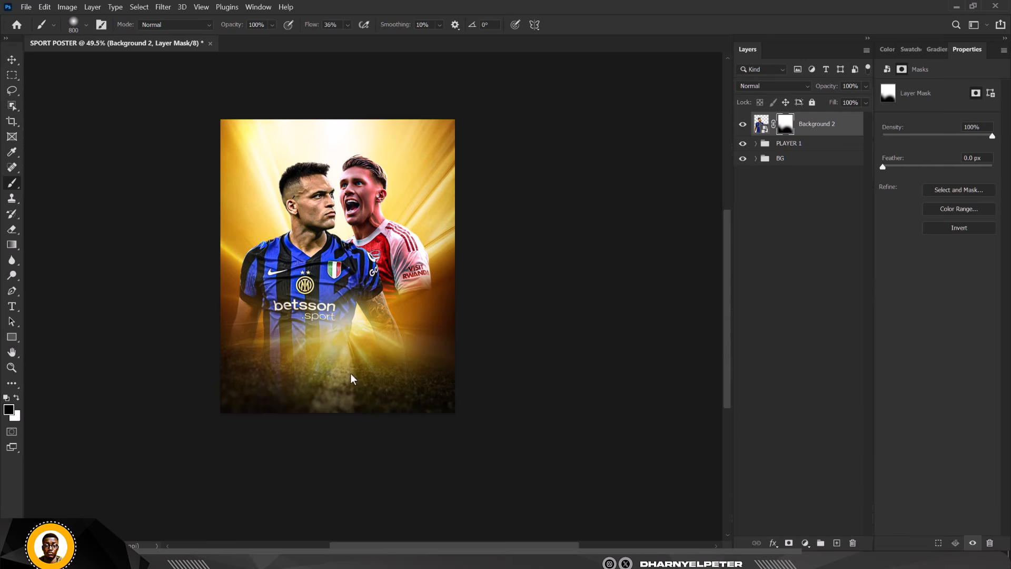
Step: Refine the Background 2 mask with a 175 px brush, hiding the remaining forearms and lower shirt below the sponsor text
{"action": "scroll", "coordinate": [352, 378], "scroll_direction": "up", "scroll_amount": 4}
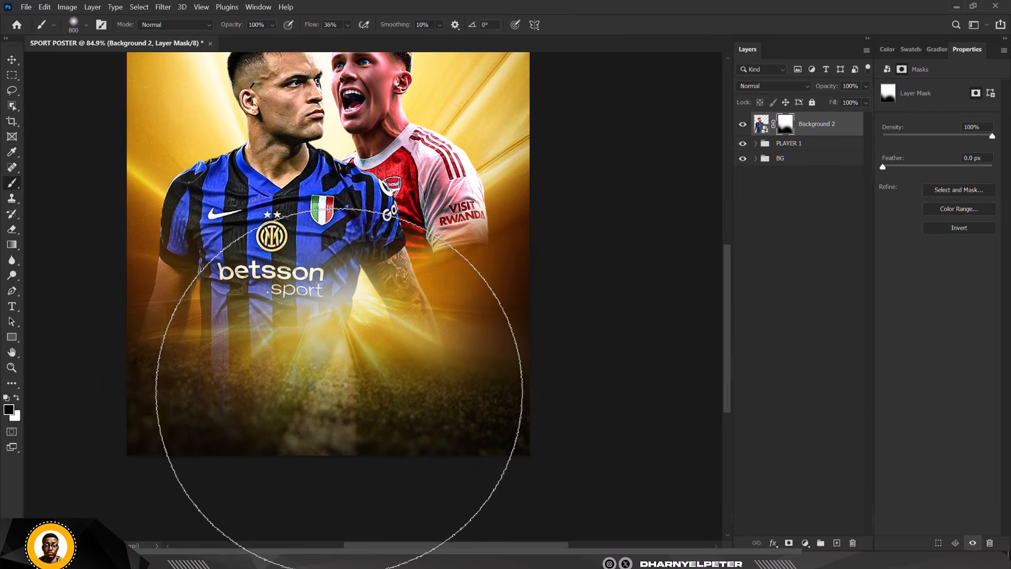
{"action": "key", "text": "bracketleft"}
{"action": "key", "text": "bracketleft"}
{"action": "key", "text": "bracketleft"}
{"action": "key", "text": "bracketleft"}
{"action": "key", "text": "bracketleft"}
{"action": "key", "text": "bracketleft"}
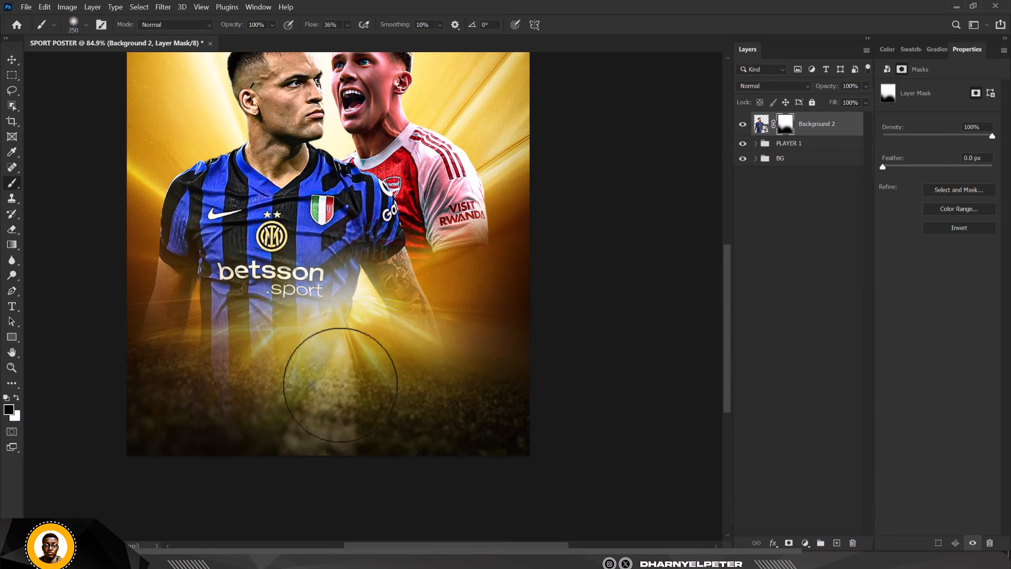
{"action": "key", "text": "bracketleft"}
{"action": "key", "text": "bracketleft"}
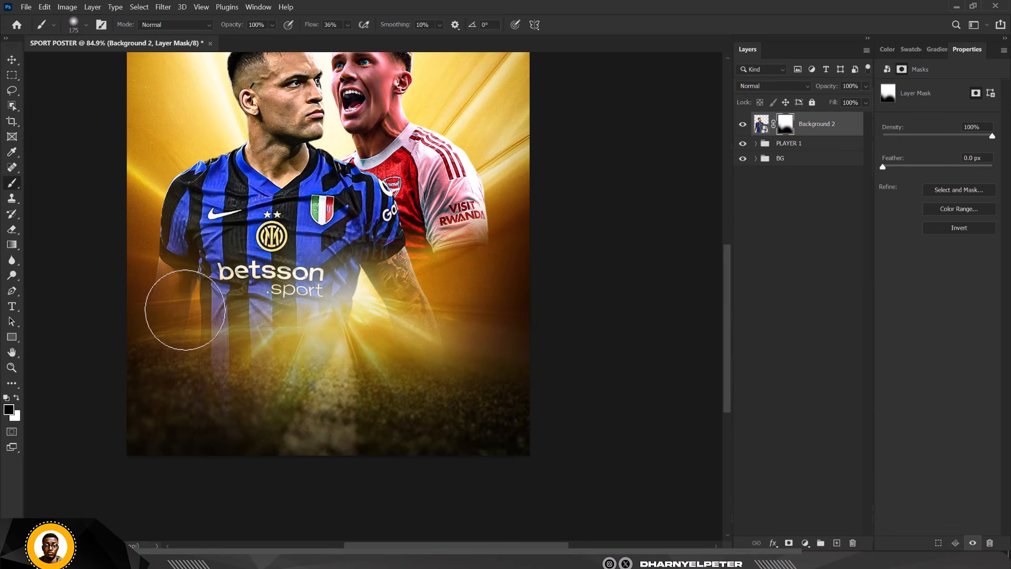
{"action": "mouse_move", "coordinate": [185, 310]}
{"action": "left_mouse_down"}
{"action": "mouse_move", "coordinate": [146, 311]}
{"action": "mouse_move", "coordinate": [146, 348]}
{"action": "mouse_move", "coordinate": [168, 330]}
{"action": "mouse_move", "coordinate": [159, 295]}
{"action": "mouse_move", "coordinate": [189, 350]}
{"action": "mouse_move", "coordinate": [207, 354]}
{"action": "mouse_move", "coordinate": [196, 374]}
{"action": "mouse_move", "coordinate": [251, 347]}
{"action": "mouse_move", "coordinate": [292, 356]}
{"action": "mouse_move", "coordinate": [322, 338]}
{"action": "mouse_move", "coordinate": [334, 308]}
{"action": "mouse_move", "coordinate": [328, 333]}
{"action": "mouse_move", "coordinate": [228, 340]}
{"action": "mouse_move", "coordinate": [286, 342]}
{"action": "mouse_move", "coordinate": [204, 322]}
{"action": "mouse_move", "coordinate": [213, 361]}
{"action": "mouse_move", "coordinate": [332, 337]}
{"action": "mouse_move", "coordinate": [417, 300]}
{"action": "mouse_move", "coordinate": [412, 288]}
{"action": "mouse_move", "coordinate": [428, 308]}
{"action": "mouse_move", "coordinate": [403, 329]}
{"action": "mouse_move", "coordinate": [406, 347]}
{"action": "mouse_move", "coordinate": [417, 347]}
{"action": "mouse_move", "coordinate": [380, 344]}
{"action": "mouse_move", "coordinate": [426, 370]}
{"action": "mouse_move", "coordinate": [413, 316]}
{"action": "mouse_move", "coordinate": [393, 308]}
{"action": "mouse_move", "coordinate": [388, 322]}
{"action": "mouse_move", "coordinate": [330, 231]}
{"action": "mouse_move", "coordinate": [345, 277]}
{"action": "mouse_move", "coordinate": [339, 250]}
{"action": "mouse_move", "coordinate": [361, 236]}
{"action": "mouse_move", "coordinate": [378, 243]}
{"action": "mouse_move", "coordinate": [380, 263]}
{"action": "left_mouse_up"}
{"action": "key", "text": "x"}
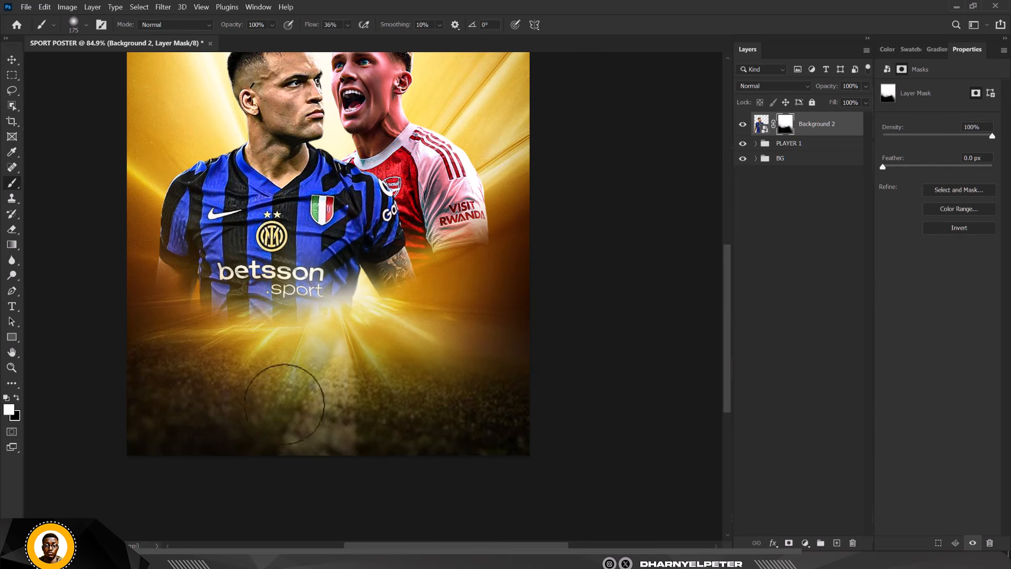
Step: Scale the masked Background 2 player to 88% and reposition him slightly left and lower beside the first player
{"action": "scroll", "coordinate": [285, 404], "scroll_direction": "down", "scroll_amount": 4}
{"action": "scroll", "coordinate": [261, 187], "scroll_direction": "up", "scroll_amount": 2}
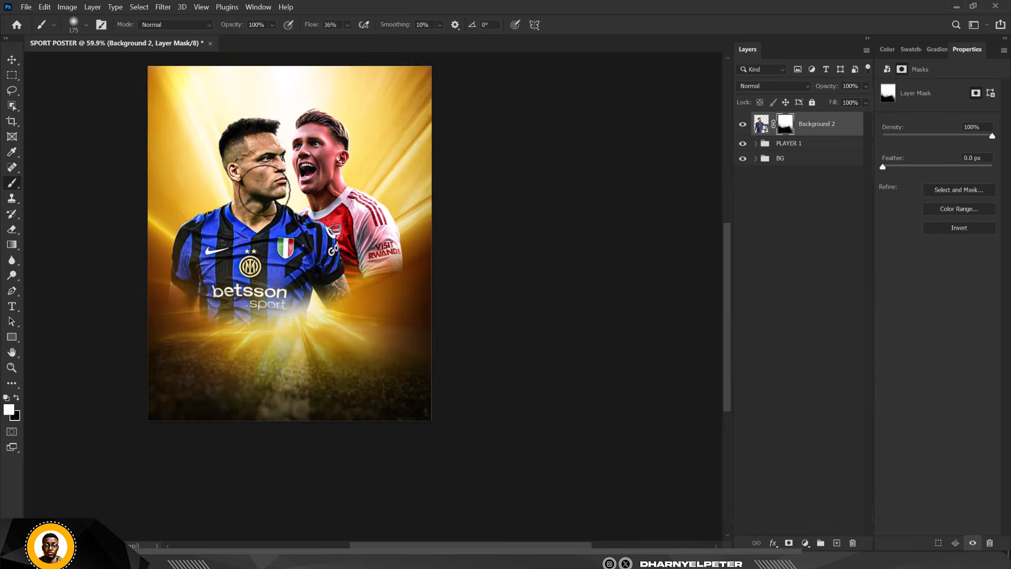
{"action": "scroll", "coordinate": [261, 187], "scroll_direction": "up", "scroll_amount": 2}
{"action": "left_click", "coordinate": [827, 139]}
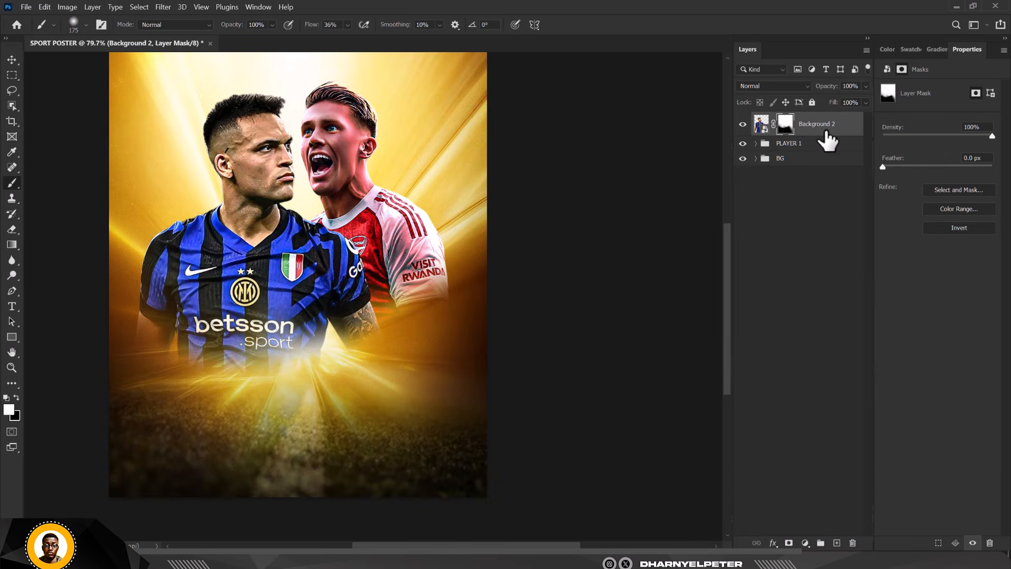
{"action": "key", "text": "ctrl+t"}
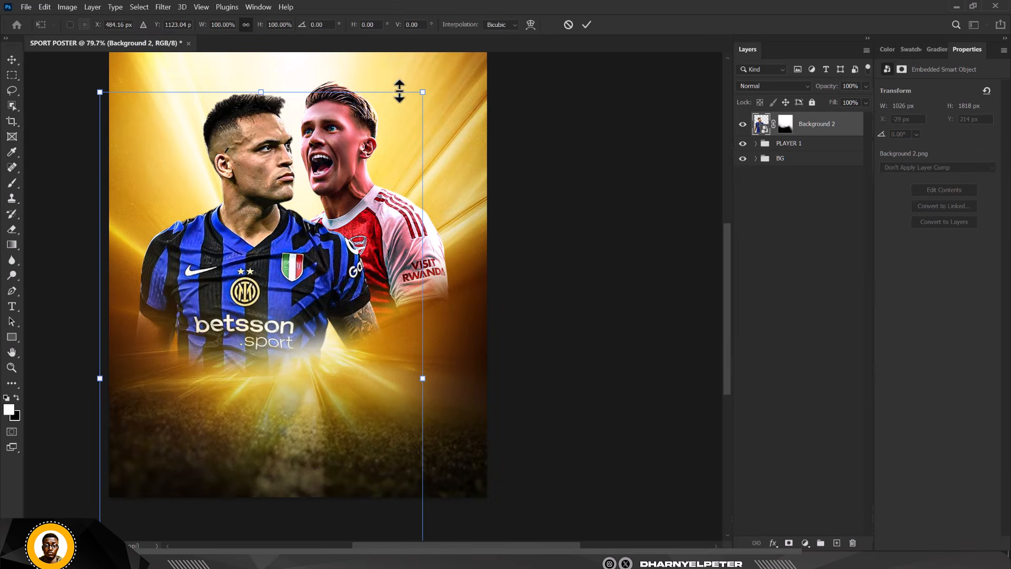
{"action": "left_click_drag", "start_coordinate": [425, 90], "coordinate": [398, 120]}
{"action": "left_click_drag", "start_coordinate": [307, 303], "coordinate": [289, 310]}
{"action": "scroll", "coordinate": [279, 287], "scroll_direction": "down", "scroll_amount": 2}
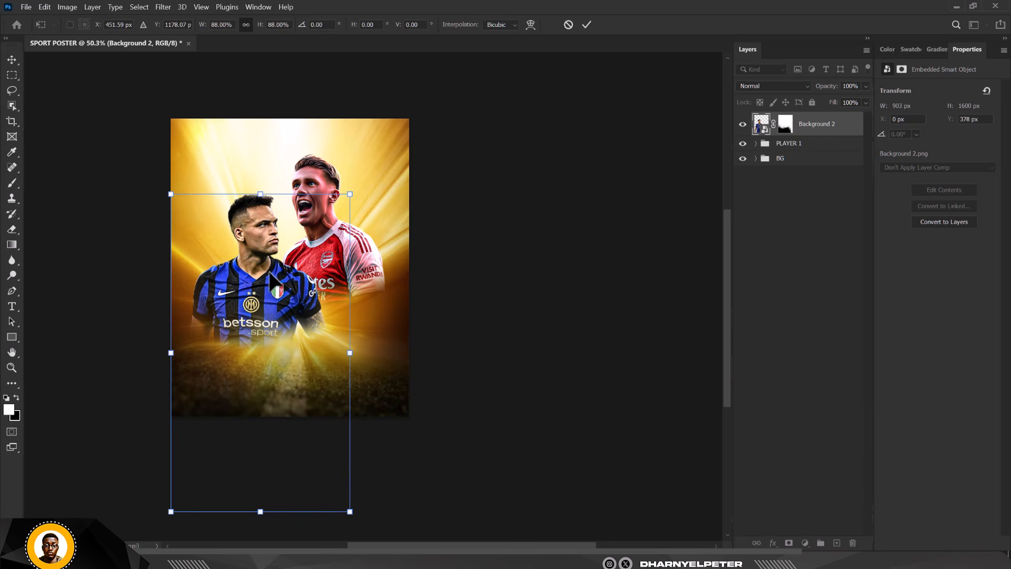
{"action": "left_click_drag", "start_coordinate": [270, 274], "coordinate": [263, 265]}
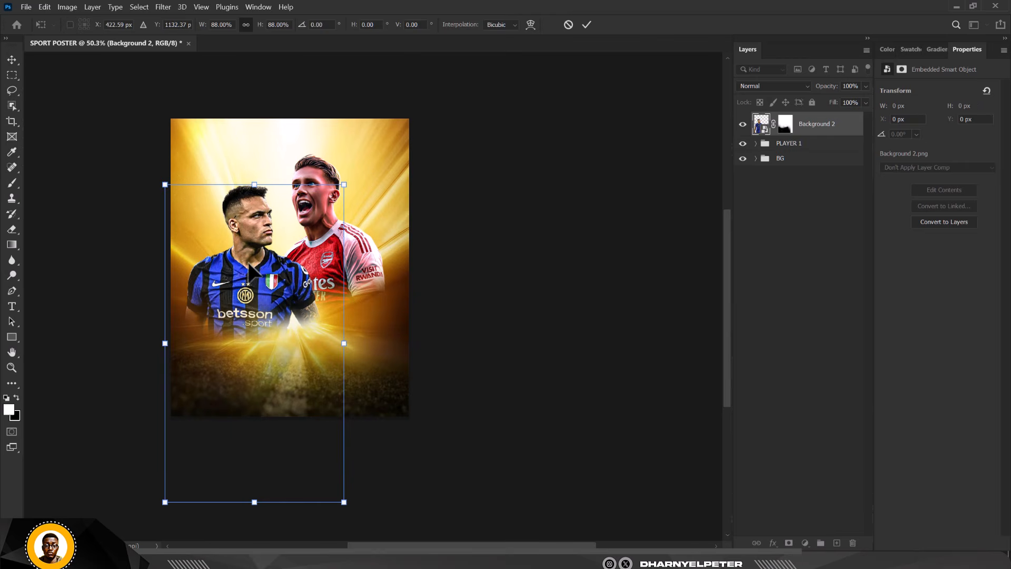
{"action": "key", "text": "Return"}
{"action": "key", "text": "b"}
{"action": "scroll", "coordinate": [244, 219], "scroll_direction": "up", "scroll_amount": 3}
{"action": "scroll", "coordinate": [245, 218], "scroll_direction": "up", "scroll_amount": 3}
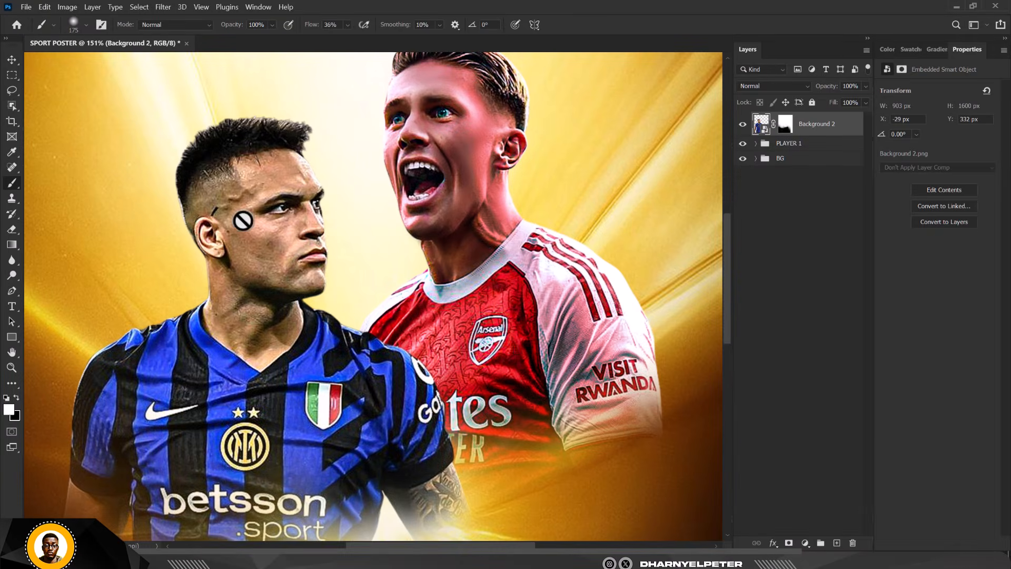
{"action": "left_click", "coordinate": [14, 63]}
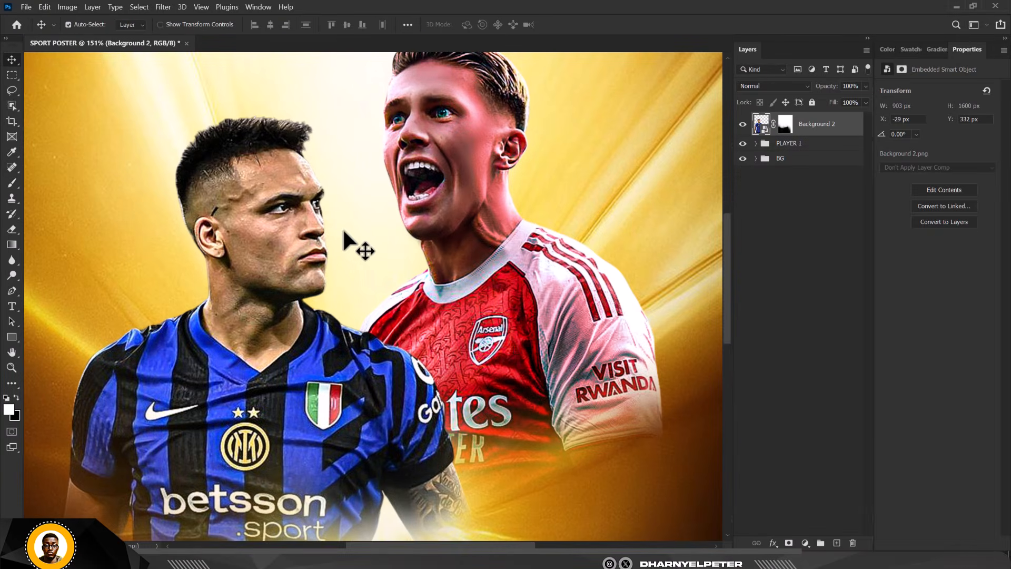
Step: Convert the masked Background 2 layer to a smart object and duplicate it
{"action": "scroll", "coordinate": [354, 244], "scroll_direction": "down", "scroll_amount": 2}
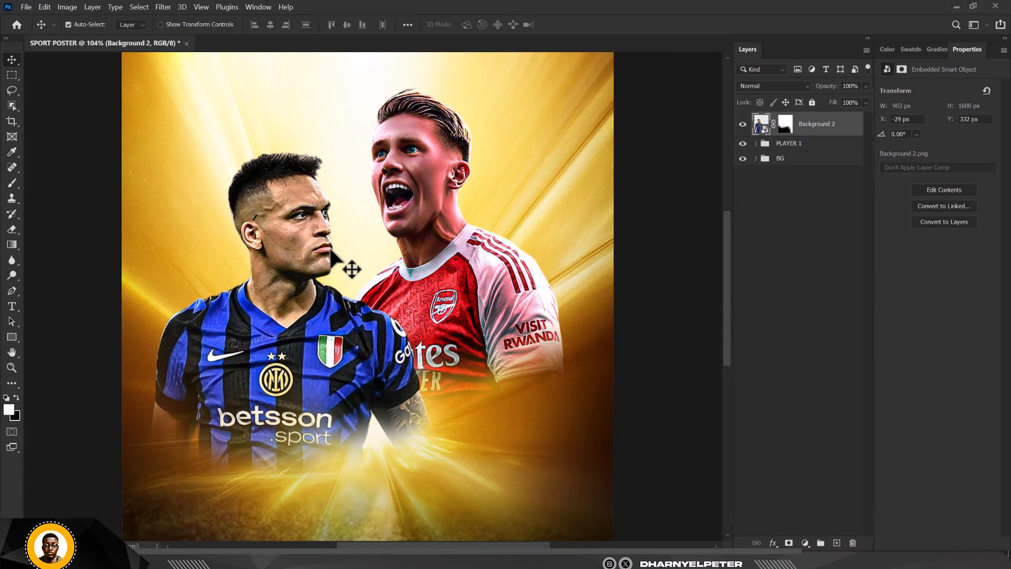
{"action": "scroll", "coordinate": [266, 214], "scroll_direction": "up", "scroll_amount": 3}
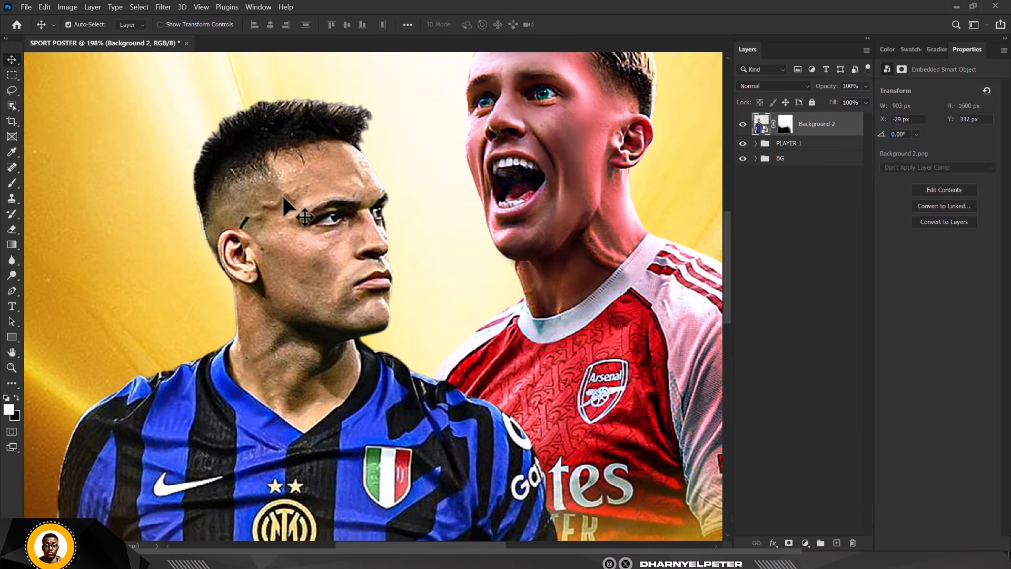
{"action": "scroll", "coordinate": [284, 198], "scroll_direction": "down", "scroll_amount": 2}
{"action": "scroll", "coordinate": [284, 199], "scroll_direction": "up", "scroll_amount": 3}
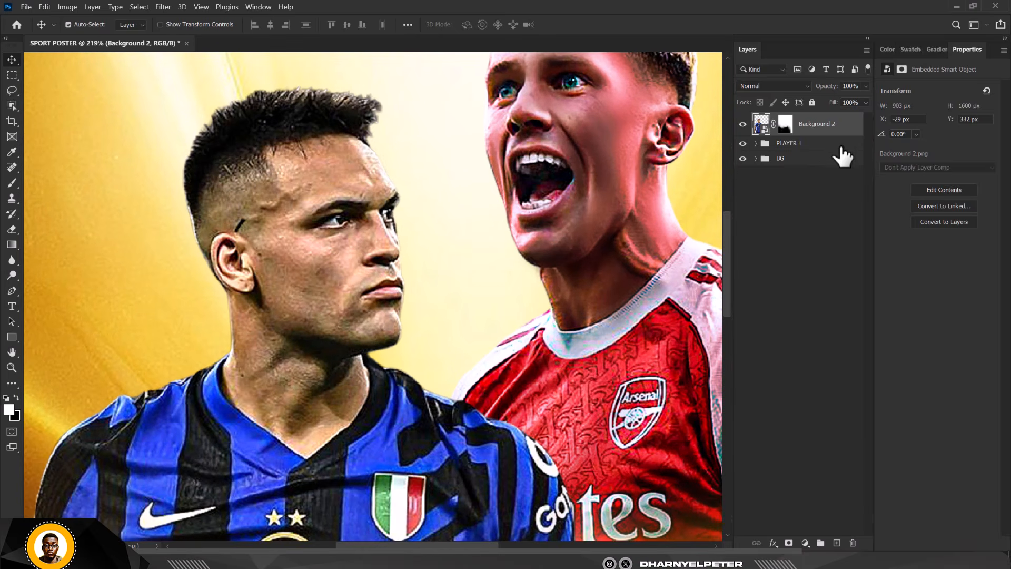
{"action": "scroll", "coordinate": [330, 227], "scroll_direction": "down", "scroll_amount": 1}
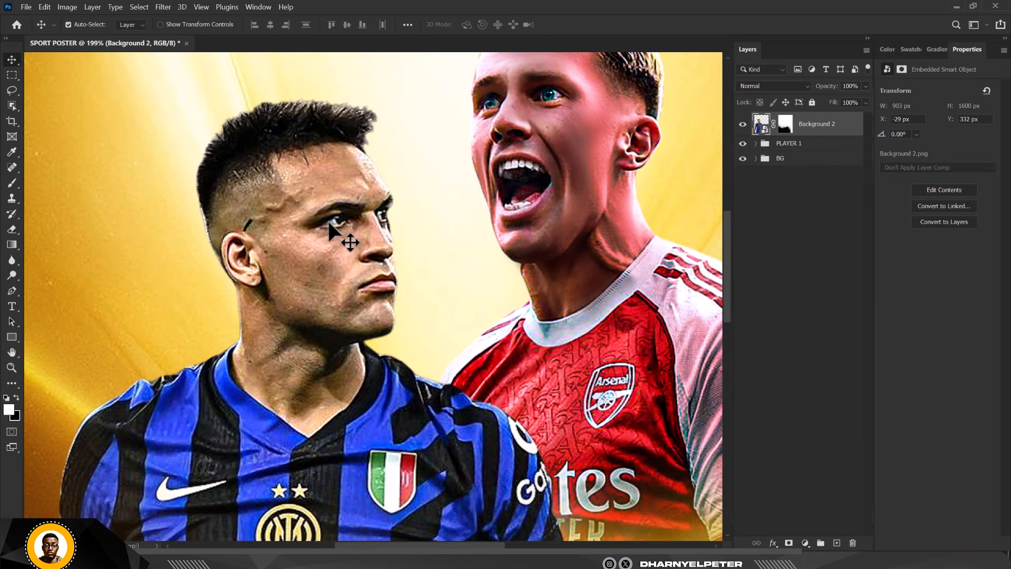
{"action": "scroll", "coordinate": [460, 245], "scroll_direction": "down", "scroll_amount": 2}
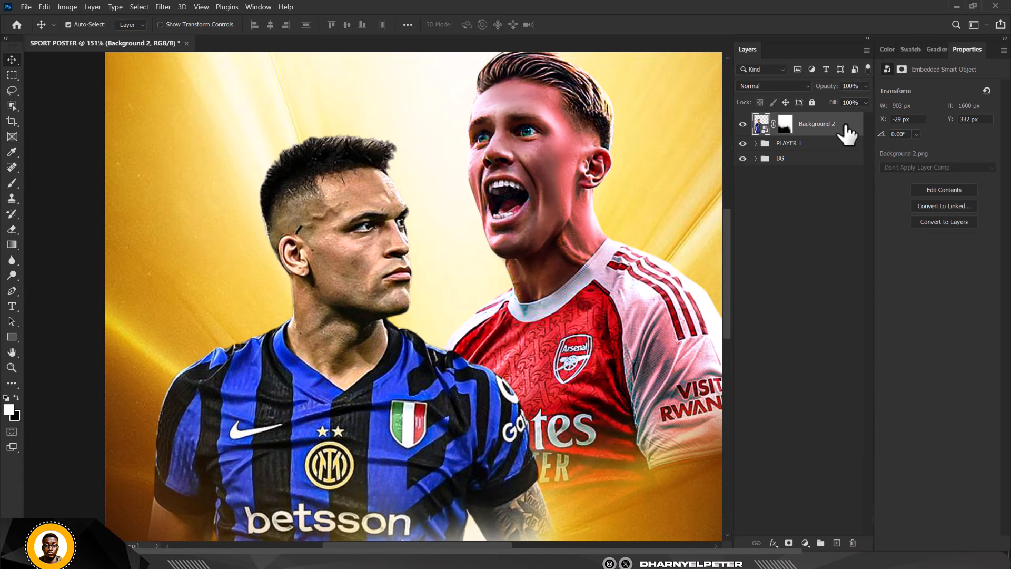
{"action": "scroll", "coordinate": [399, 270], "scroll_direction": "down", "scroll_amount": 2}
{"action": "right_click", "coordinate": [835, 131]}
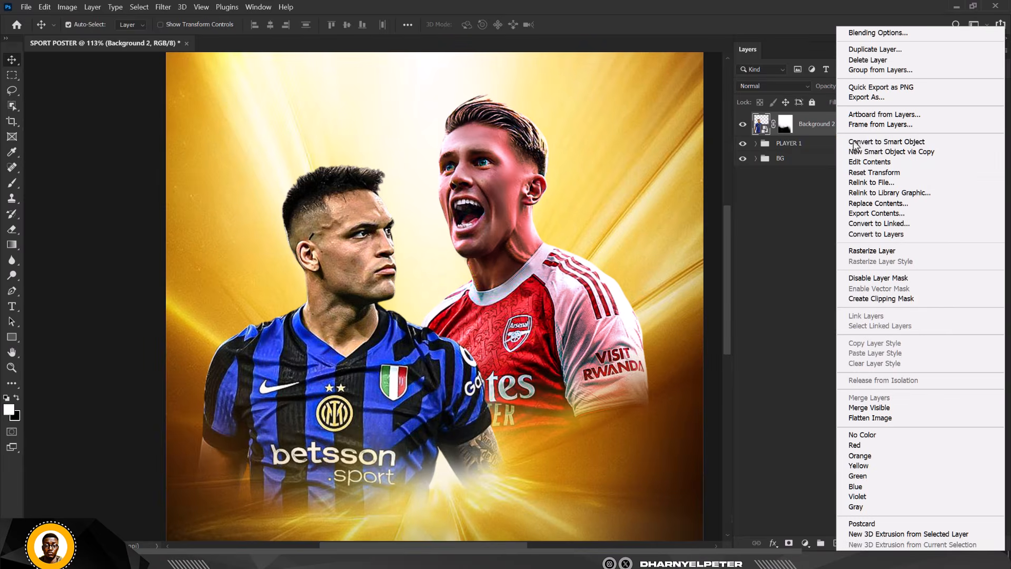
{"action": "left_click", "coordinate": [884, 141]}
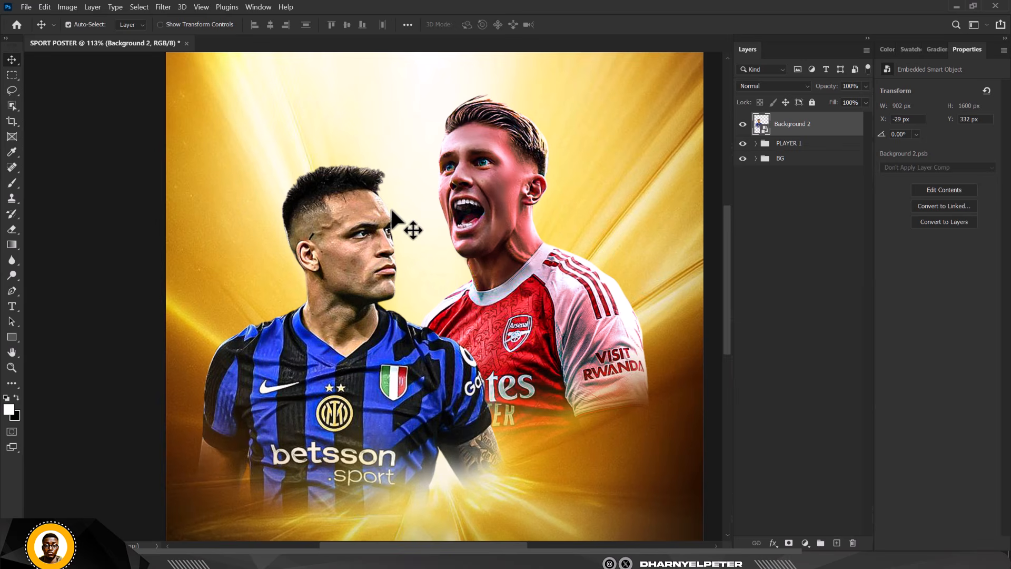
{"action": "key", "text": "ctrl+j"}
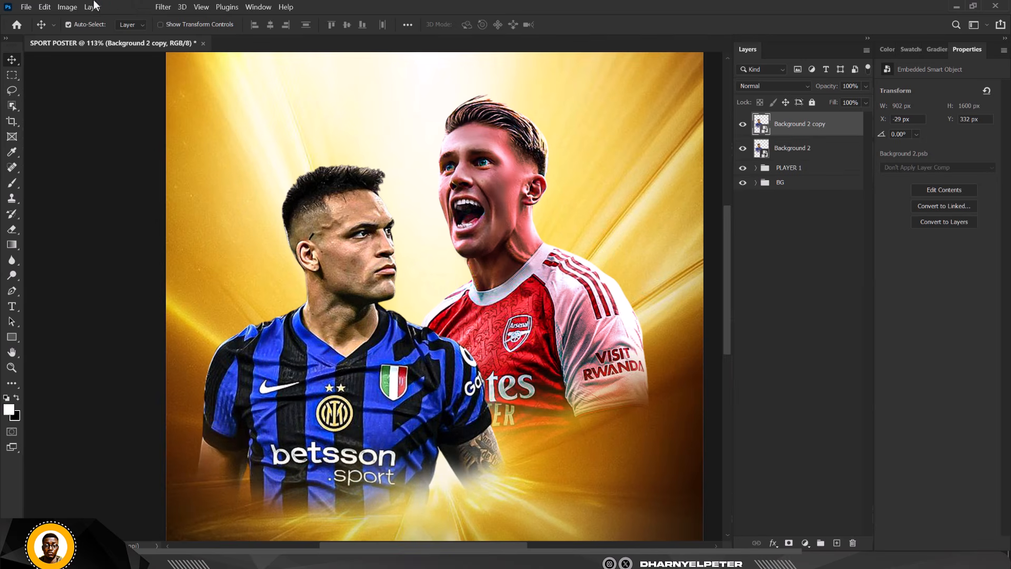
Step: Apply the Camera Raw Filter to the Background 2 copy with Texture at -100 and Noise Reduction at 100
{"action": "left_click", "coordinate": [162, 7]}
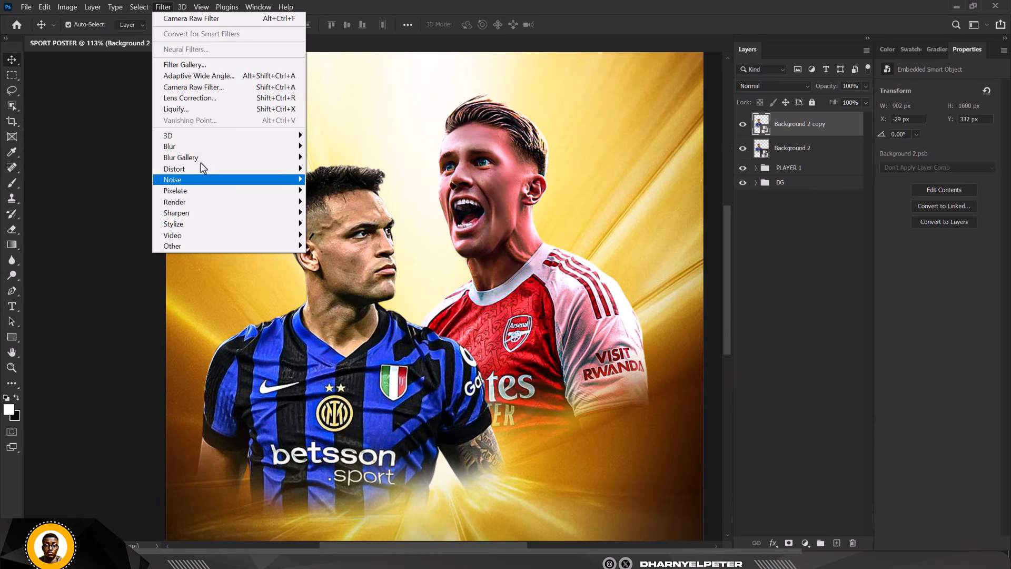
{"action": "left_click", "coordinate": [191, 89]}
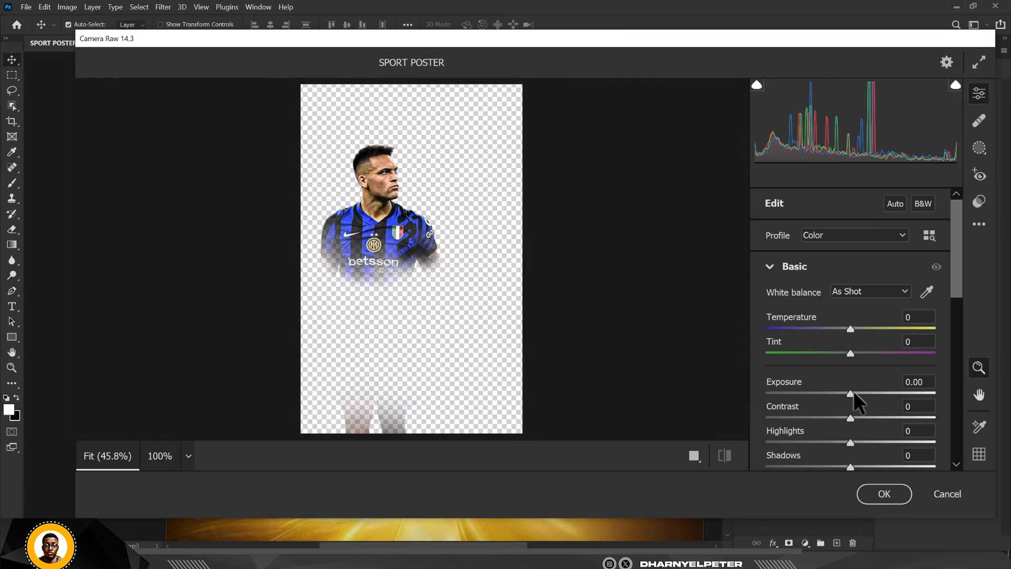
{"action": "scroll", "coordinate": [849, 390], "scroll_direction": "down", "scroll_amount": 4}
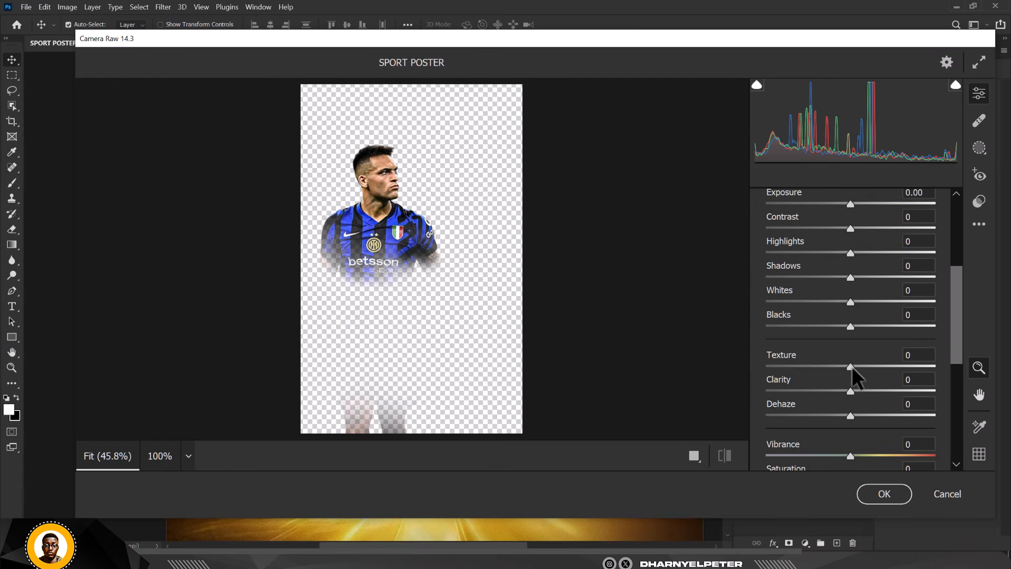
{"action": "left_click_drag", "start_coordinate": [851, 365], "coordinate": [747, 381]}
{"action": "scroll", "coordinate": [827, 448], "scroll_direction": "down", "scroll_amount": 2}
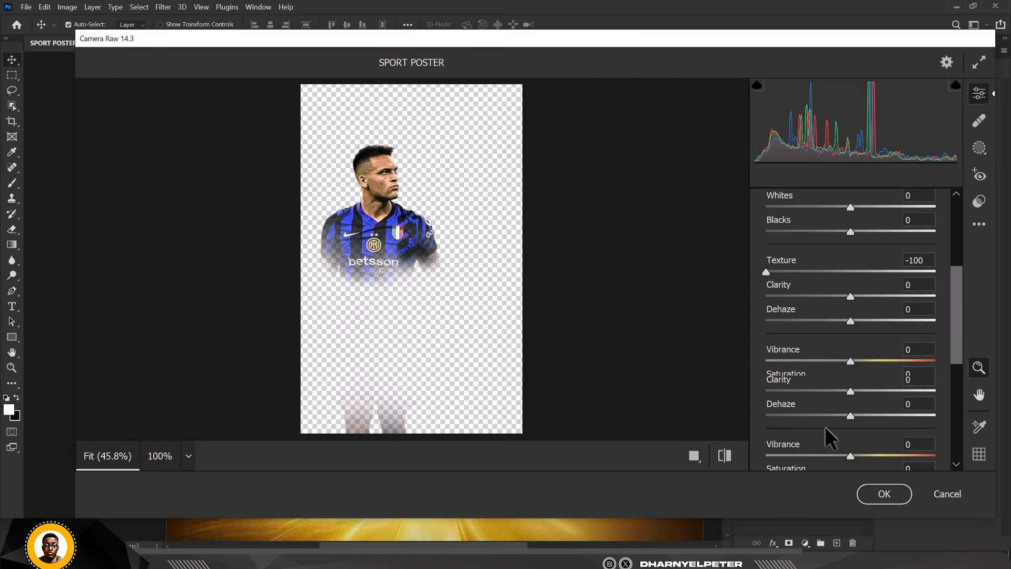
{"action": "scroll", "coordinate": [825, 429], "scroll_direction": "down", "scroll_amount": 5}
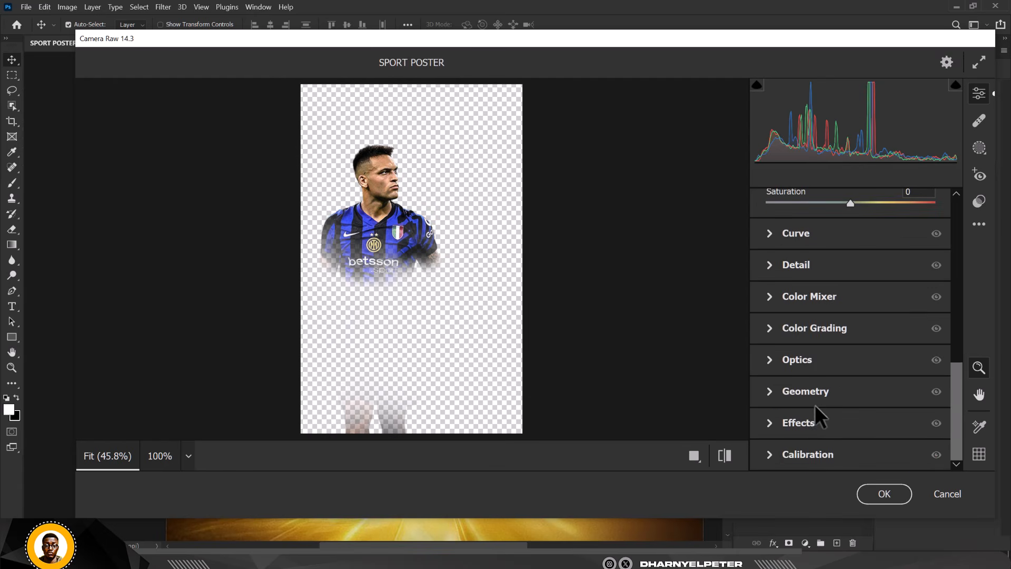
{"action": "left_click", "coordinate": [769, 265]}
{"action": "left_click_drag", "start_coordinate": [766, 335], "coordinate": [997, 364]}
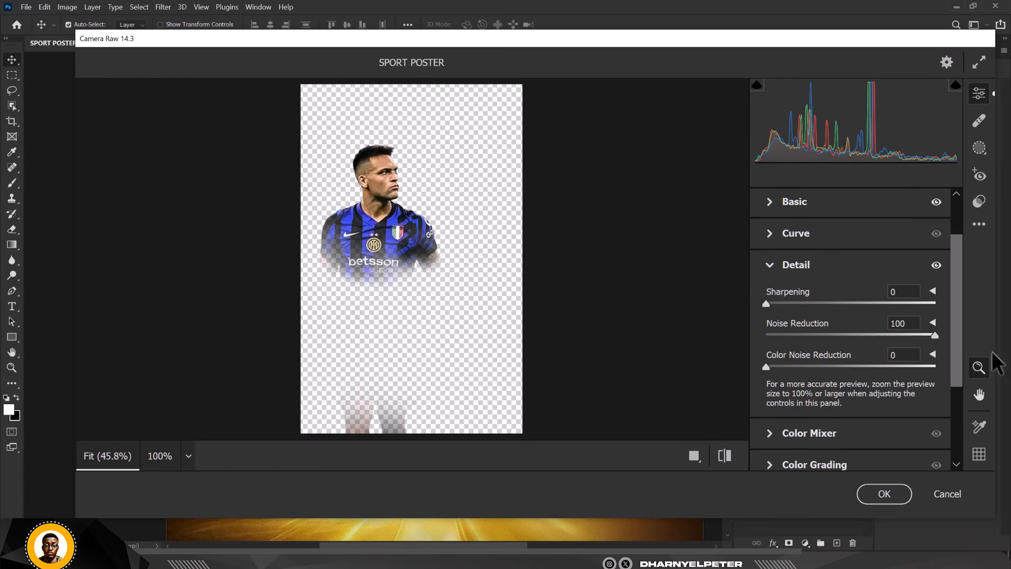
{"action": "left_click", "coordinate": [890, 493]}
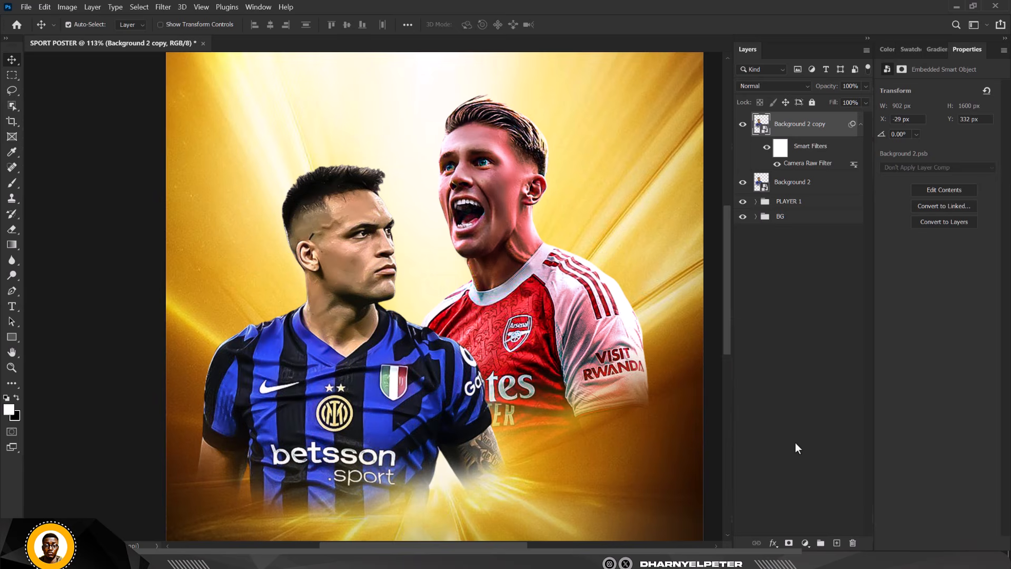
Step: Examine the smoothed skin on the second player's face up close and at full poster view
{"action": "scroll", "coordinate": [311, 226], "scroll_direction": "down", "scroll_amount": 2}
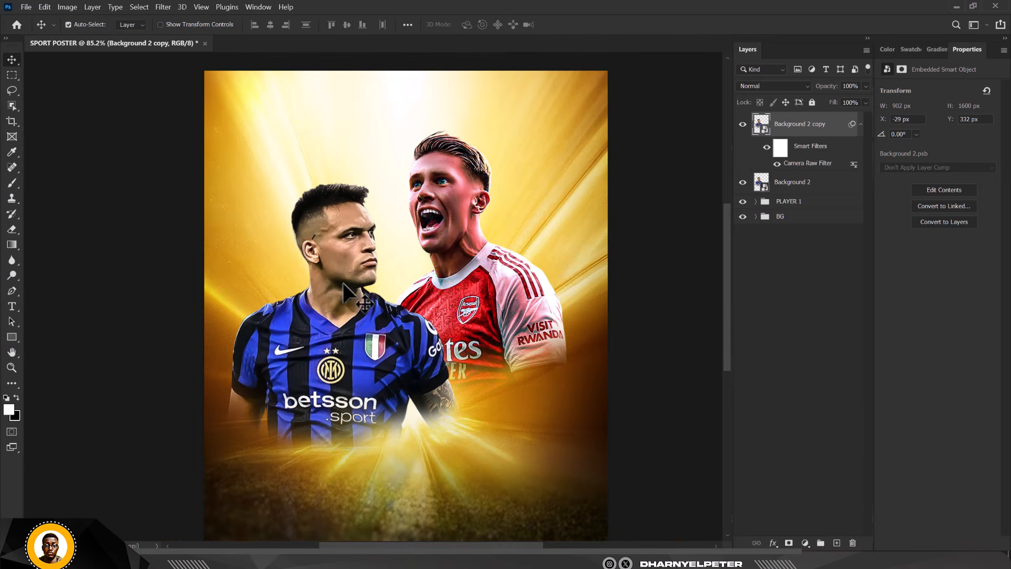
{"action": "scroll", "coordinate": [343, 282], "scroll_direction": "up", "scroll_amount": 2}
{"action": "scroll", "coordinate": [340, 248], "scroll_direction": "up", "scroll_amount": 5}
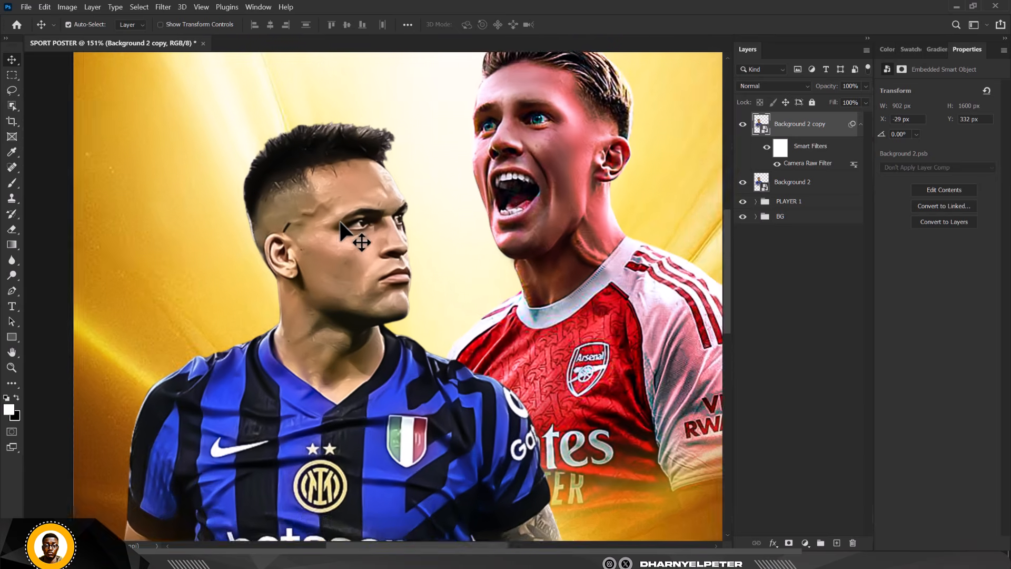
{"action": "scroll", "coordinate": [340, 227], "scroll_direction": "down", "scroll_amount": 3}
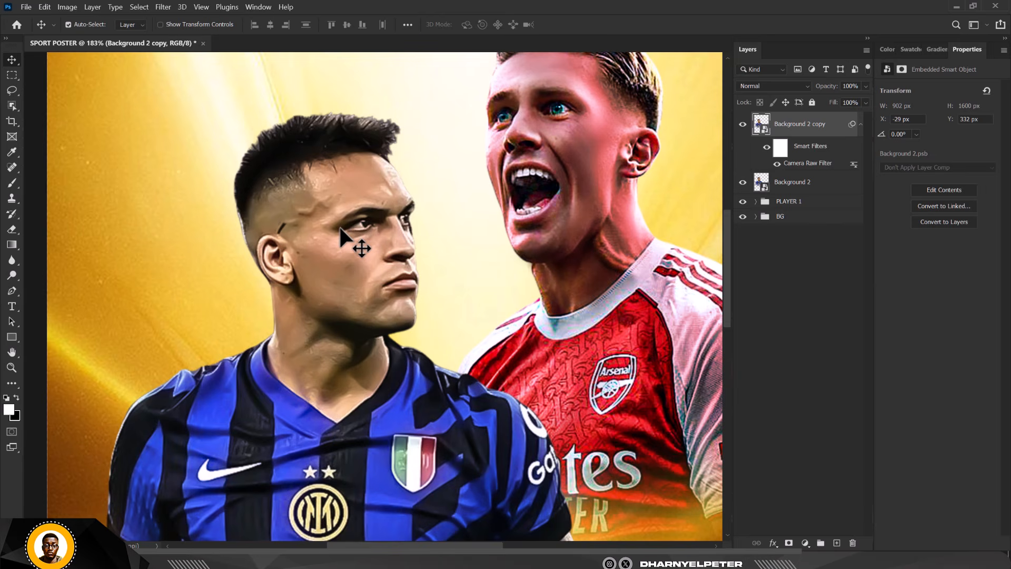
{"action": "scroll", "coordinate": [340, 228], "scroll_direction": "up", "scroll_amount": 2}
{"action": "scroll", "coordinate": [337, 237], "scroll_direction": "down", "scroll_amount": 1}
{"action": "scroll", "coordinate": [336, 239], "scroll_direction": "up", "scroll_amount": 1}
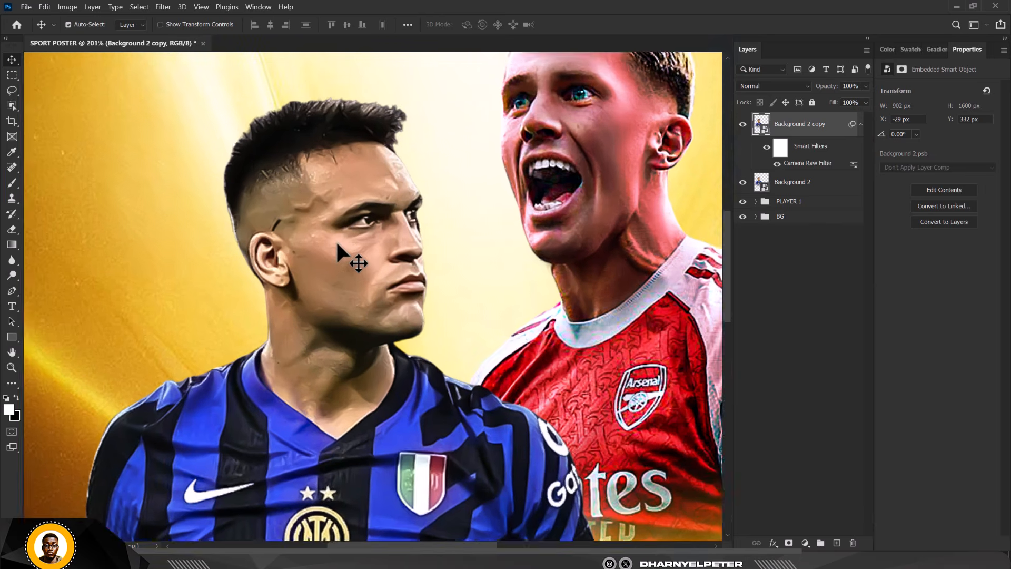
{"action": "scroll", "coordinate": [336, 240], "scroll_direction": "down", "scroll_amount": 1}
{"action": "scroll", "coordinate": [336, 239], "scroll_direction": "up", "scroll_amount": 2}
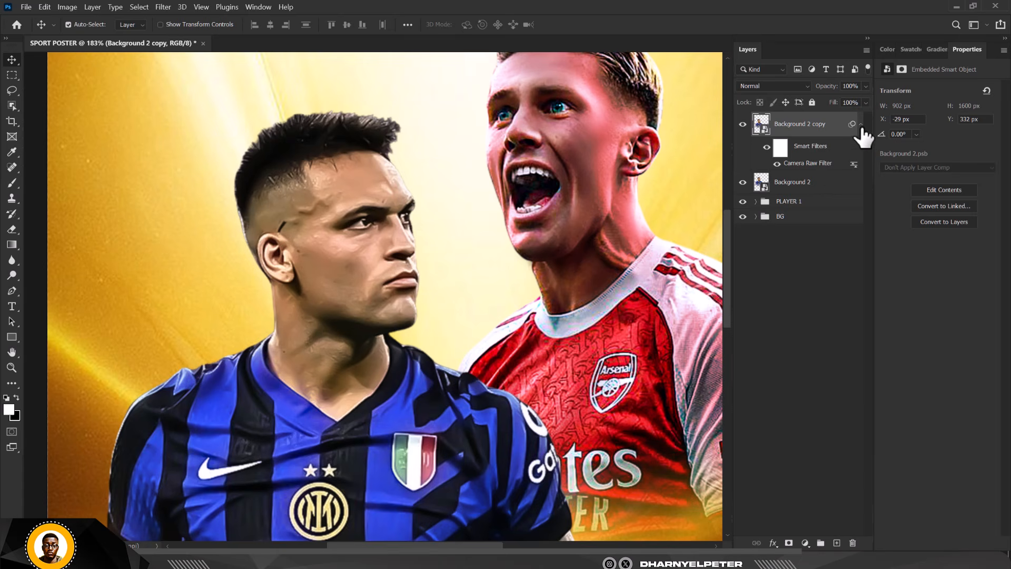
Step: Clip the Background 2 copy to the Background 2 layer and add a black layer mask that hides the smoothing
{"action": "right_click", "coordinate": [837, 127]}
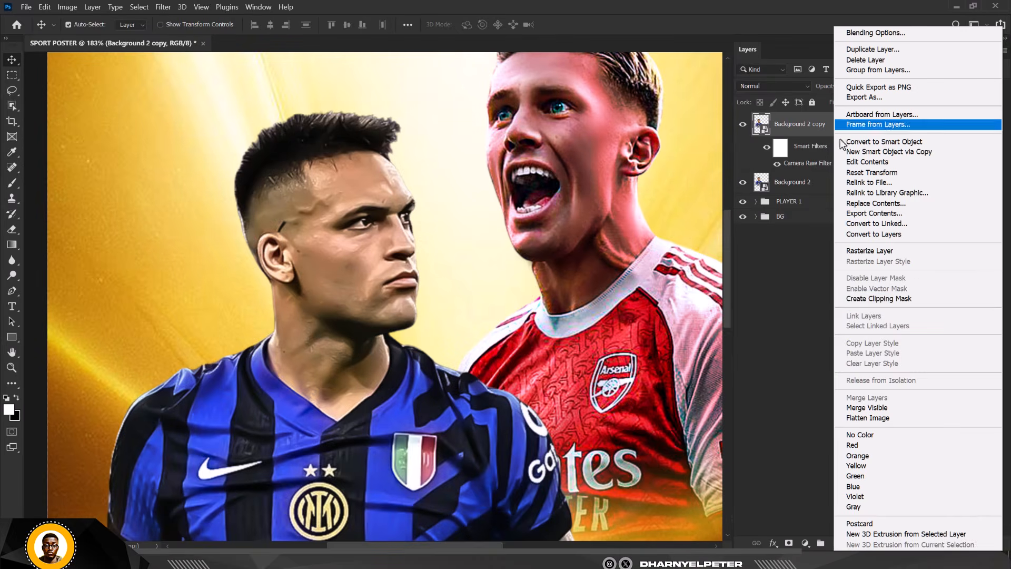
{"action": "left_click", "coordinate": [899, 298]}
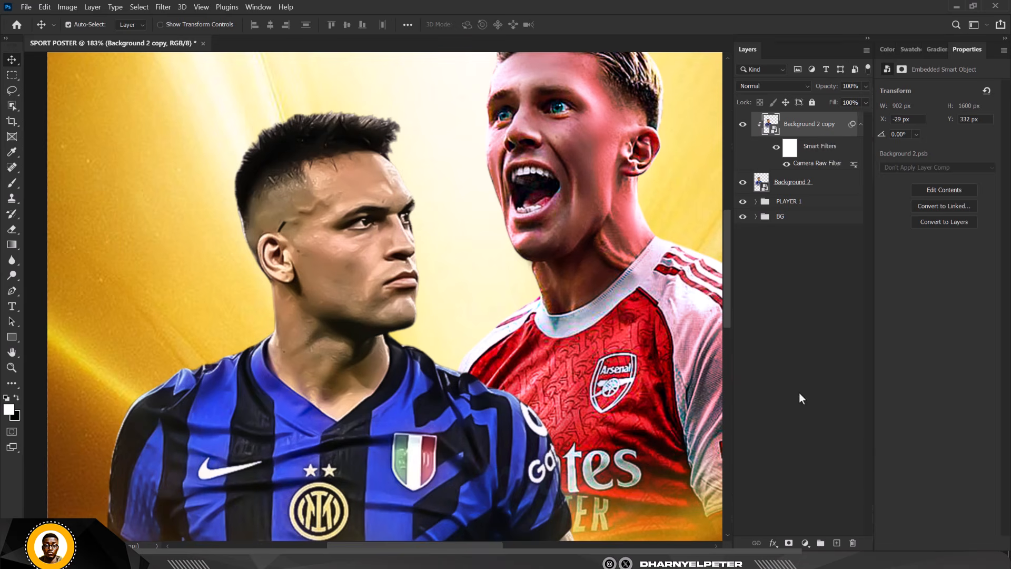
{"action": "left_click", "coordinate": [790, 543]}
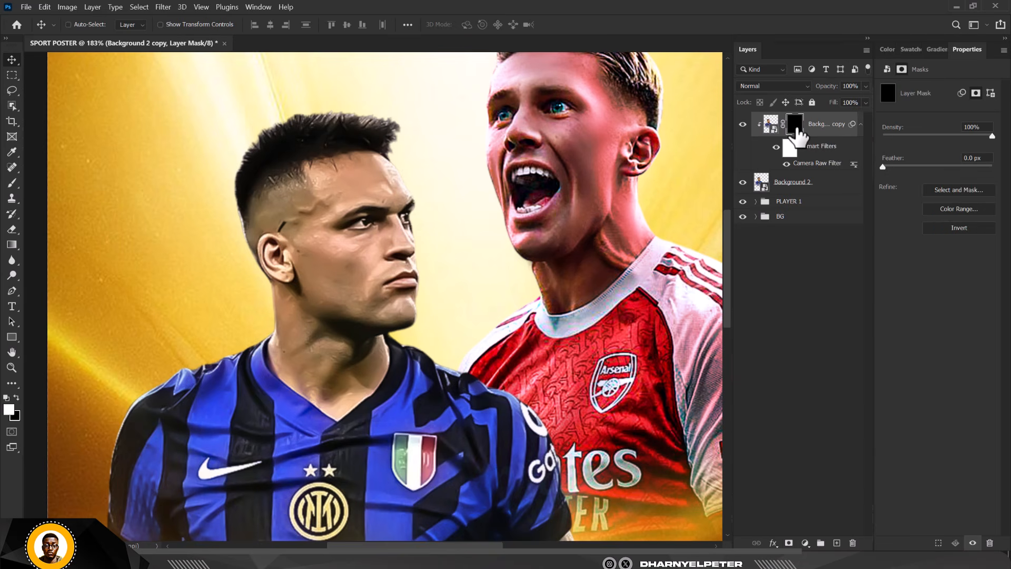
{"action": "key", "text": "ctrl"}
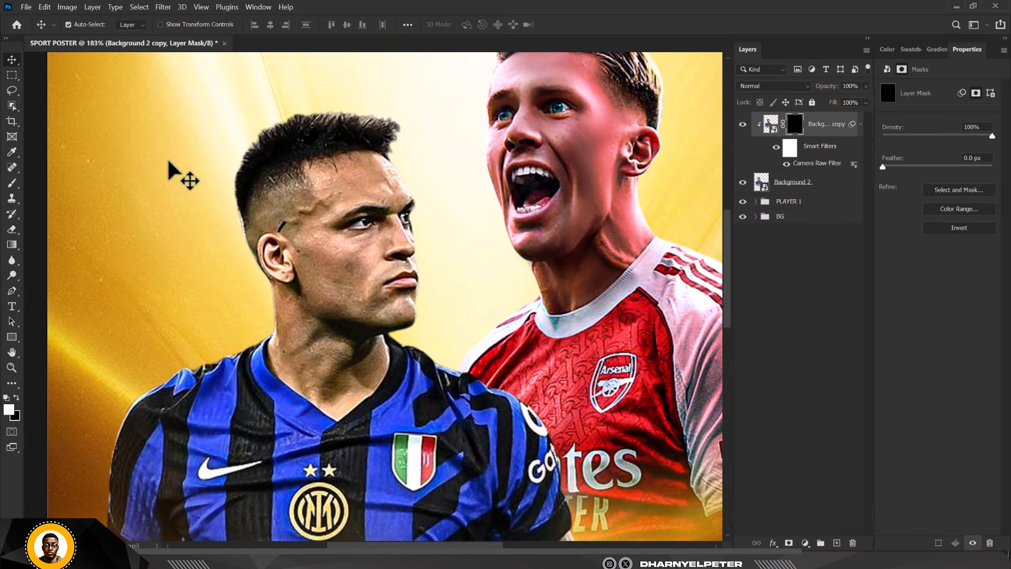
Step: Paint white on the copy's mask with a soft 50 px brush at 36% flow to reveal smooth skin on the second player's face and neck
{"action": "left_click", "coordinate": [11, 185]}
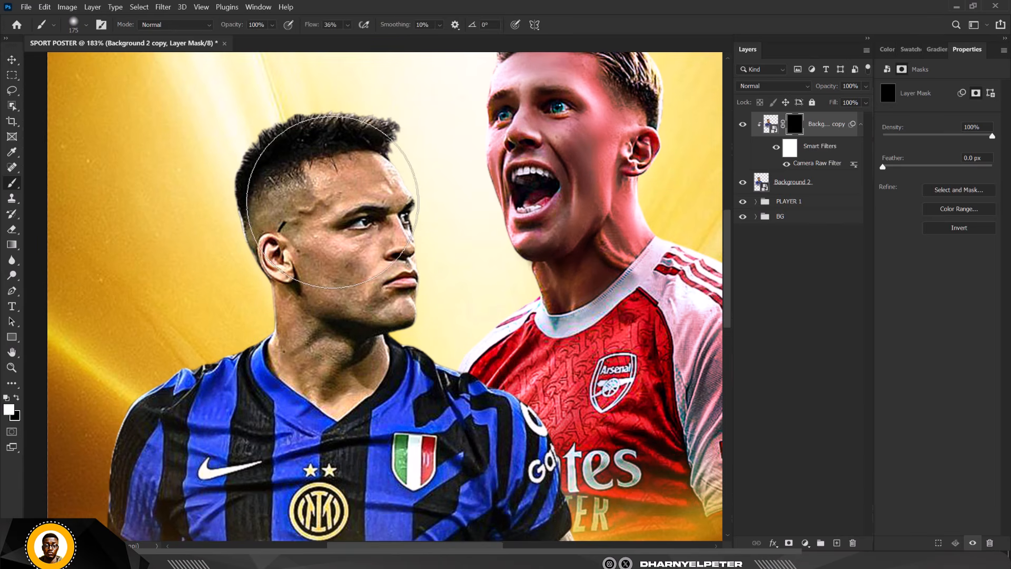
{"action": "key", "text": "bracketleft"}
{"action": "key", "text": "bracketleft"}
{"action": "key", "text": "bracketleft"}
{"action": "key", "text": "bracketleft"}
{"action": "key", "text": "bracketleft"}
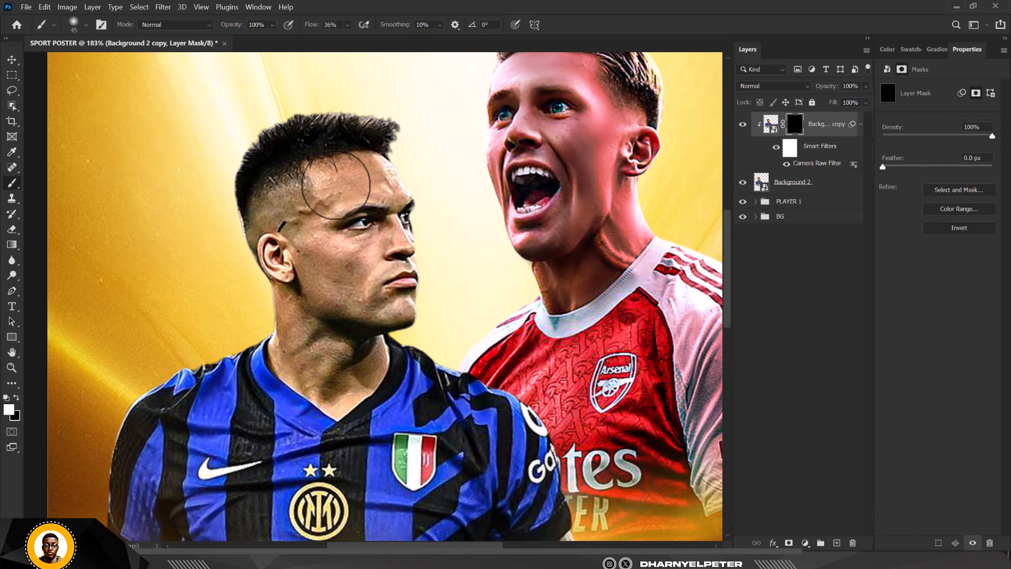
{"action": "scroll", "coordinate": [336, 185], "scroll_direction": "up", "scroll_amount": 5}
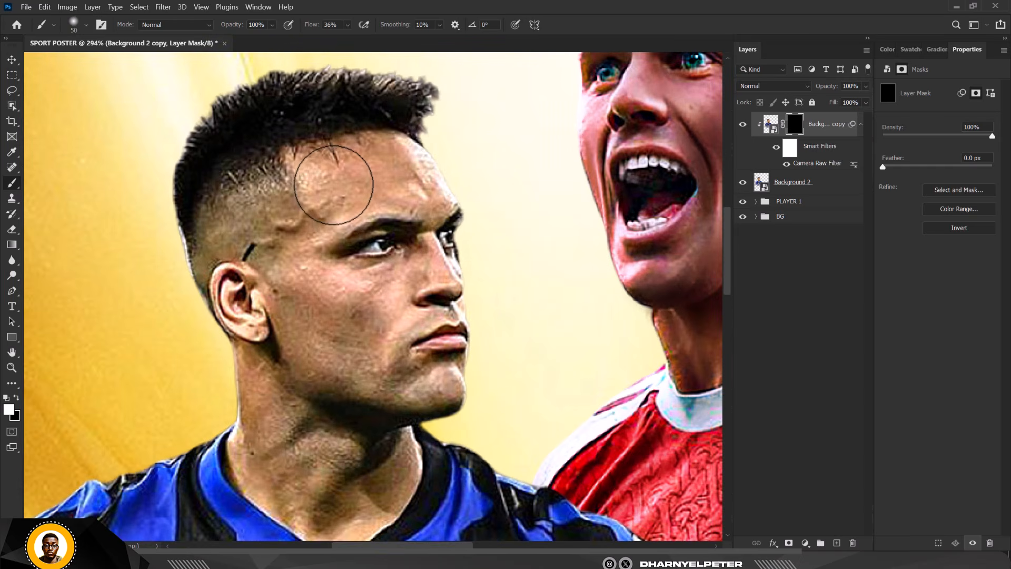
{"action": "mouse_move", "coordinate": [334, 185]}
{"action": "left_mouse_down"}
{"action": "mouse_move", "coordinate": [409, 187]}
{"action": "mouse_move", "coordinate": [363, 194]}
{"action": "mouse_move", "coordinate": [383, 159]}
{"action": "mouse_move", "coordinate": [332, 163]}
{"action": "mouse_move", "coordinate": [301, 192]}
{"action": "mouse_move", "coordinate": [431, 211]}
{"action": "mouse_move", "coordinate": [431, 201]}
{"action": "mouse_move", "coordinate": [320, 204]}
{"action": "mouse_move", "coordinate": [283, 264]}
{"action": "mouse_move", "coordinate": [294, 313]}
{"action": "mouse_move", "coordinate": [306, 291]}
{"action": "mouse_move", "coordinate": [384, 234]}
{"action": "mouse_move", "coordinate": [386, 250]}
{"action": "mouse_move", "coordinate": [331, 287]}
{"action": "mouse_move", "coordinate": [290, 289]}
{"action": "mouse_move", "coordinate": [295, 274]}
{"action": "mouse_move", "coordinate": [354, 301]}
{"action": "mouse_move", "coordinate": [353, 317]}
{"action": "mouse_move", "coordinate": [307, 322]}
{"action": "mouse_move", "coordinate": [302, 358]}
{"action": "mouse_move", "coordinate": [345, 335]}
{"action": "mouse_move", "coordinate": [366, 291]}
{"action": "mouse_move", "coordinate": [384, 292]}
{"action": "mouse_move", "coordinate": [379, 308]}
{"action": "mouse_move", "coordinate": [340, 320]}
{"action": "mouse_move", "coordinate": [332, 359]}
{"action": "mouse_move", "coordinate": [369, 380]}
{"action": "mouse_move", "coordinate": [330, 363]}
{"action": "mouse_move", "coordinate": [390, 365]}
{"action": "mouse_move", "coordinate": [395, 283]}
{"action": "mouse_move", "coordinate": [373, 331]}
{"action": "mouse_move", "coordinate": [448, 395]}
{"action": "mouse_move", "coordinate": [301, 379]}
{"action": "mouse_move", "coordinate": [251, 417]}
{"action": "mouse_move", "coordinate": [269, 391]}
{"action": "mouse_move", "coordinate": [288, 281]}
{"action": "mouse_move", "coordinate": [283, 334]}
{"action": "mouse_move", "coordinate": [278, 182]}
{"action": "mouse_move", "coordinate": [201, 235]}
{"action": "mouse_move", "coordinate": [202, 244]}
{"action": "mouse_move", "coordinate": [238, 187]}
{"action": "mouse_move", "coordinate": [256, 178]}
{"action": "mouse_move", "coordinate": [314, 197]}
{"action": "mouse_move", "coordinate": [307, 166]}
{"action": "mouse_move", "coordinate": [401, 174]}
{"action": "mouse_move", "coordinate": [273, 345]}
{"action": "mouse_move", "coordinate": [287, 386]}
{"action": "mouse_move", "coordinate": [288, 498]}
{"action": "mouse_move", "coordinate": [305, 495]}
{"action": "mouse_move", "coordinate": [316, 405]}
{"action": "mouse_move", "coordinate": [247, 475]}
{"action": "mouse_move", "coordinate": [264, 459]}
{"action": "mouse_move", "coordinate": [334, 506]}
{"action": "mouse_move", "coordinate": [374, 458]}
{"action": "mouse_move", "coordinate": [393, 482]}
{"action": "mouse_move", "coordinate": [339, 485]}
{"action": "mouse_move", "coordinate": [395, 411]}
{"action": "mouse_move", "coordinate": [463, 377]}
{"action": "mouse_move", "coordinate": [388, 343]}
{"action": "mouse_move", "coordinate": [303, 400]}
{"action": "mouse_move", "coordinate": [327, 492]}
{"action": "mouse_move", "coordinate": [266, 501]}
{"action": "mouse_move", "coordinate": [303, 520]}
{"action": "mouse_move", "coordinate": [273, 359]}
{"action": "left_mouse_up"}
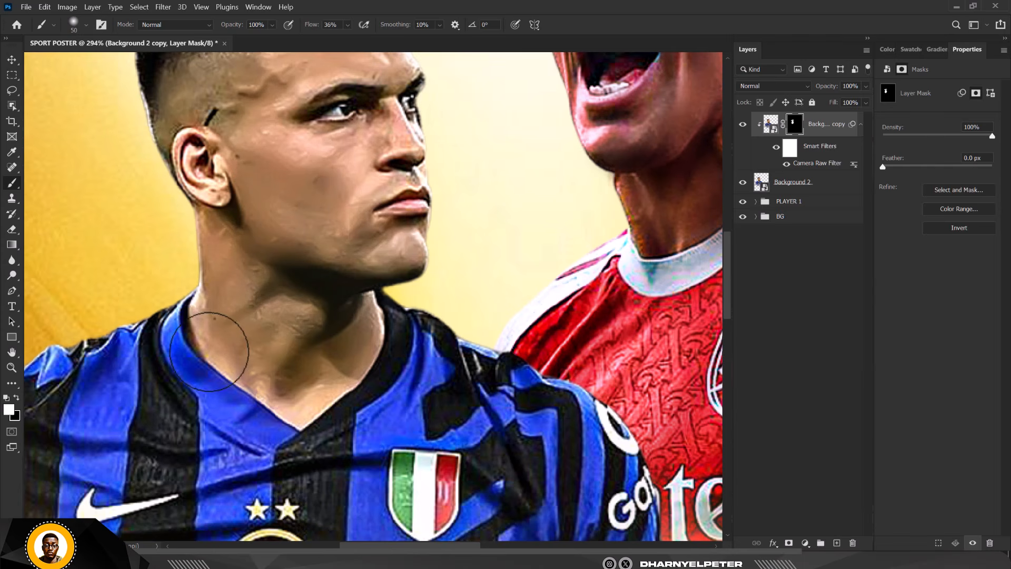
{"action": "scroll", "coordinate": [358, 310], "scroll_direction": "down", "scroll_amount": 5}
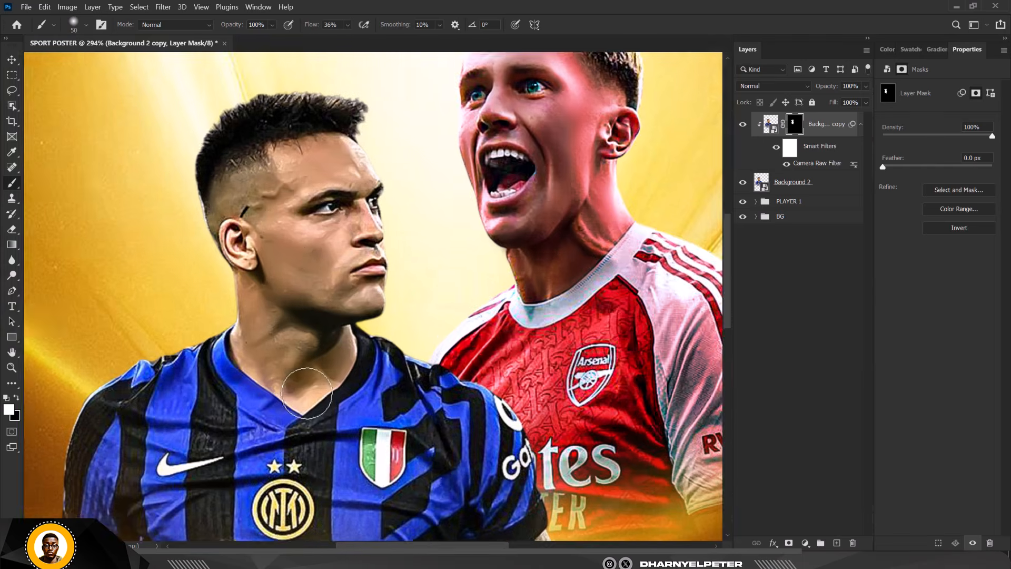
Step: Touch up the smoothing mask near the second player's eye with a 15 px brush
{"action": "scroll", "coordinate": [350, 295], "scroll_direction": "up", "scroll_amount": 8}
{"action": "key", "text": "bracketleft"}
{"action": "key", "text": "bracketleft"}
{"action": "key", "text": "bracketleft"}
{"action": "key", "text": "bracketleft"}
{"action": "key", "text": "bracketleft"}
{"action": "key", "text": "bracketleft"}
{"action": "key", "text": "bracketleft"}
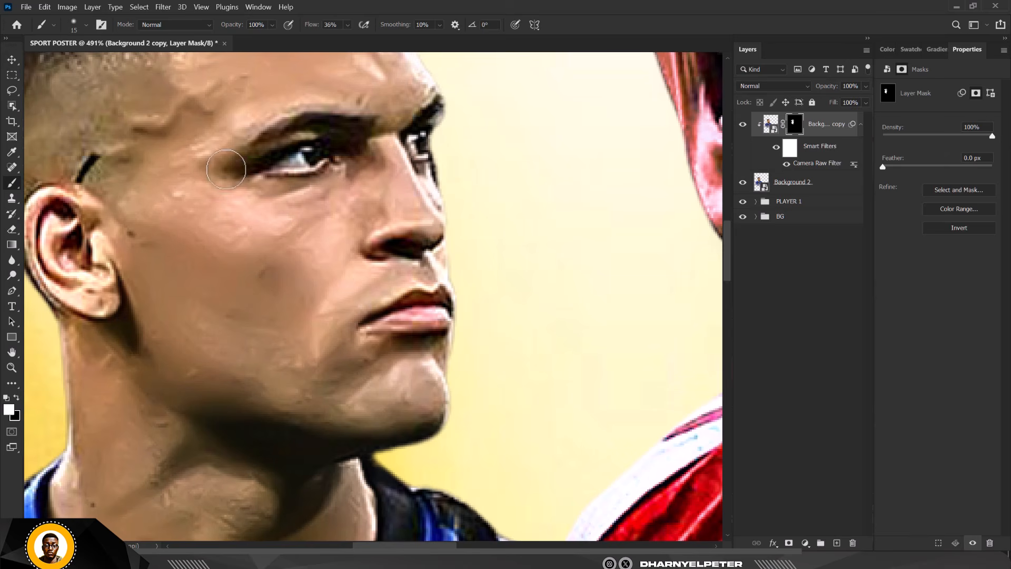
{"action": "scroll", "coordinate": [247, 206], "scroll_direction": "down", "scroll_amount": 5}
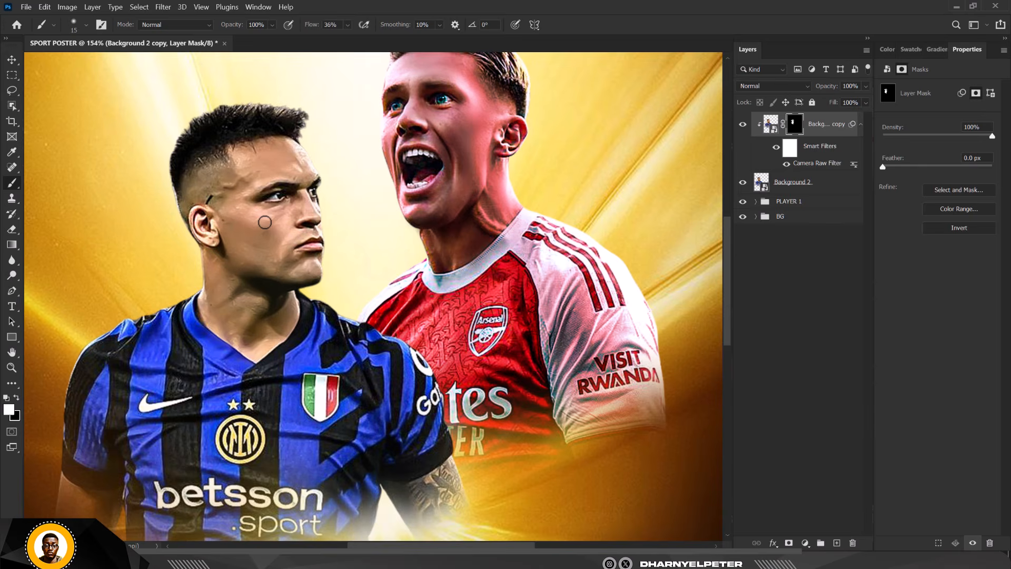
{"action": "scroll", "coordinate": [265, 223], "scroll_direction": "down", "scroll_amount": 3}
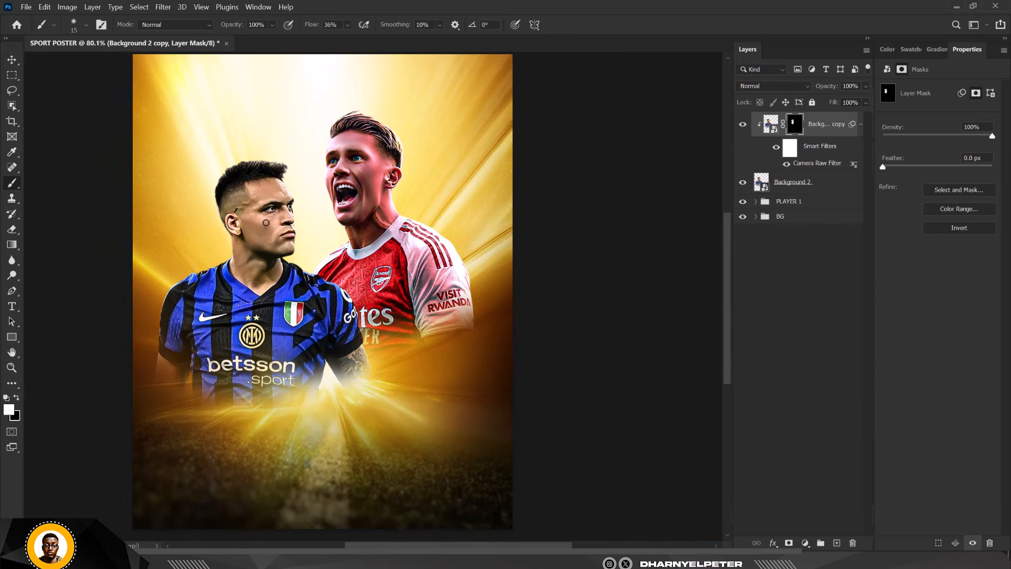
Step: Combine the Background 2 layer and its clipped copy into one smart object, and rasterize it
{"action": "scroll", "coordinate": [255, 220], "scroll_direction": "up", "scroll_amount": 1}
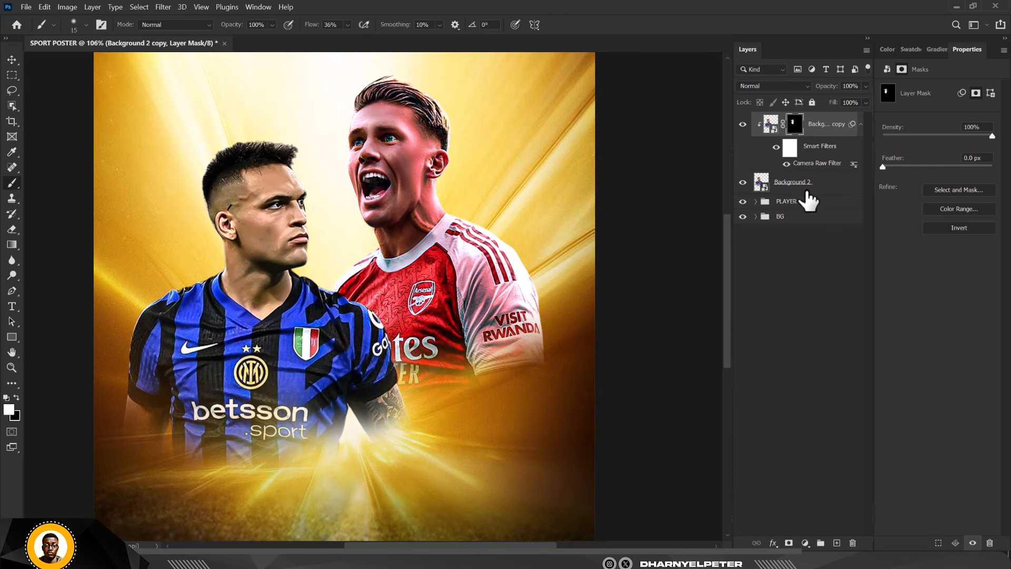
{"action": "left_click", "coordinate": [817, 193]}
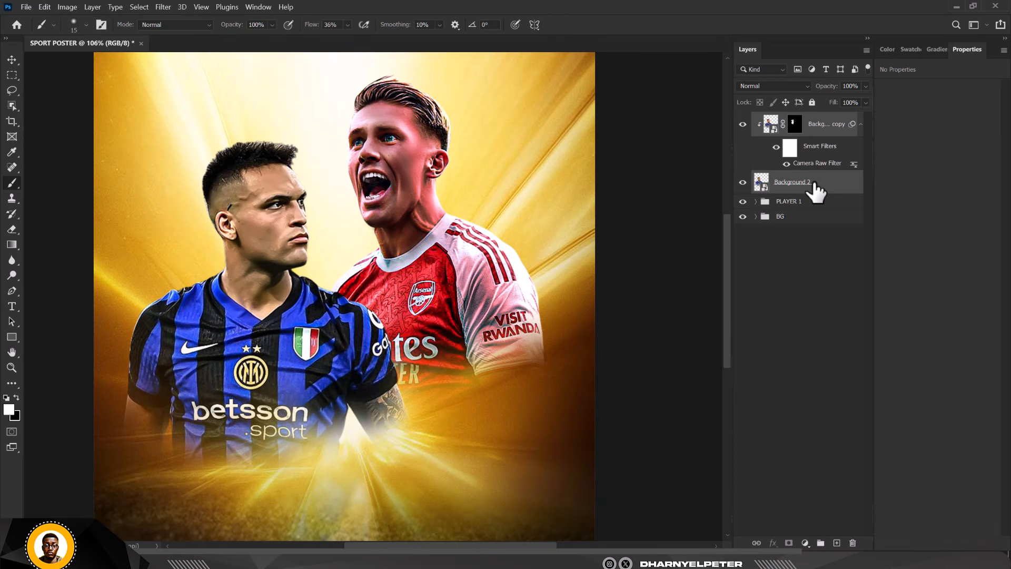
{"action": "right_click", "coordinate": [817, 192]}
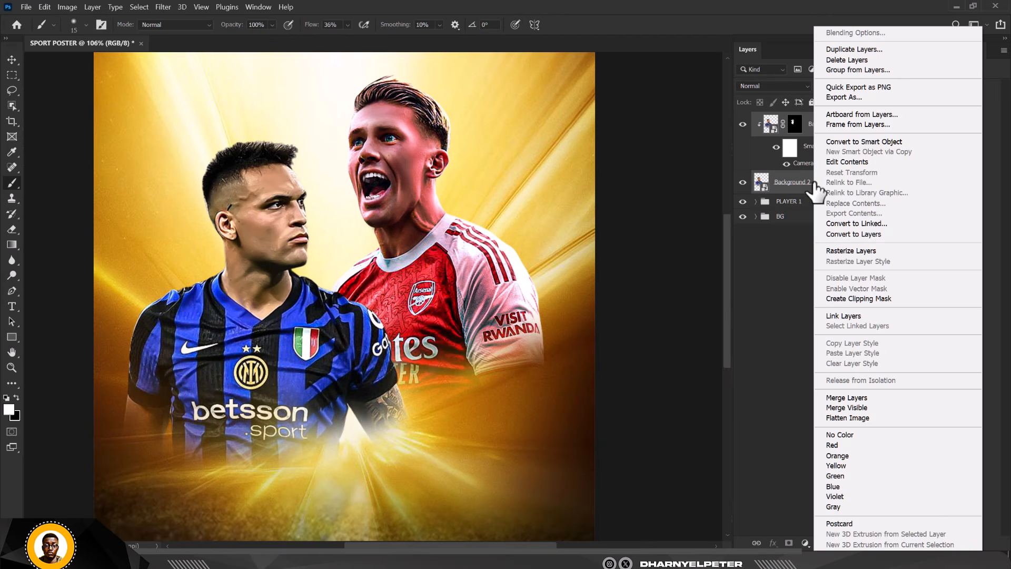
{"action": "left_click", "coordinate": [877, 143]}
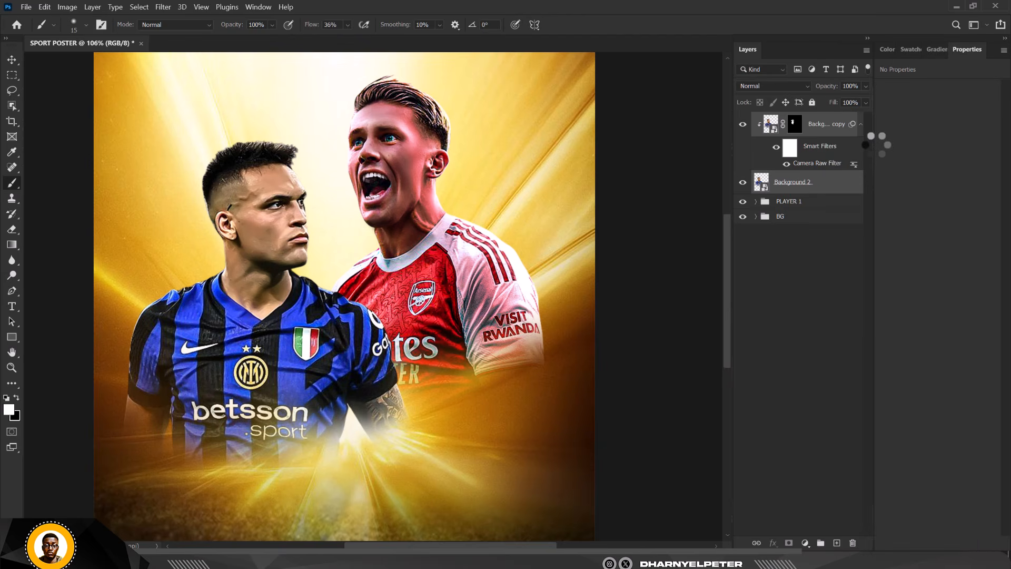
{"action": "right_click", "coordinate": [827, 127]}
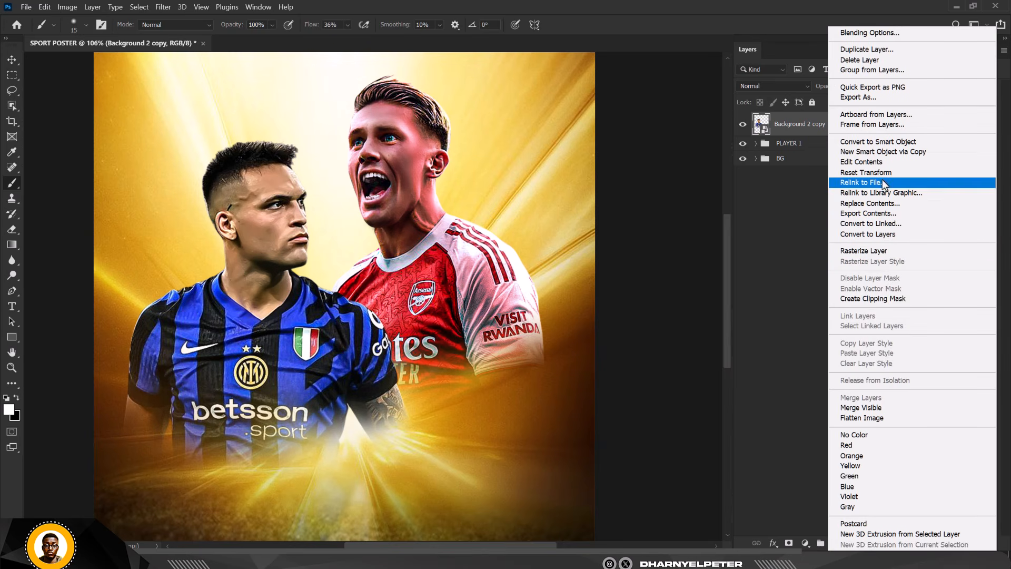
{"action": "left_click", "coordinate": [868, 250]}
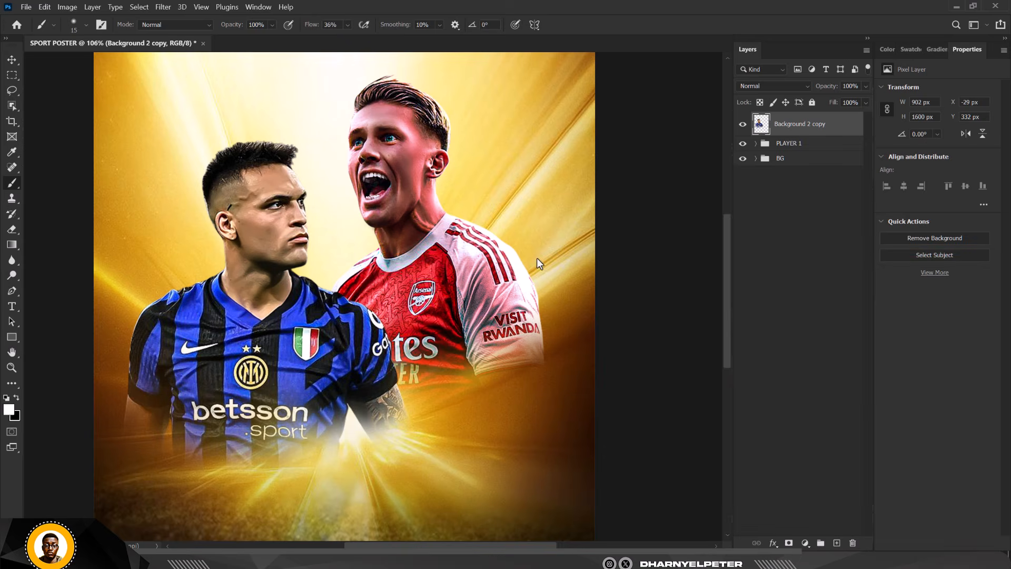
Step: Blend the skin on the second player's forehead using the Mixer Brush at 45 px with color sampled from the forehead
{"action": "scroll", "coordinate": [244, 204], "scroll_direction": "down", "scroll_amount": 3}
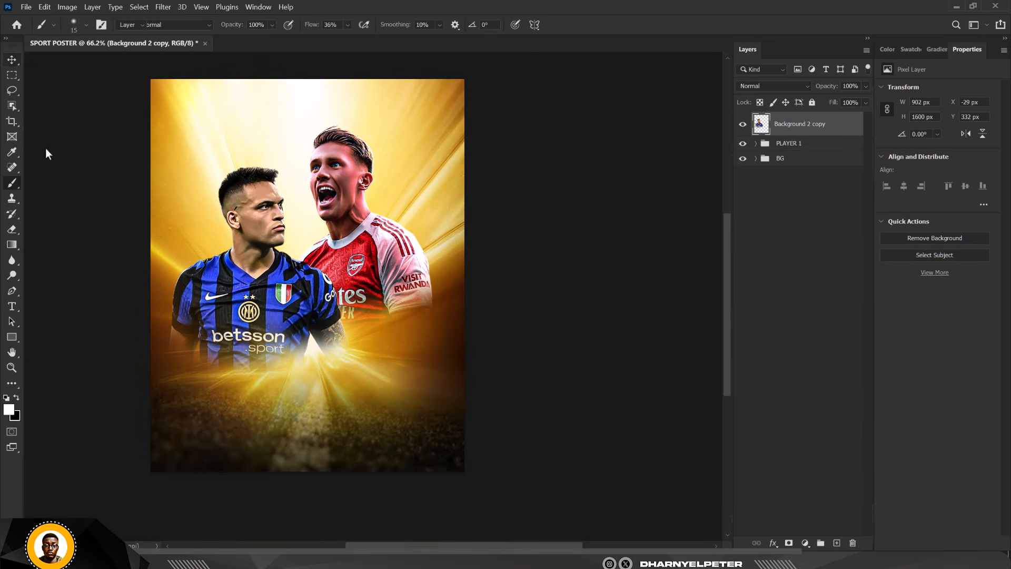
{"action": "key", "text": "v"}
{"action": "scroll", "coordinate": [232, 211], "scroll_direction": "up", "scroll_amount": 3}
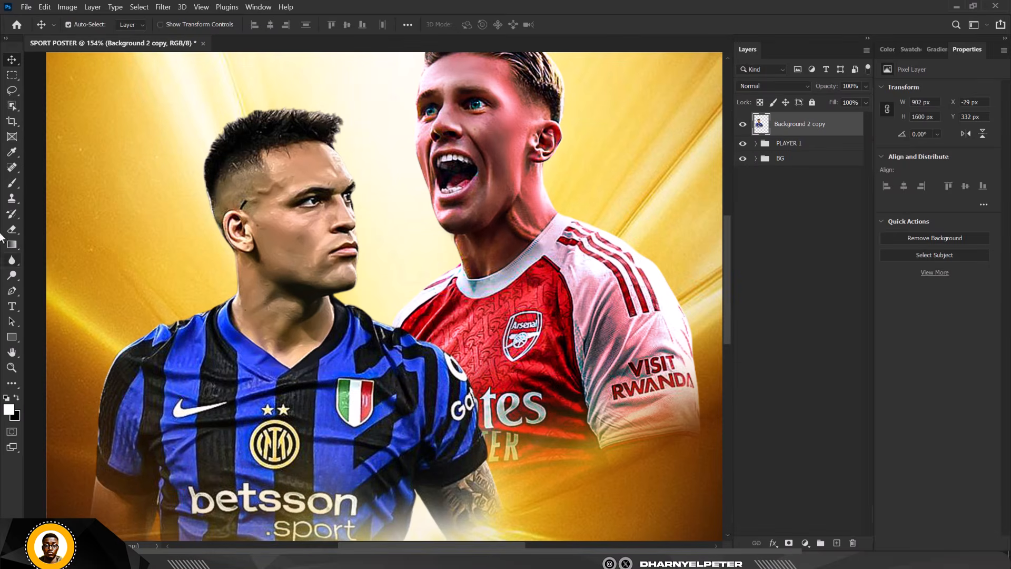
{"action": "right_click", "coordinate": [9, 188]}
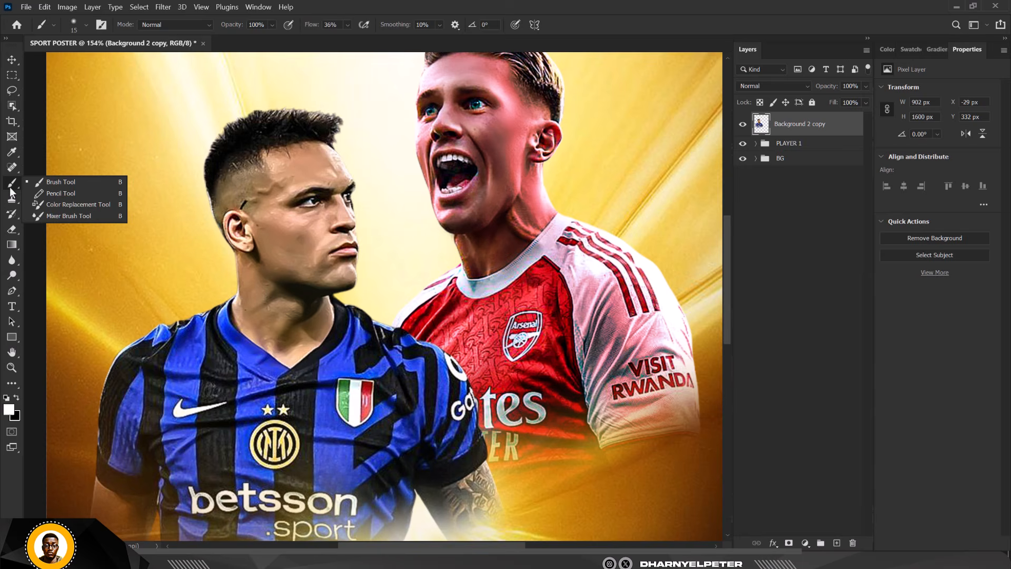
{"action": "left_click", "coordinate": [52, 214]}
{"action": "scroll", "coordinate": [300, 176], "scroll_direction": "up", "scroll_amount": 3}
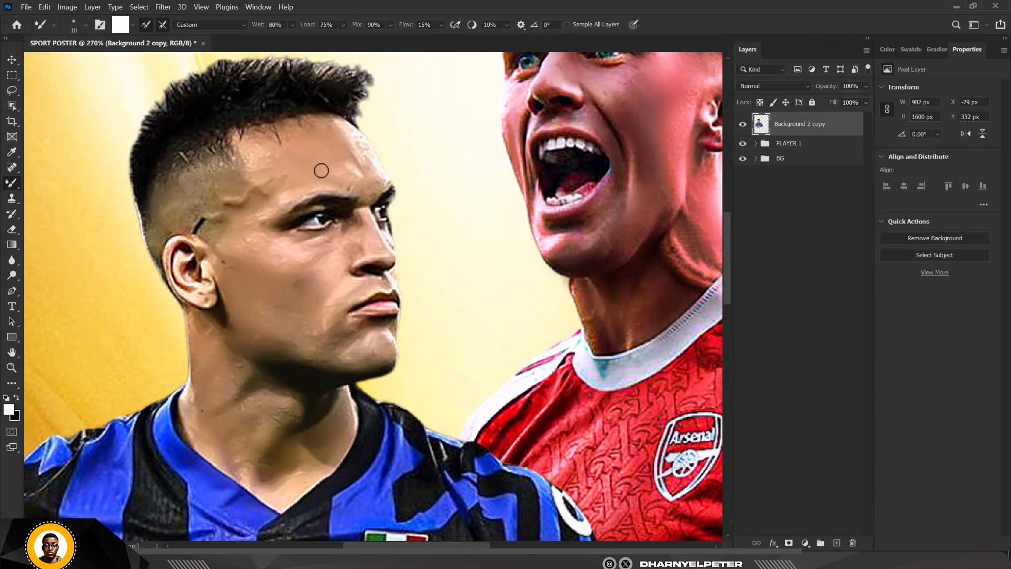
{"action": "key", "text": "bracketright"}
{"action": "key", "text": "bracketright"}
{"action": "key", "text": "bracketright"}
{"action": "key", "text": "bracketright"}
{"action": "key", "text": "bracketright"}
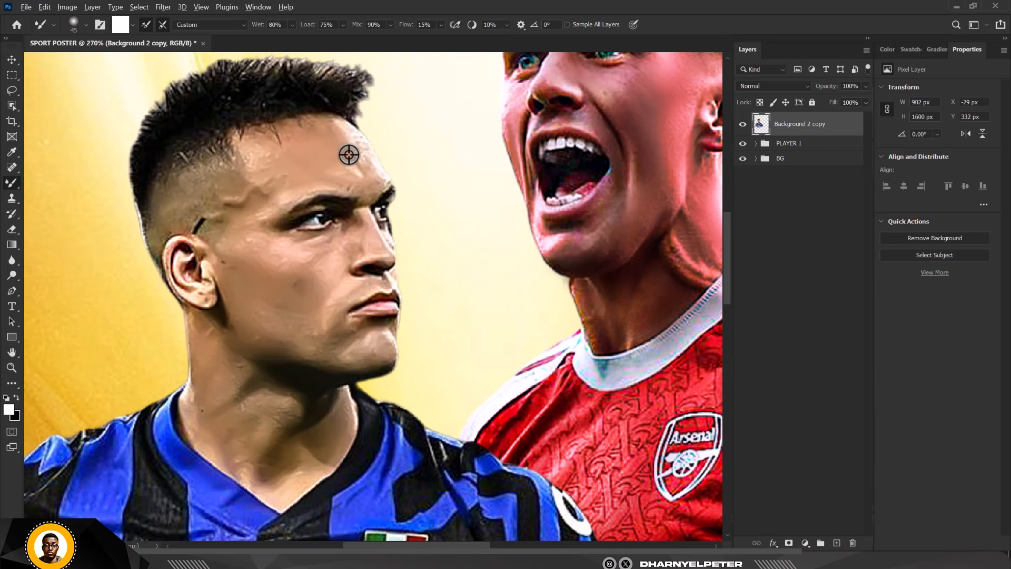
{"action": "left_click", "coordinate": [347, 148], "text": "alt"}
{"action": "mouse_move", "coordinate": [345, 160]}
{"action": "left_mouse_down"}
{"action": "mouse_move", "coordinate": [324, 152]}
{"action": "mouse_move", "coordinate": [276, 171]}
{"action": "mouse_move", "coordinate": [296, 158]}
{"action": "mouse_move", "coordinate": [276, 153]}
{"action": "mouse_move", "coordinate": [260, 168]}
{"action": "mouse_move", "coordinate": [277, 170]}
{"action": "mouse_move", "coordinate": [244, 187]}
{"action": "mouse_move", "coordinate": [251, 175]}
{"action": "mouse_move", "coordinate": [253, 202]}
{"action": "left_mouse_up"}
Step: Blend the skin on the second player's cheek and below the temple with the Mixer Brush, resampling nearby skin tones
{"action": "left_click", "coordinate": [253, 294], "text": "alt"}
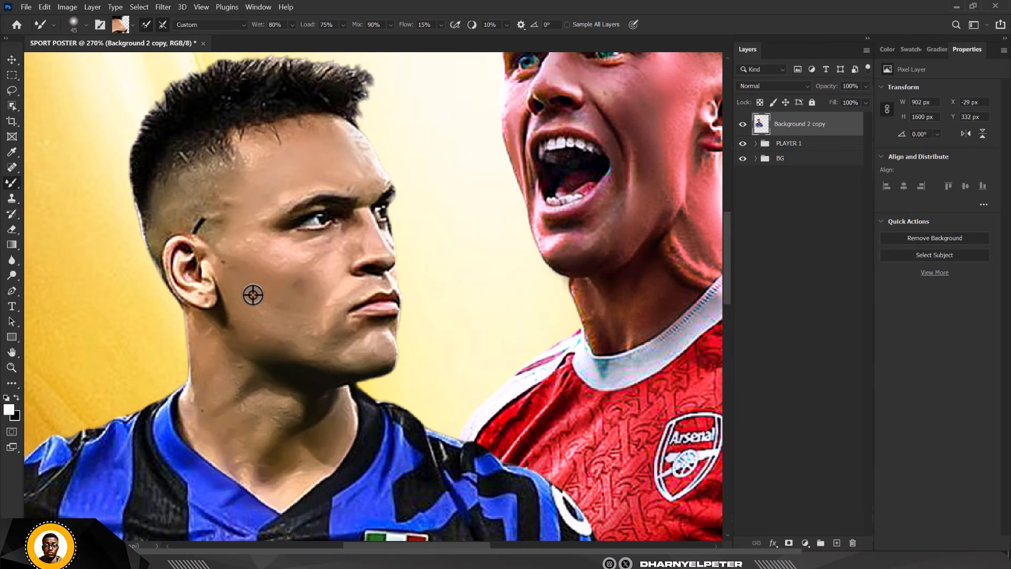
{"action": "mouse_move", "coordinate": [252, 293]}
{"action": "left_mouse_down"}
{"action": "mouse_move", "coordinate": [259, 313]}
{"action": "mouse_move", "coordinate": [274, 298]}
{"action": "mouse_move", "coordinate": [272, 272]}
{"action": "left_mouse_up"}
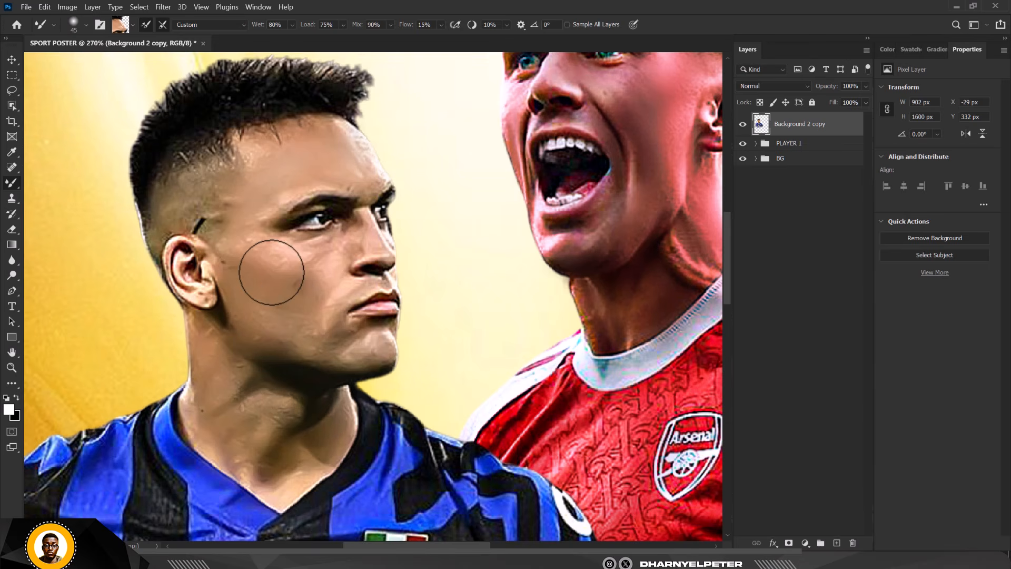
{"action": "left_click", "coordinate": [253, 244], "text": "alt"}
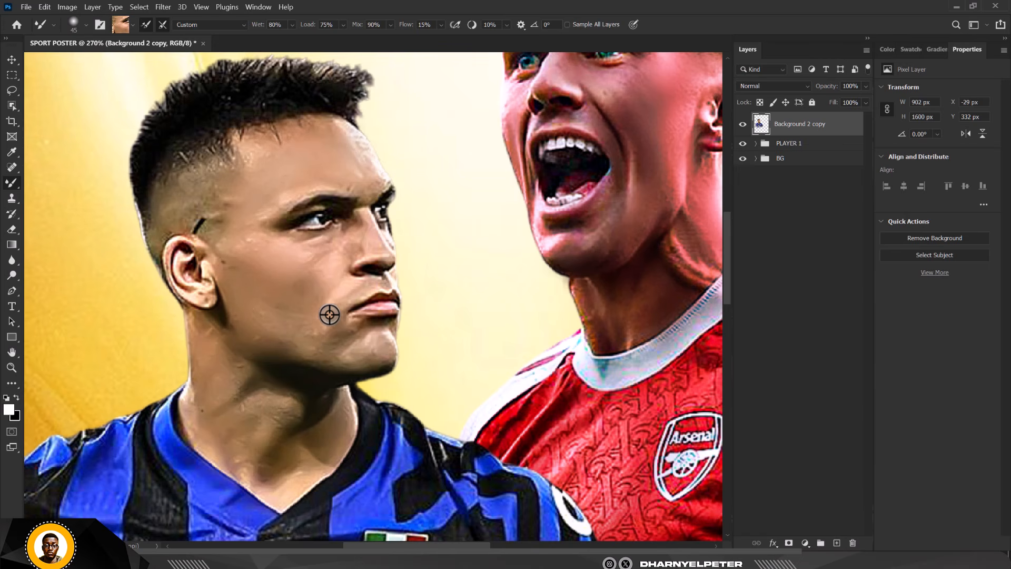
Step: Smooth the second player's jaw and neck with the Mixer Brush, sampling the local skin tones along the way
{"action": "left_click", "coordinate": [312, 352], "text": "alt"}
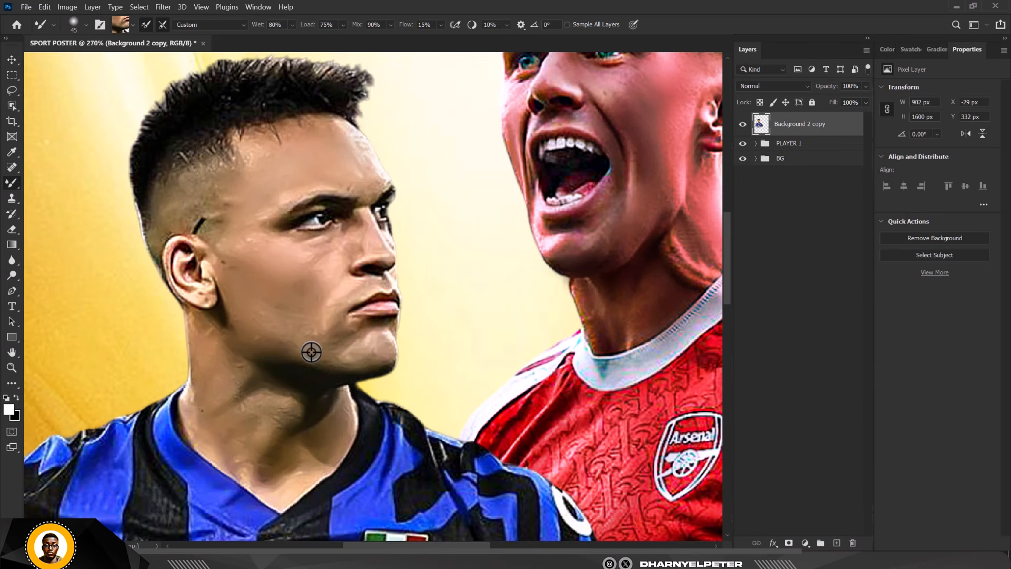
{"action": "mouse_move", "coordinate": [311, 352]}
{"action": "left_mouse_down"}
{"action": "mouse_move", "coordinate": [371, 357]}
{"action": "mouse_move", "coordinate": [312, 338]}
{"action": "mouse_move", "coordinate": [370, 347]}
{"action": "mouse_move", "coordinate": [321, 338]}
{"action": "mouse_move", "coordinate": [360, 343]}
{"action": "mouse_move", "coordinate": [302, 321]}
{"action": "mouse_move", "coordinate": [350, 333]}
{"action": "mouse_move", "coordinate": [311, 323]}
{"action": "mouse_move", "coordinate": [365, 345]}
{"action": "mouse_move", "coordinate": [275, 304]}
{"action": "mouse_move", "coordinate": [309, 344]}
{"action": "mouse_move", "coordinate": [250, 309]}
{"action": "mouse_move", "coordinate": [250, 370]}
{"action": "mouse_move", "coordinate": [218, 340]}
{"action": "mouse_move", "coordinate": [215, 415]}
{"action": "mouse_move", "coordinate": [240, 355]}
{"action": "mouse_move", "coordinate": [220, 428]}
{"action": "mouse_move", "coordinate": [206, 393]}
{"action": "mouse_move", "coordinate": [189, 395]}
{"action": "mouse_move", "coordinate": [196, 427]}
{"action": "mouse_move", "coordinate": [247, 432]}
{"action": "left_mouse_up"}
{"action": "left_click", "coordinate": [216, 348], "text": "alt"}
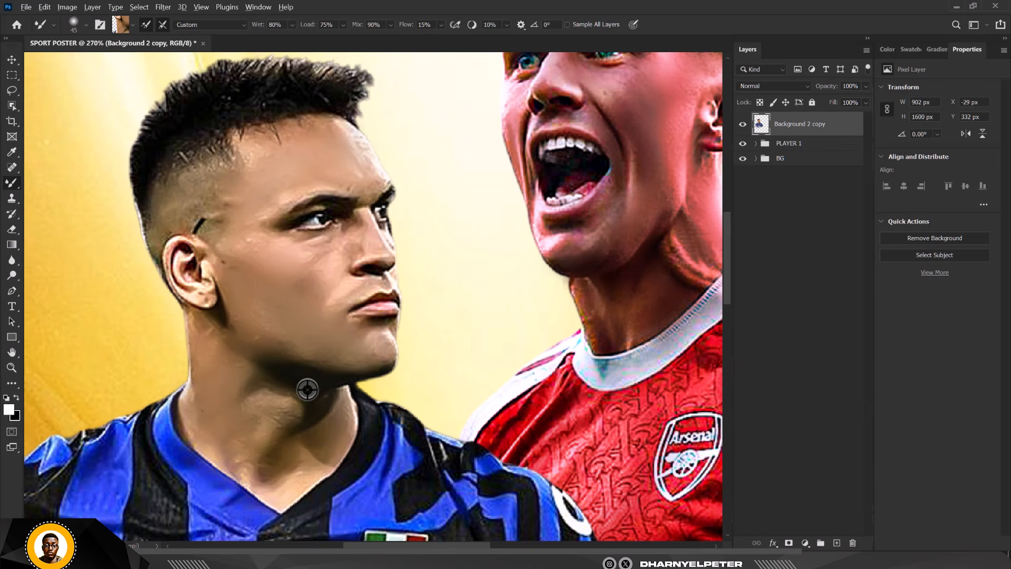
{"action": "left_click", "coordinate": [290, 379], "text": "alt"}
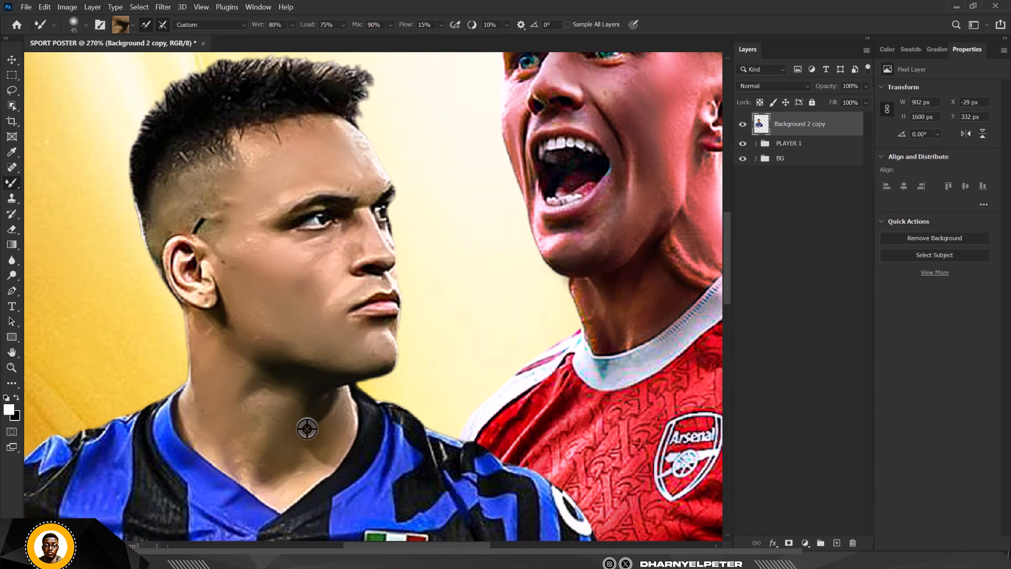
{"action": "left_click", "coordinate": [337, 421], "text": "alt"}
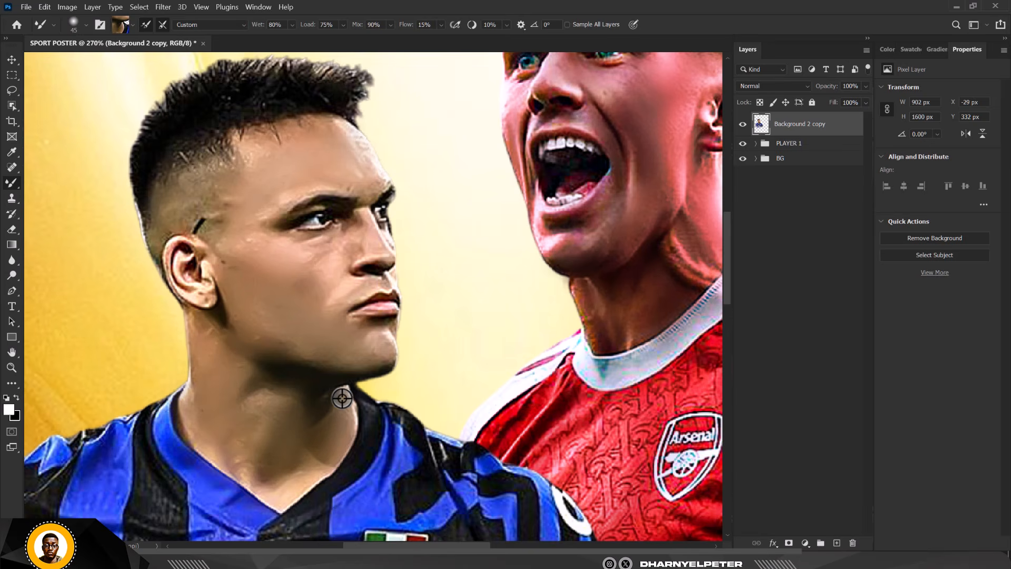
Step: Blend the skin between the second player's eyebrows and along the nose bridge with a 20 px Mixer Brush
{"action": "scroll", "coordinate": [289, 232], "scroll_direction": "down", "scroll_amount": 2}
{"action": "scroll", "coordinate": [374, 300], "scroll_direction": "up", "scroll_amount": 3}
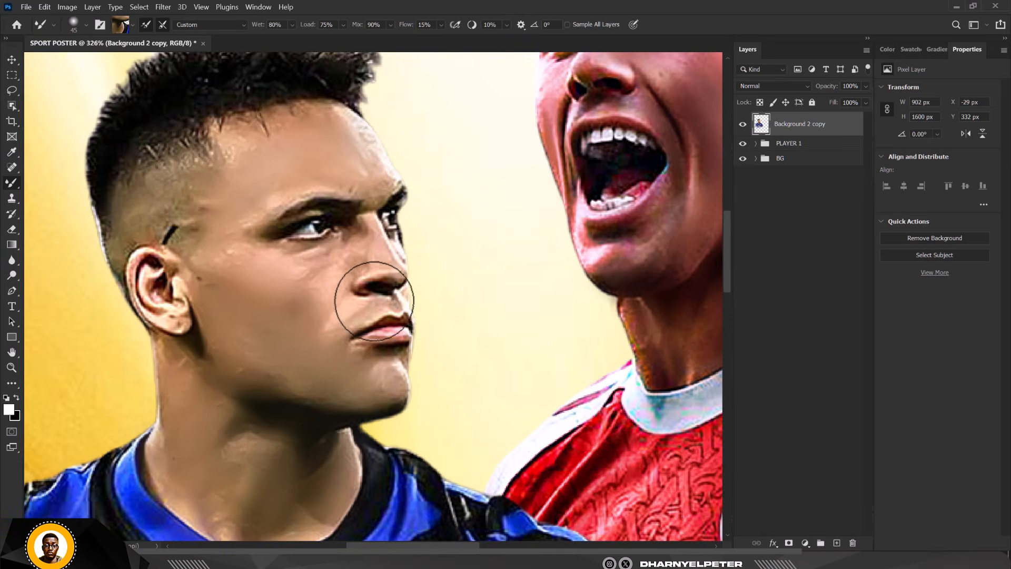
{"action": "scroll", "coordinate": [374, 300], "scroll_direction": "up", "scroll_amount": 2}
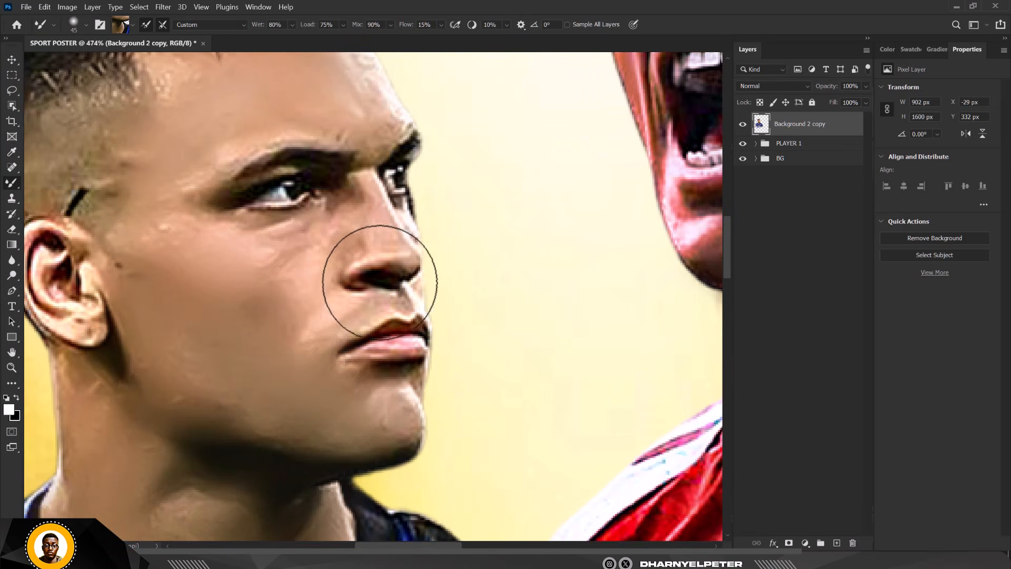
{"action": "left_click", "coordinate": [369, 151], "text": "alt"}
{"action": "key", "text": "bracketleft"}
{"action": "key", "text": "bracketleft"}
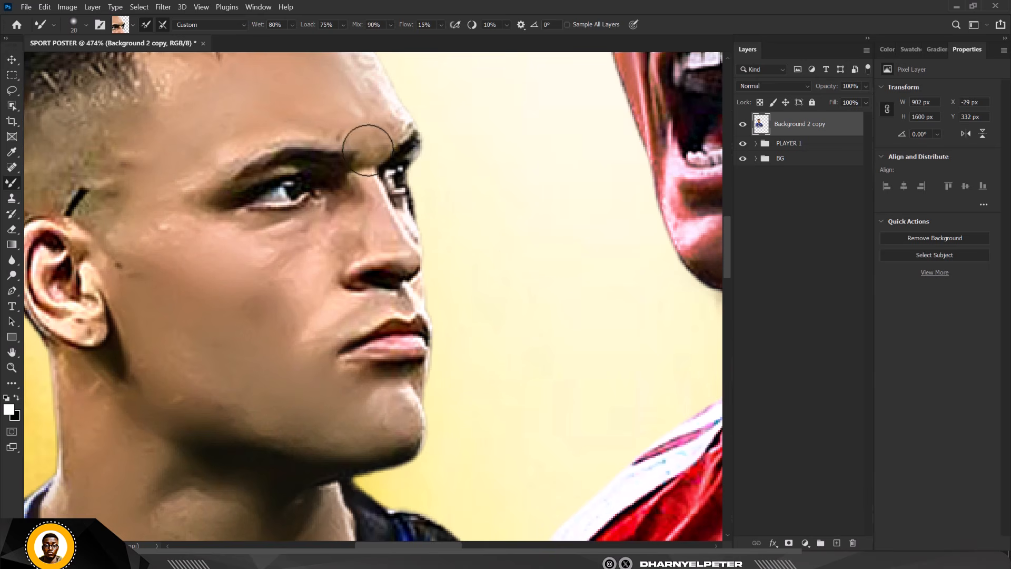
{"action": "left_click_drag", "start_coordinate": [372, 188], "coordinate": [384, 200]}
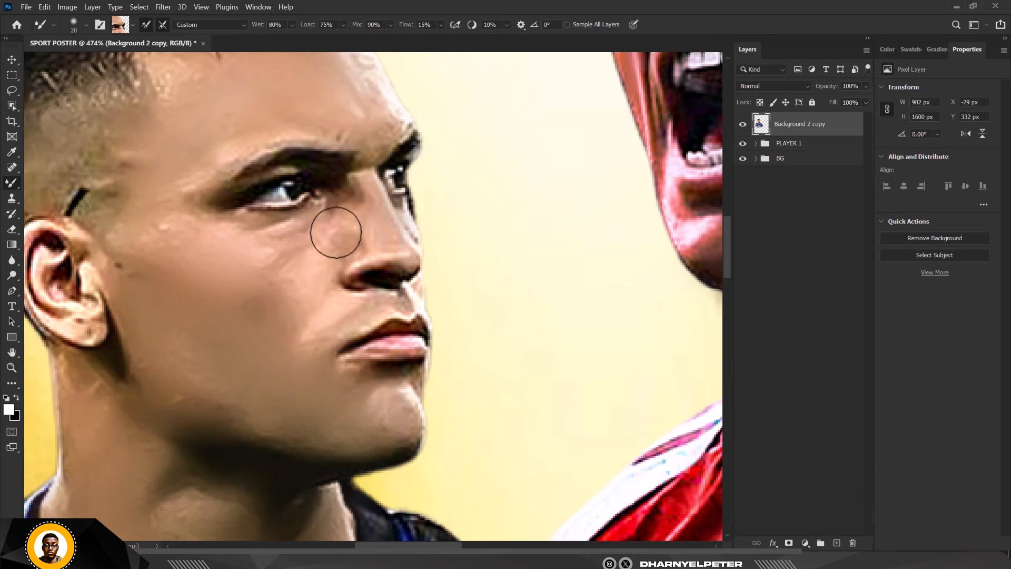
Step: Smooth the skin beside the second player's nose and on the chin with the 20 px Mixer Brush
{"action": "scroll", "coordinate": [336, 232], "scroll_direction": "down", "scroll_amount": 3}
{"action": "scroll", "coordinate": [352, 247], "scroll_direction": "up", "scroll_amount": 5}
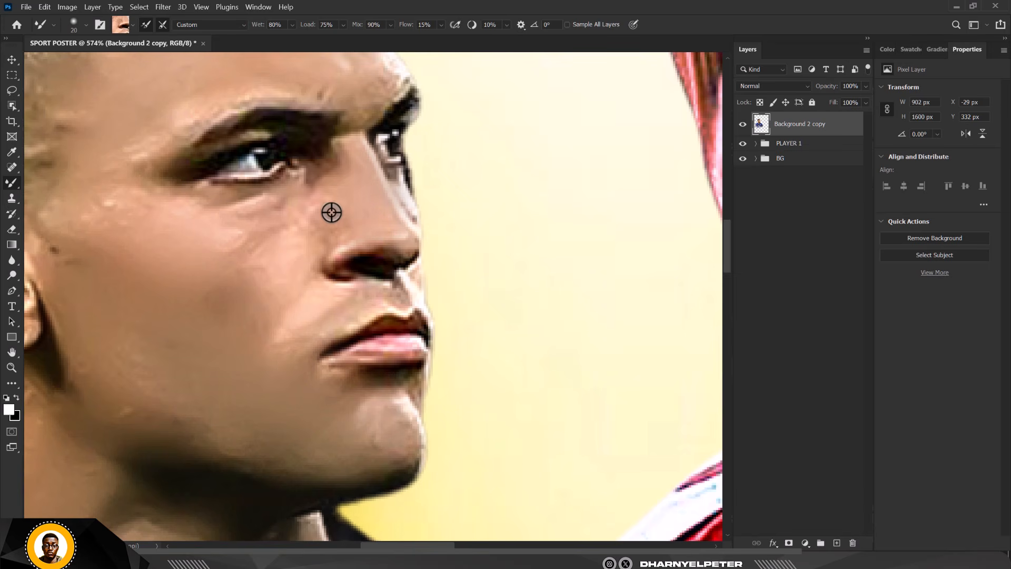
{"action": "scroll", "coordinate": [335, 211], "scroll_direction": "down", "scroll_amount": 5}
{"action": "scroll", "coordinate": [336, 283], "scroll_direction": "up", "scroll_amount": 4}
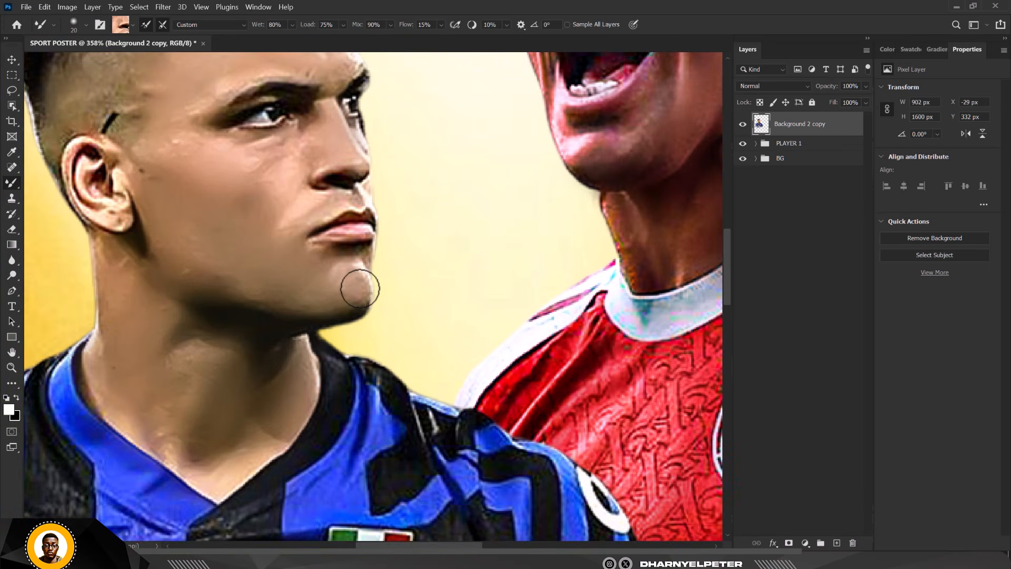
{"action": "left_click", "coordinate": [309, 311], "text": "alt"}
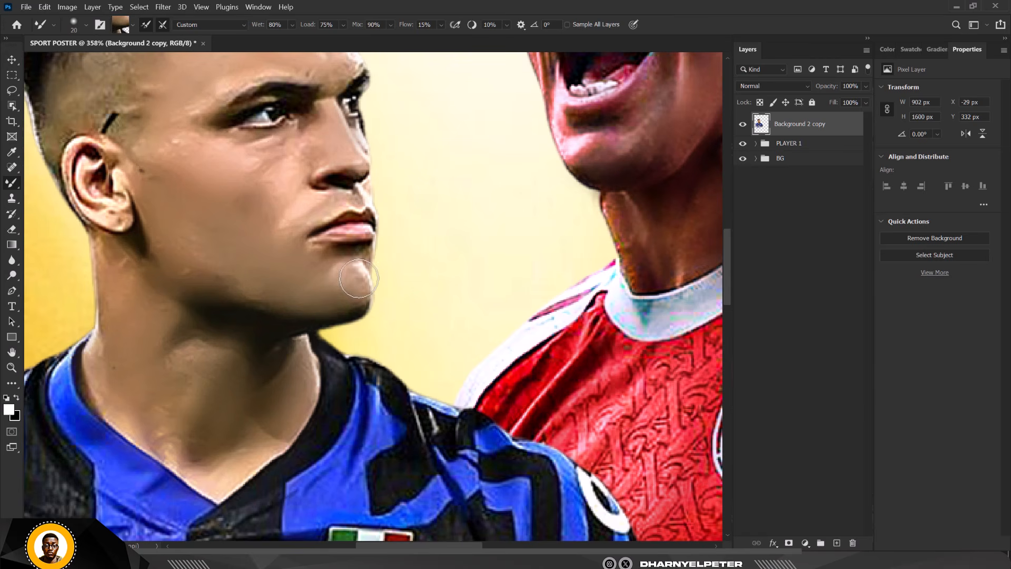
{"action": "left_click_drag", "start_coordinate": [358, 279], "coordinate": [359, 309]}
Step: Check the retouched face at poster view and convert the Background 2 copy layer to a smart object
{"action": "scroll", "coordinate": [354, 309], "scroll_direction": "down", "scroll_amount": 8}
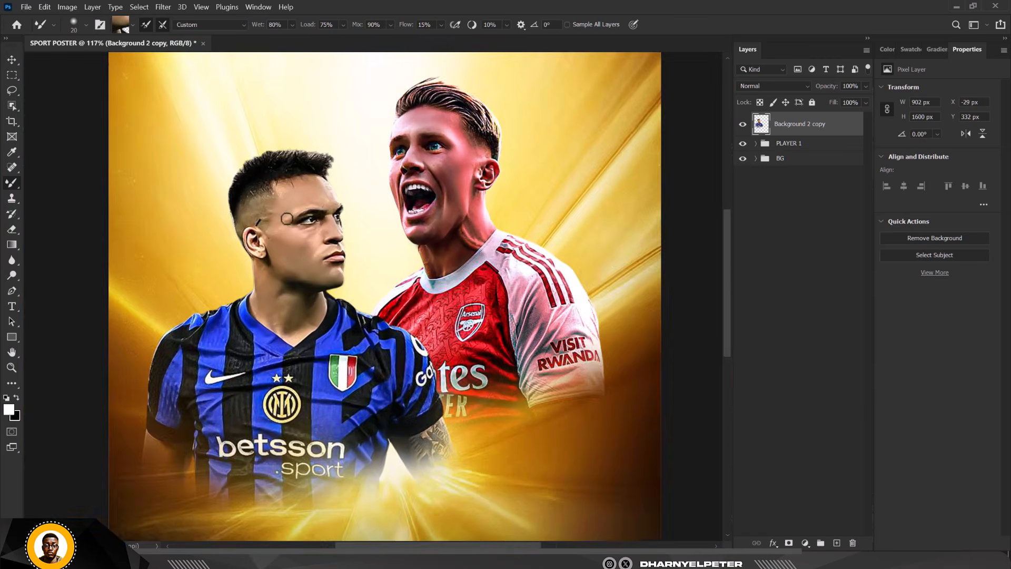
{"action": "scroll", "coordinate": [284, 236], "scroll_direction": "up", "scroll_amount": 4}
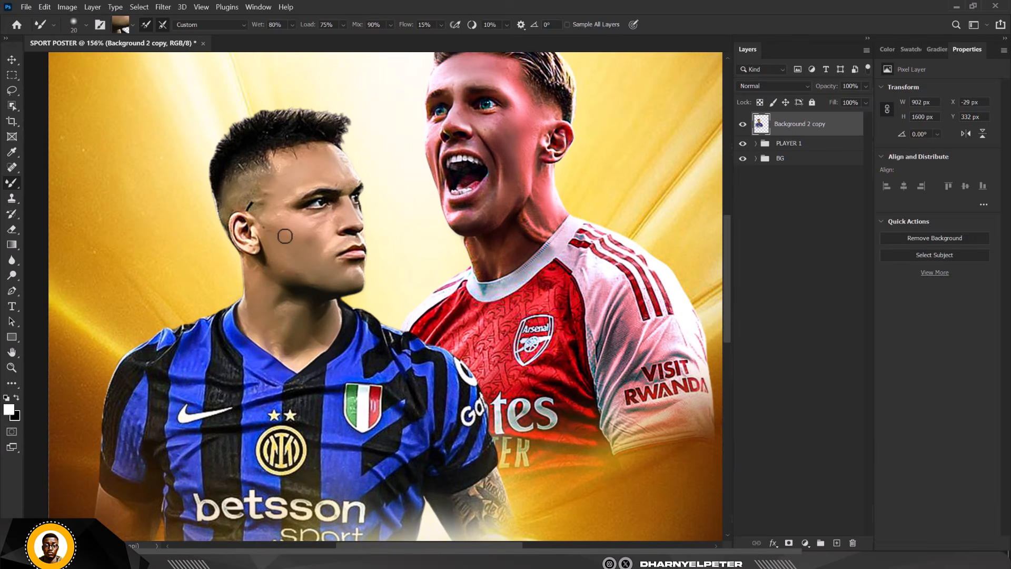
{"action": "scroll", "coordinate": [412, 180], "scroll_direction": "down", "scroll_amount": 5}
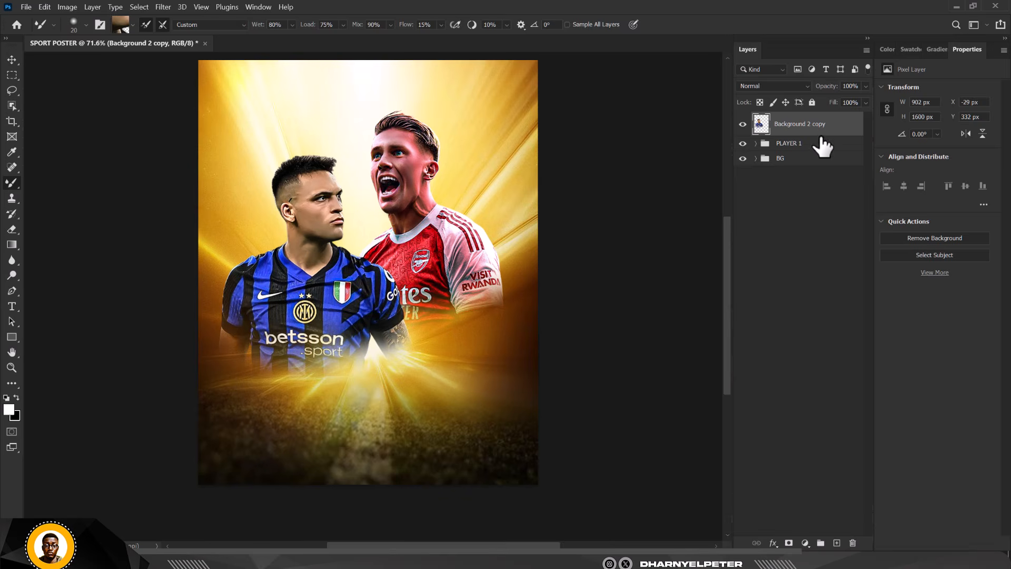
{"action": "right_click", "coordinate": [851, 126]}
{"action": "left_click", "coordinate": [684, 207]}
Step: Scale the second player up to 103.57% and move the layer slightly down and to the left
{"action": "left_click", "coordinate": [10, 64]}
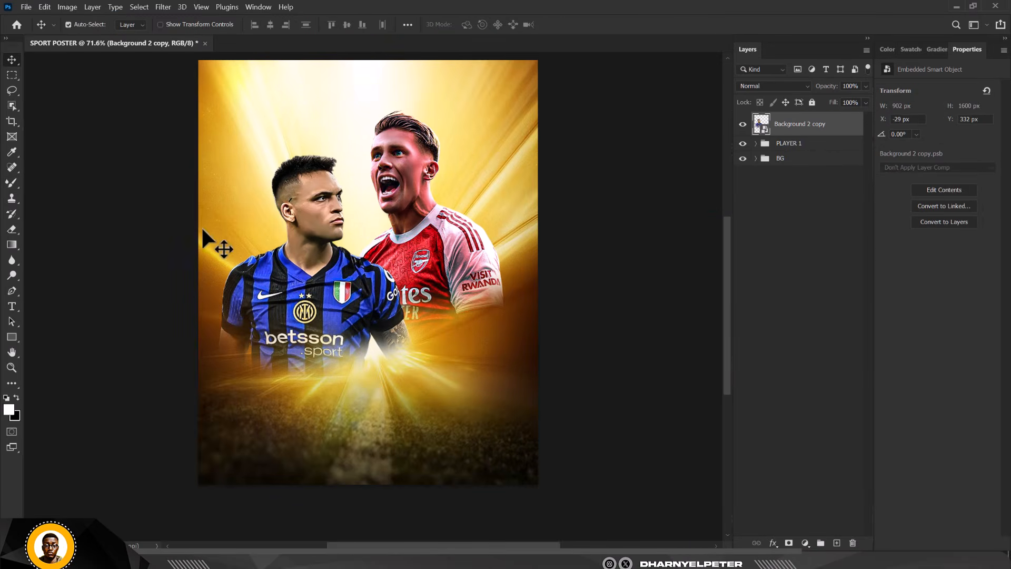
{"action": "key", "text": "ctrl+t"}
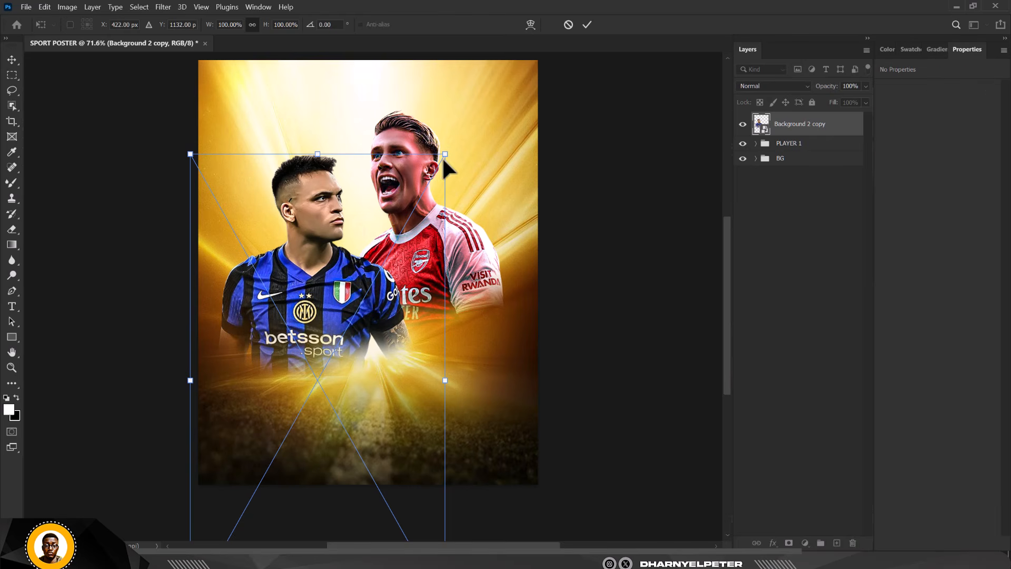
{"action": "left_click_drag", "start_coordinate": [447, 153], "coordinate": [450, 146]}
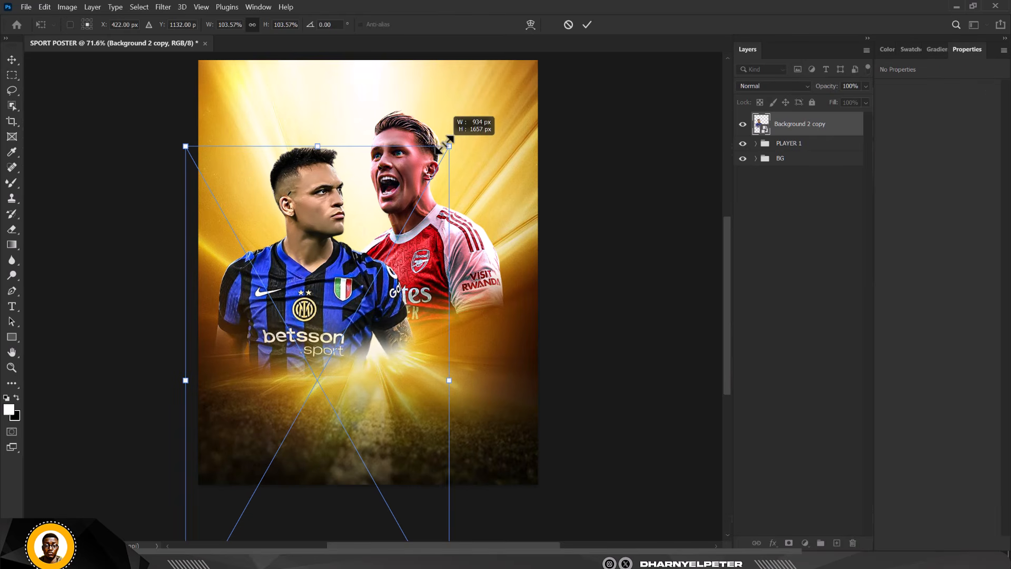
{"action": "left_click_drag", "start_coordinate": [358, 254], "coordinate": [353, 260]}
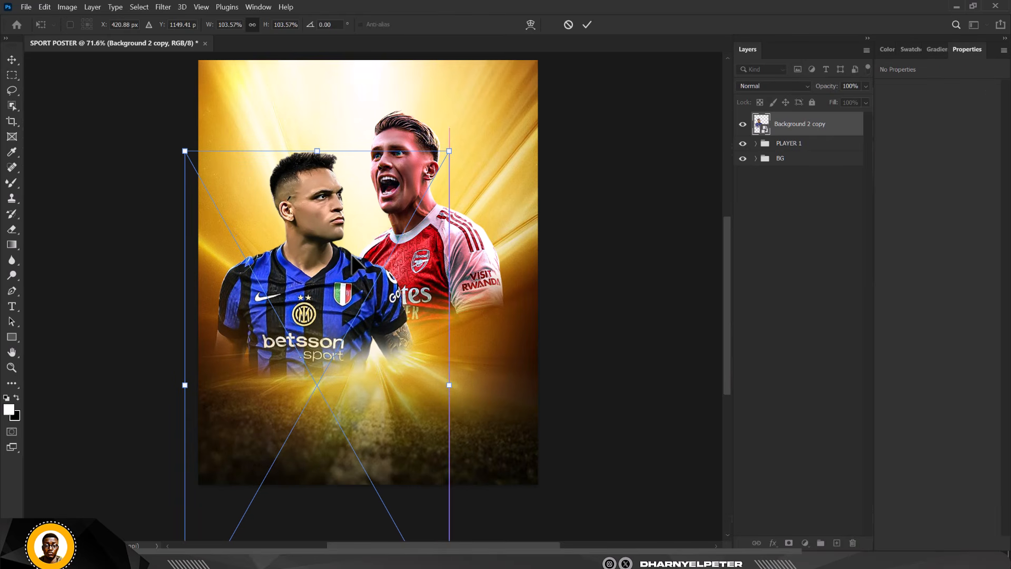
{"action": "key", "text": "Return"}
Step: Commit the second player's transform and add a Curves adjustment layer above the Background 2 copy layer
{"action": "scroll", "coordinate": [321, 181], "scroll_direction": "up", "scroll_amount": 4}
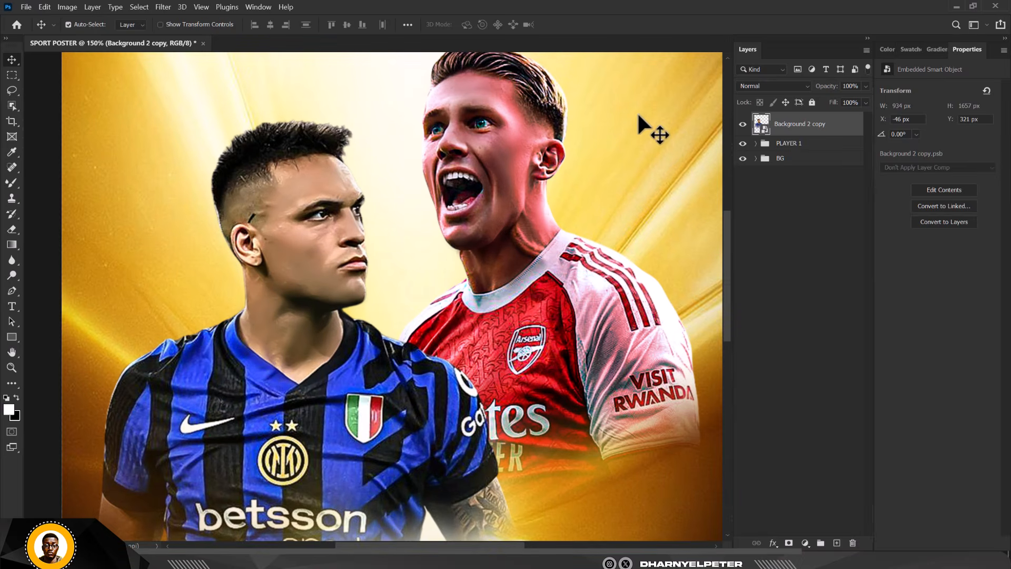
{"action": "scroll", "coordinate": [418, 199], "scroll_direction": "down", "scroll_amount": 3}
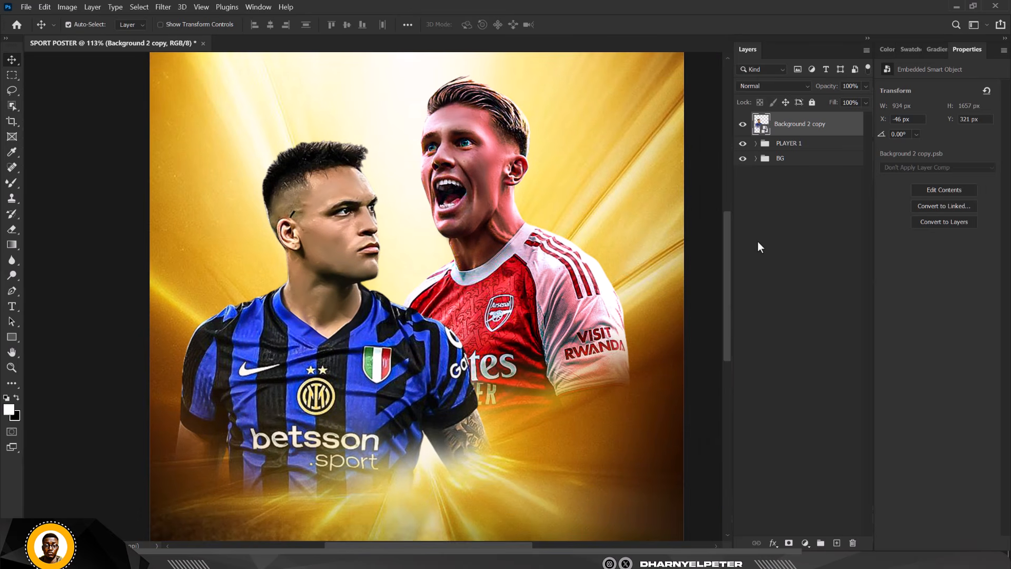
{"action": "left_click", "coordinate": [806, 543]}
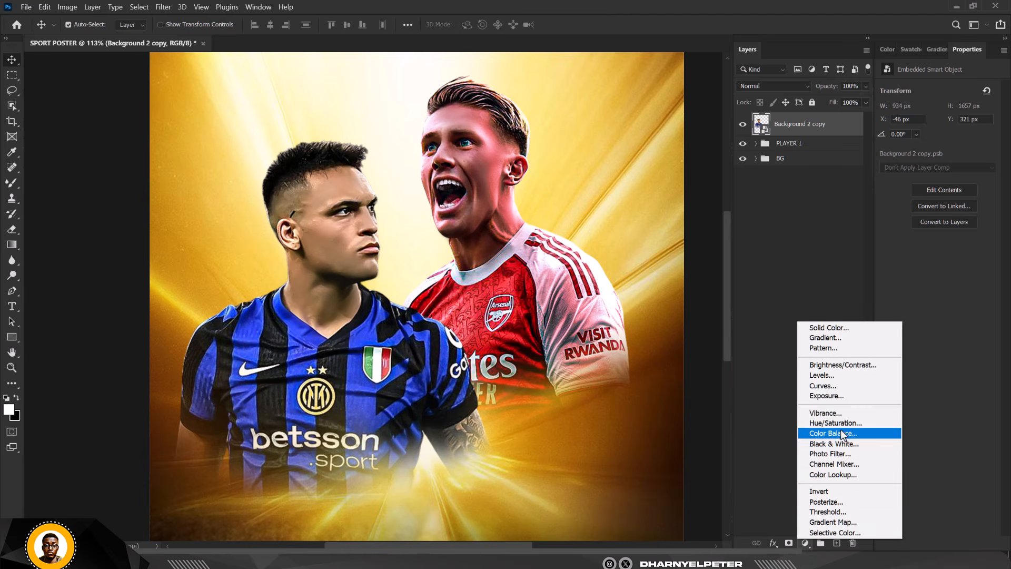
{"action": "left_click", "coordinate": [842, 386]}
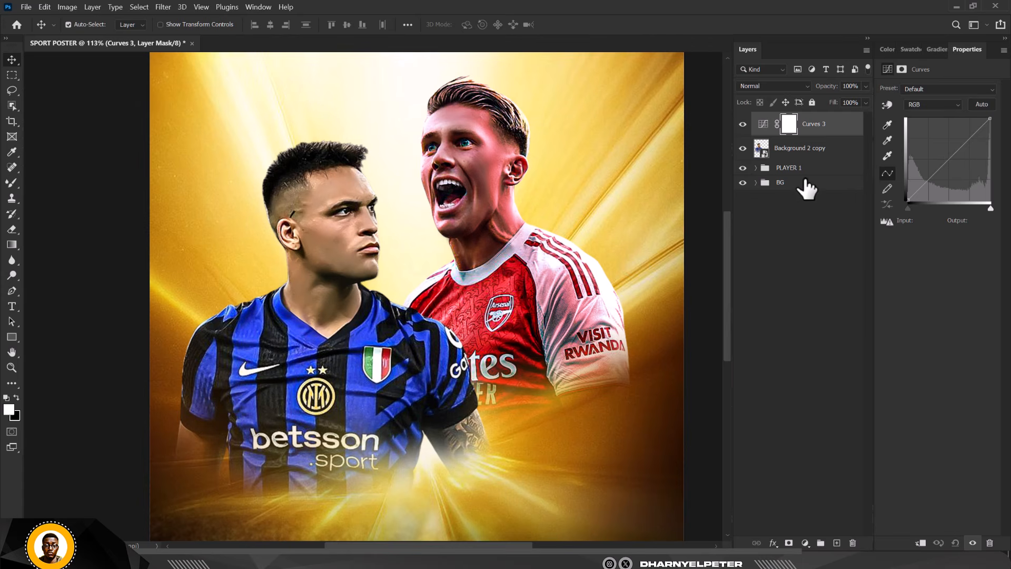
Step: Duplicate the Background 2 copy smart object and apply a Camera Raw Filter to the duplicate with Texture +66
{"action": "left_click", "coordinate": [825, 158]}
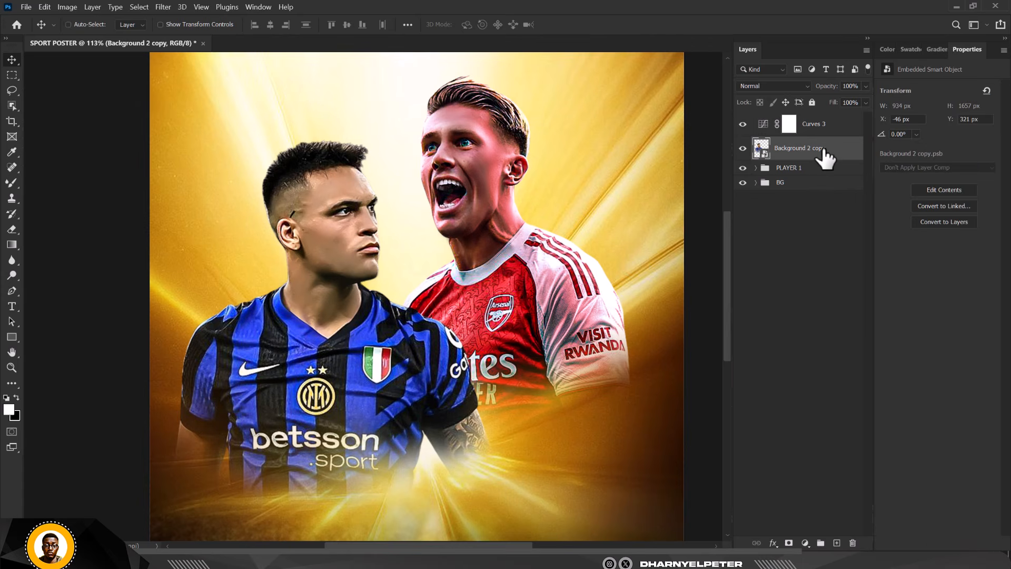
{"action": "key", "text": "ctrl+j"}
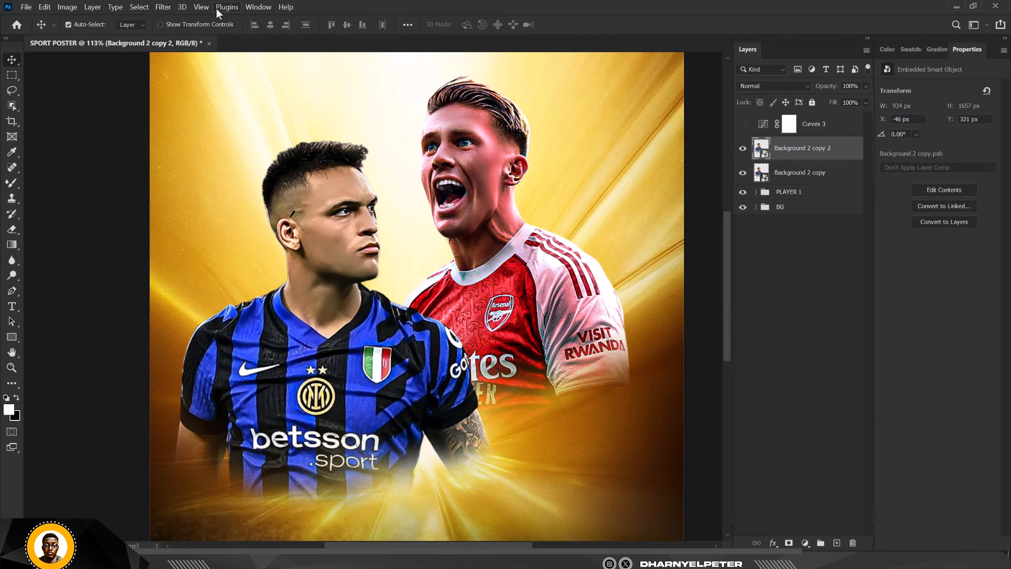
{"action": "left_click", "coordinate": [165, 7]}
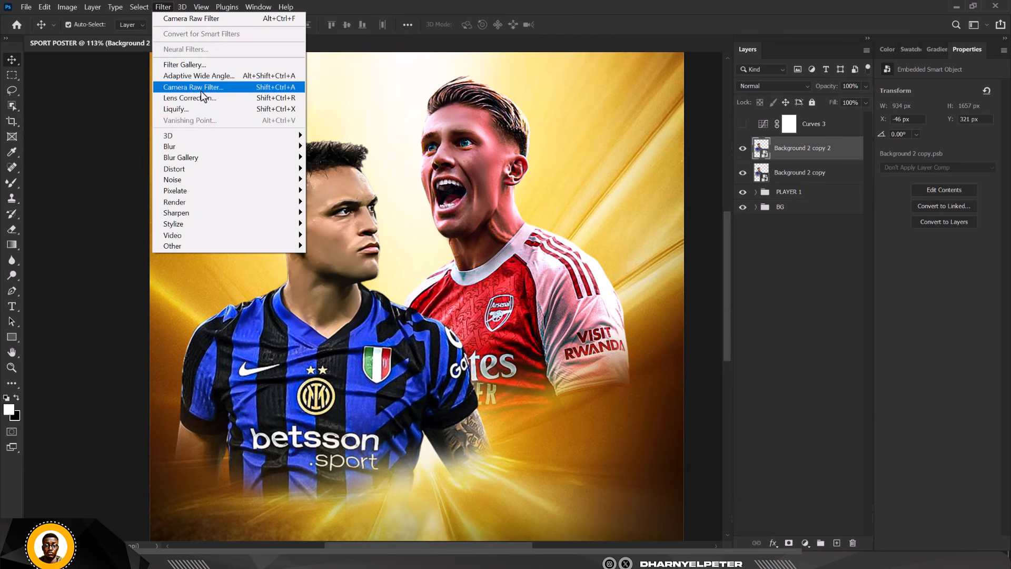
{"action": "left_click", "coordinate": [201, 88]}
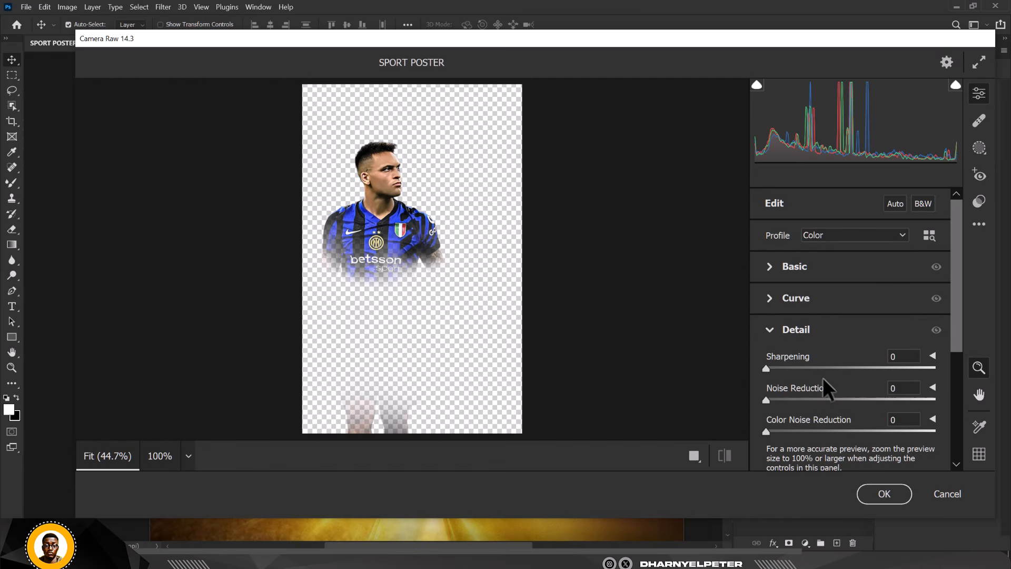
{"action": "left_click", "coordinate": [772, 269]}
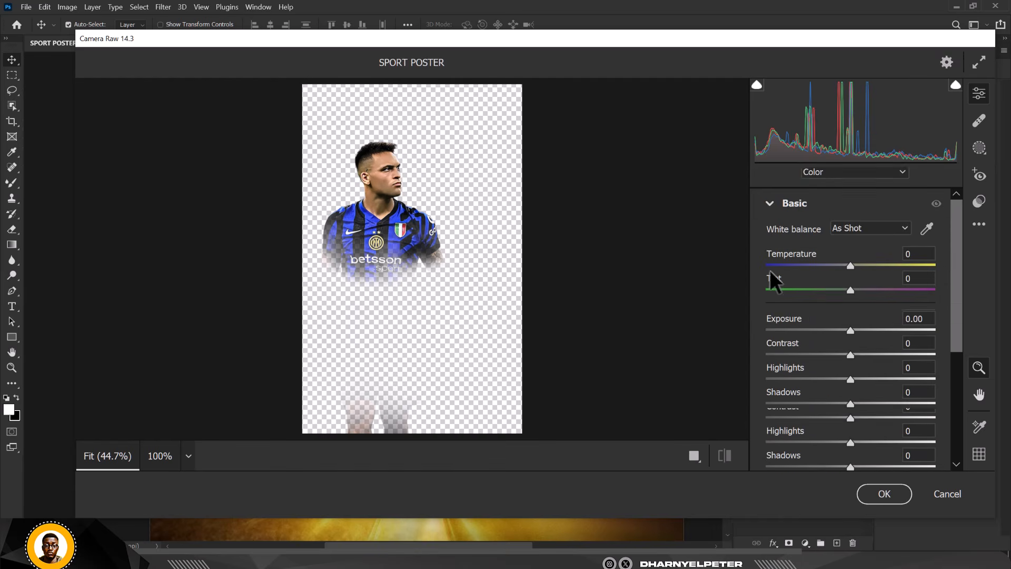
{"action": "scroll", "coordinate": [843, 389], "scroll_direction": "down", "scroll_amount": 3}
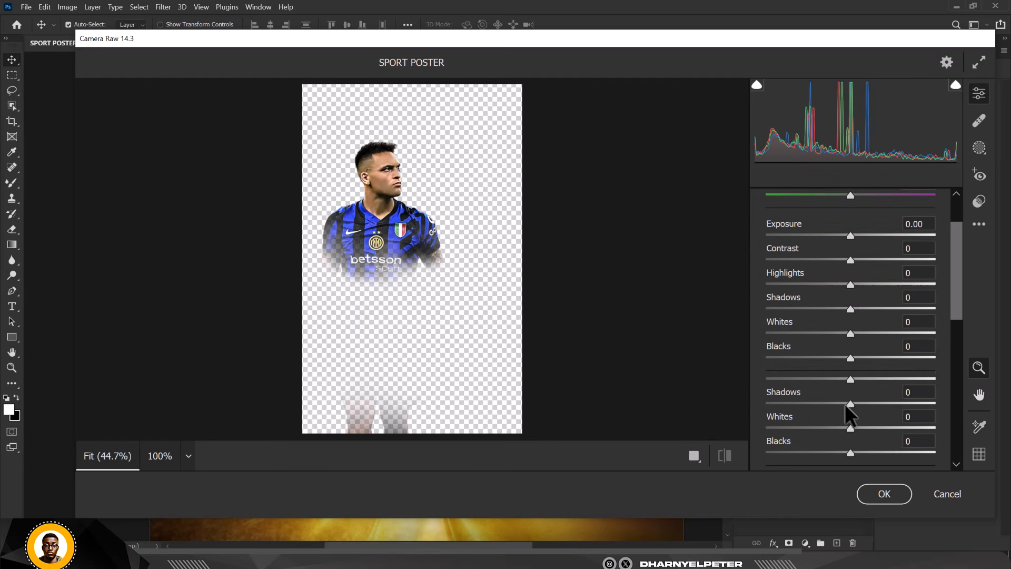
{"action": "left_click_drag", "start_coordinate": [850, 397], "coordinate": [883, 397]}
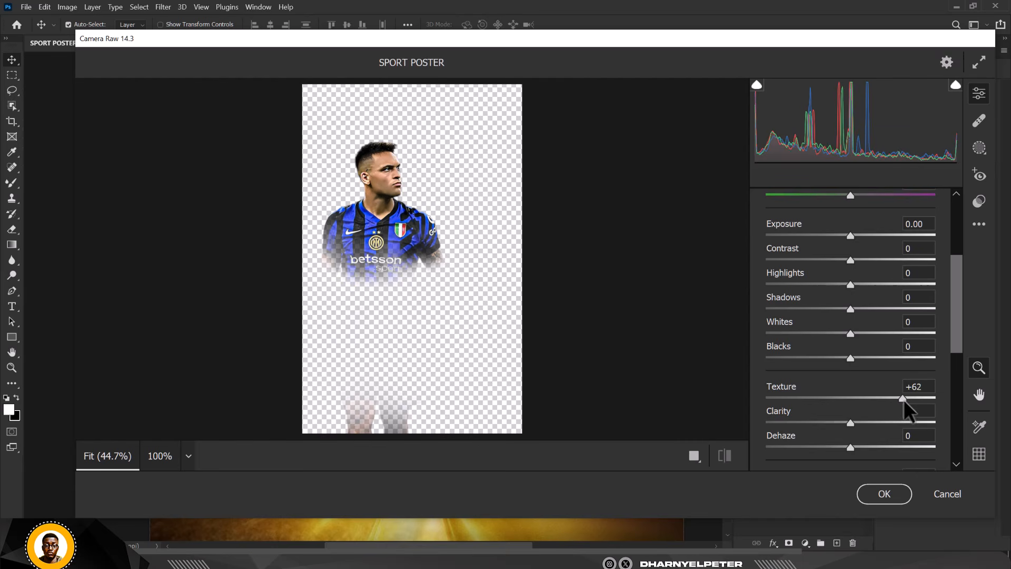
{"action": "left_click", "coordinate": [883, 495]}
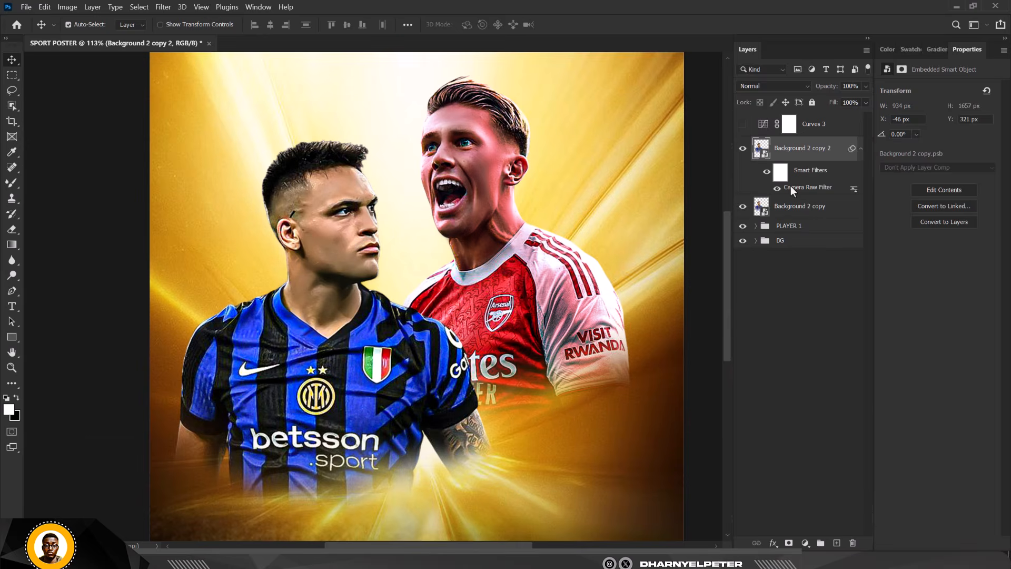
Step: Raise the Camera Raw Filter's Texture to +86 and clip the duplicated player layer to Background 2 copy
{"action": "double_click", "coordinate": [791, 186]}
{"action": "scroll", "coordinate": [838, 419], "scroll_direction": "down", "scroll_amount": 2}
{"action": "scroll", "coordinate": [843, 411], "scroll_direction": "down", "scroll_amount": 4}
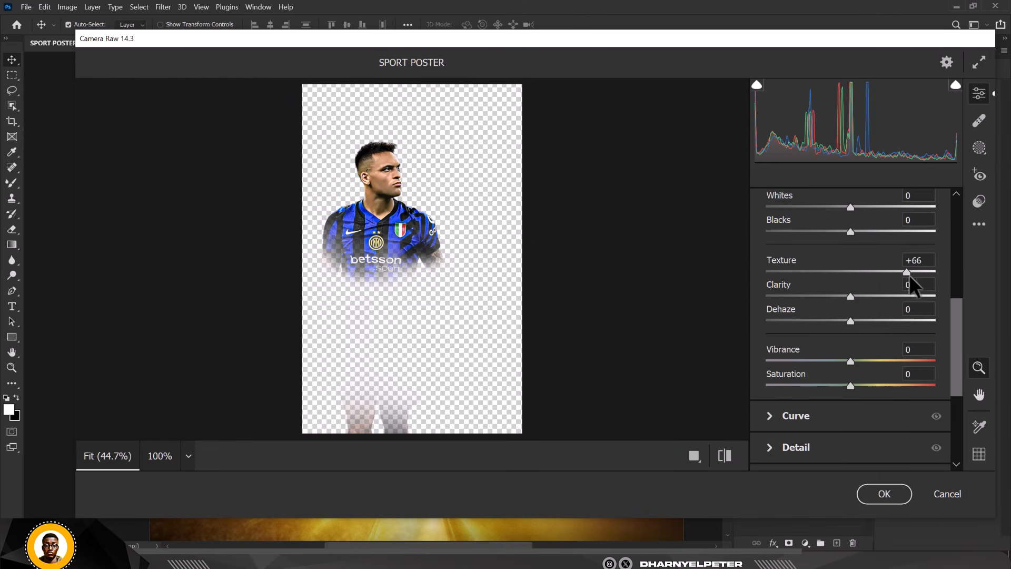
{"action": "left_click_drag", "start_coordinate": [905, 274], "coordinate": [931, 276]}
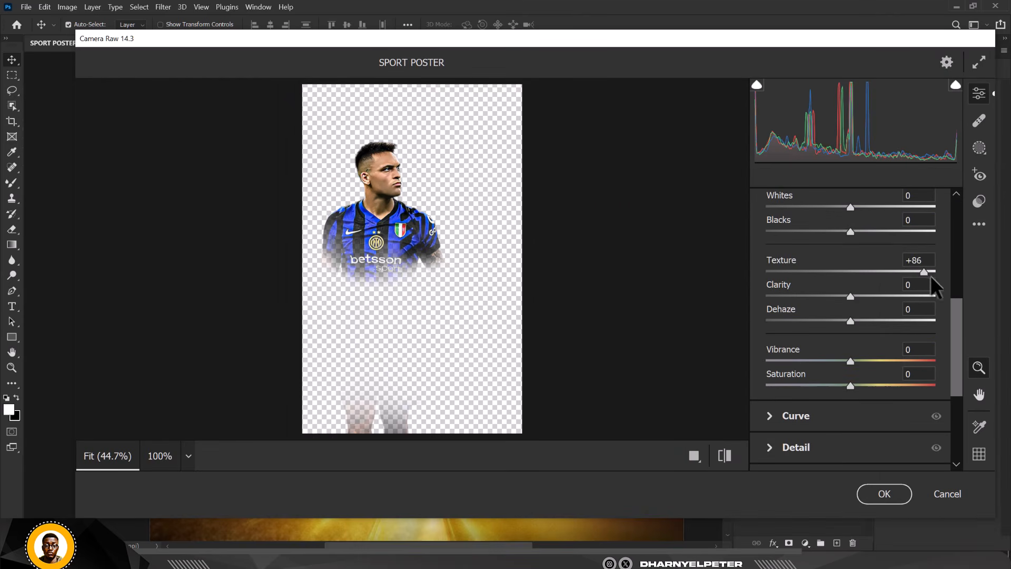
{"action": "left_click", "coordinate": [877, 496]}
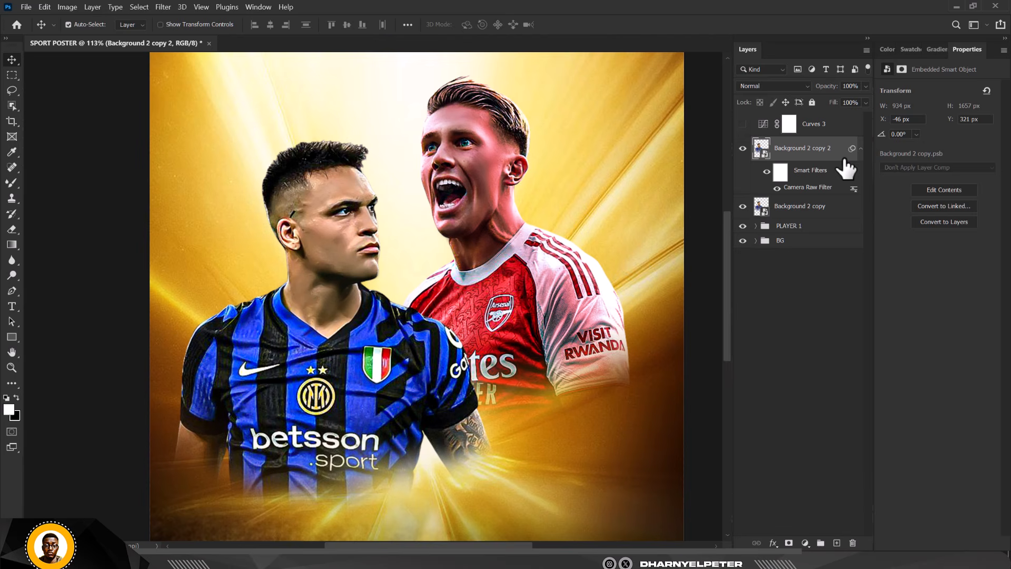
{"action": "left_click", "coordinate": [842, 196], "text": "alt"}
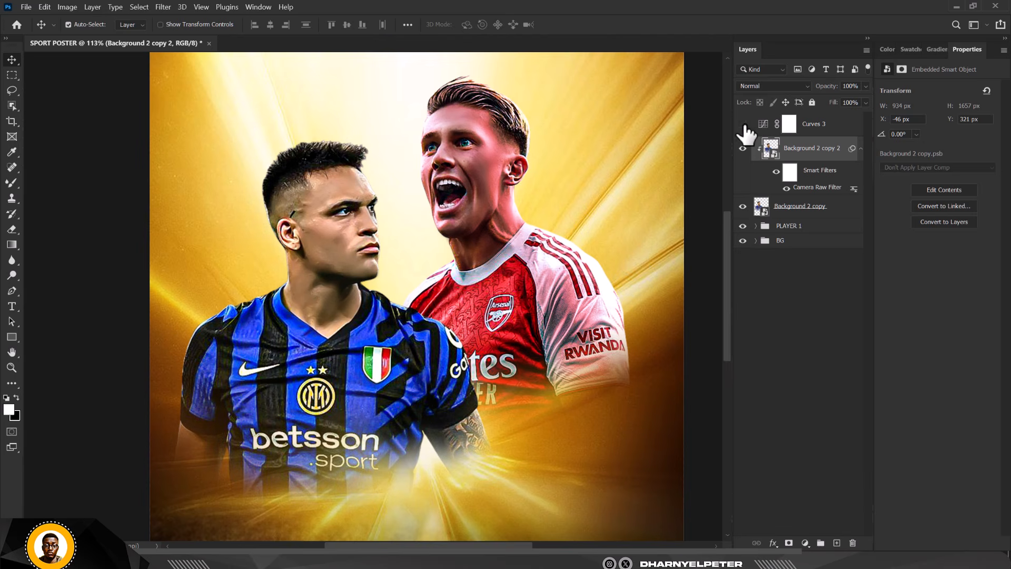
Step: Darken the Curves 3 adjustment by lowering the midtones and the white point output to 214, and invert its mask to black
{"action": "left_click", "coordinate": [763, 126]}
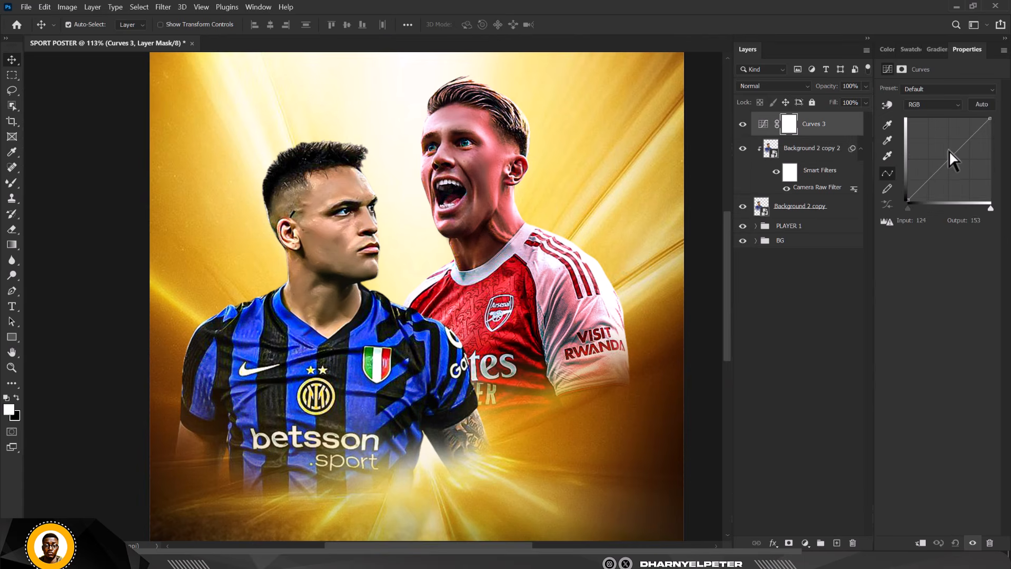
{"action": "left_click_drag", "start_coordinate": [949, 161], "coordinate": [958, 179]}
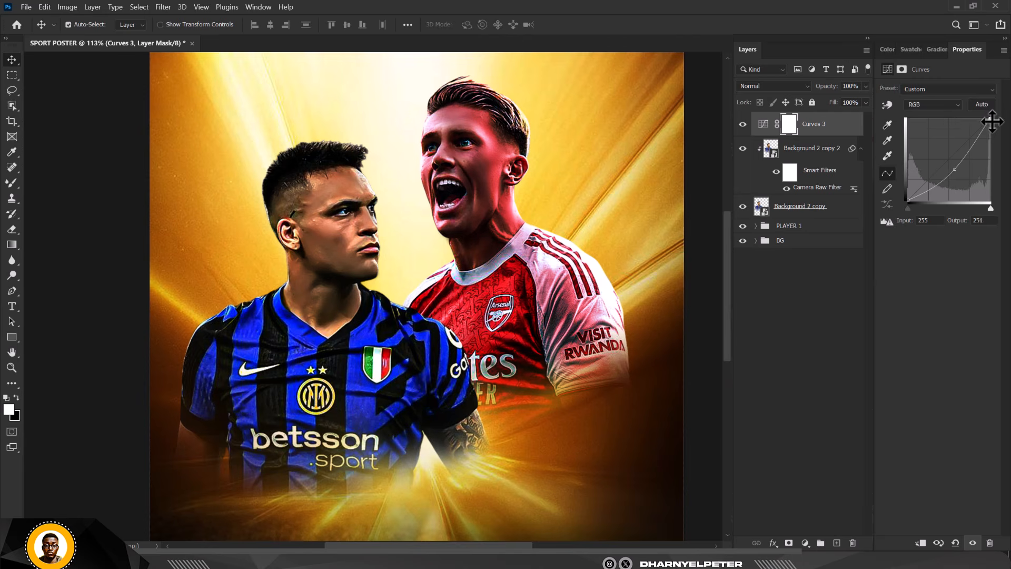
{"action": "left_click_drag", "start_coordinate": [993, 121], "coordinate": [992, 133]}
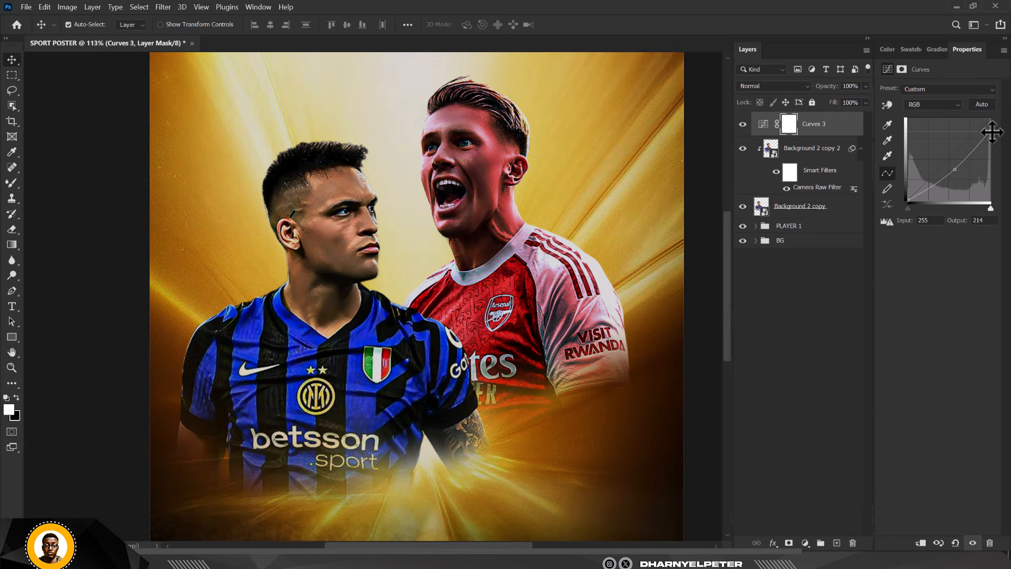
{"action": "left_click", "coordinate": [789, 127]}
{"action": "key", "text": "ctrl+i"}
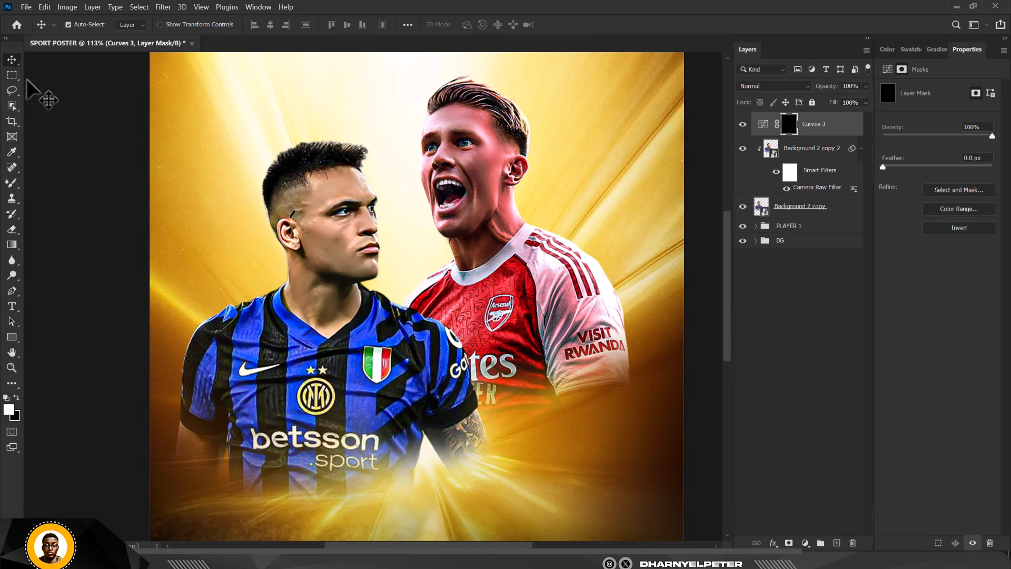
Step: Paint white on the Curves 3 mask with an 80 px Brush at 36% flow to darken the second player's jaw and neck
{"action": "left_click", "coordinate": [13, 183]}
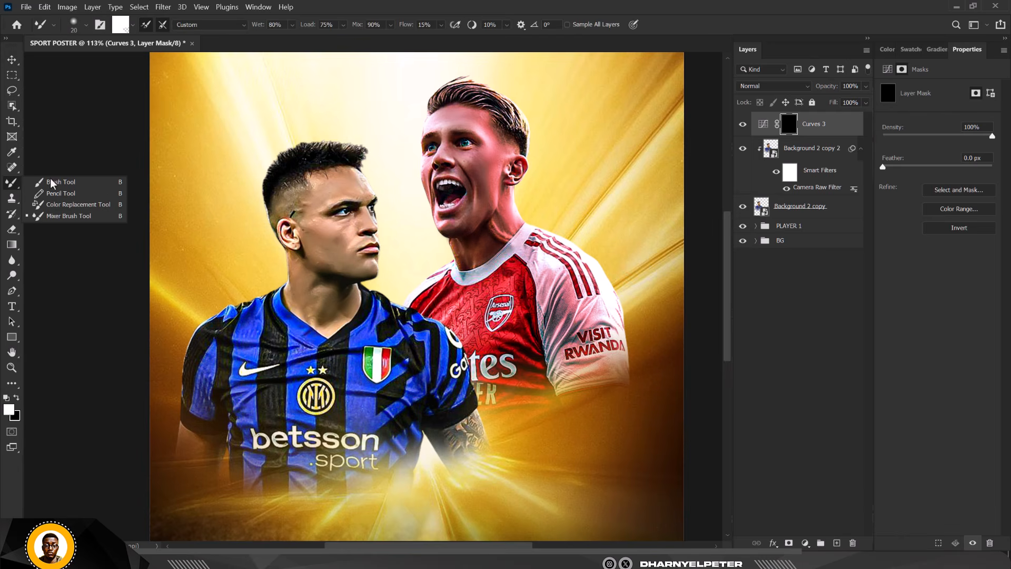
{"action": "left_click", "coordinate": [52, 183]}
{"action": "scroll", "coordinate": [302, 243], "scroll_direction": "up", "scroll_amount": 5}
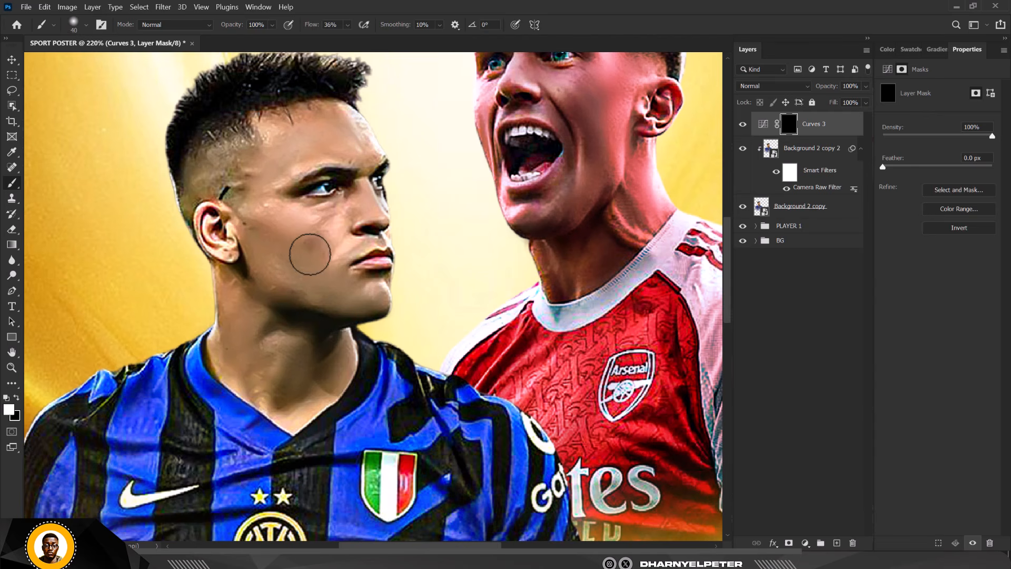
{"action": "key", "text": "bracketright"}
{"action": "key", "text": "bracketright"}
{"action": "key", "text": "bracketright"}
{"action": "key", "text": "bracketright"}
{"action": "mouse_move", "coordinate": [316, 293]}
{"action": "left_mouse_down"}
{"action": "mouse_move", "coordinate": [288, 300]}
{"action": "mouse_move", "coordinate": [272, 281]}
{"action": "mouse_move", "coordinate": [383, 307]}
{"action": "mouse_move", "coordinate": [320, 309]}
{"action": "mouse_move", "coordinate": [292, 382]}
{"action": "mouse_move", "coordinate": [310, 329]}
{"action": "mouse_move", "coordinate": [315, 343]}
{"action": "mouse_move", "coordinate": [314, 320]}
{"action": "mouse_move", "coordinate": [304, 368]}
{"action": "mouse_move", "coordinate": [293, 343]}
{"action": "left_mouse_up"}
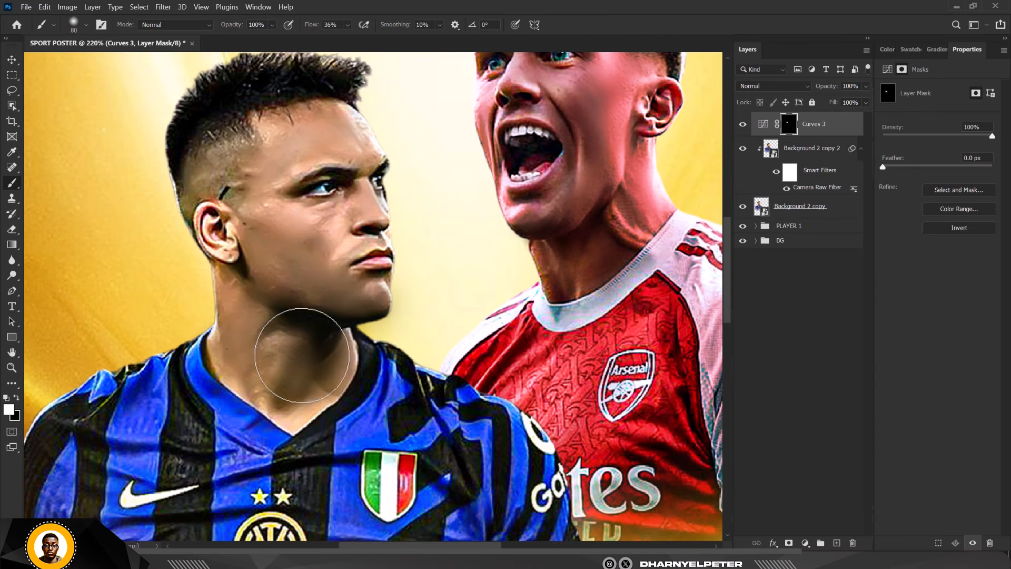
Step: Clip Curves 3 to the player layer below and paint its mask over the chin and cheek to darken them
{"action": "left_click", "coordinate": [808, 137], "text": "alt"}
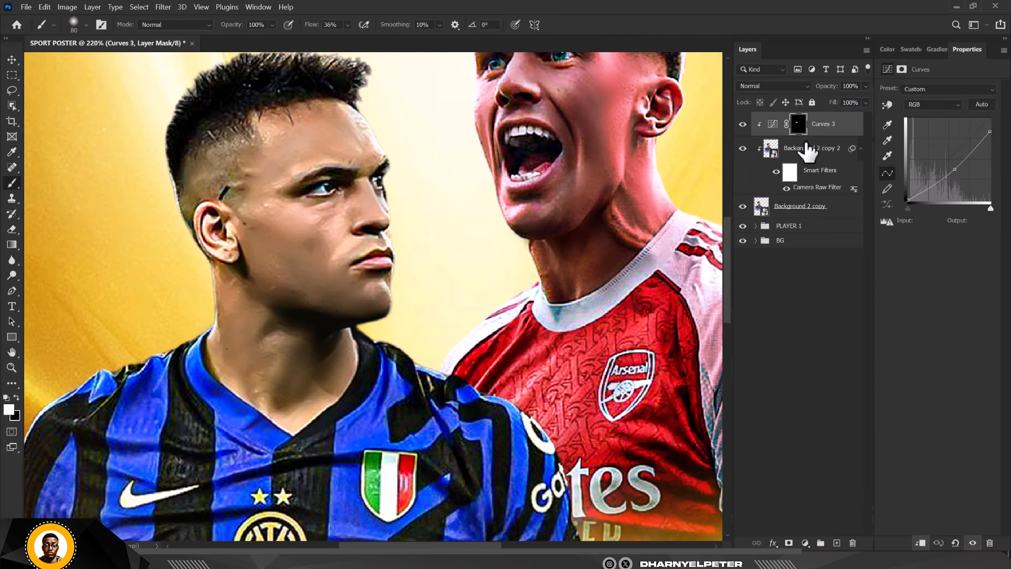
{"action": "mouse_move", "coordinate": [350, 309]}
{"action": "left_mouse_down"}
{"action": "mouse_move", "coordinate": [292, 299]}
{"action": "mouse_move", "coordinate": [362, 315]}
{"action": "left_mouse_up"}
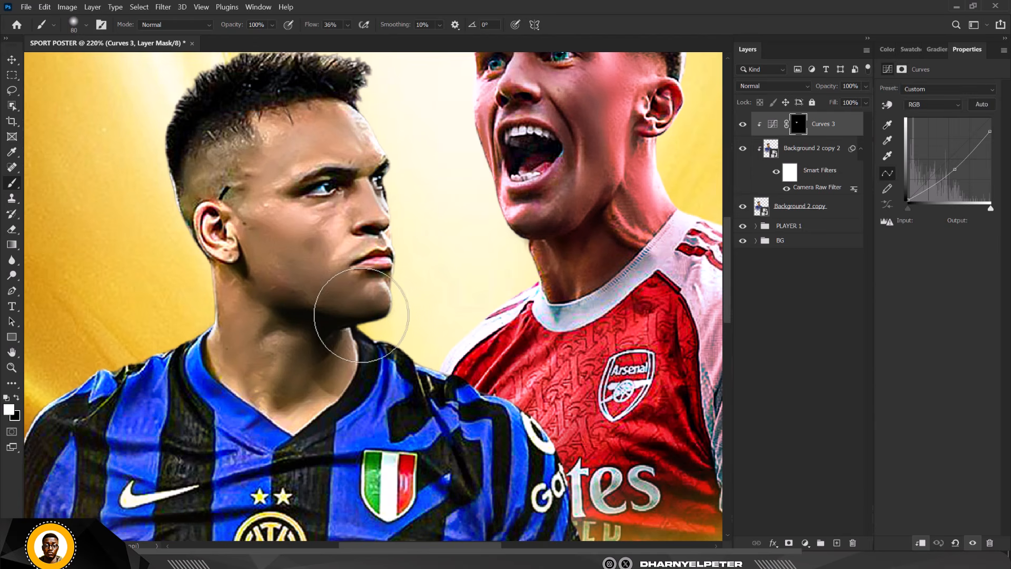
{"action": "mouse_move", "coordinate": [266, 261]}
{"action": "left_mouse_down"}
{"action": "mouse_move", "coordinate": [256, 304]}
{"action": "mouse_move", "coordinate": [240, 277]}
{"action": "mouse_move", "coordinate": [248, 298]}
{"action": "mouse_move", "coordinate": [311, 382]}
{"action": "mouse_move", "coordinate": [320, 331]}
{"action": "mouse_move", "coordinate": [324, 392]}
{"action": "mouse_move", "coordinate": [302, 340]}
{"action": "mouse_move", "coordinate": [340, 118]}
{"action": "mouse_move", "coordinate": [320, 115]}
{"action": "mouse_move", "coordinate": [342, 161]}
{"action": "mouse_move", "coordinate": [322, 128]}
{"action": "mouse_move", "coordinate": [337, 150]}
{"action": "mouse_move", "coordinate": [312, 131]}
{"action": "mouse_move", "coordinate": [282, 155]}
{"action": "mouse_move", "coordinate": [287, 143]}
{"action": "mouse_move", "coordinate": [260, 136]}
{"action": "mouse_move", "coordinate": [263, 159]}
{"action": "mouse_move", "coordinate": [321, 250]}
{"action": "mouse_move", "coordinate": [339, 259]}
{"action": "left_mouse_up"}
Step: Reduce the brush to 45 px and paint the Curves 3 mask from beneath the eye down to the chin
{"action": "scroll", "coordinate": [342, 200], "scroll_direction": "up", "scroll_amount": 3}
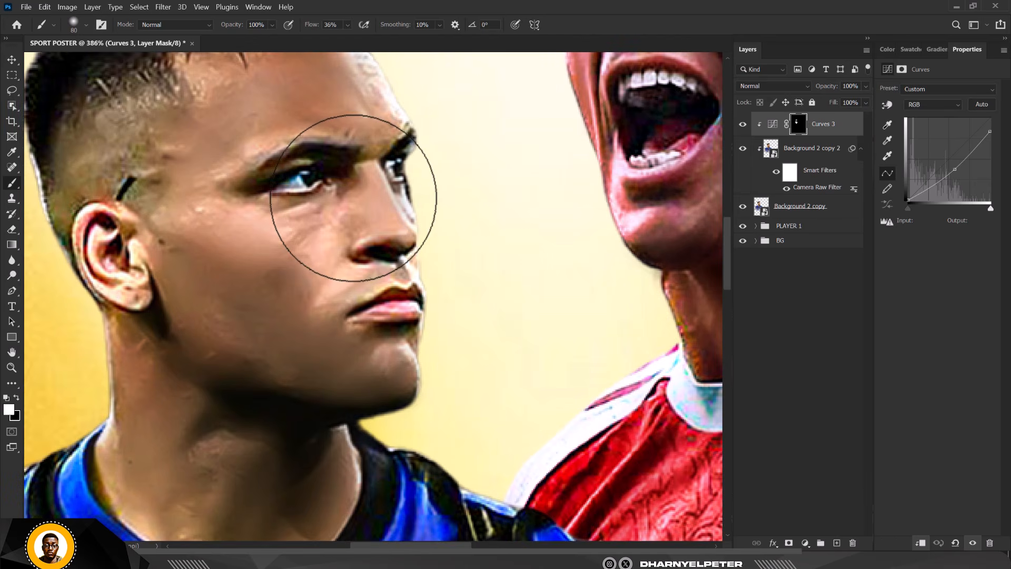
{"action": "key", "text": "bracketleft"}
{"action": "key", "text": "bracketleft"}
{"action": "key", "text": "bracketleft"}
{"action": "key", "text": "bracketleft"}
{"action": "key", "text": "bracketleft"}
{"action": "key", "text": "bracketleft"}
{"action": "key", "text": "bracketleft"}
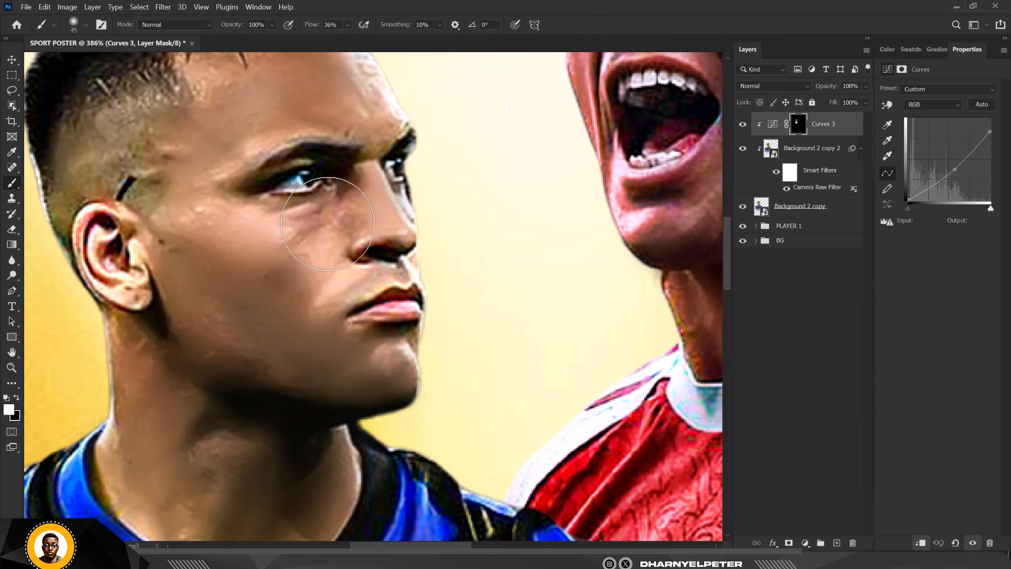
{"action": "mouse_move", "coordinate": [328, 223]}
{"action": "left_mouse_down"}
{"action": "mouse_move", "coordinate": [333, 256]}
{"action": "mouse_move", "coordinate": [331, 228]}
{"action": "mouse_move", "coordinate": [321, 261]}
{"action": "mouse_move", "coordinate": [329, 240]}
{"action": "mouse_move", "coordinate": [344, 302]}
{"action": "mouse_move", "coordinate": [324, 350]}
{"action": "mouse_move", "coordinate": [341, 289]}
{"action": "mouse_move", "coordinate": [325, 350]}
{"action": "mouse_move", "coordinate": [370, 358]}
{"action": "mouse_move", "coordinate": [400, 338]}
{"action": "mouse_move", "coordinate": [342, 369]}
{"action": "left_mouse_up"}
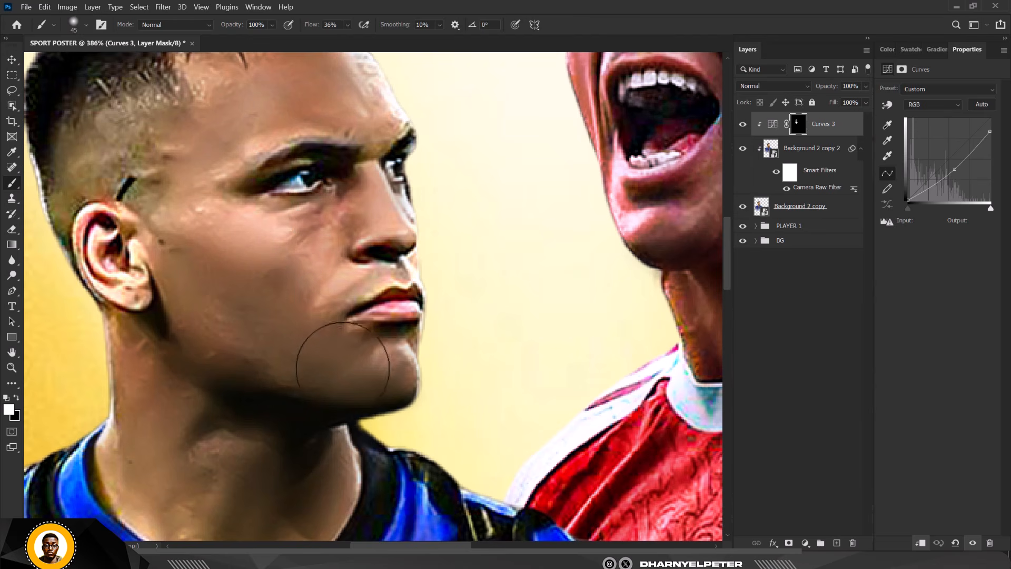
Step: Paint the Curves 3 mask over the second player's forehead and side hair with the 45 px brush, and check the shading
{"action": "scroll", "coordinate": [316, 253], "scroll_direction": "down", "scroll_amount": 3}
{"action": "scroll", "coordinate": [363, 126], "scroll_direction": "up", "scroll_amount": 4}
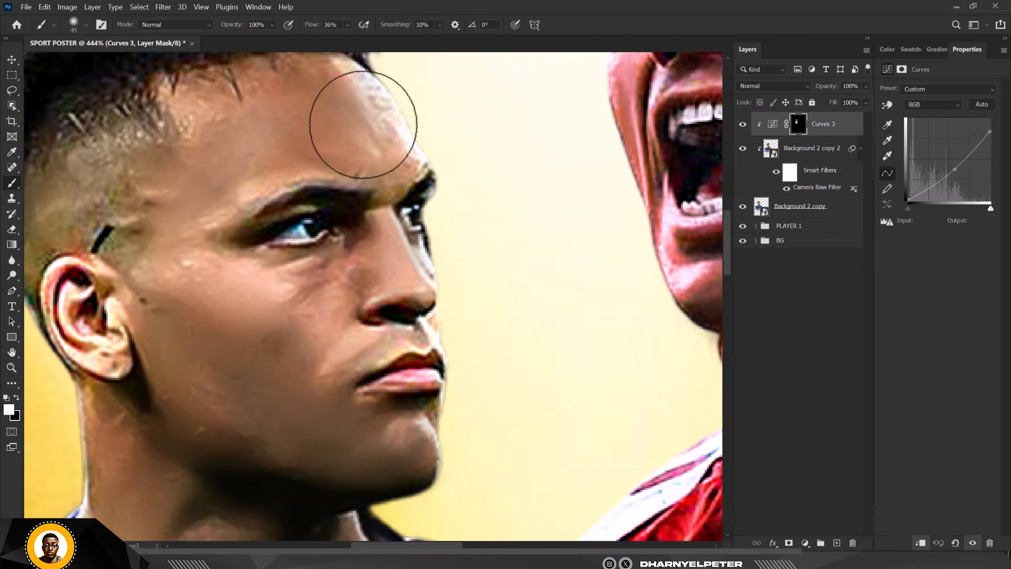
{"action": "mouse_move", "coordinate": [363, 125]}
{"action": "left_mouse_down"}
{"action": "mouse_move", "coordinate": [381, 186]}
{"action": "mouse_move", "coordinate": [365, 253]}
{"action": "mouse_move", "coordinate": [293, 248]}
{"action": "left_mouse_up"}
{"action": "scroll", "coordinate": [293, 248], "scroll_direction": "down", "scroll_amount": 3}
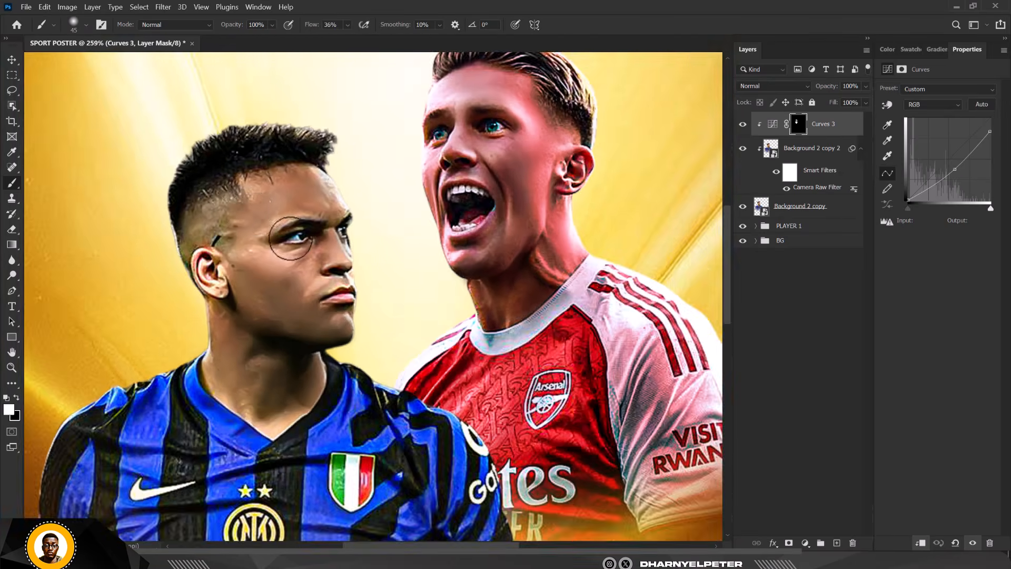
{"action": "scroll", "coordinate": [290, 238], "scroll_direction": "up", "scroll_amount": 3}
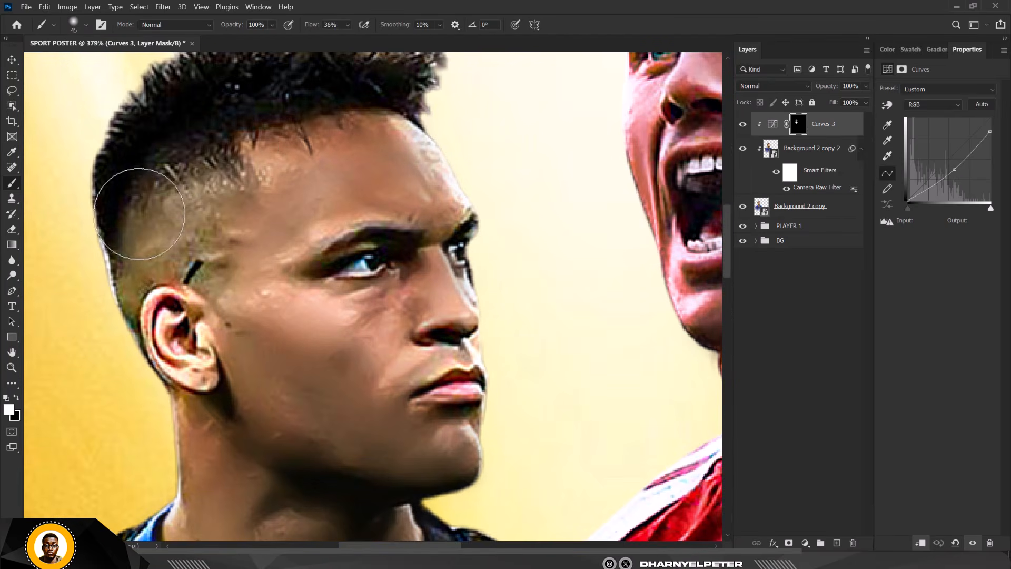
{"action": "mouse_move", "coordinate": [140, 214]}
{"action": "left_mouse_down"}
{"action": "mouse_move", "coordinate": [169, 153]}
{"action": "mouse_move", "coordinate": [101, 244]}
{"action": "mouse_move", "coordinate": [226, 140]}
{"action": "mouse_move", "coordinate": [361, 95]}
{"action": "mouse_move", "coordinate": [230, 187]}
{"action": "left_mouse_up"}
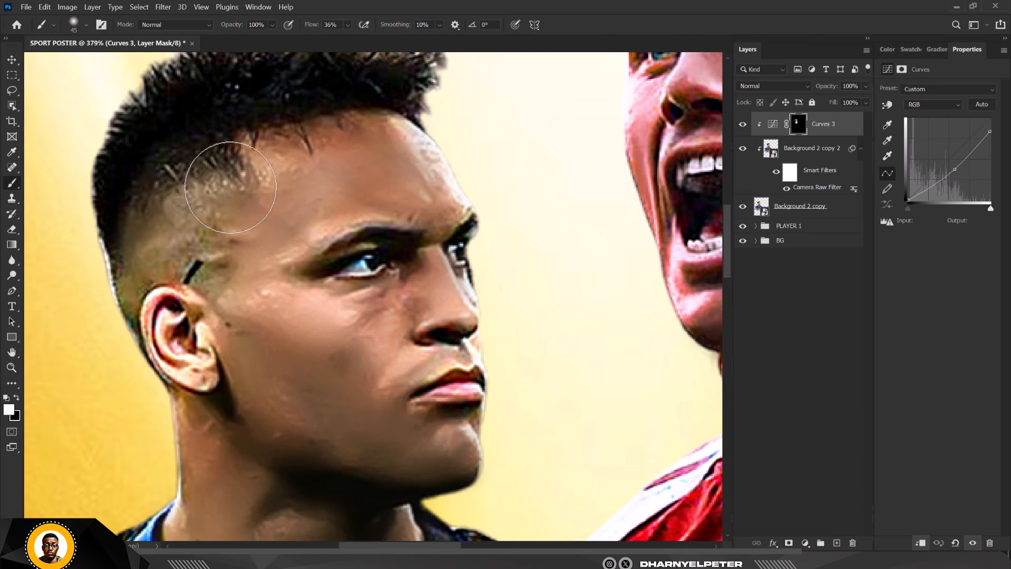
{"action": "scroll", "coordinate": [227, 180], "scroll_direction": "down", "scroll_amount": 3}
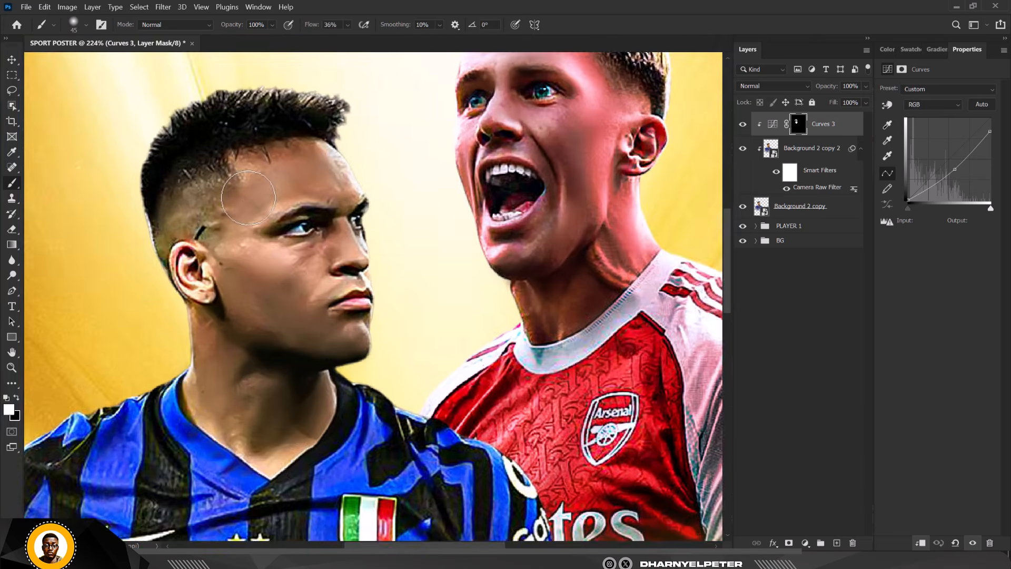
{"action": "scroll", "coordinate": [258, 231], "scroll_direction": "down", "scroll_amount": 5}
{"action": "scroll", "coordinate": [264, 253], "scroll_direction": "up", "scroll_amount": 6}
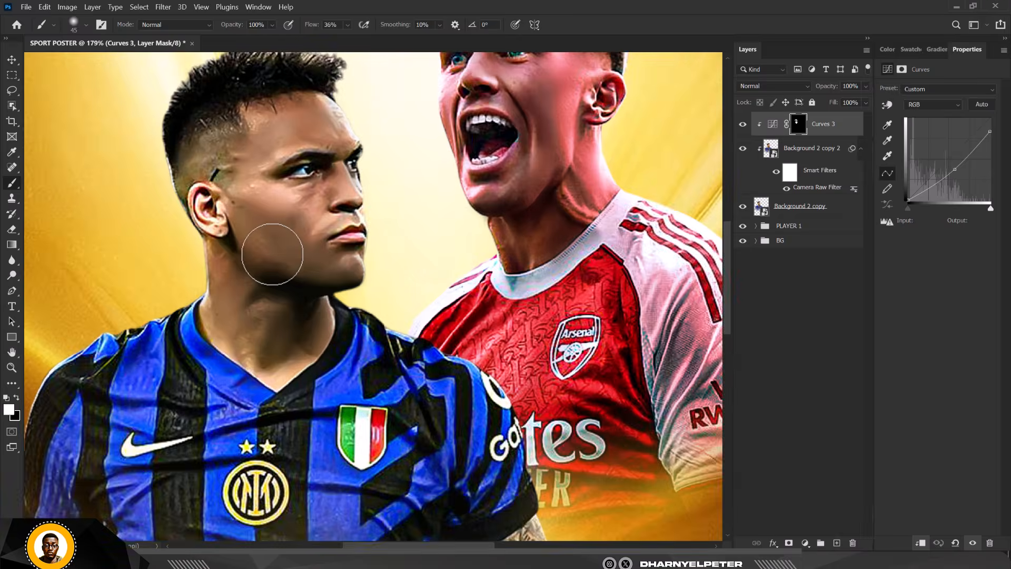
{"action": "scroll", "coordinate": [273, 254], "scroll_direction": "up", "scroll_amount": 2}
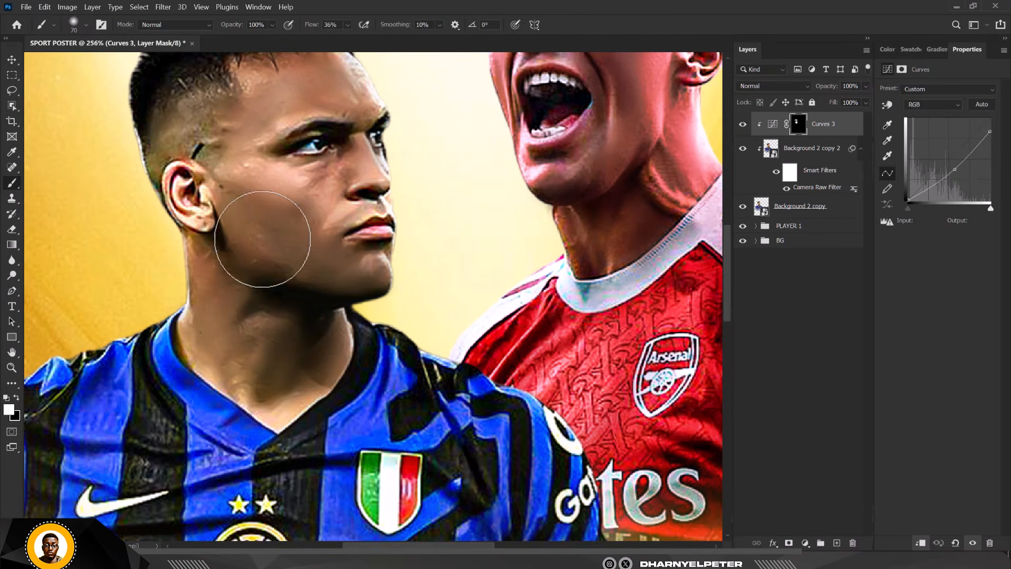
Step: Enlarge the brush to 70 px and paint the Curves 3 mask to darken the second player's jaw and neck
{"action": "key", "text": "bracketright"}
{"action": "key", "text": "bracketright"}
{"action": "key", "text": "bracketright"}
{"action": "mouse_move", "coordinate": [344, 274]}
{"action": "left_mouse_down"}
{"action": "mouse_move", "coordinate": [314, 282]}
{"action": "mouse_move", "coordinate": [226, 270]}
{"action": "mouse_move", "coordinate": [223, 287]}
{"action": "mouse_move", "coordinate": [246, 262]}
{"action": "mouse_move", "coordinate": [213, 285]}
{"action": "mouse_move", "coordinate": [191, 266]}
{"action": "mouse_move", "coordinate": [222, 306]}
{"action": "mouse_move", "coordinate": [232, 293]}
{"action": "mouse_move", "coordinate": [226, 276]}
{"action": "mouse_move", "coordinate": [248, 316]}
{"action": "mouse_move", "coordinate": [304, 293]}
{"action": "mouse_move", "coordinate": [290, 255]}
{"action": "mouse_move", "coordinate": [271, 260]}
{"action": "mouse_move", "coordinate": [293, 320]}
{"action": "left_mouse_up"}
{"action": "key", "text": "x"}
{"action": "key", "text": "x"}
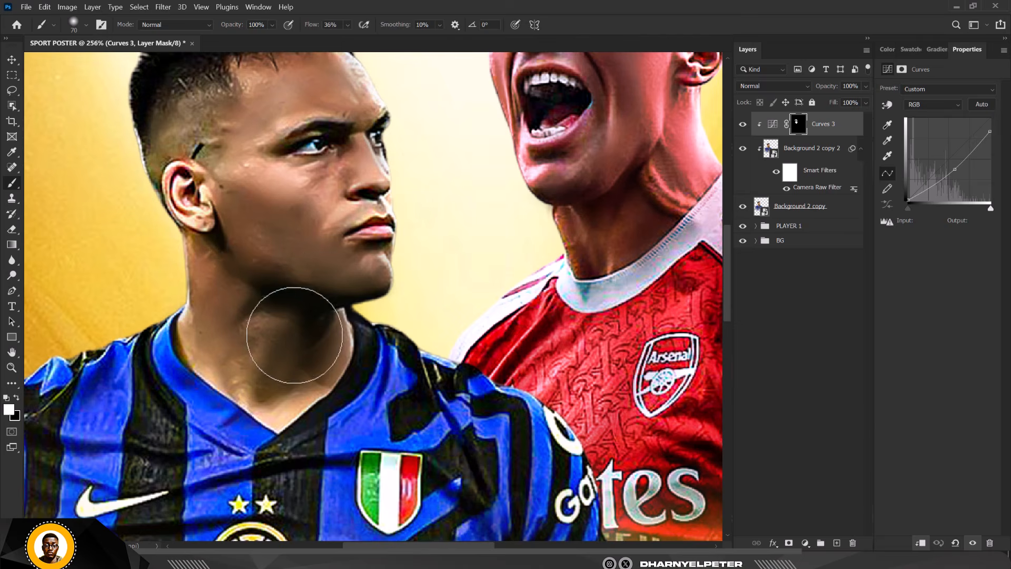
{"action": "scroll", "coordinate": [263, 234], "scroll_direction": "down", "scroll_amount": 1}
{"action": "scroll", "coordinate": [262, 234], "scroll_direction": "down", "scroll_amount": 5}
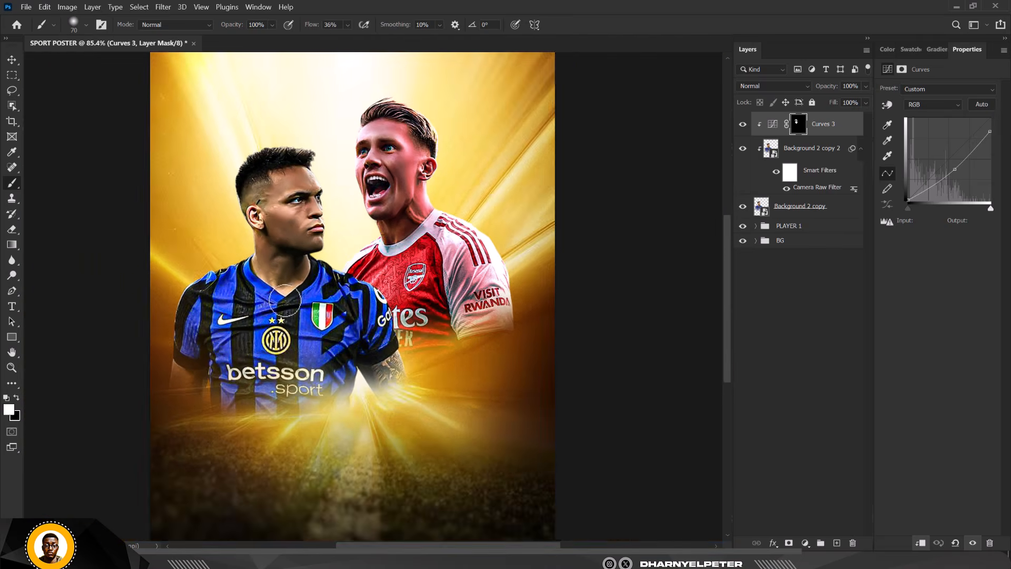
Step: Paint the Curves 3 mask over the blue shirt's folds, the tattooed arm's sleeve and the collar to deepen their shadows
{"action": "scroll", "coordinate": [214, 356], "scroll_direction": "up", "scroll_amount": 2}
{"action": "scroll", "coordinate": [178, 358], "scroll_direction": "up", "scroll_amount": 1}
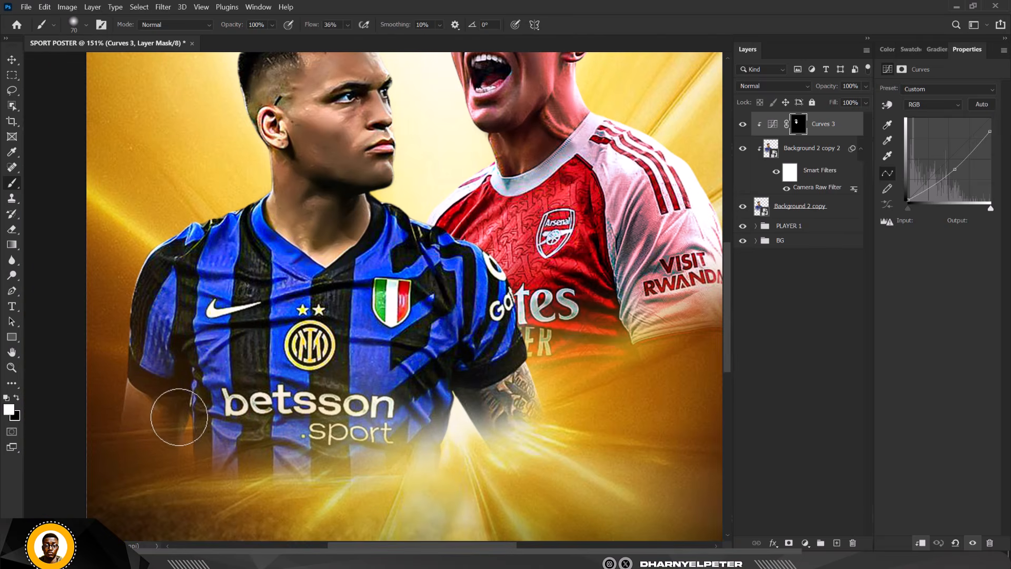
{"action": "mouse_move", "coordinate": [256, 305]}
{"action": "left_mouse_down"}
{"action": "mouse_move", "coordinate": [266, 256]}
{"action": "mouse_move", "coordinate": [316, 286]}
{"action": "mouse_move", "coordinate": [299, 250]}
{"action": "mouse_move", "coordinate": [346, 245]}
{"action": "left_mouse_up"}
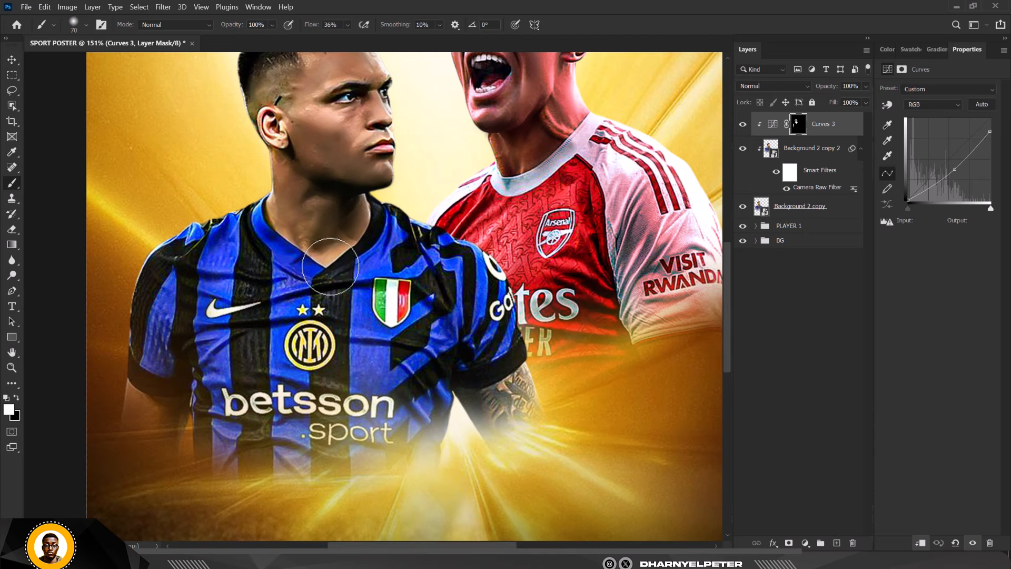
{"action": "mouse_move", "coordinate": [466, 369]}
{"action": "left_mouse_down"}
{"action": "mouse_move", "coordinate": [497, 374]}
{"action": "mouse_move", "coordinate": [508, 308]}
{"action": "mouse_move", "coordinate": [502, 404]}
{"action": "left_mouse_up"}
{"action": "left_click_drag", "start_coordinate": [366, 231], "coordinate": [359, 220]}
{"action": "key", "text": "ctrl+0"}
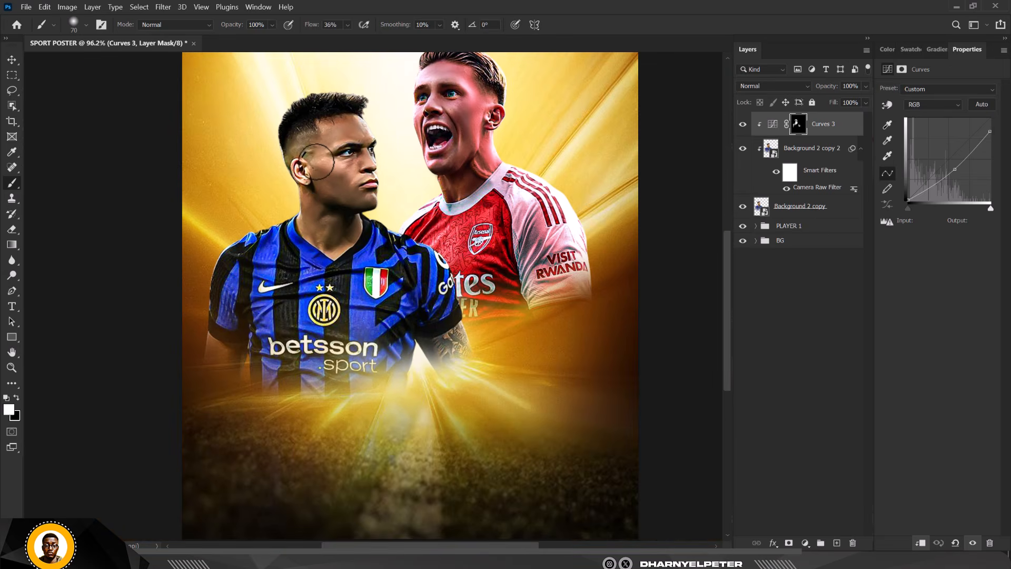
{"action": "scroll", "coordinate": [317, 160], "scroll_direction": "down", "scroll_amount": 2}
{"action": "scroll", "coordinate": [324, 160], "scroll_direction": "up", "scroll_amount": 3}
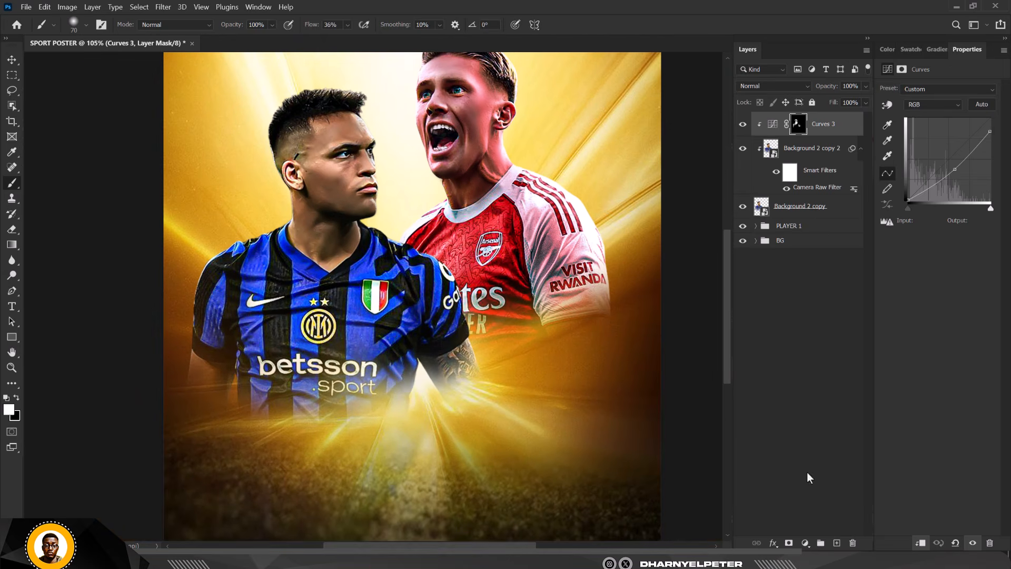
Step: Add another Curves adjustment clipped to the second player, raising its midtones and moving the white point to input 205, output 255
{"action": "left_click", "coordinate": [805, 543]}
{"action": "left_click", "coordinate": [843, 402]}
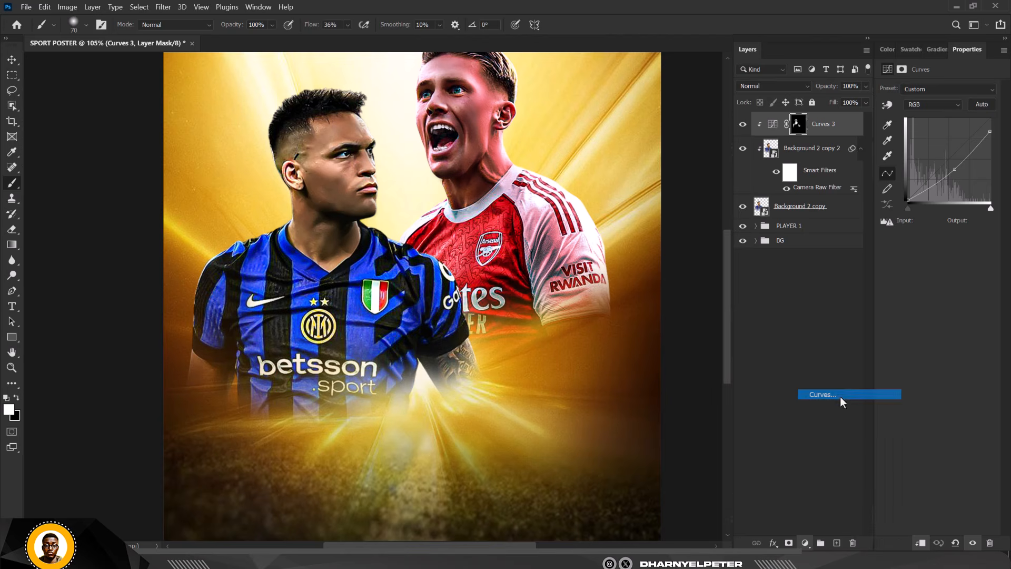
{"action": "left_click", "coordinate": [828, 138], "text": "alt"}
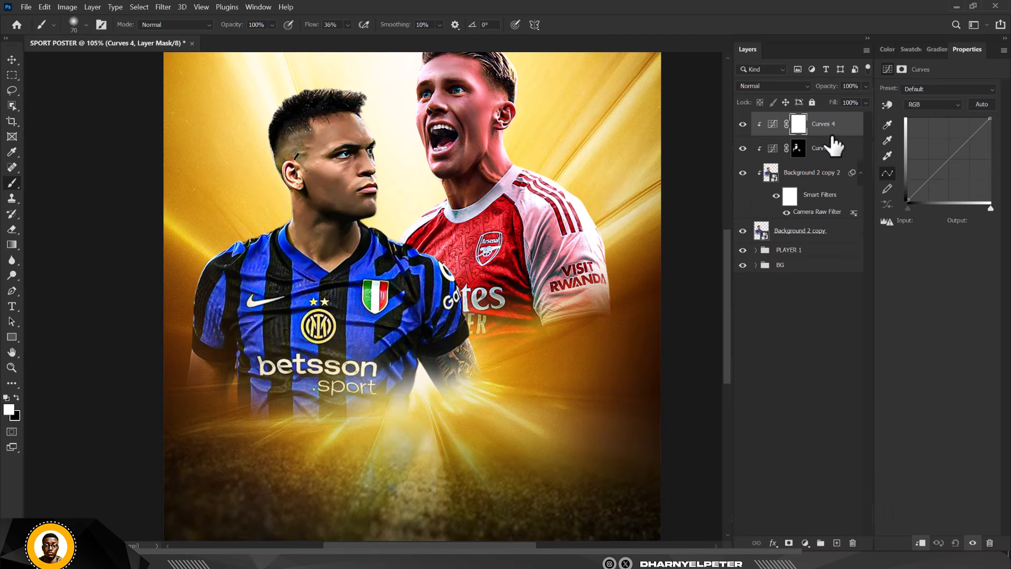
{"action": "left_click_drag", "start_coordinate": [950, 154], "coordinate": [947, 149]}
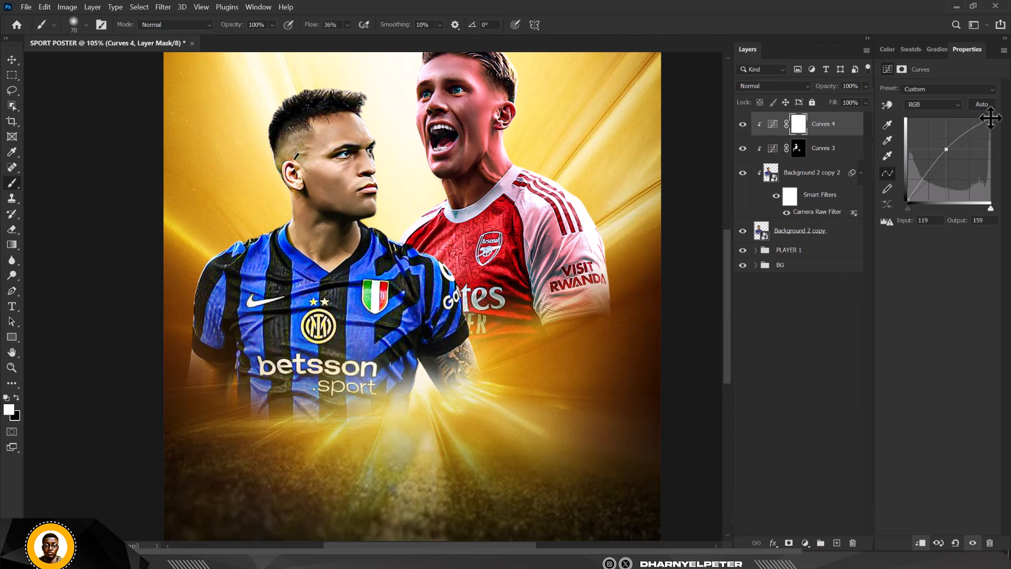
{"action": "left_click_drag", "start_coordinate": [991, 118], "coordinate": [983, 118]}
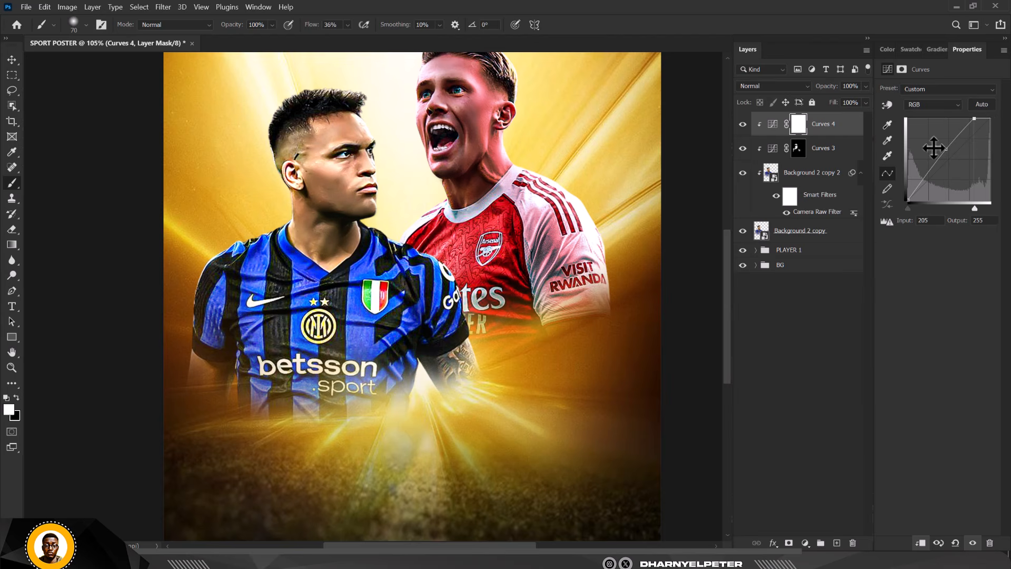
Step: Invert the Curves 4 mask to black and paint white on it to brighten the second player's cheek and forehead
{"action": "left_click", "coordinate": [798, 125]}
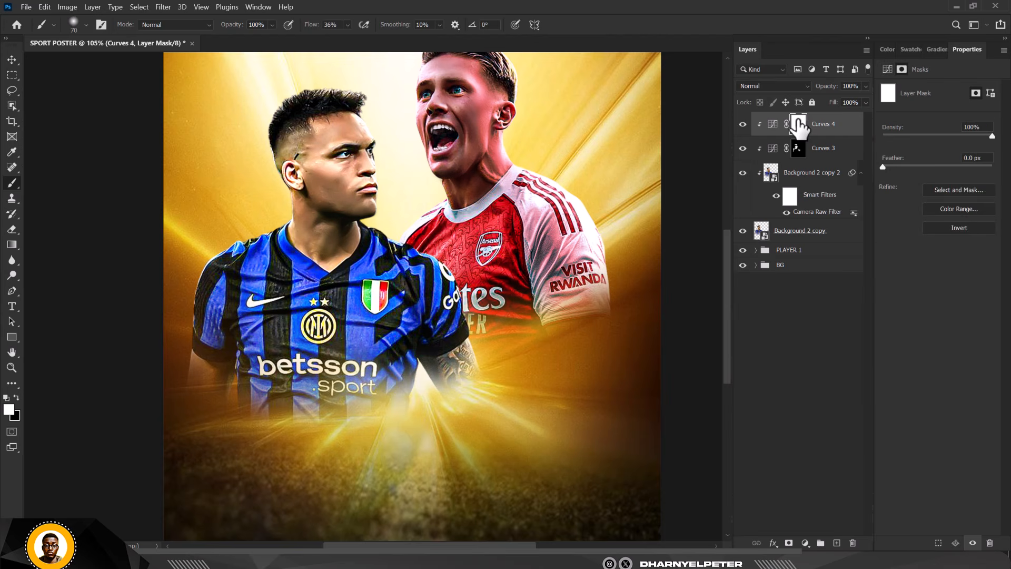
{"action": "key", "text": "ctrl+i"}
{"action": "scroll", "coordinate": [338, 153], "scroll_direction": "up", "scroll_amount": 2}
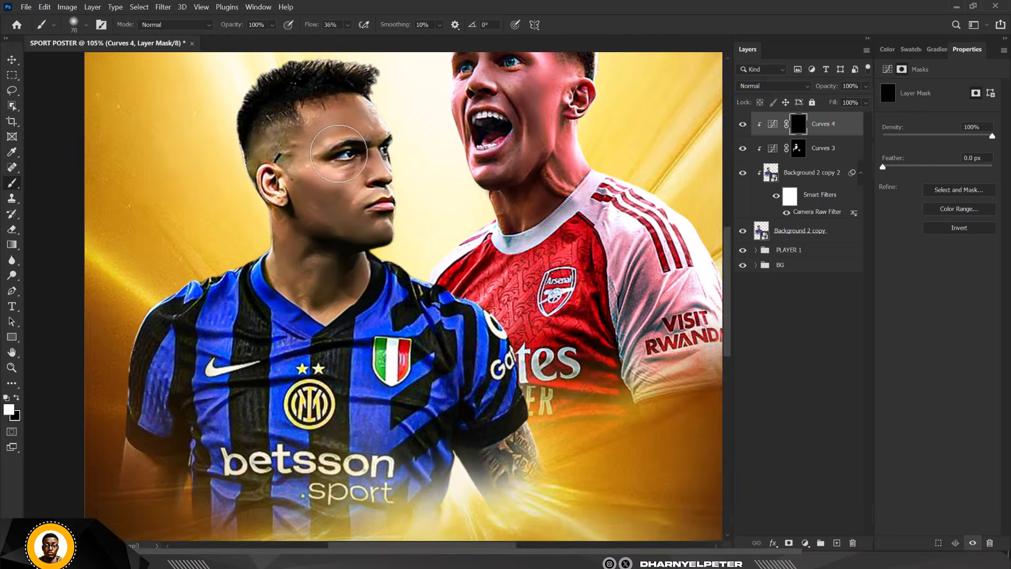
{"action": "scroll", "coordinate": [339, 154], "scroll_direction": "up", "scroll_amount": 3}
{"action": "mouse_move", "coordinate": [316, 198]}
{"action": "left_mouse_down"}
{"action": "mouse_move", "coordinate": [340, 198]}
{"action": "mouse_move", "coordinate": [317, 182]}
{"action": "mouse_move", "coordinate": [355, 202]}
{"action": "mouse_move", "coordinate": [345, 216]}
{"action": "mouse_move", "coordinate": [338, 204]}
{"action": "mouse_move", "coordinate": [300, 200]}
{"action": "mouse_move", "coordinate": [326, 92]}
{"action": "mouse_move", "coordinate": [360, 97]}
{"action": "mouse_move", "coordinate": [376, 82]}
{"action": "mouse_move", "coordinate": [395, 91]}
{"action": "left_mouse_up"}
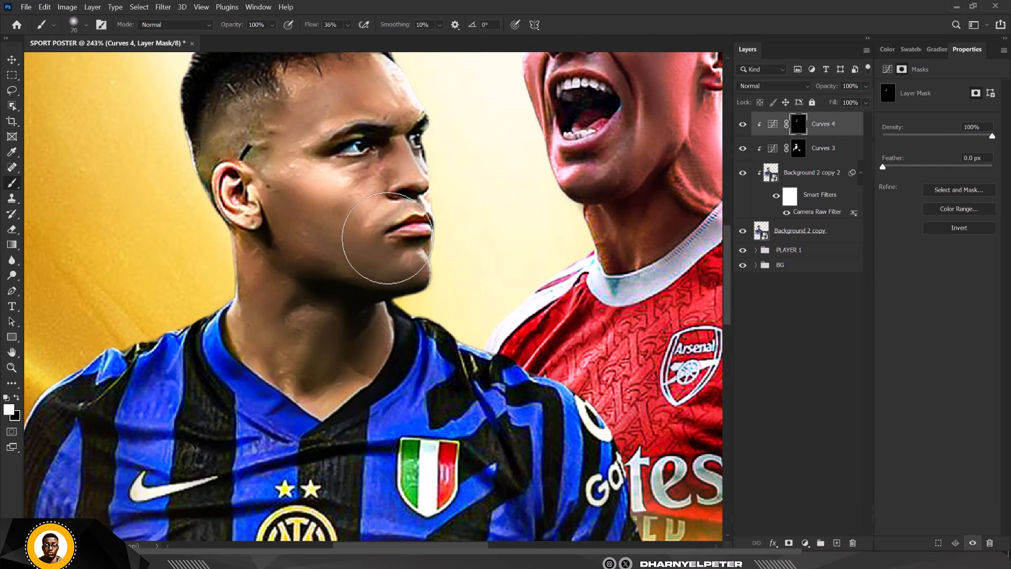
{"action": "scroll", "coordinate": [327, 225], "scroll_direction": "down", "scroll_amount": 2}
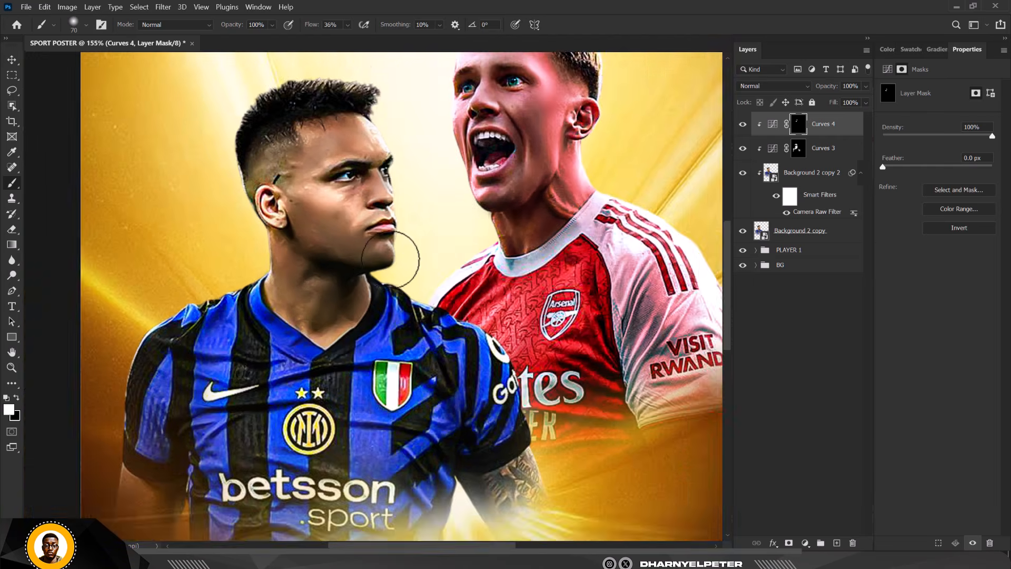
{"action": "scroll", "coordinate": [390, 260], "scroll_direction": "up", "scroll_amount": 2}
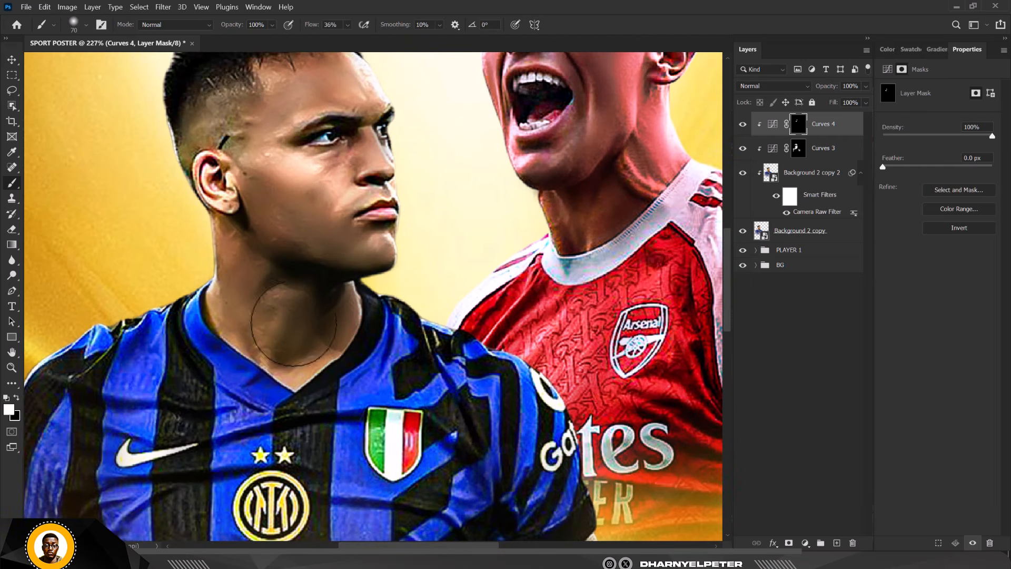
Step: Paint the Curves 4 mask over the second player's neck and along the upper edge of his hair to add highlights
{"action": "mouse_move", "coordinate": [293, 323]}
{"action": "left_mouse_down"}
{"action": "mouse_move", "coordinate": [180, 237]}
{"action": "mouse_move", "coordinate": [204, 267]}
{"action": "mouse_move", "coordinate": [199, 300]}
{"action": "mouse_move", "coordinate": [219, 288]}
{"action": "mouse_move", "coordinate": [214, 263]}
{"action": "left_mouse_up"}
{"action": "scroll", "coordinate": [211, 247], "scroll_direction": "down", "scroll_amount": 2}
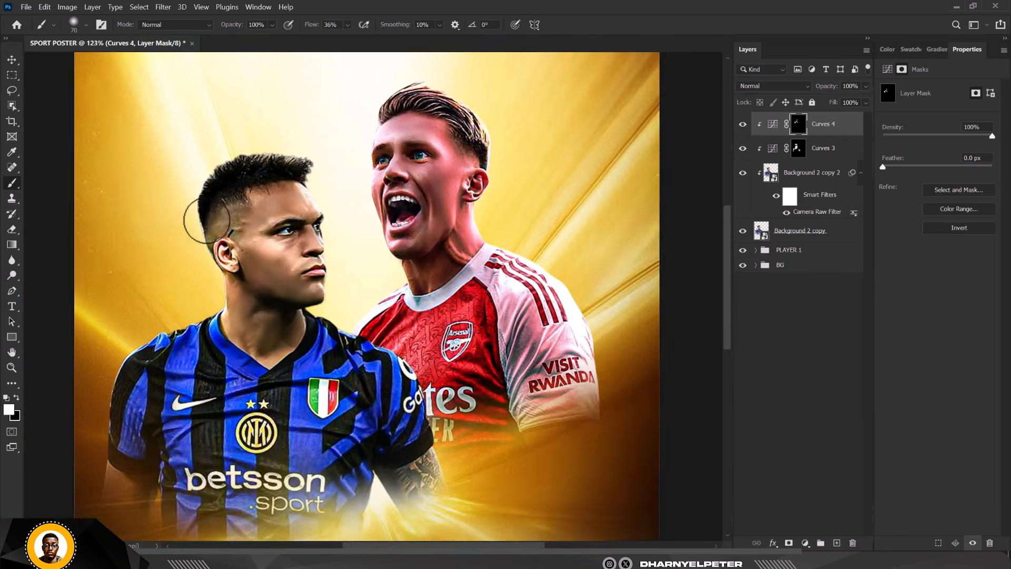
{"action": "scroll", "coordinate": [207, 220], "scroll_direction": "up", "scroll_amount": 1}
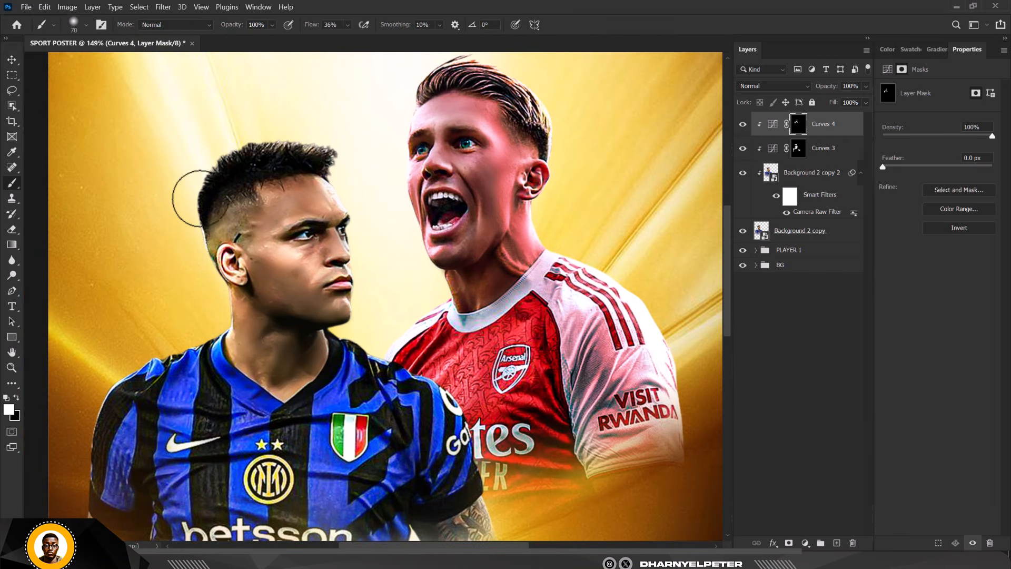
{"action": "mouse_move", "coordinate": [200, 198]}
{"action": "left_mouse_down"}
{"action": "mouse_move", "coordinate": [223, 157]}
{"action": "mouse_move", "coordinate": [261, 148]}
{"action": "mouse_move", "coordinate": [189, 177]}
{"action": "mouse_move", "coordinate": [234, 153]}
{"action": "mouse_move", "coordinate": [350, 132]}
{"action": "mouse_move", "coordinate": [270, 144]}
{"action": "mouse_move", "coordinate": [309, 146]}
{"action": "mouse_move", "coordinate": [324, 164]}
{"action": "left_mouse_up"}
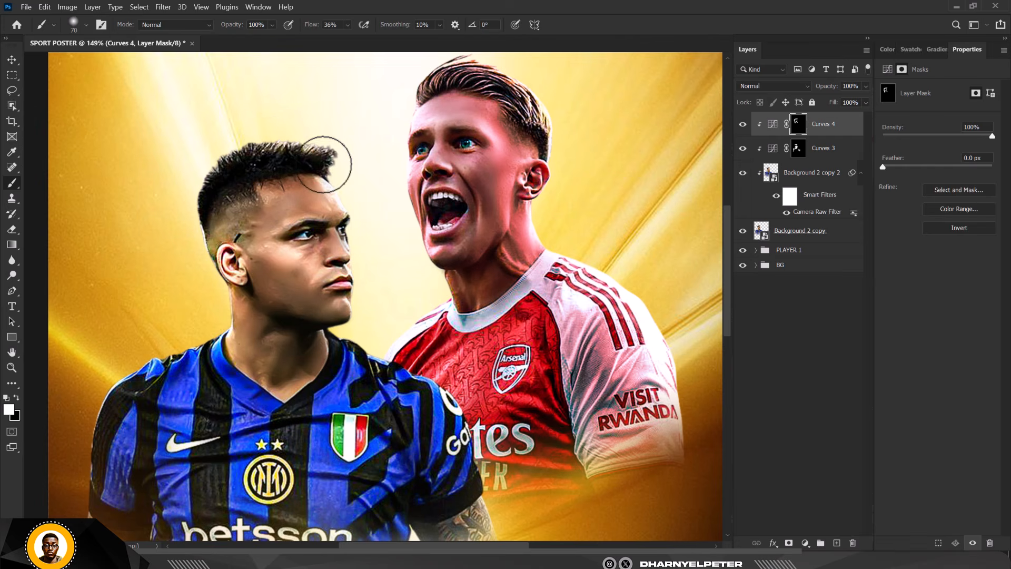
Step: Reduce the brush to 30 px and paint the Curves 4 mask along the second player's chin edge
{"action": "scroll", "coordinate": [345, 308], "scroll_direction": "up", "scroll_amount": 4}
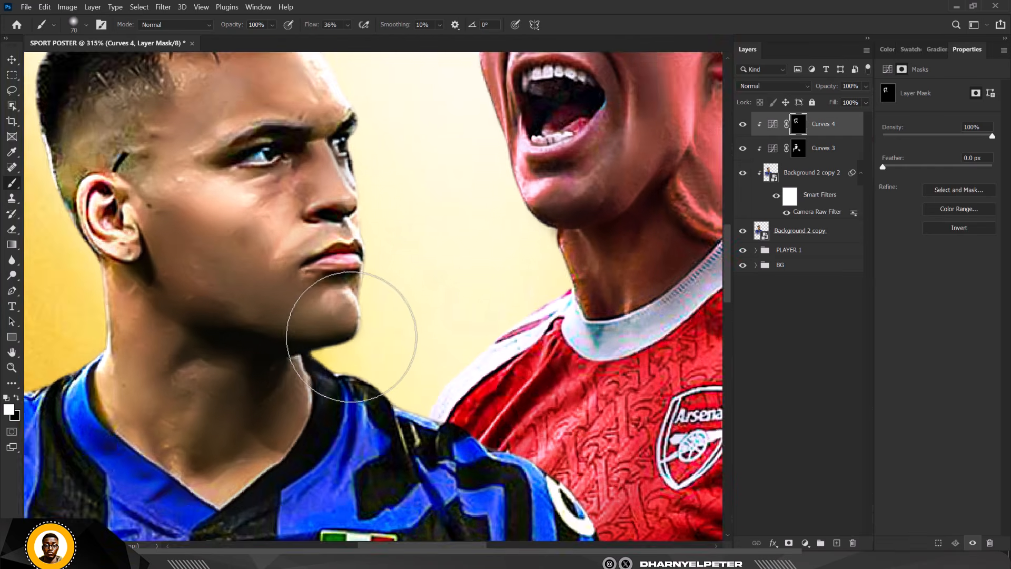
{"action": "scroll", "coordinate": [351, 336], "scroll_direction": "up", "scroll_amount": 1}
{"action": "key", "text": "bracketleft"}
{"action": "key", "text": "bracketleft"}
{"action": "key", "text": "bracketleft"}
{"action": "key", "text": "bracketleft"}
{"action": "key", "text": "bracketleft"}
{"action": "key", "text": "bracketleft"}
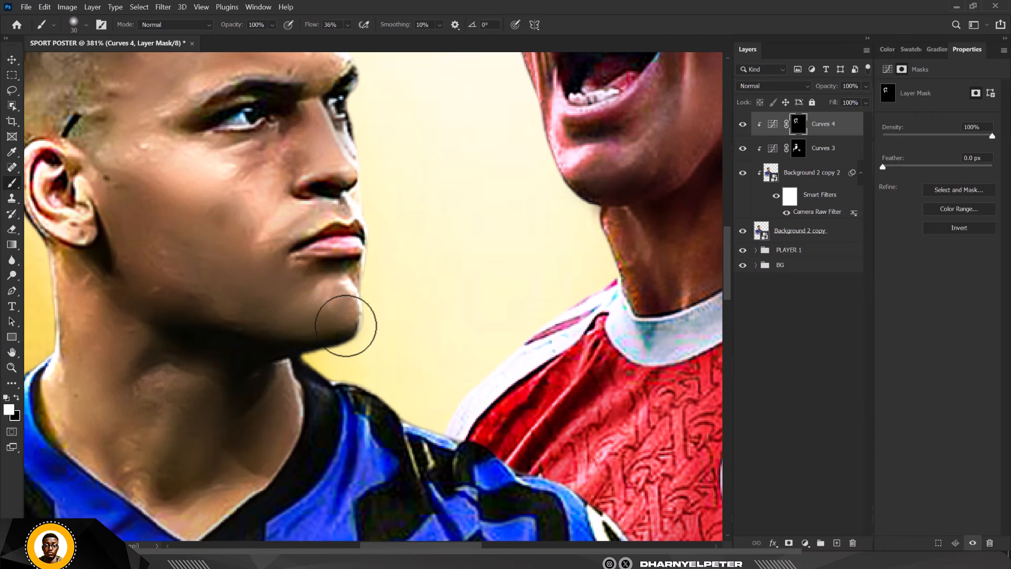
{"action": "scroll", "coordinate": [356, 294], "scroll_direction": "down", "scroll_amount": 2}
{"action": "scroll", "coordinate": [235, 253], "scroll_direction": "down", "scroll_amount": 2}
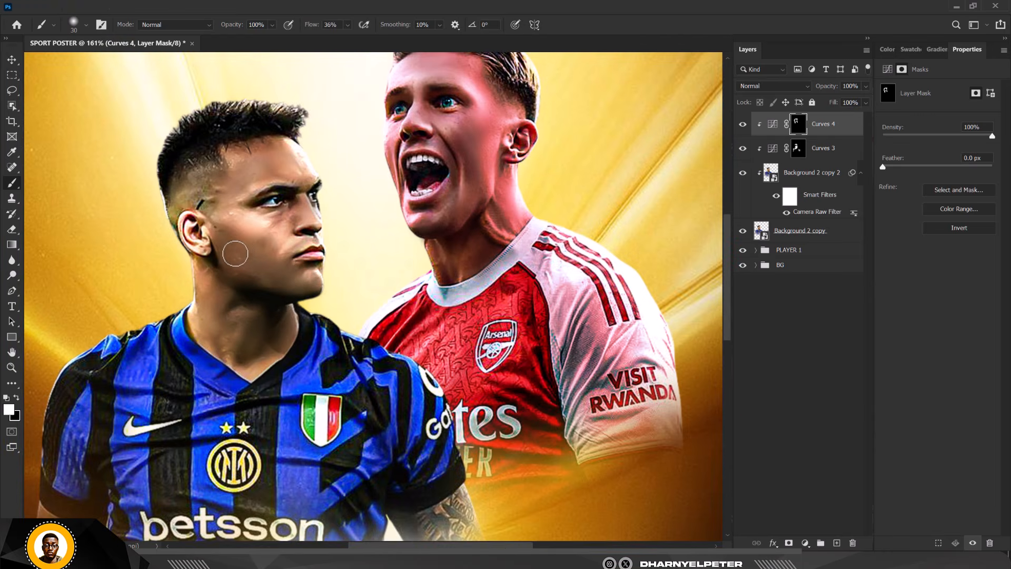
Step: Paint the Curves 4 mask around the second player's eyes and across the cheek beside the nose with the 30 px brush
{"action": "scroll", "coordinate": [242, 250], "scroll_direction": "down", "scroll_amount": 2}
{"action": "scroll", "coordinate": [247, 254], "scroll_direction": "up", "scroll_amount": 3}
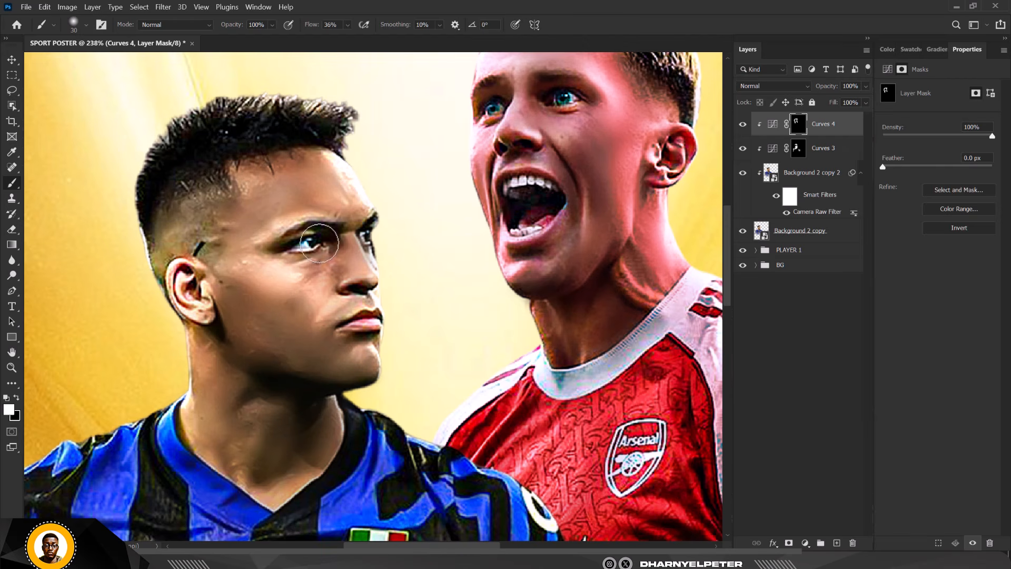
{"action": "mouse_move", "coordinate": [320, 242]}
{"action": "left_mouse_down"}
{"action": "mouse_move", "coordinate": [375, 242]}
{"action": "mouse_move", "coordinate": [371, 229]}
{"action": "mouse_move", "coordinate": [364, 249]}
{"action": "left_mouse_up"}
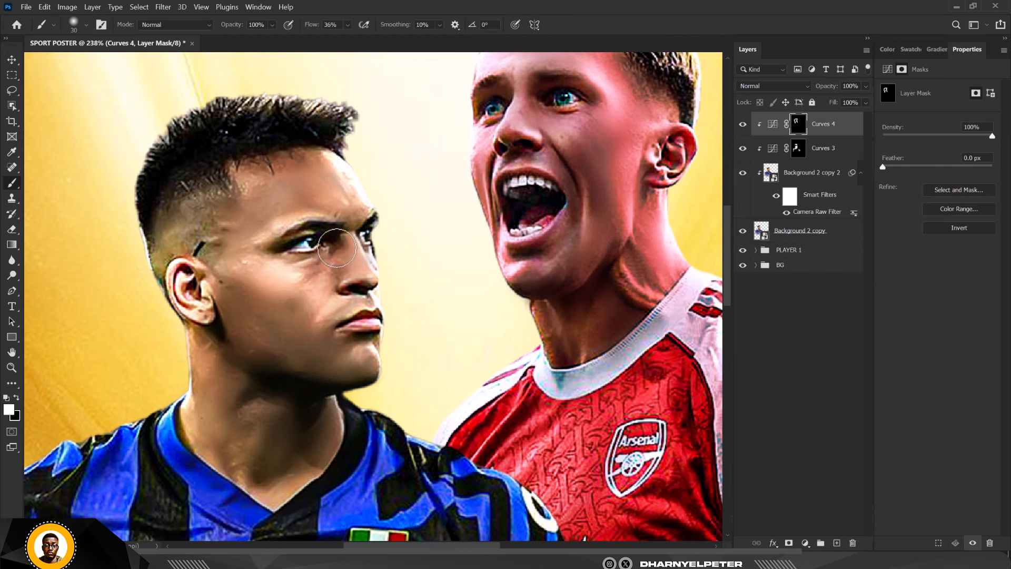
{"action": "scroll", "coordinate": [309, 294], "scroll_direction": "down", "scroll_amount": 3}
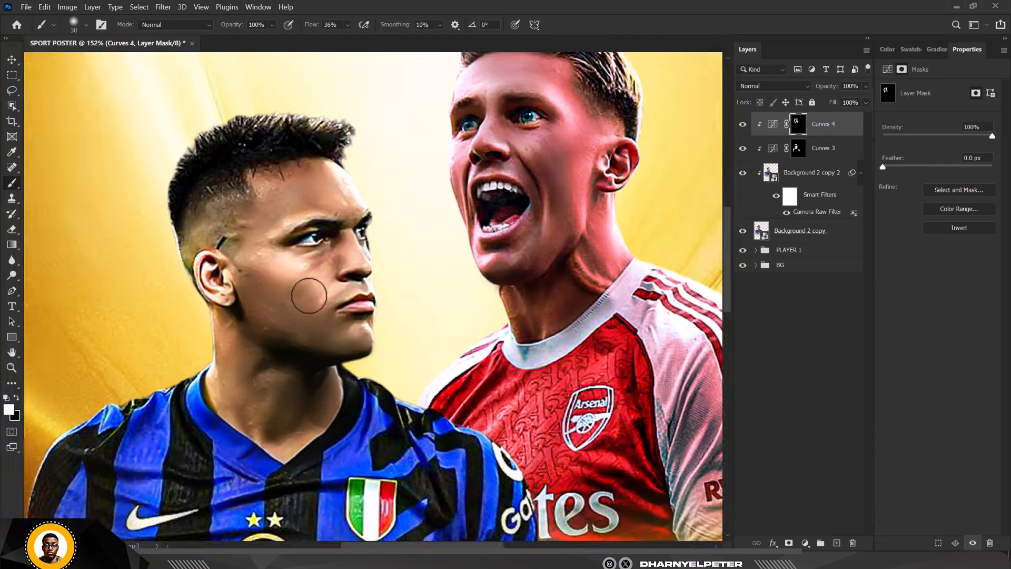
{"action": "scroll", "coordinate": [168, 332], "scroll_direction": "up", "scroll_amount": 5}
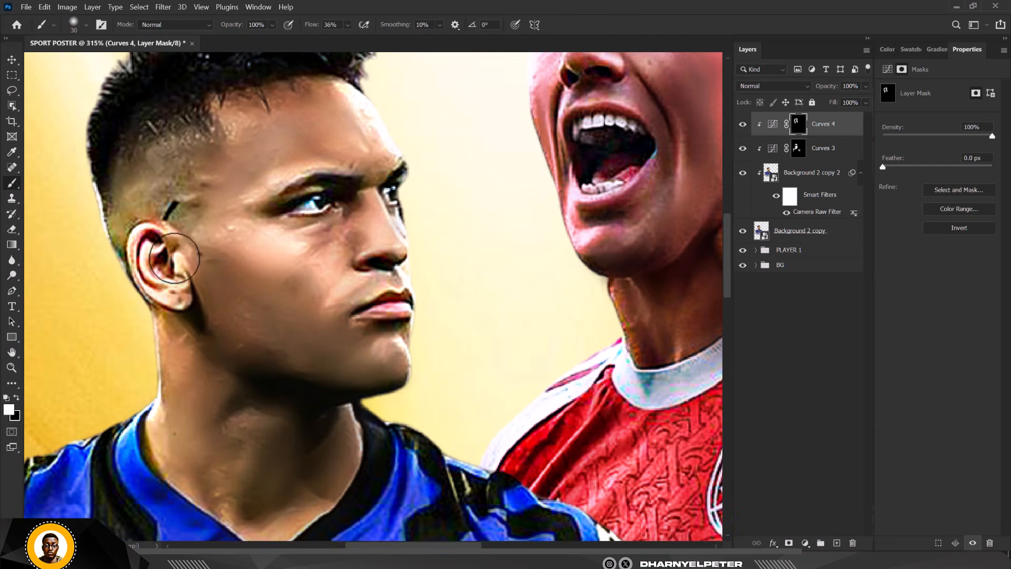
{"action": "mouse_move", "coordinate": [316, 207]}
{"action": "left_mouse_down"}
{"action": "mouse_move", "coordinate": [287, 210]}
{"action": "mouse_move", "coordinate": [322, 209]}
{"action": "left_mouse_up"}
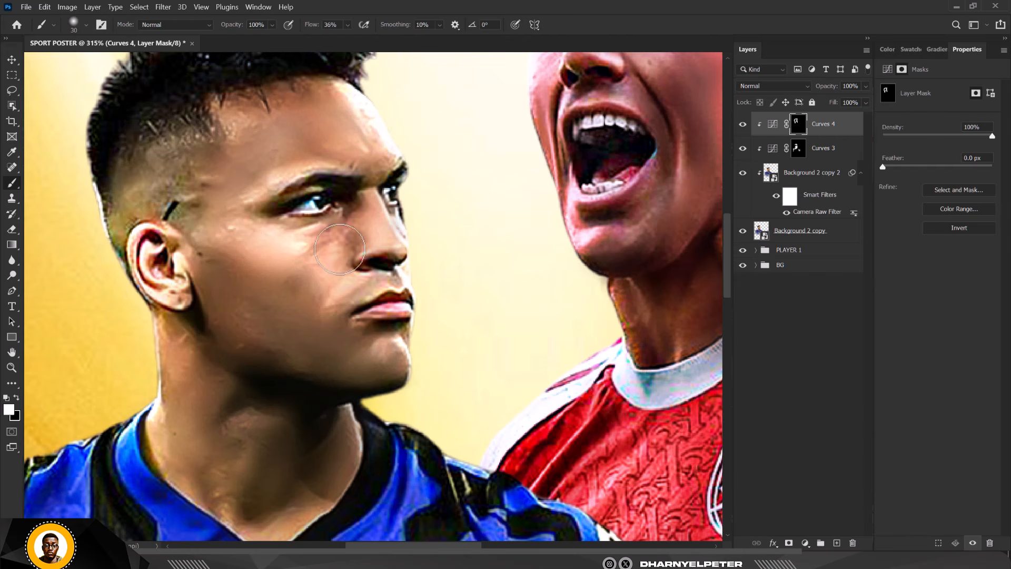
{"action": "mouse_move", "coordinate": [340, 250]}
{"action": "left_mouse_down"}
{"action": "mouse_move", "coordinate": [315, 282]}
{"action": "mouse_move", "coordinate": [287, 275]}
{"action": "left_mouse_up"}
{"action": "key", "text": "ctrl+0"}
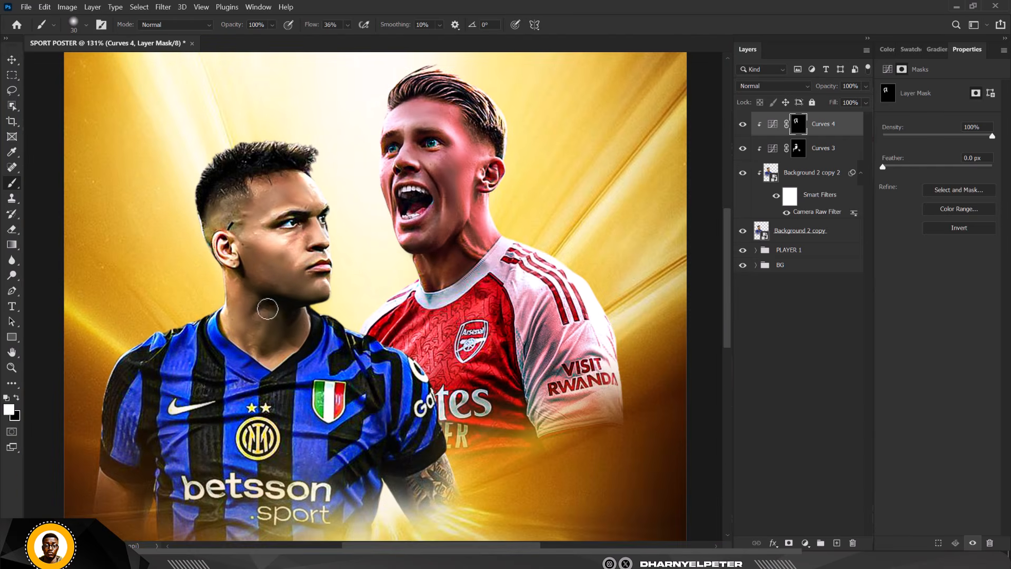
Step: Enlarge the brush to 70 px and paint the Curves 4 mask along the blue shirt's shoulder and outer sleeve edge
{"action": "scroll", "coordinate": [330, 228], "scroll_direction": "up", "scroll_amount": 5}
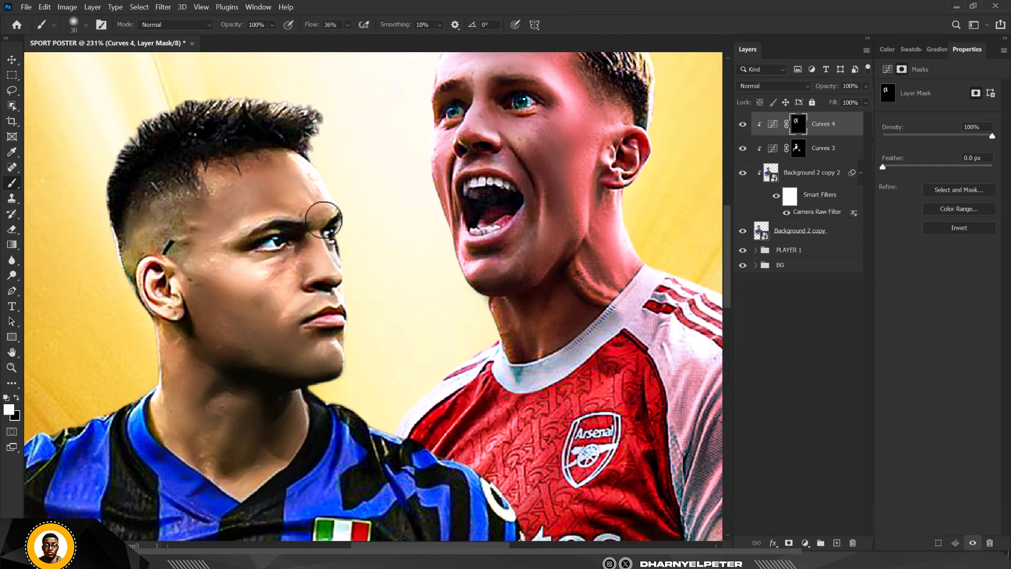
{"action": "scroll", "coordinate": [277, 282], "scroll_direction": "down", "scroll_amount": 5}
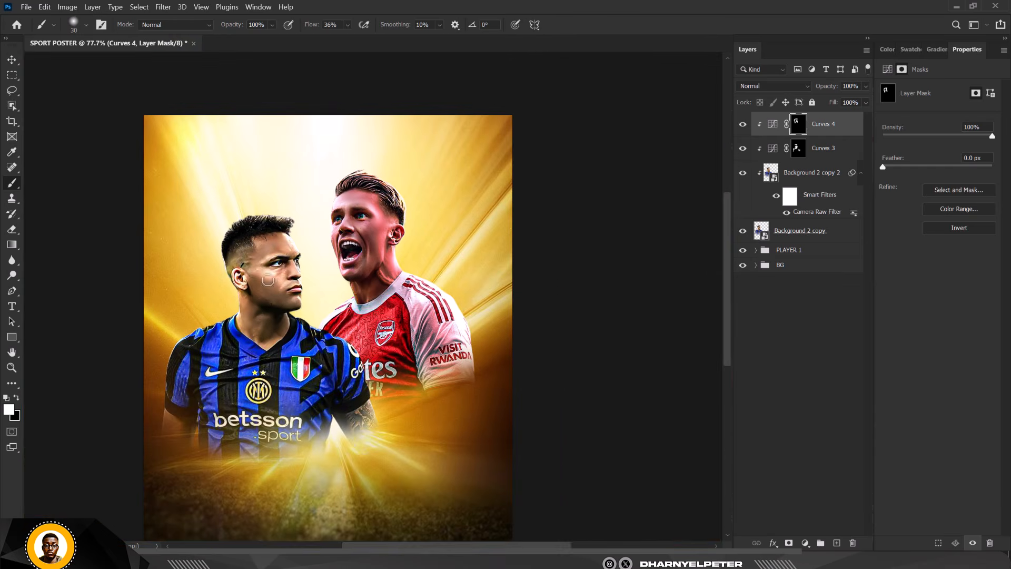
{"action": "scroll", "coordinate": [285, 319], "scroll_direction": "up", "scroll_amount": 6}
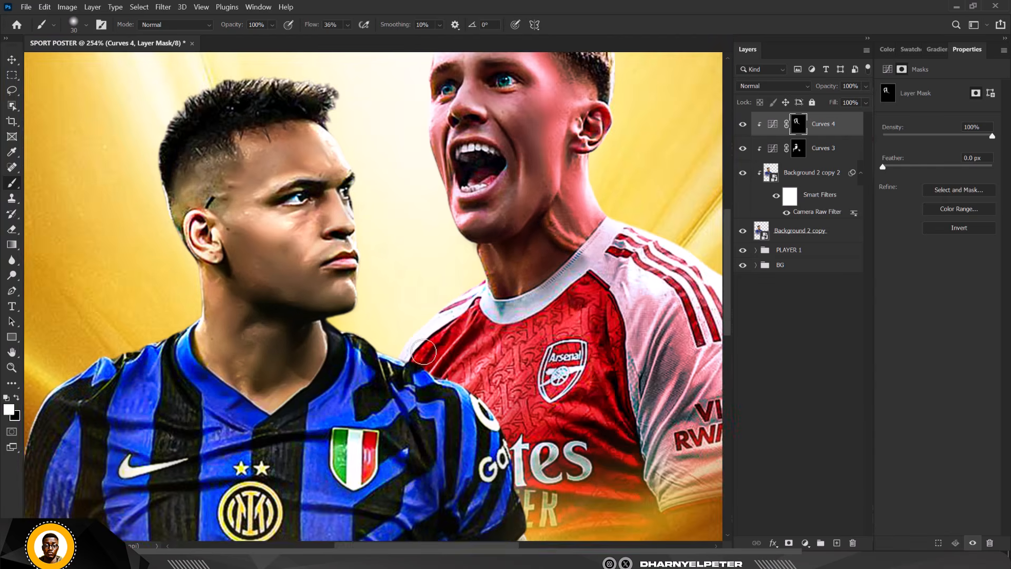
{"action": "scroll", "coordinate": [153, 377], "scroll_direction": "down", "scroll_amount": 2}
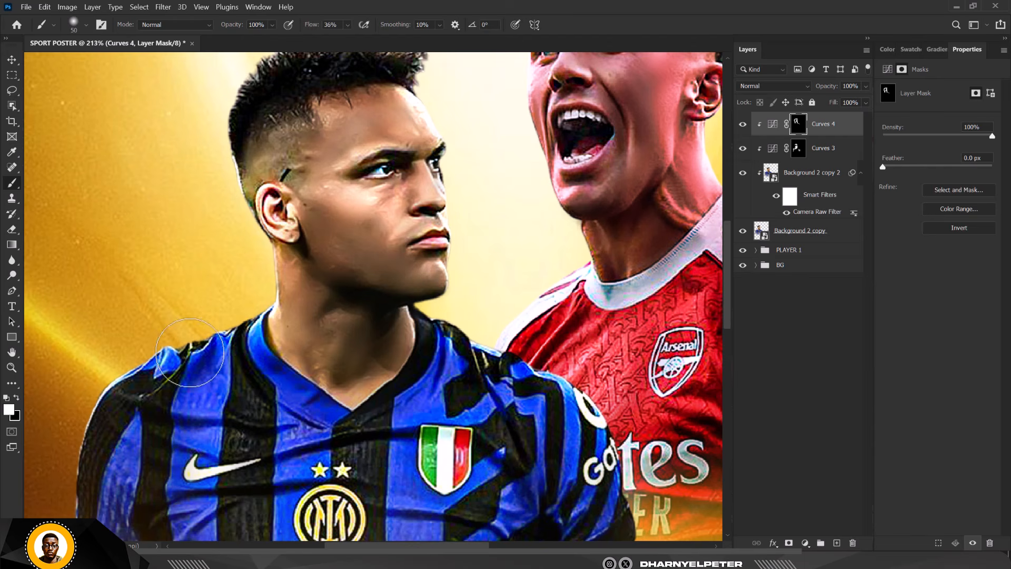
{"action": "key", "text": "bracketright"}
{"action": "key", "text": "bracketright"}
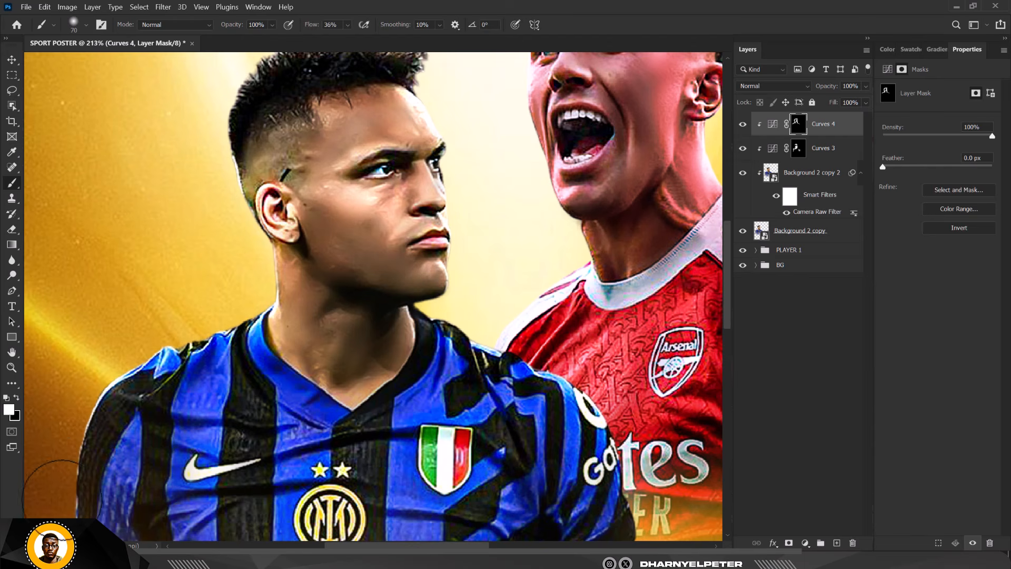
{"action": "scroll", "coordinate": [232, 273], "scroll_direction": "down", "scroll_amount": 3}
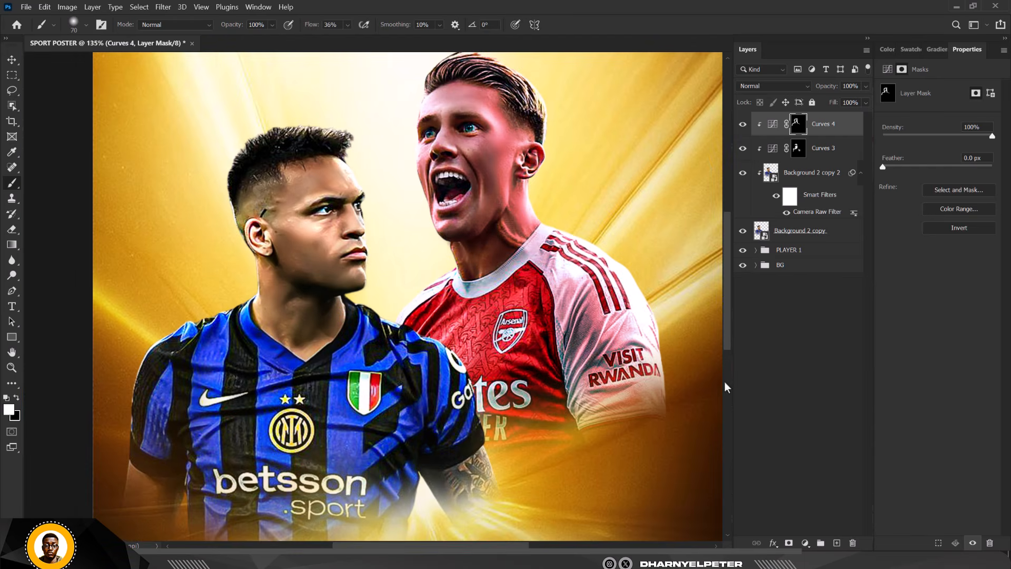
Step: Clip a Brightness/Contrast adjustment with brightness 48 and contrast 12 above Curves 4 and invert its mask to black
{"action": "left_click", "coordinate": [805, 544]}
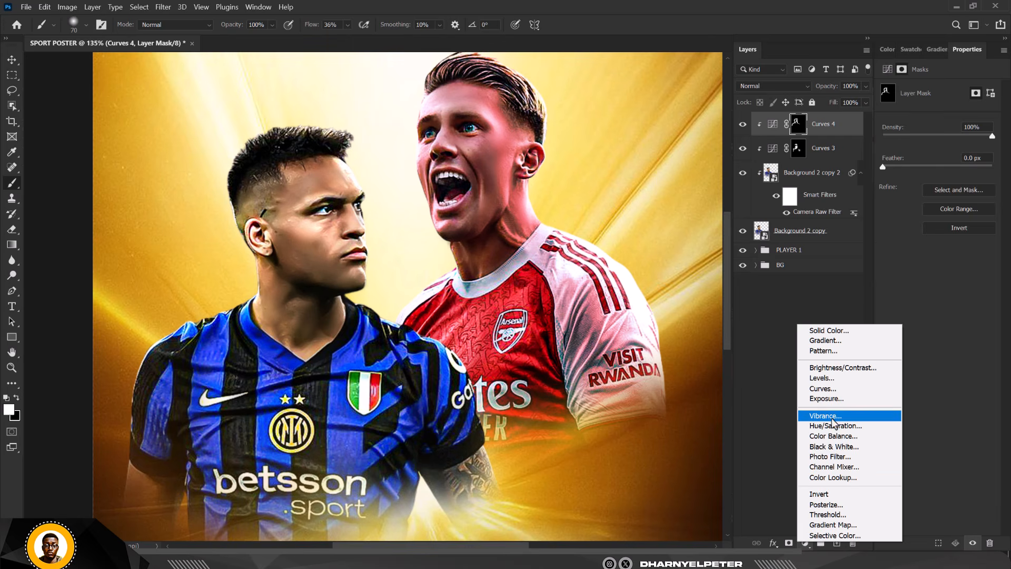
{"action": "left_click", "coordinate": [838, 368]}
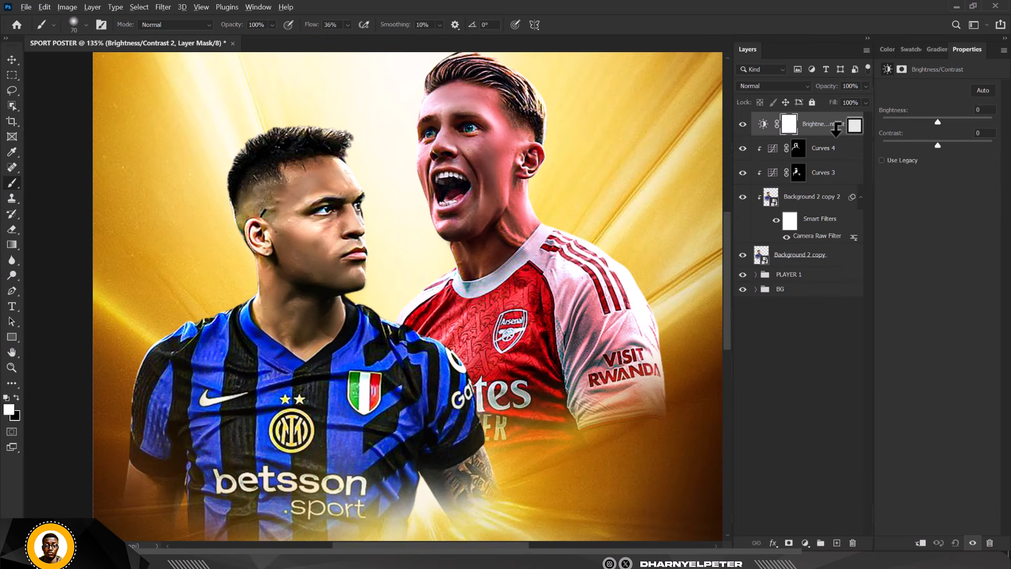
{"action": "left_click_drag", "start_coordinate": [938, 122], "coordinate": [944, 146]}
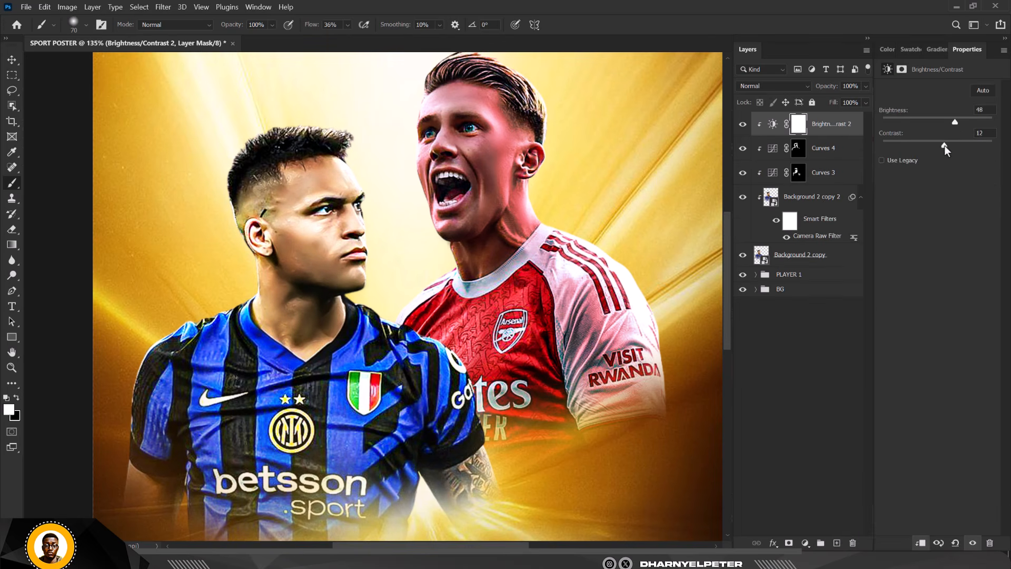
{"action": "left_click", "coordinate": [799, 126]}
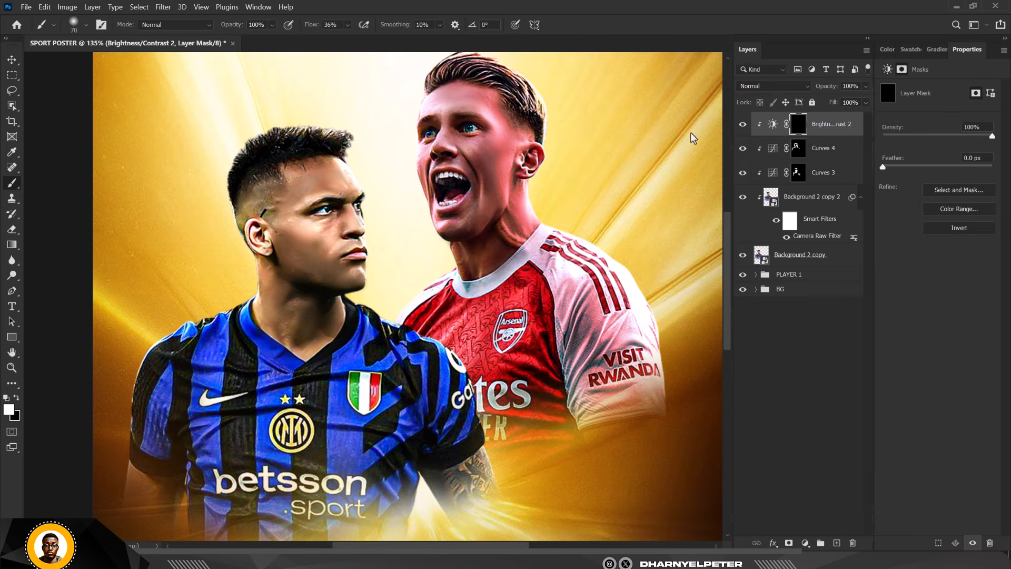
Step: Paint white on the Brightness/Contrast mask over the second player's forehead and cheek with the 70 px brush
{"action": "scroll", "coordinate": [316, 209], "scroll_direction": "up", "scroll_amount": 5}
{"action": "mouse_move", "coordinate": [335, 192]}
{"action": "left_mouse_down"}
{"action": "mouse_move", "coordinate": [337, 217]}
{"action": "mouse_move", "coordinate": [316, 248]}
{"action": "mouse_move", "coordinate": [348, 337]}
{"action": "left_mouse_up"}
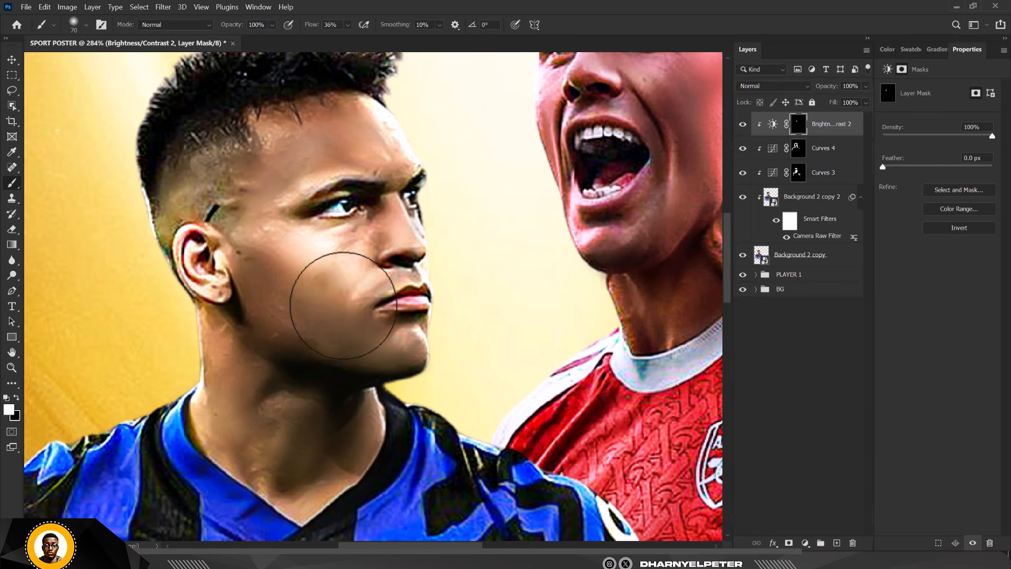
{"action": "scroll", "coordinate": [305, 266], "scroll_direction": "down", "scroll_amount": 3}
{"action": "scroll", "coordinate": [306, 266], "scroll_direction": "down", "scroll_amount": 4}
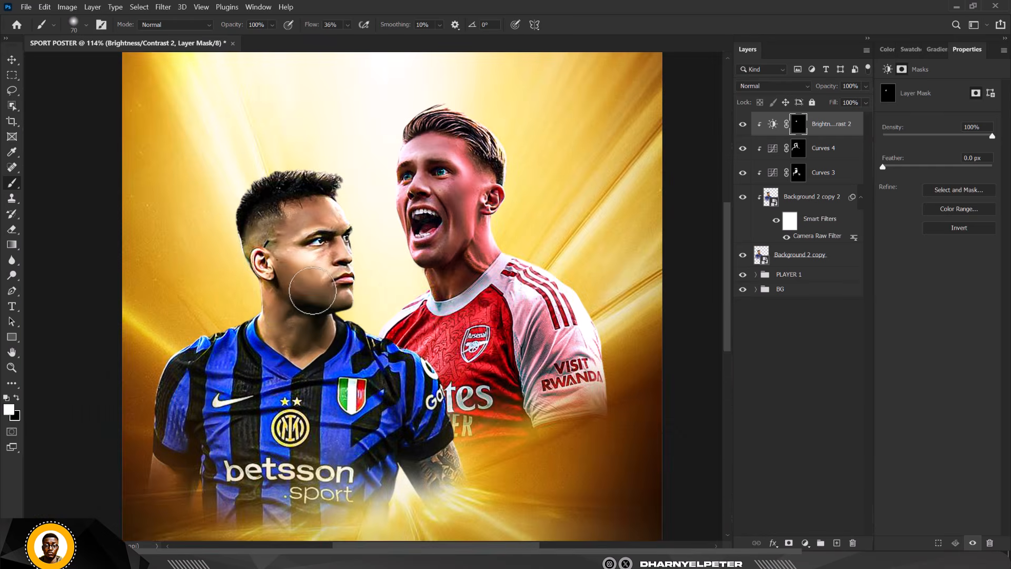
Step: Paint the Brightness/Contrast mask along the upper edge of the second player's hair and across both shirt shoulders
{"action": "scroll", "coordinate": [297, 325], "scroll_direction": "up", "scroll_amount": 5}
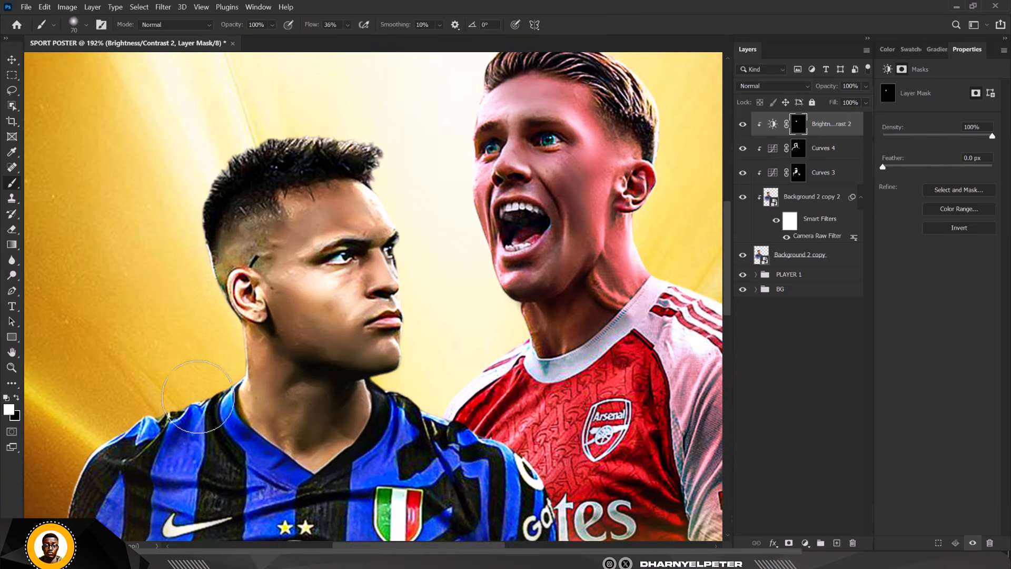
{"action": "mouse_move", "coordinate": [203, 372]}
{"action": "left_mouse_down"}
{"action": "mouse_move", "coordinate": [66, 423]}
{"action": "mouse_move", "coordinate": [195, 403]}
{"action": "left_mouse_up"}
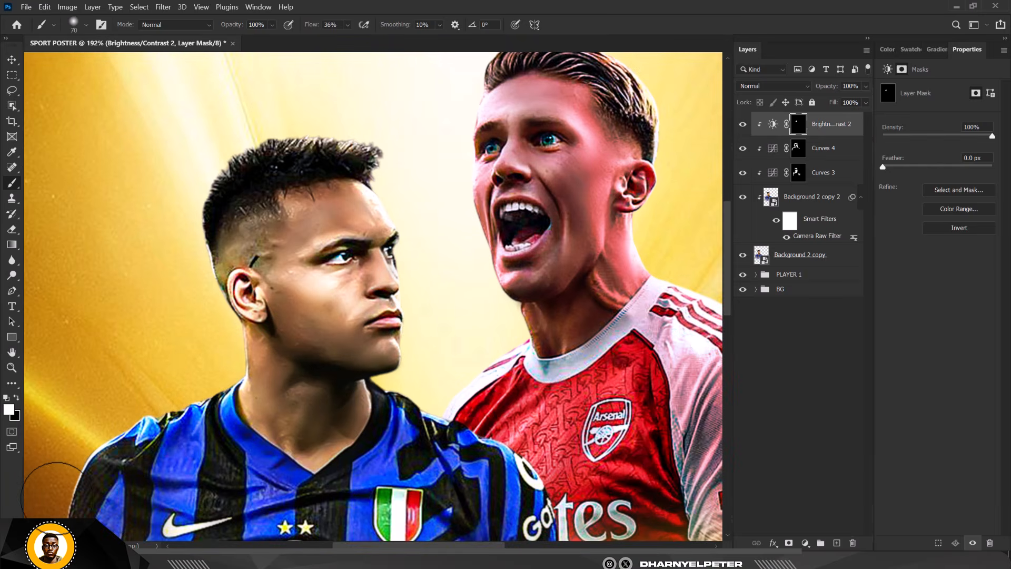
{"action": "mouse_move", "coordinate": [204, 120]}
{"action": "left_mouse_down"}
{"action": "mouse_move", "coordinate": [191, 207]}
{"action": "mouse_move", "coordinate": [233, 156]}
{"action": "mouse_move", "coordinate": [323, 127]}
{"action": "mouse_move", "coordinate": [385, 199]}
{"action": "mouse_move", "coordinate": [394, 316]}
{"action": "mouse_move", "coordinate": [413, 343]}
{"action": "mouse_move", "coordinate": [350, 413]}
{"action": "mouse_move", "coordinate": [501, 460]}
{"action": "left_mouse_up"}
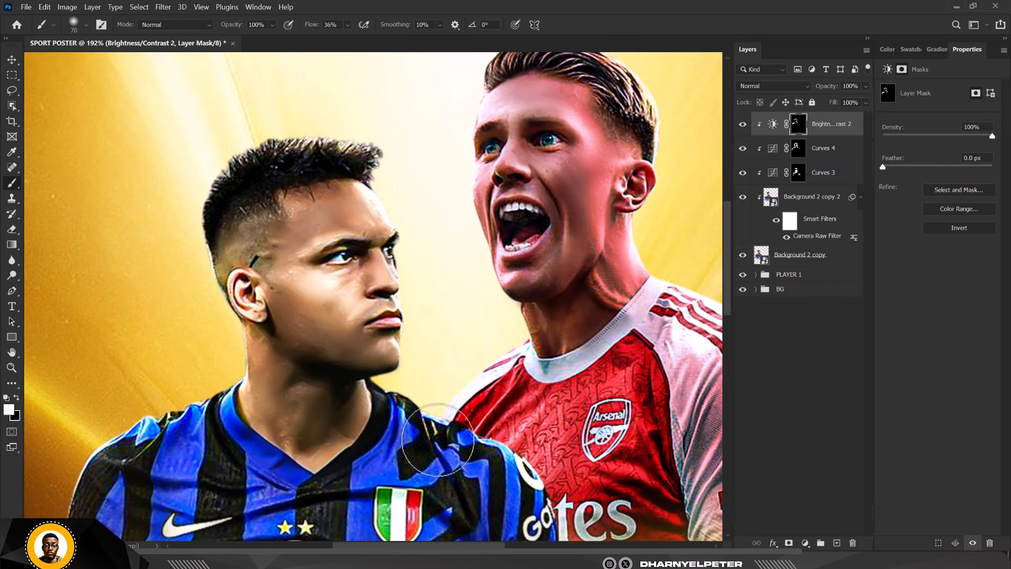
{"action": "scroll", "coordinate": [398, 236], "scroll_direction": "down", "scroll_amount": 5}
{"action": "scroll", "coordinate": [398, 236], "scroll_direction": "up", "scroll_amount": 2}
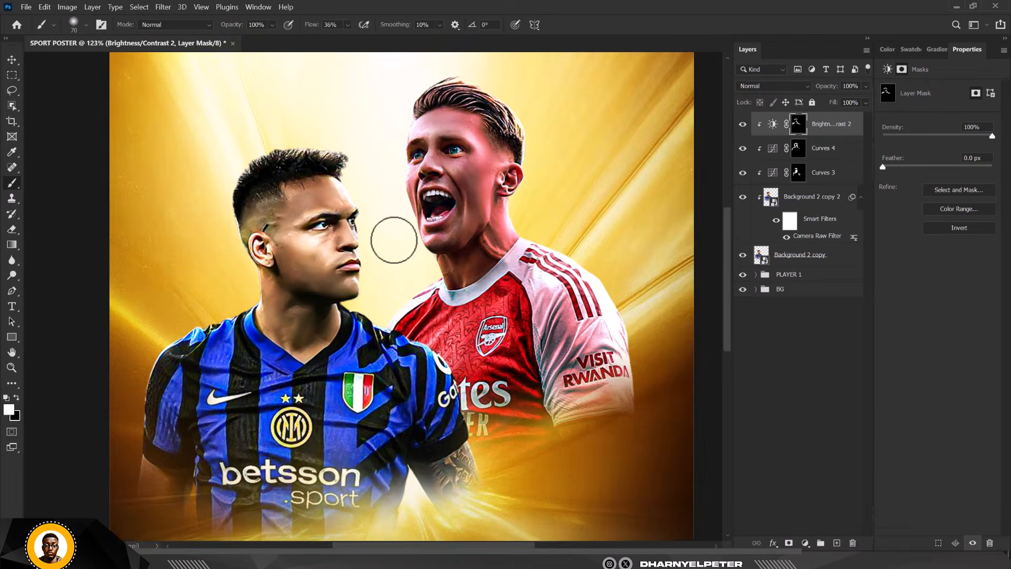
{"action": "scroll", "coordinate": [398, 237], "scroll_direction": "down", "scroll_amount": 2}
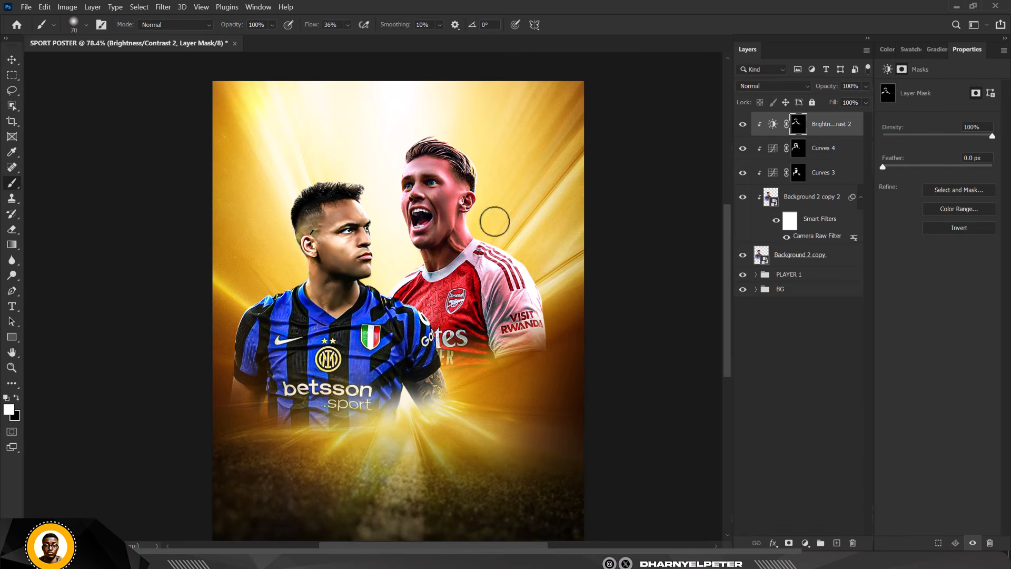
Step: Clip a Hue/Saturation adjustment to the second player and colorize it with hue 226 and saturation 100
{"action": "left_click", "coordinate": [805, 543]}
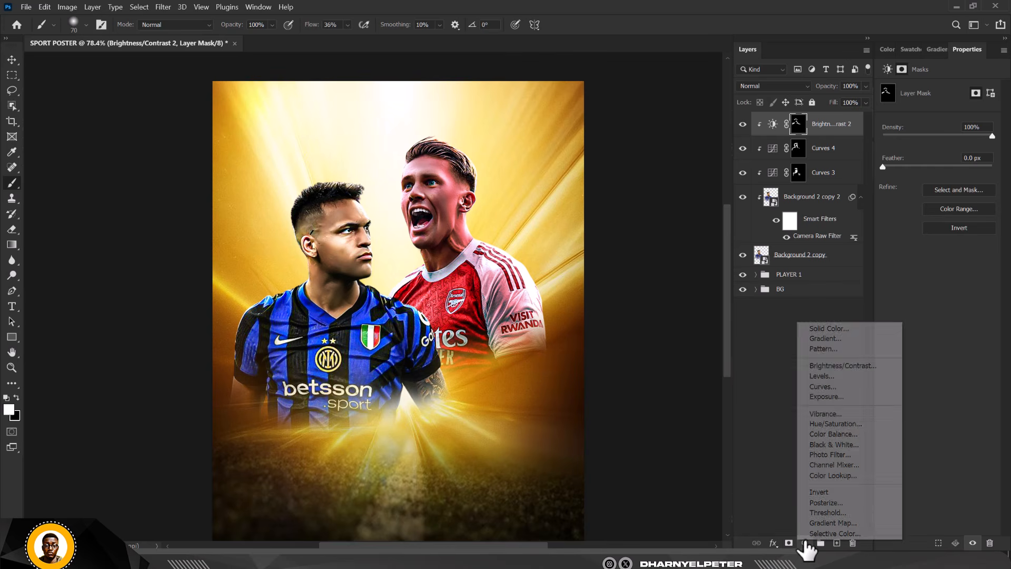
{"action": "left_click", "coordinate": [856, 424]}
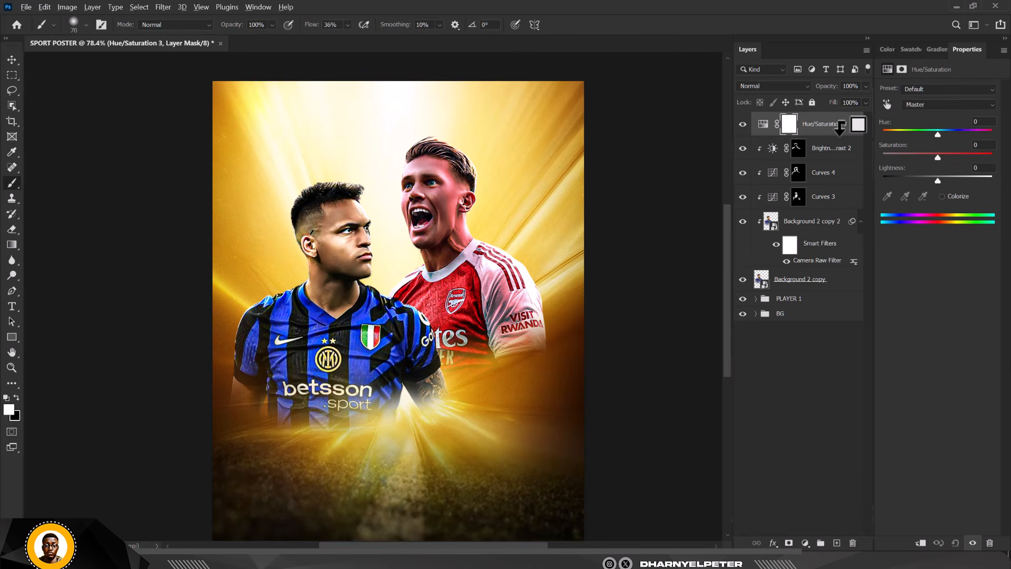
{"action": "left_click", "coordinate": [942, 197]}
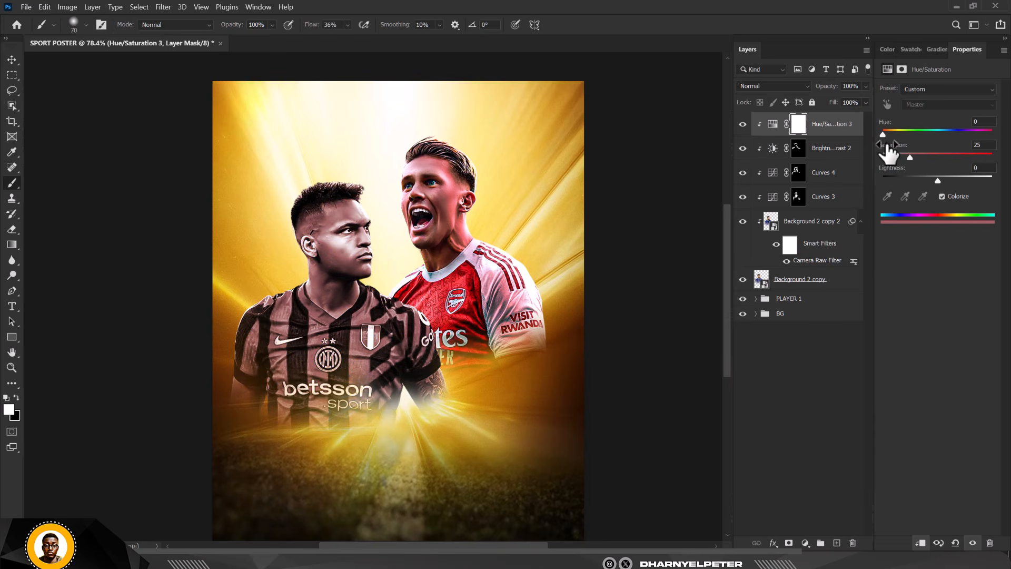
{"action": "left_click_drag", "start_coordinate": [881, 135], "coordinate": [1004, 161]}
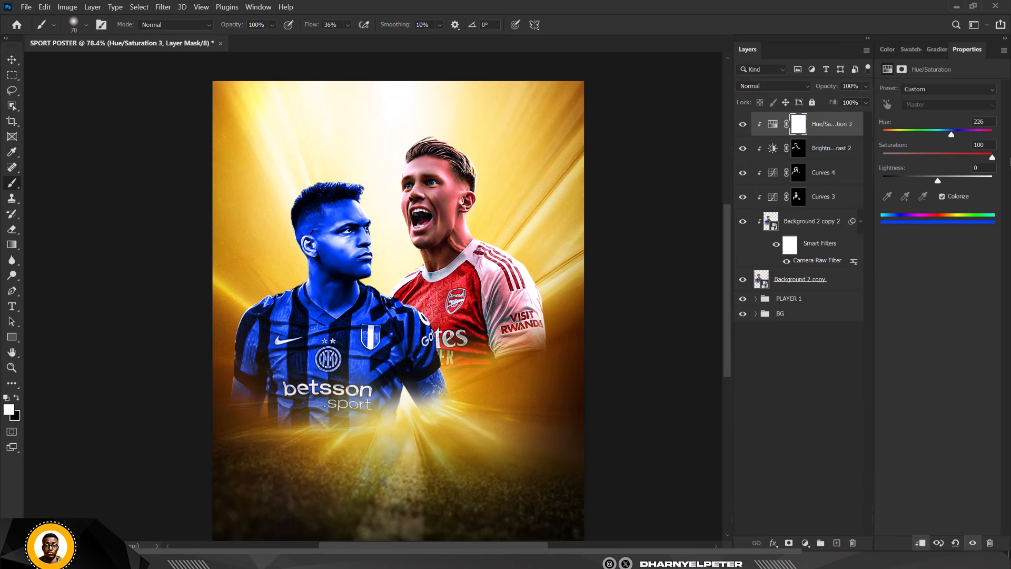
Step: Limit the blue Hue/Saturation tint to the highlights by splitting the Blend If underlying-layer black point to 117/218
{"action": "right_click", "coordinate": [850, 141]}
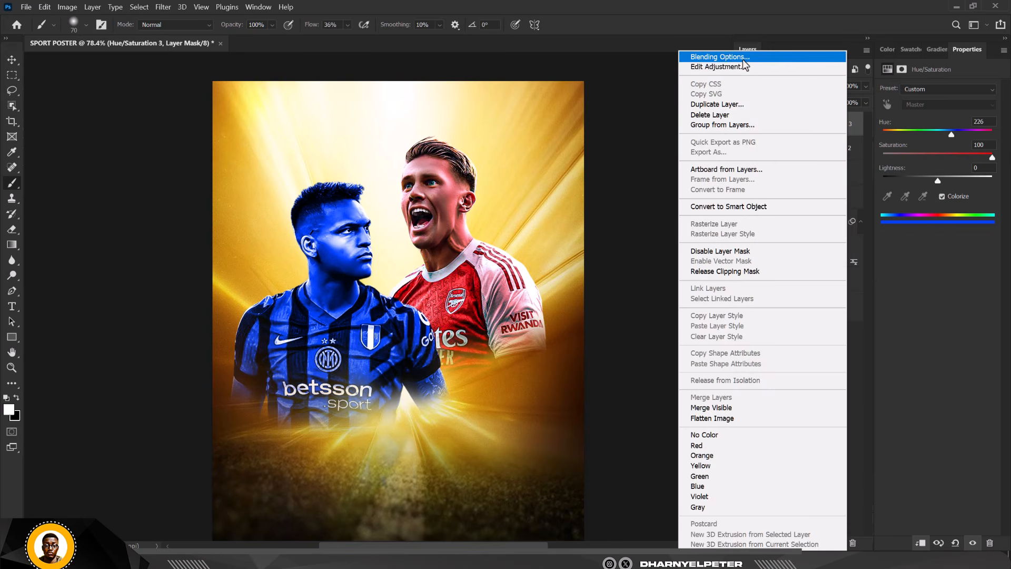
{"action": "key", "text": "Escape"}
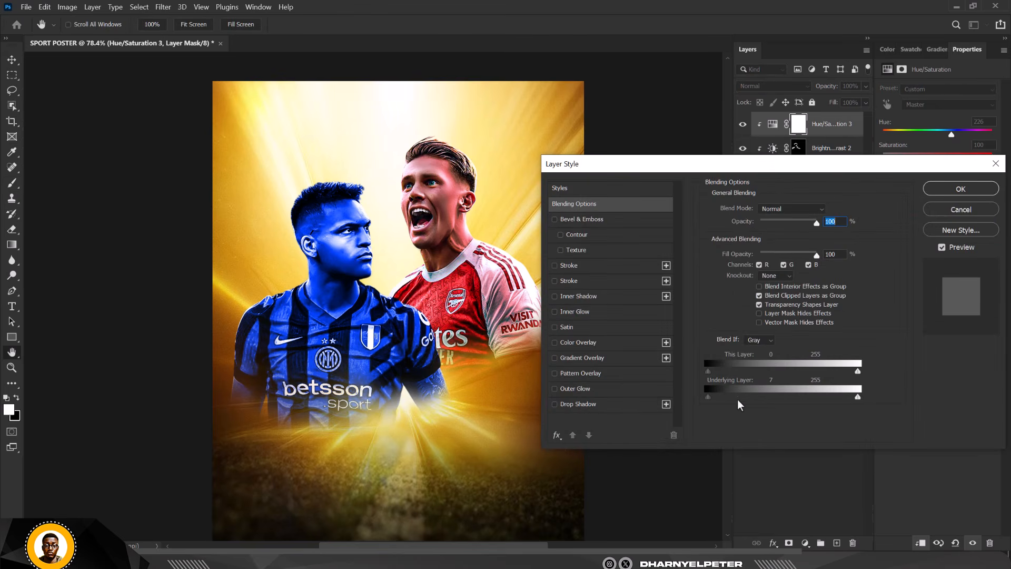
{"action": "left_click_drag", "start_coordinate": [709, 397], "coordinate": [815, 399]}
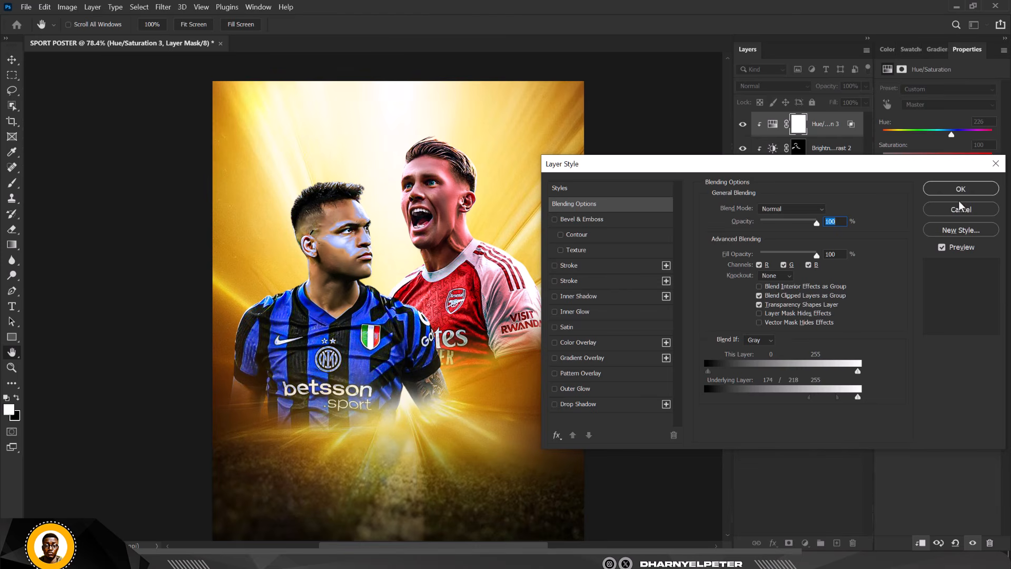
{"action": "left_click_drag", "start_coordinate": [810, 397], "coordinate": [783, 397]}
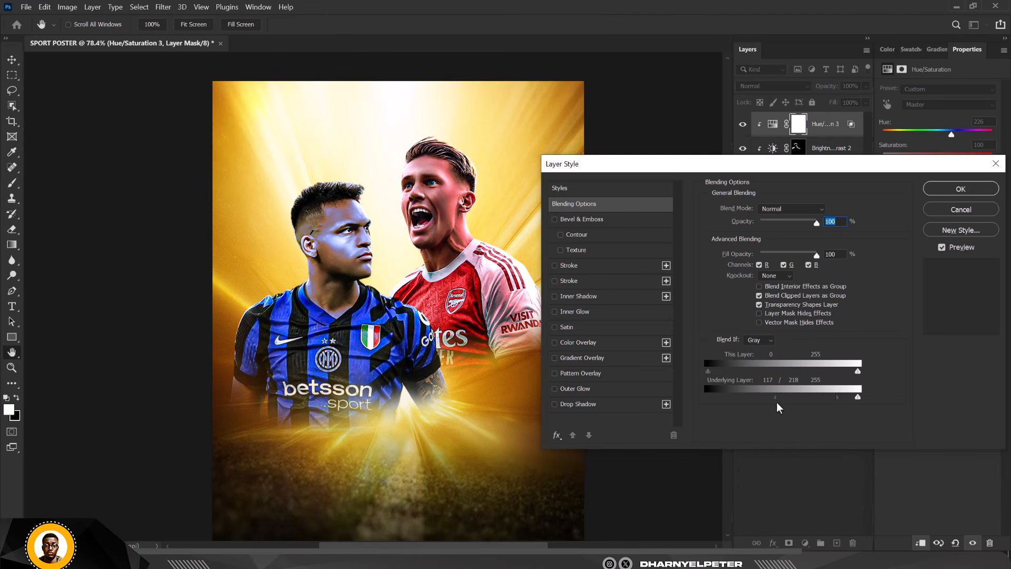
{"action": "left_click", "coordinate": [977, 190]}
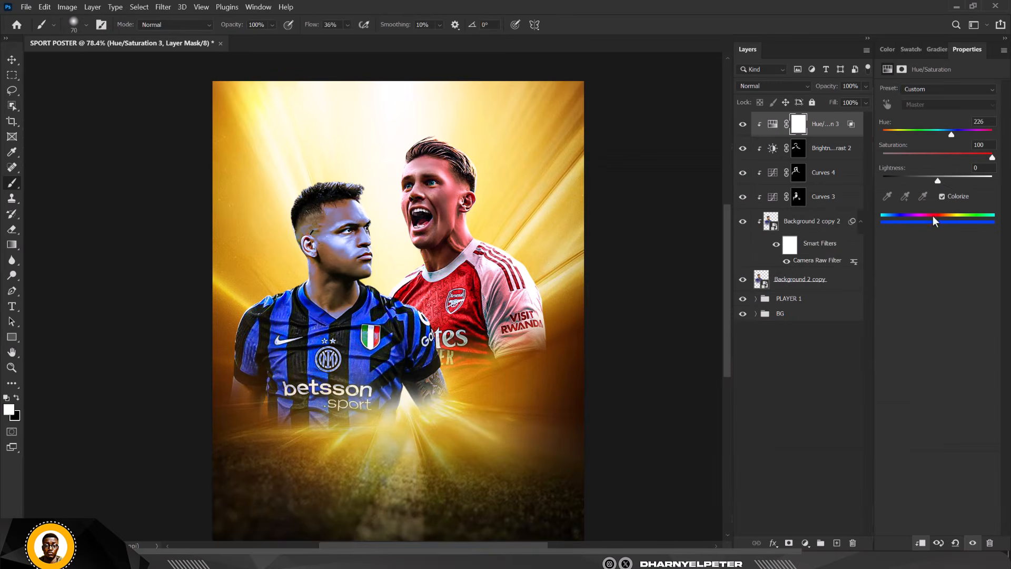
Step: Set the blue tint's lightness to -3 and lower the layer opacity to 45%
{"action": "mouse_move", "coordinate": [940, 181]}
{"action": "left_mouse_down"}
{"action": "mouse_move", "coordinate": [957, 186]}
{"action": "mouse_move", "coordinate": [918, 181]}
{"action": "mouse_move", "coordinate": [970, 185]}
{"action": "mouse_move", "coordinate": [936, 182]}
{"action": "left_mouse_up"}
{"action": "left_click", "coordinate": [866, 86]}
{"action": "left_click_drag", "start_coordinate": [865, 99], "coordinate": [860, 100]}
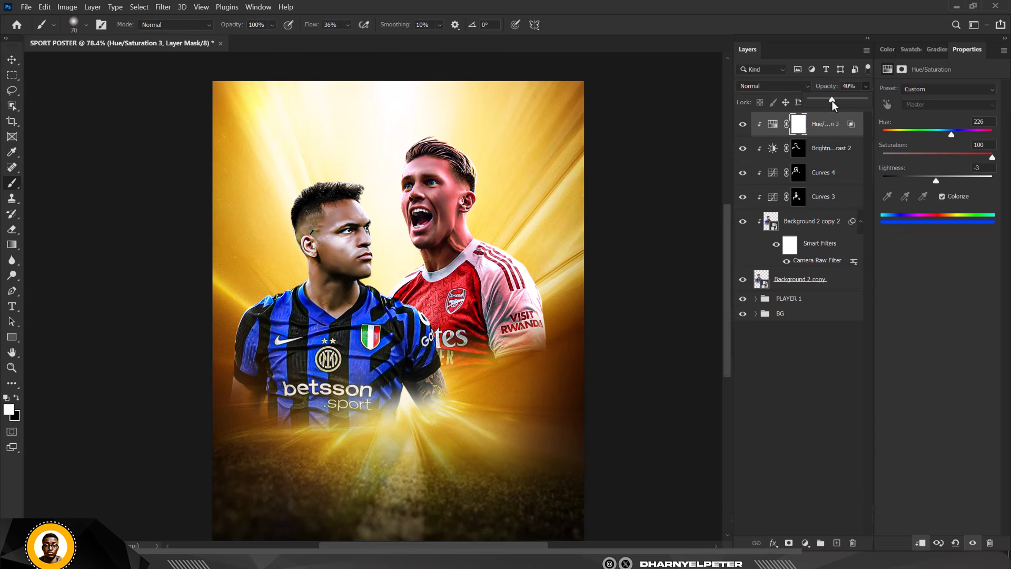
{"action": "left_click_drag", "start_coordinate": [845, 102], "coordinate": [846, 102]}
Step: Add a Hue/Saturation adjustment layer directly above the BG group, beneath both players
{"action": "left_click", "coordinate": [11, 60]}
{"action": "scroll", "coordinate": [348, 264], "scroll_direction": "down", "scroll_amount": 3}
{"action": "scroll", "coordinate": [340, 257], "scroll_direction": "up", "scroll_amount": 2}
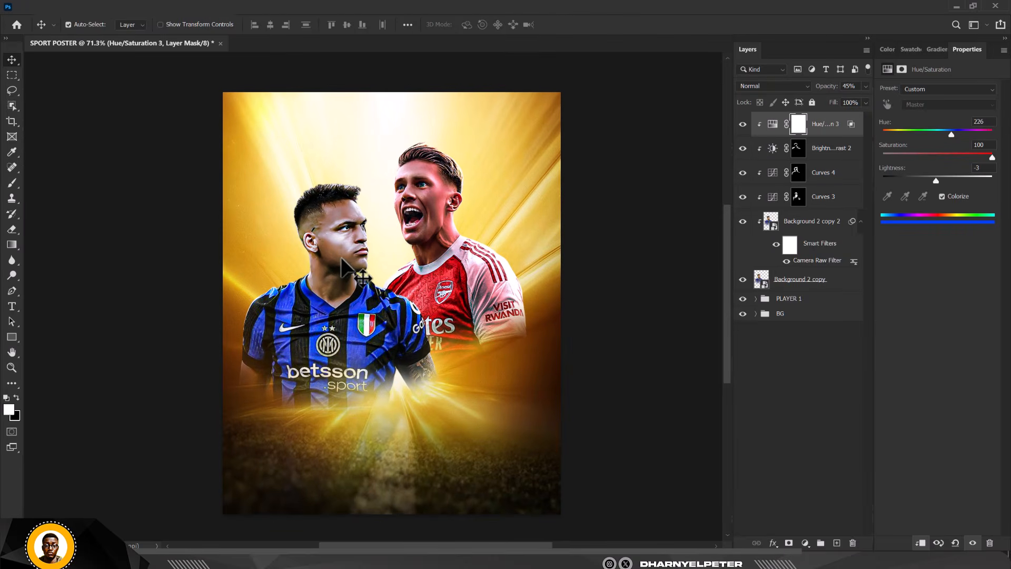
{"action": "left_click", "coordinate": [552, 116]}
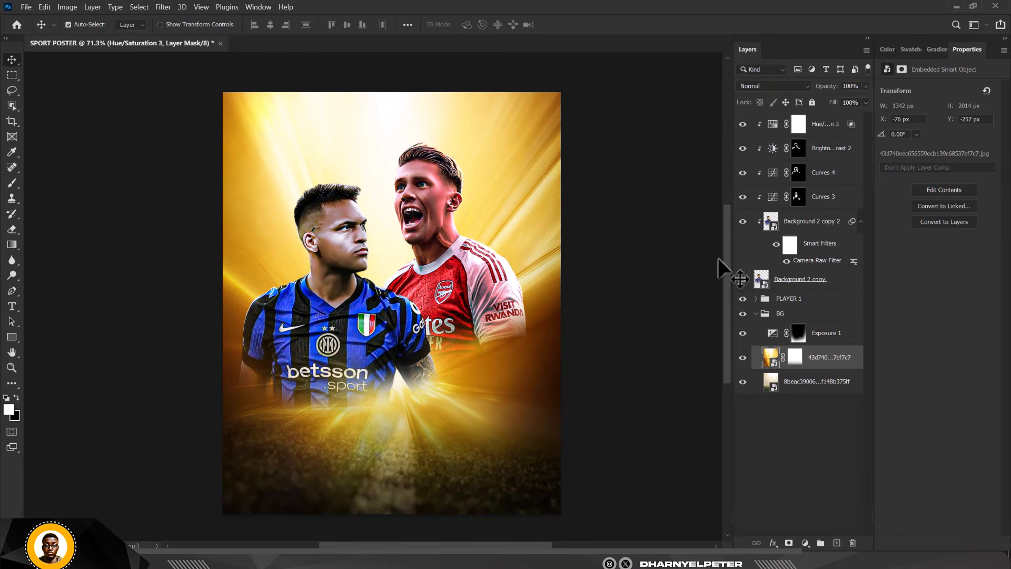
{"action": "left_click", "coordinate": [756, 313]}
{"action": "left_click", "coordinate": [806, 543]}
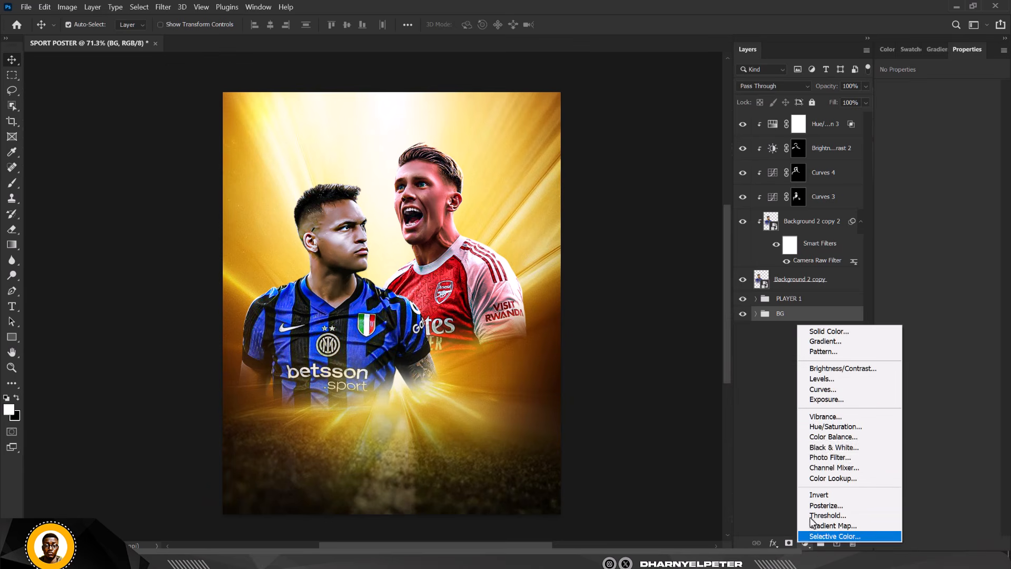
{"action": "left_click", "coordinate": [848, 430]}
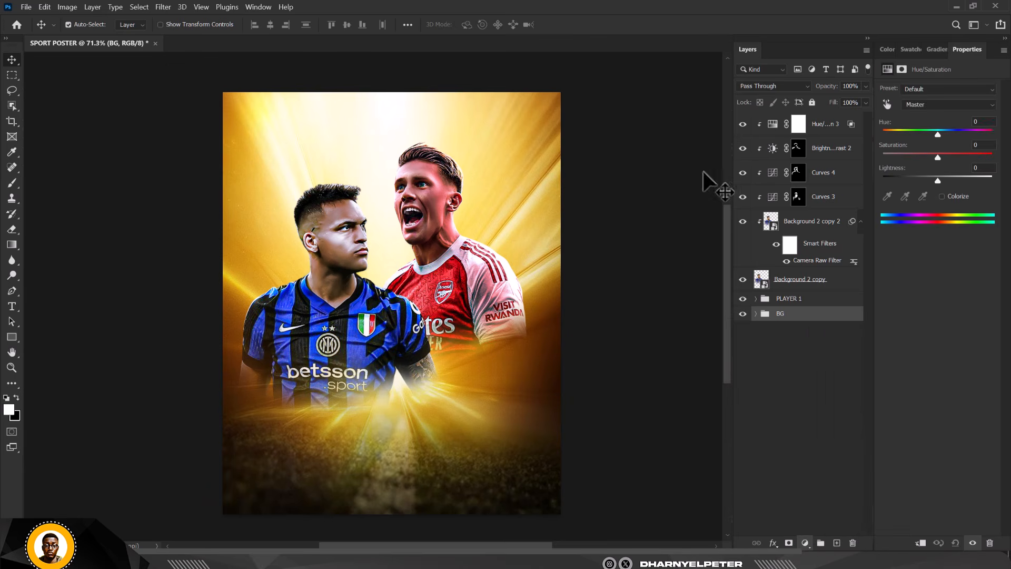
Step: Colorize the background blue in the new Hue/Saturation layer with saturation 100 and hue about 228
{"action": "left_click", "coordinate": [943, 196]}
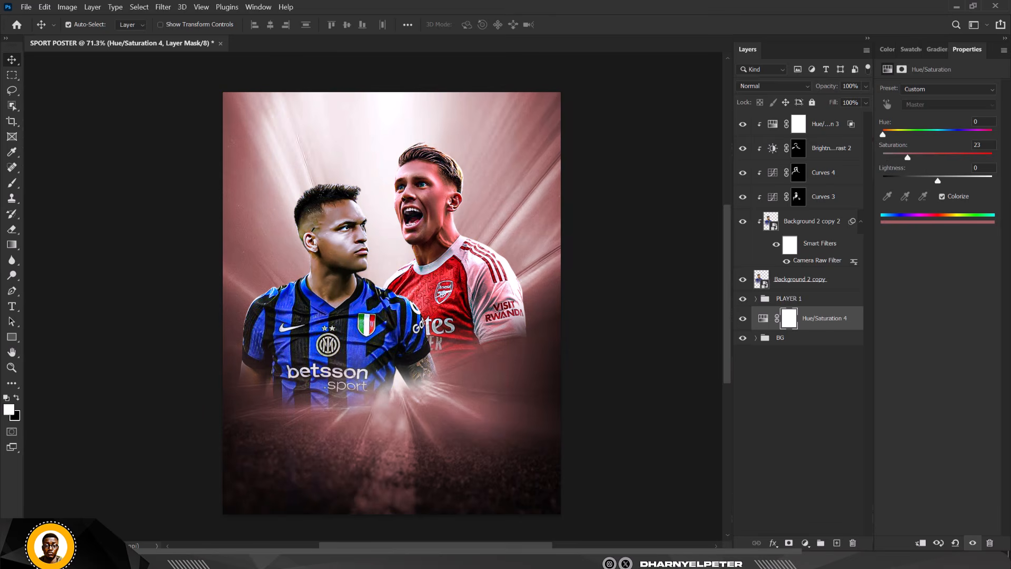
{"action": "left_click_drag", "start_coordinate": [910, 157], "coordinate": [998, 158]}
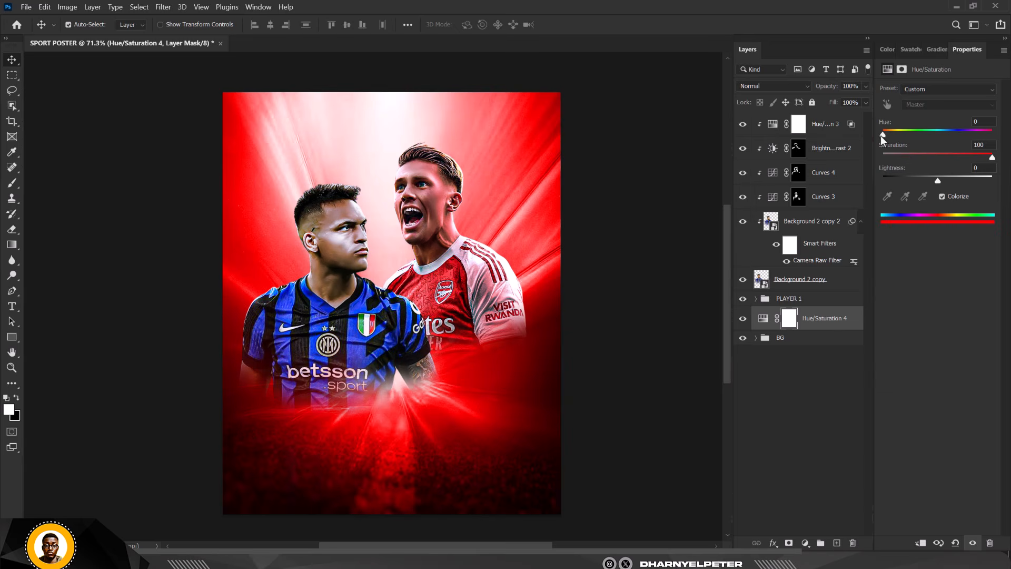
{"action": "left_click_drag", "start_coordinate": [883, 135], "coordinate": [952, 137]}
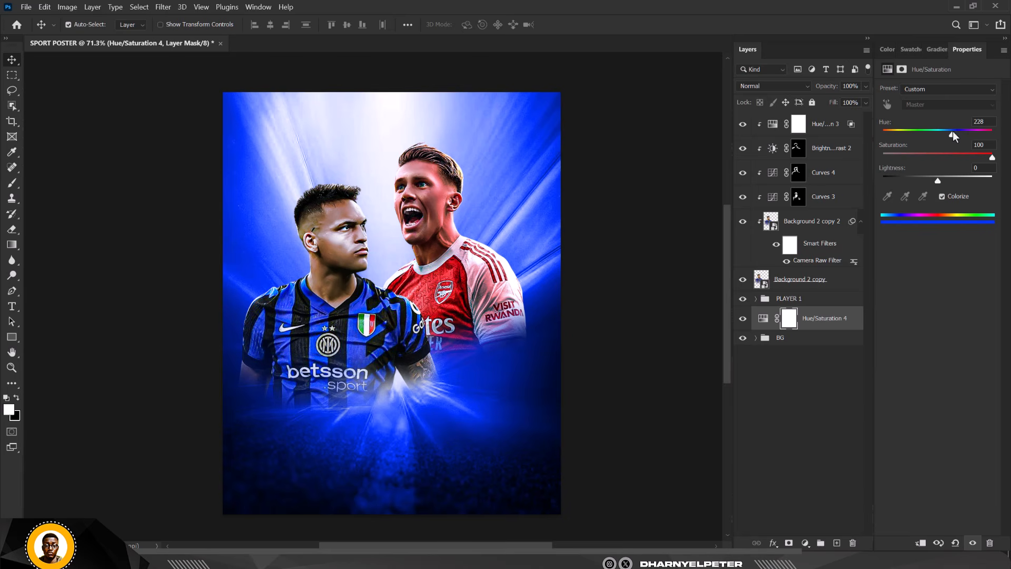
{"action": "left_click_drag", "start_coordinate": [953, 134], "coordinate": [950, 136]}
Step: Group the second player's image layers with their clipped adjustments and name the group PLAYER 2
{"action": "left_click", "coordinate": [827, 127]}
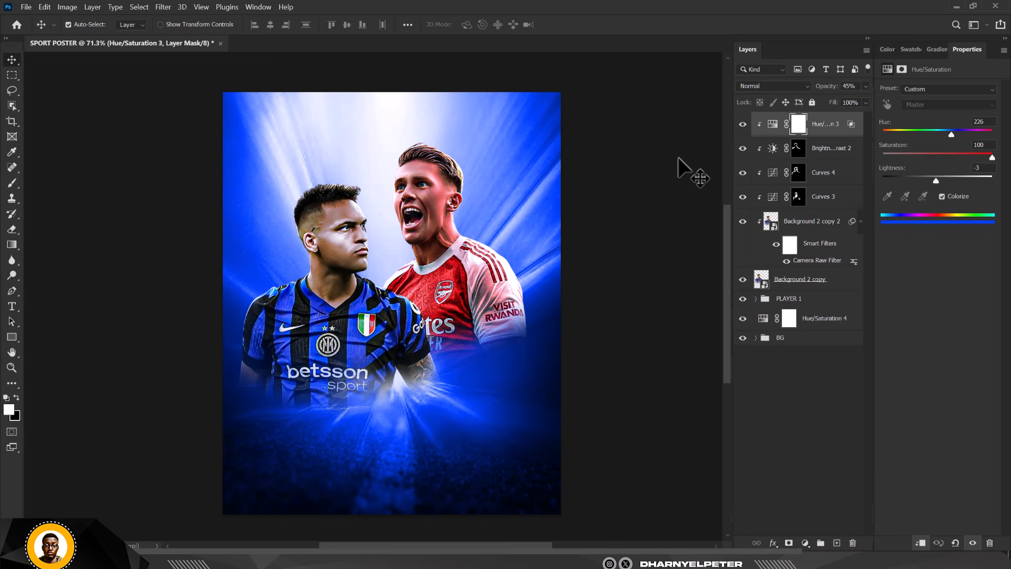
{"action": "left_click", "coordinate": [815, 280], "text": "shift"}
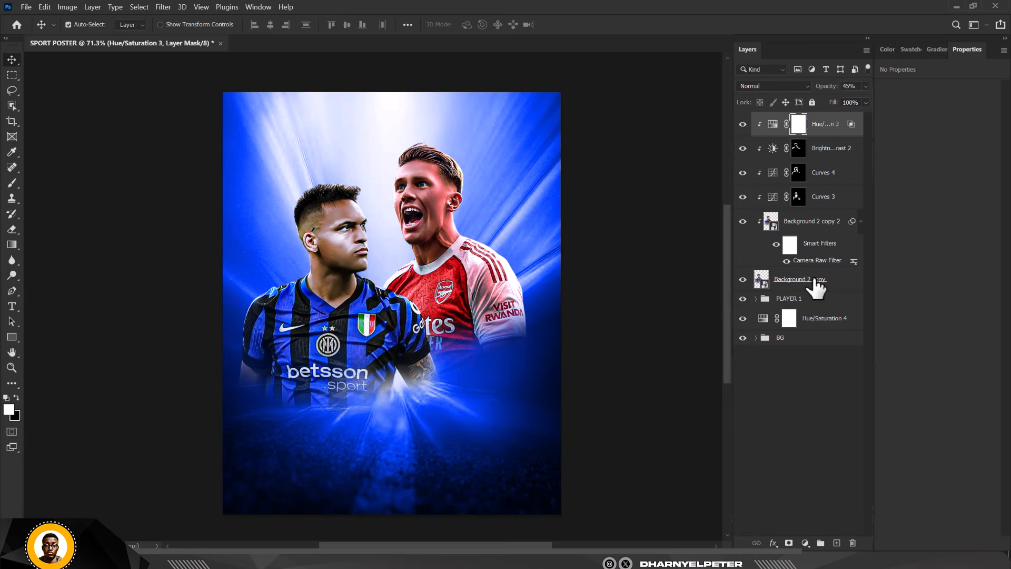
{"action": "key", "text": "ctrl+g"}
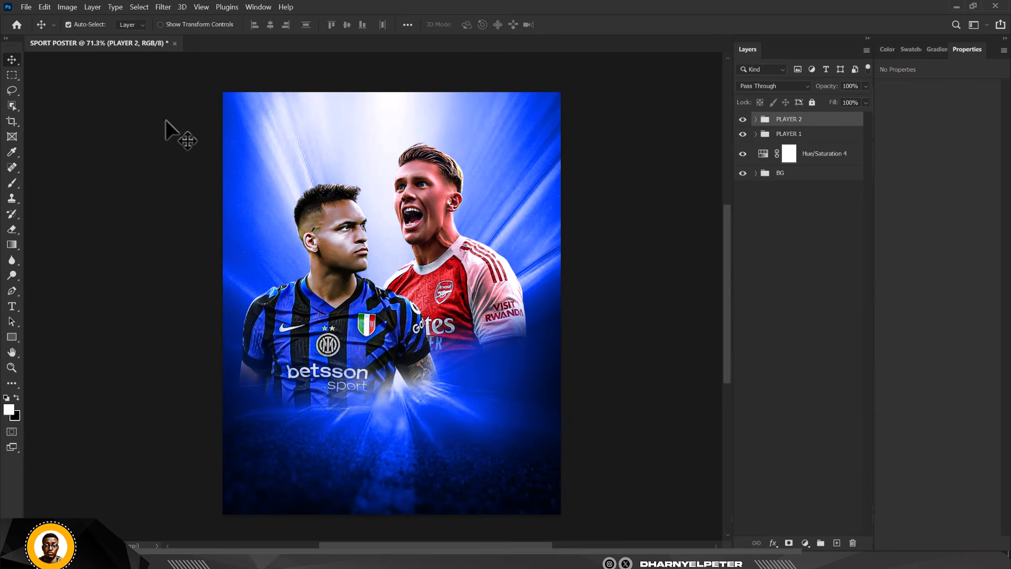
Step: Add a Curves adjustment layer above both player groups and raise the RGB midtones to input 91, output 162
{"action": "left_click", "coordinate": [805, 543]}
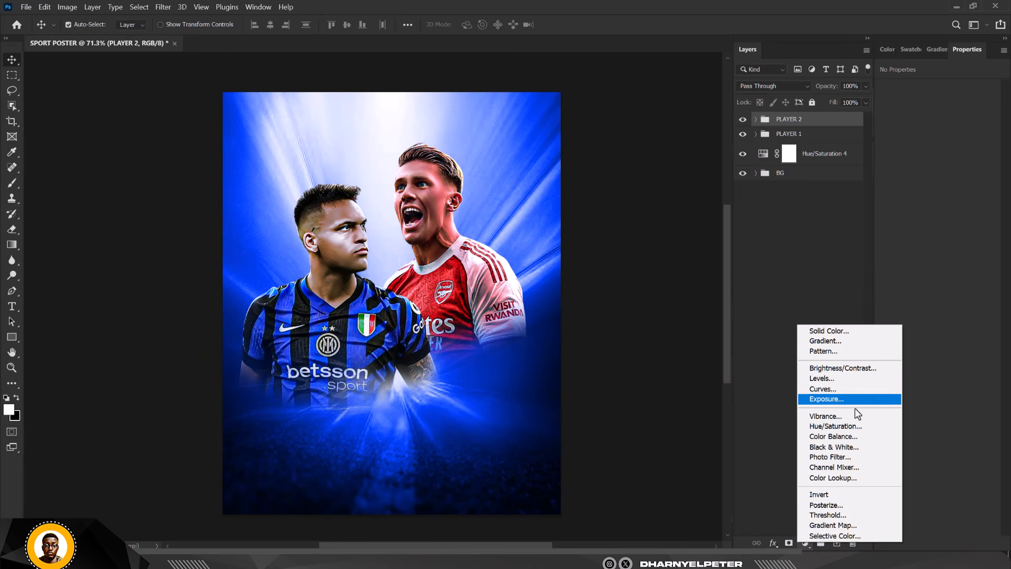
{"action": "left_click", "coordinate": [825, 388]}
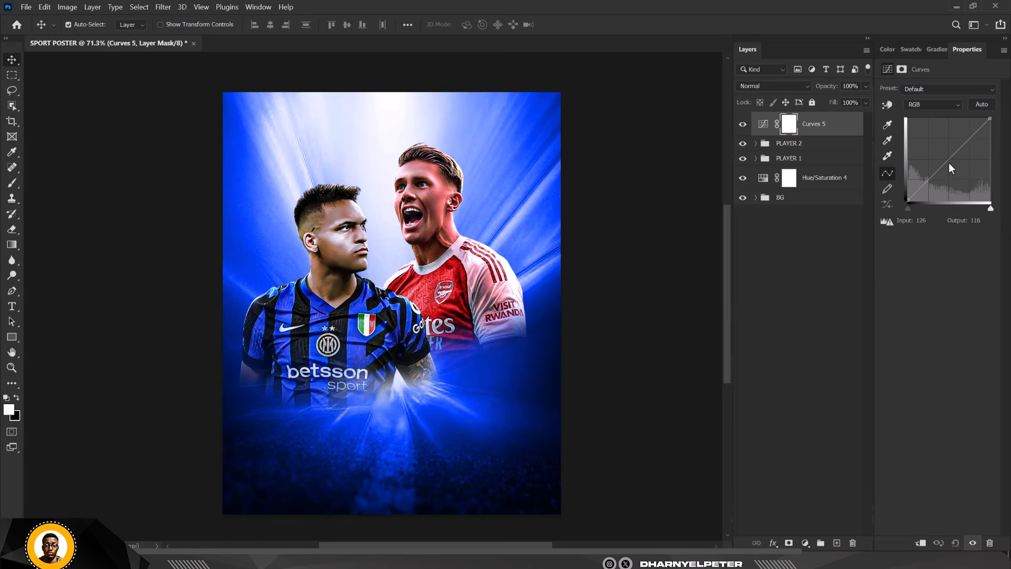
{"action": "left_click_drag", "start_coordinate": [949, 162], "coordinate": [938, 147]}
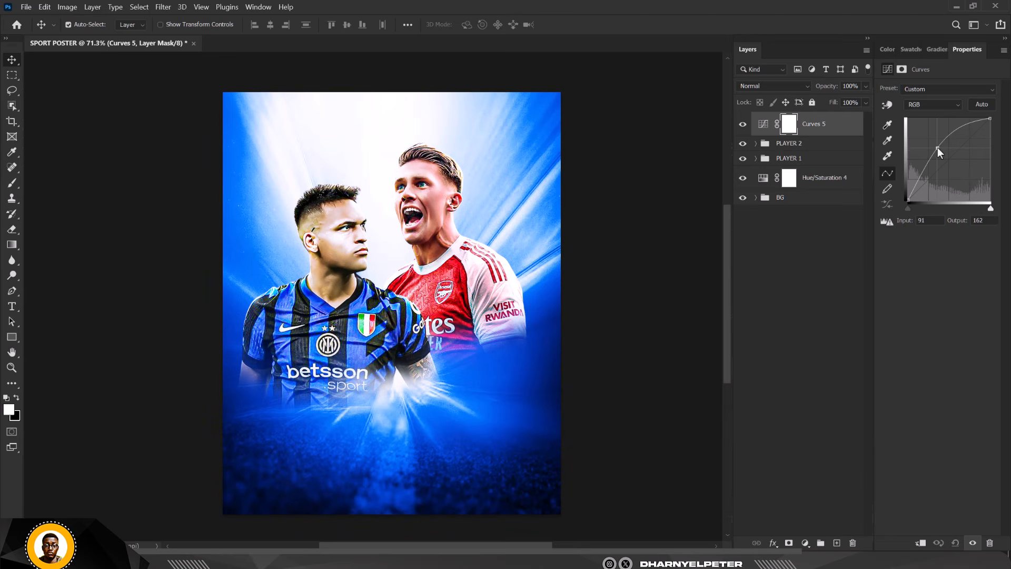
Step: Invert the new Curves mask to black and paint white along the edges of both players' heads with a soft 70 px brush
{"action": "left_click", "coordinate": [793, 138]}
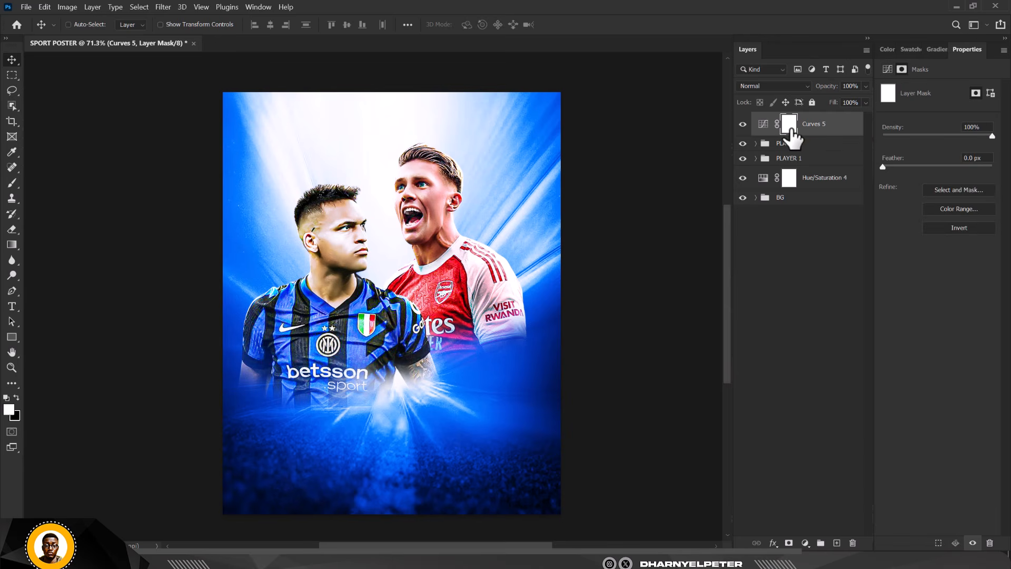
{"action": "key", "text": "ctrl+i"}
{"action": "scroll", "coordinate": [321, 222], "scroll_direction": "up", "scroll_amount": 3}
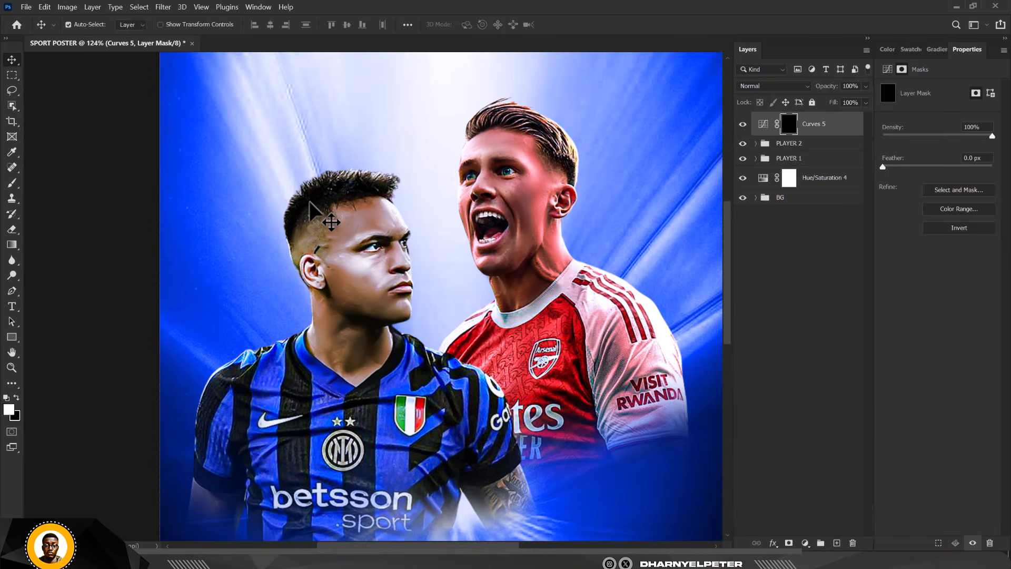
{"action": "key", "text": "b"}
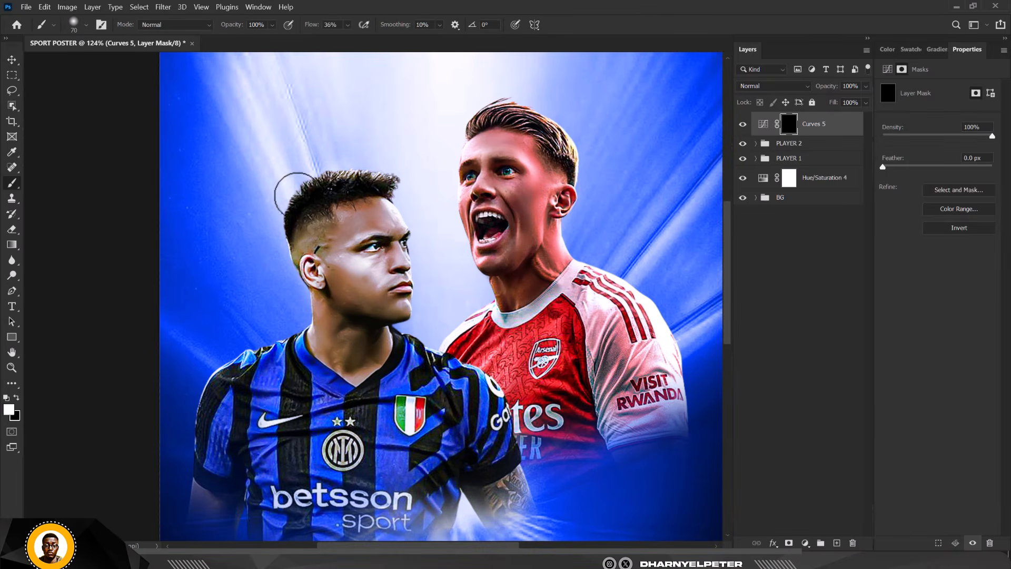
{"action": "mouse_move", "coordinate": [295, 201]}
{"action": "left_mouse_down"}
{"action": "mouse_move", "coordinate": [272, 331]}
{"action": "mouse_move", "coordinate": [291, 280]}
{"action": "left_mouse_up"}
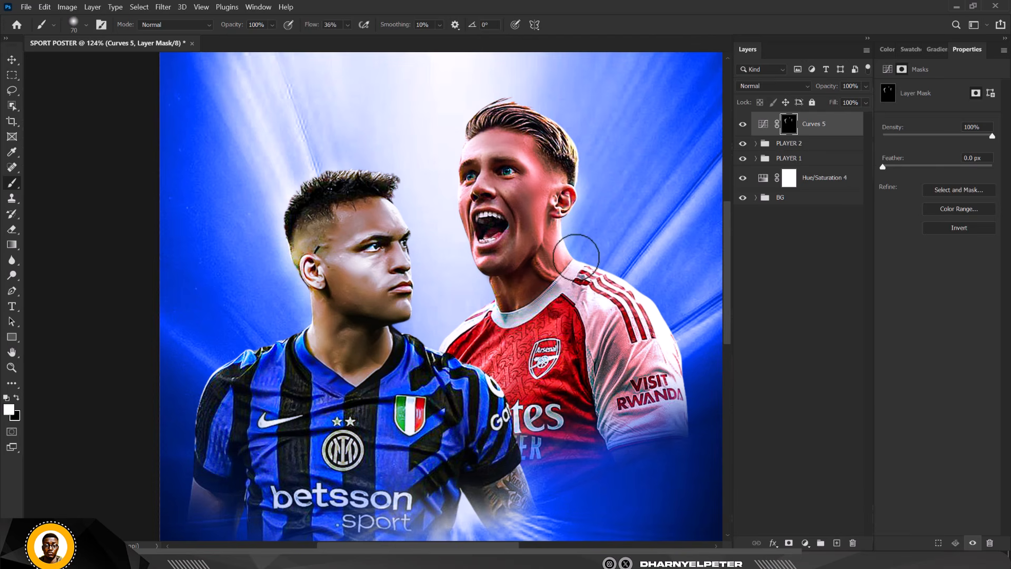
{"action": "scroll", "coordinate": [659, 403], "scroll_direction": "down", "scroll_amount": 1}
{"action": "scroll", "coordinate": [479, 266], "scroll_direction": "up", "scroll_amount": 3}
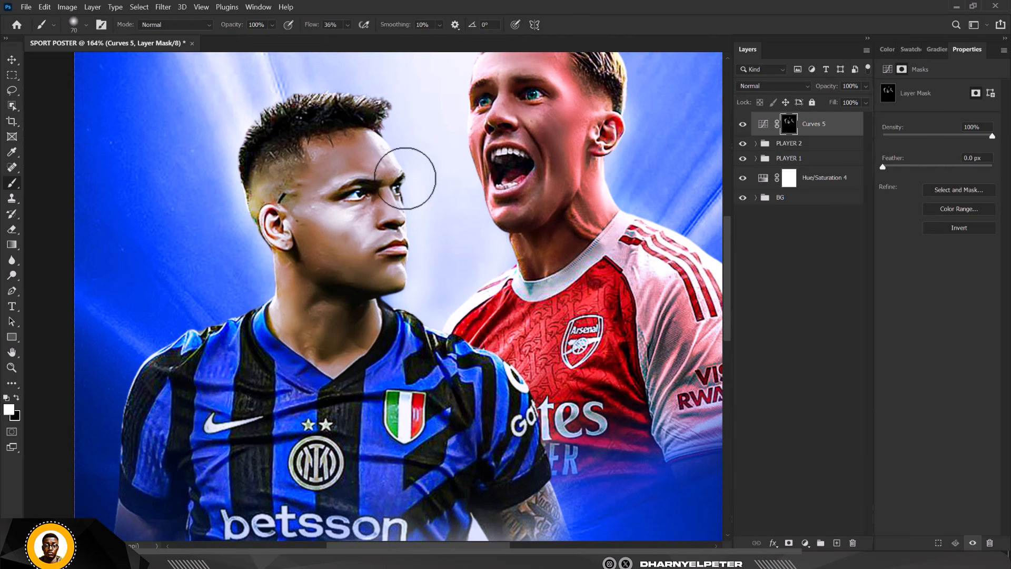
Step: Paint white on the Curves mask along the blue-shirted player's outer shoulder and upper sleeve
{"action": "scroll", "coordinate": [408, 189], "scroll_direction": "down", "scroll_amount": 5}
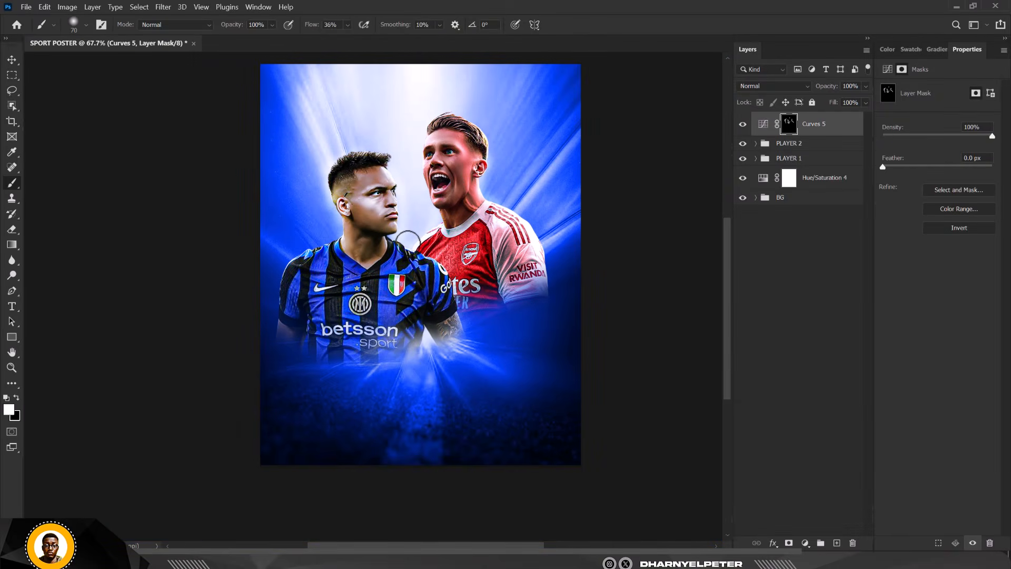
{"action": "scroll", "coordinate": [305, 265], "scroll_direction": "up", "scroll_amount": 4}
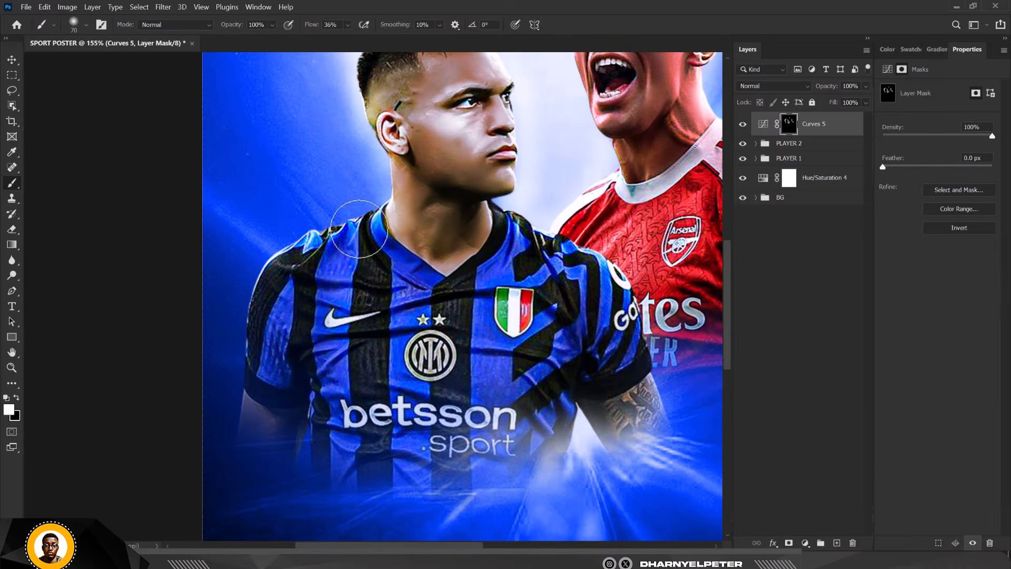
{"action": "mouse_move", "coordinate": [349, 239]}
{"action": "left_mouse_down"}
{"action": "mouse_move", "coordinate": [309, 259]}
{"action": "mouse_move", "coordinate": [278, 295]}
{"action": "mouse_move", "coordinate": [303, 256]}
{"action": "mouse_move", "coordinate": [289, 266]}
{"action": "mouse_move", "coordinate": [258, 339]}
{"action": "mouse_move", "coordinate": [269, 280]}
{"action": "left_mouse_up"}
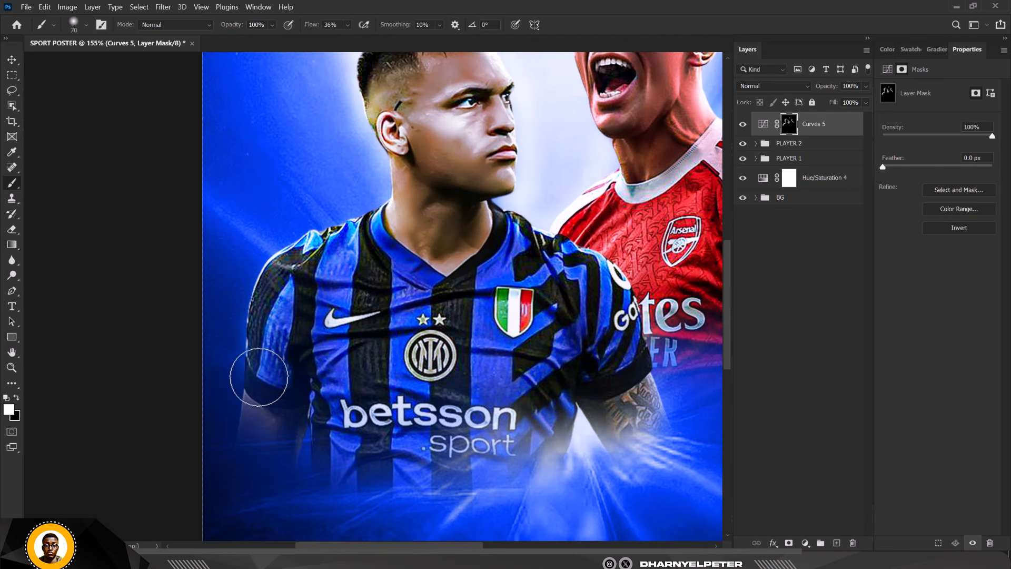
Step: Examine the brightened edges on both players up close and across the whole poster
{"action": "scroll", "coordinate": [350, 188], "scroll_direction": "down", "scroll_amount": 3}
{"action": "scroll", "coordinate": [349, 188], "scroll_direction": "up", "scroll_amount": 2}
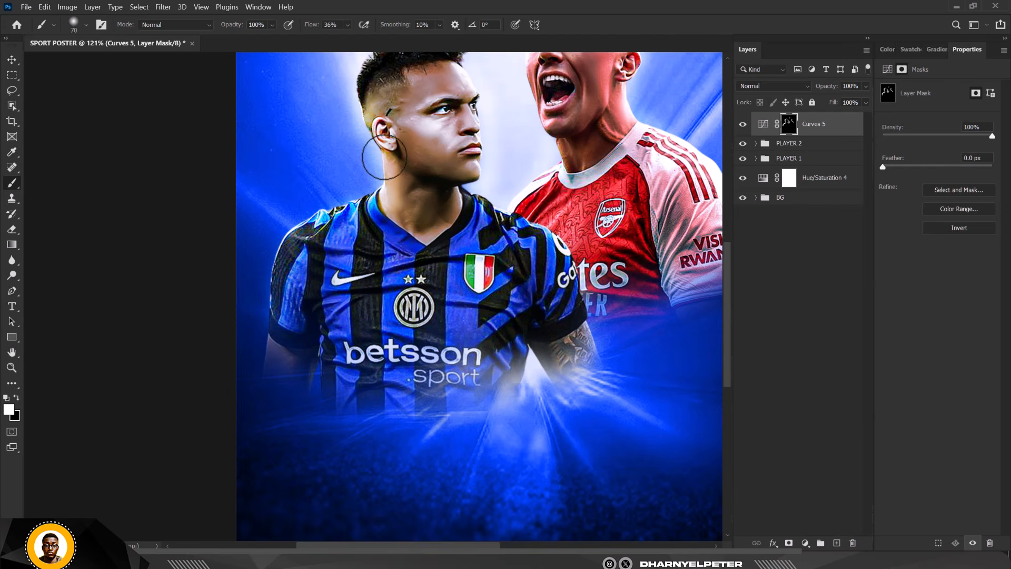
{"action": "scroll", "coordinate": [373, 159], "scroll_direction": "down", "scroll_amount": 2}
{"action": "scroll", "coordinate": [369, 158], "scroll_direction": "up", "scroll_amount": 4}
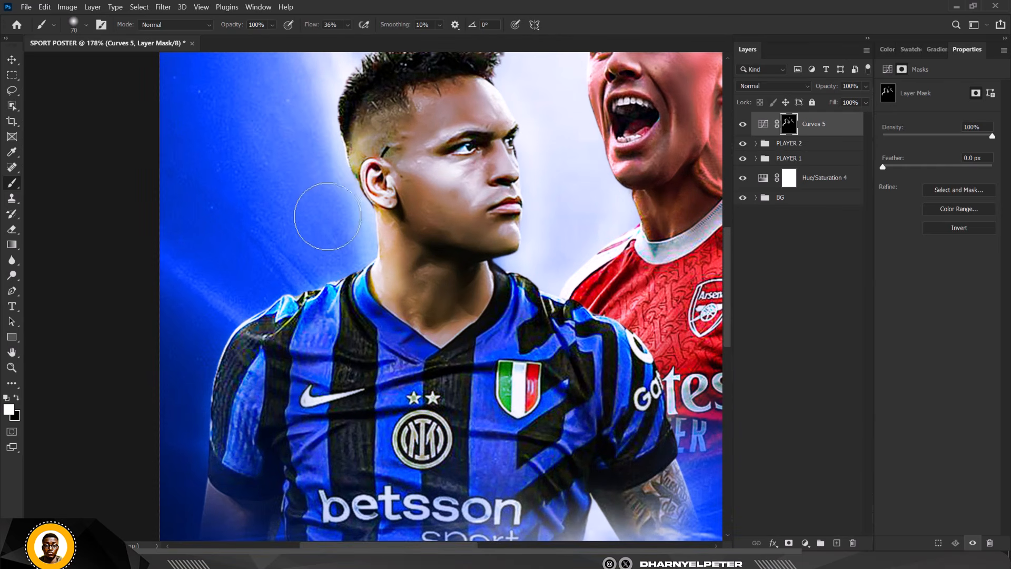
{"action": "scroll", "coordinate": [337, 216], "scroll_direction": "down", "scroll_amount": 2}
{"action": "scroll", "coordinate": [367, 109], "scroll_direction": "up", "scroll_amount": 1}
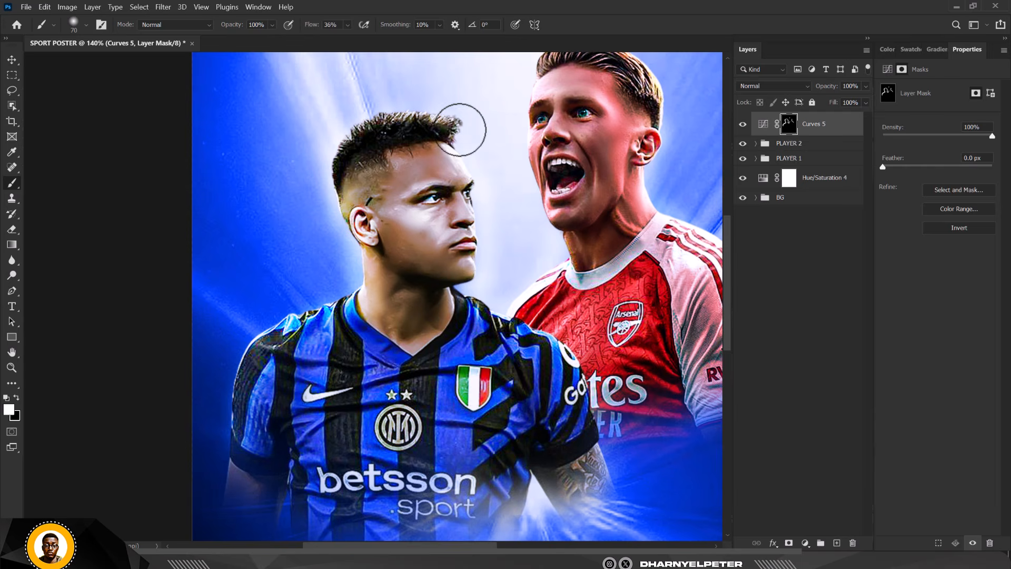
{"action": "scroll", "coordinate": [445, 228], "scroll_direction": "down", "scroll_amount": 3}
{"action": "scroll", "coordinate": [408, 171], "scroll_direction": "down", "scroll_amount": 1}
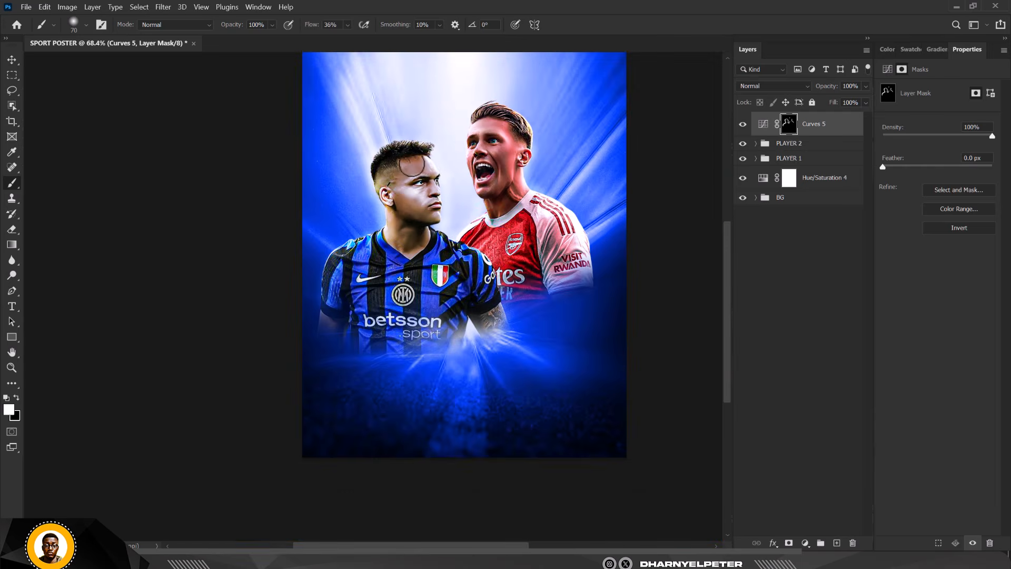
{"action": "scroll", "coordinate": [468, 169], "scroll_direction": "up", "scroll_amount": 1}
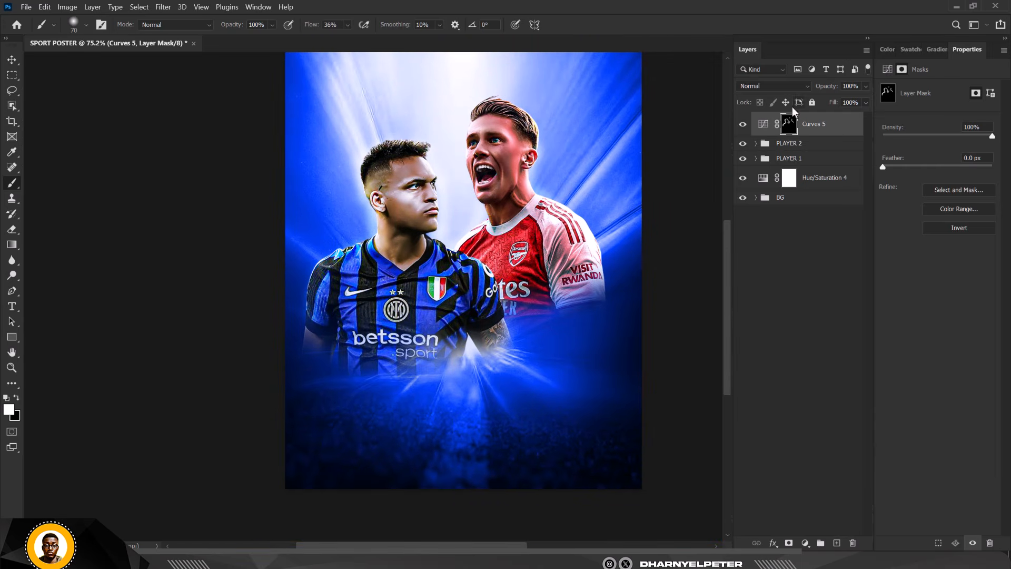
{"action": "scroll", "coordinate": [490, 144], "scroll_direction": "down", "scroll_amount": 1}
{"action": "scroll", "coordinate": [482, 126], "scroll_direction": "up", "scroll_amount": 1}
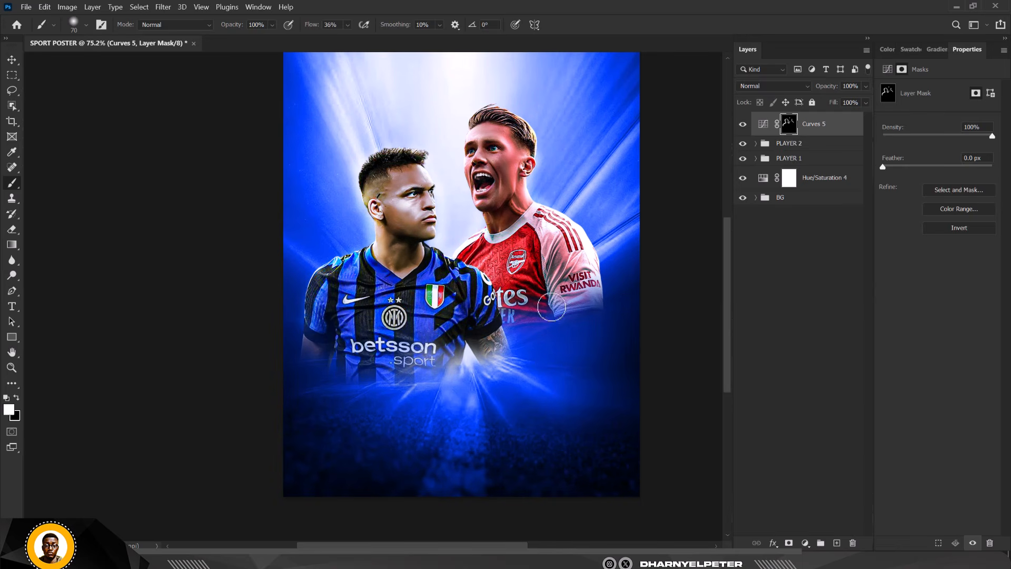
Step: Place the TEXT image from the MATCH DAY folder above all layers, horizontally centred and shifted down about 16 px
{"action": "left_click", "coordinate": [232, 565]}
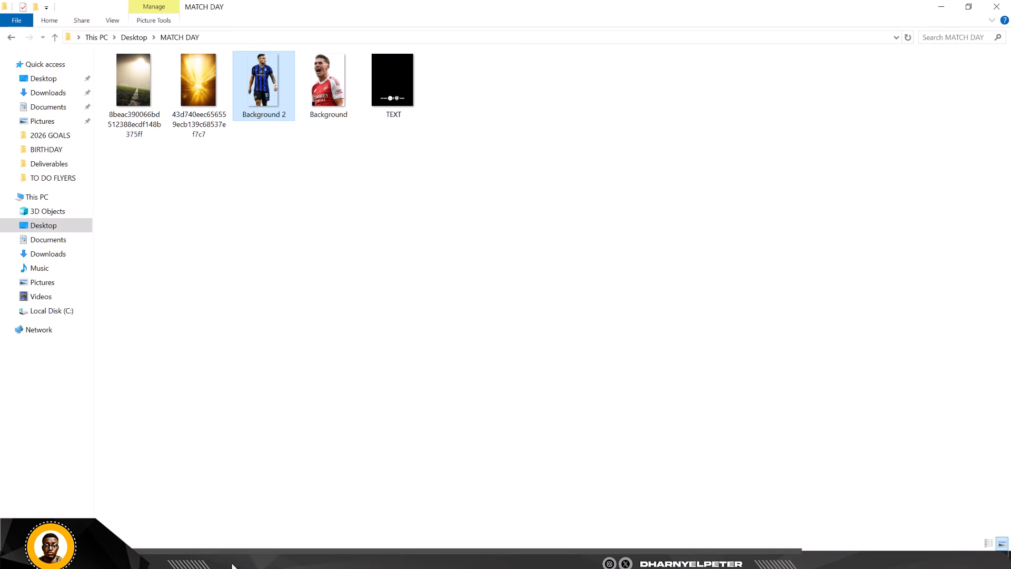
{"action": "left_click_drag", "start_coordinate": [390, 88], "coordinate": [489, 397]}
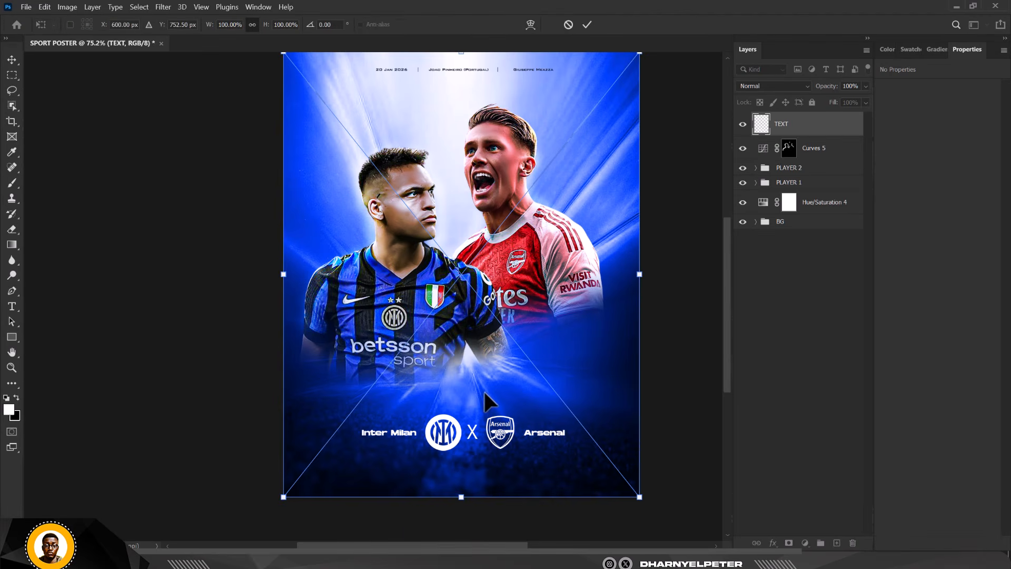
{"action": "left_click_drag", "start_coordinate": [469, 349], "coordinate": [467, 355]}
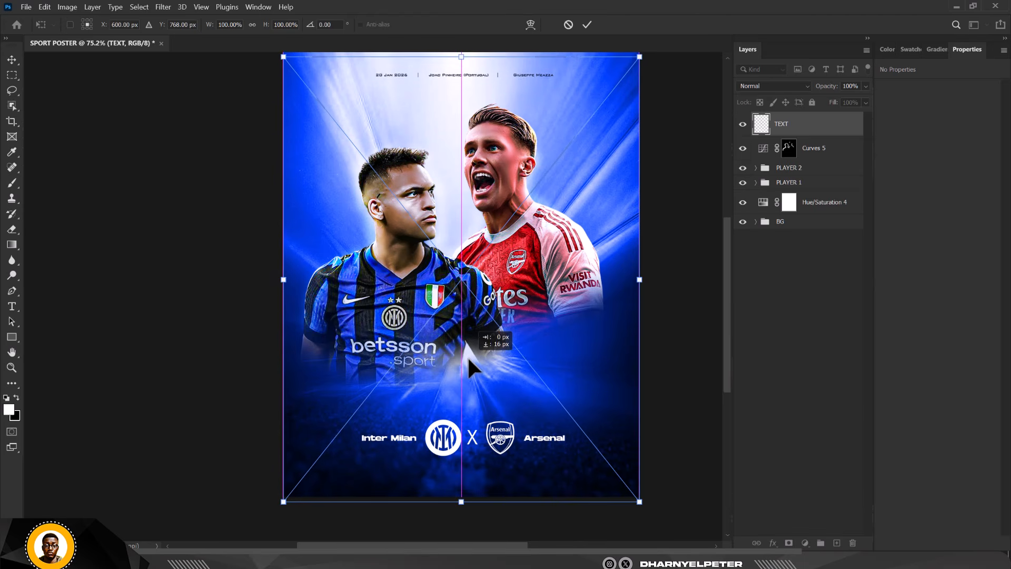
{"action": "key", "text": "Return"}
{"action": "key", "text": "b"}
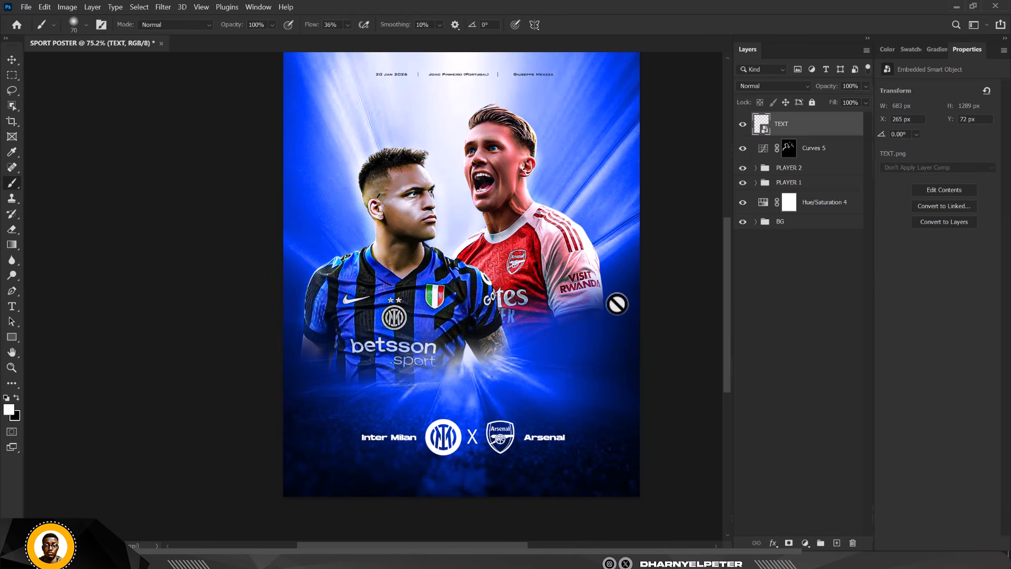
{"action": "left_click", "coordinate": [12, 59]}
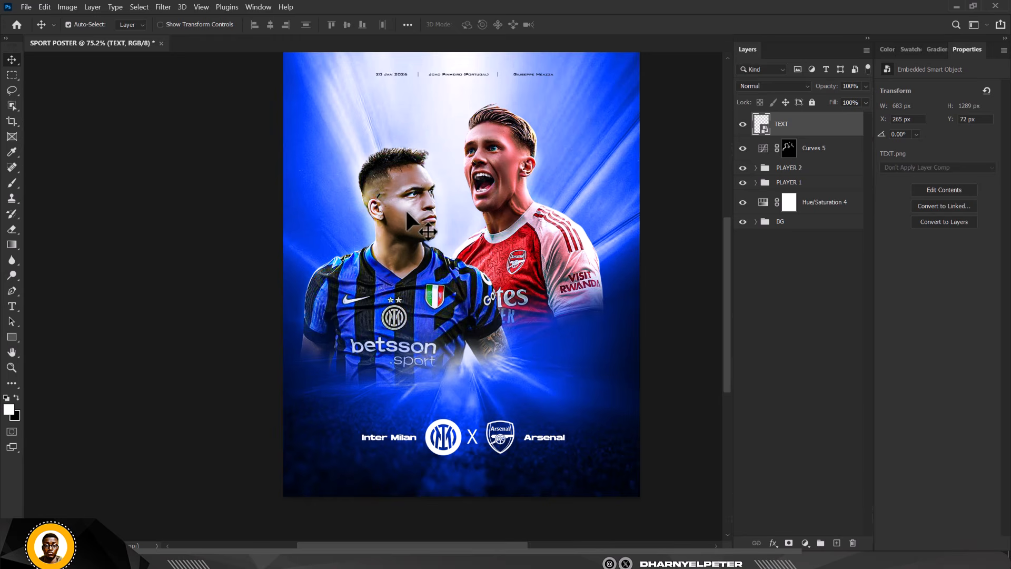
Step: Duplicate the light-ray image layer with its mask inside the BG group
{"action": "scroll", "coordinate": [406, 210], "scroll_direction": "down", "scroll_amount": 2}
{"action": "scroll", "coordinate": [508, 159], "scroll_direction": "up", "scroll_amount": 2}
{"action": "left_click", "coordinate": [571, 127]}
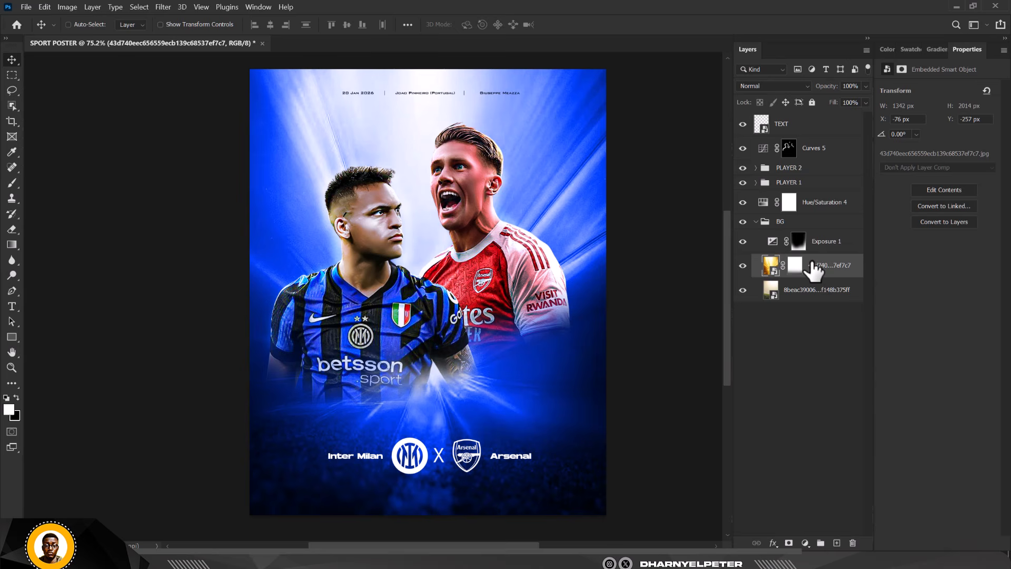
{"action": "key", "text": "ctrl+j"}
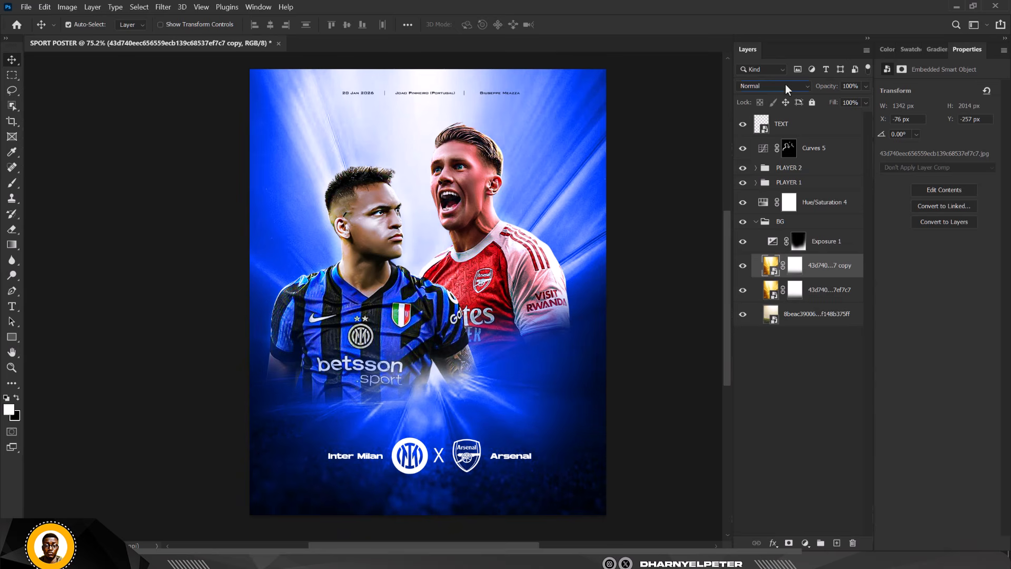
Step: Try lighter blend modes on the duplicated light-ray layer, apply Screen, and compare the poster with the layer hidden and shown
{"action": "left_click", "coordinate": [785, 85]}
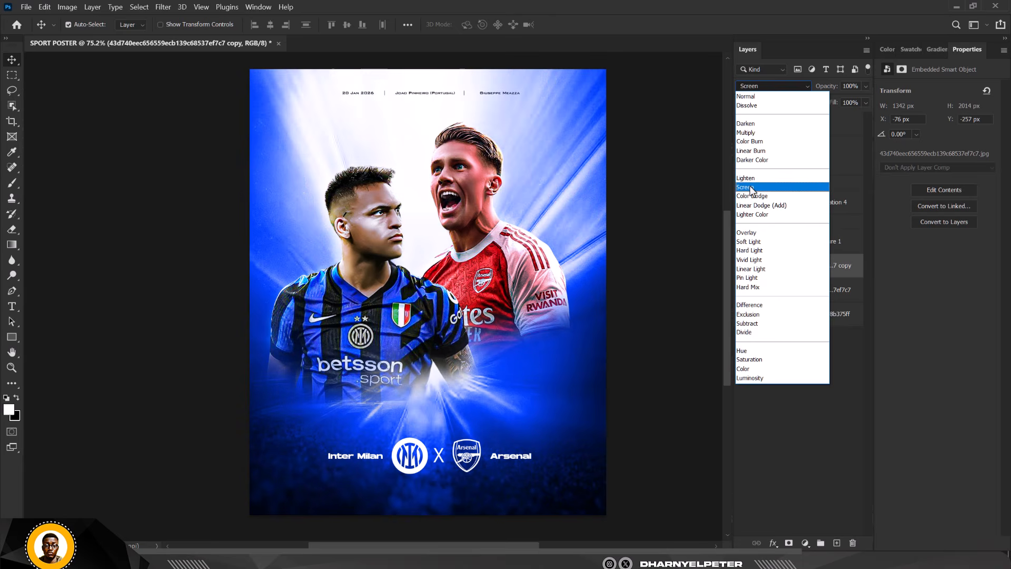
{"action": "key", "text": "Down"}
{"action": "key", "text": "Down"}
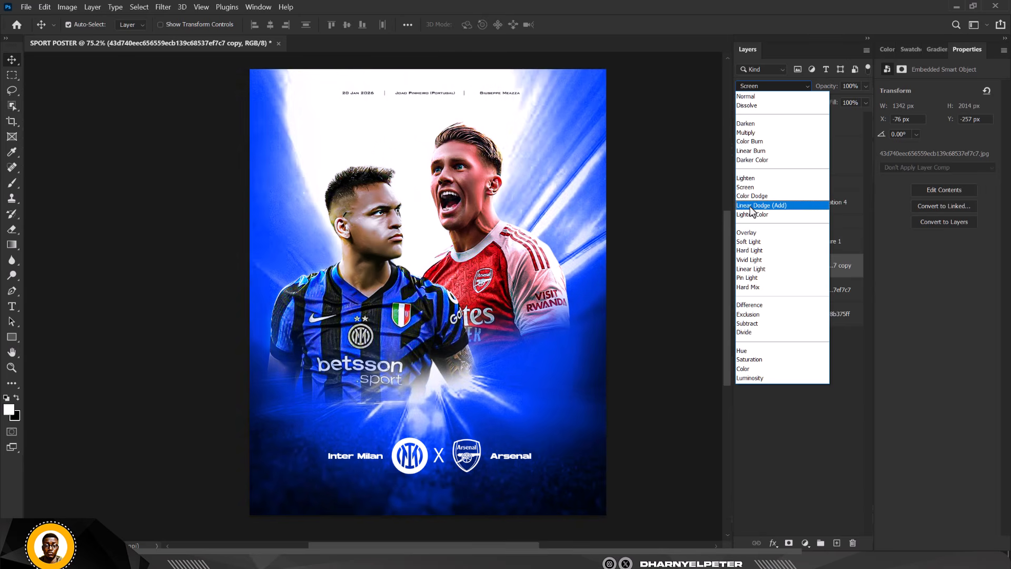
{"action": "key", "text": "Up"}
{"action": "key", "text": "Up"}
{"action": "key", "text": "Up"}
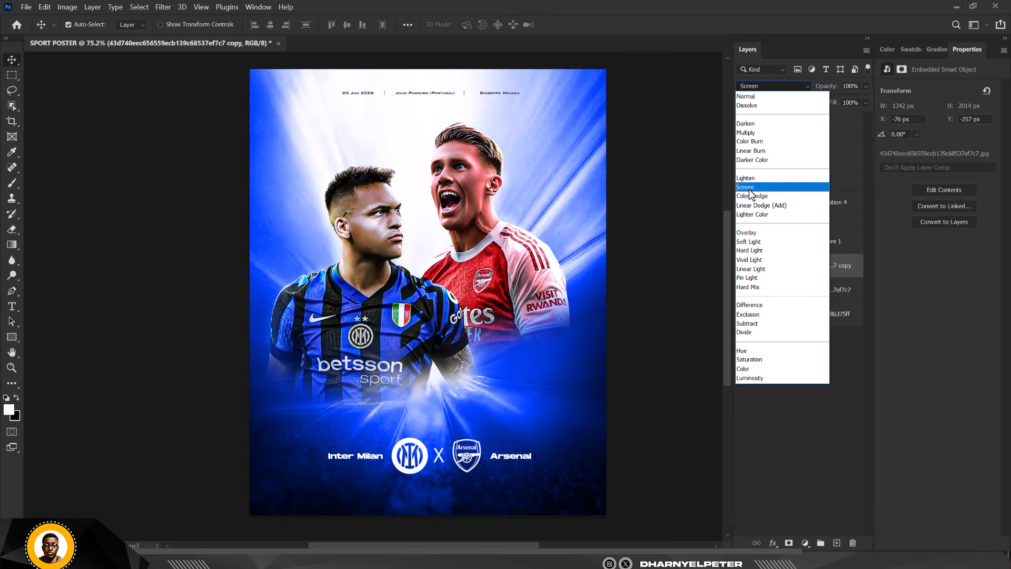
{"action": "left_click", "coordinate": [751, 191]}
{"action": "left_click", "coordinate": [743, 266]}
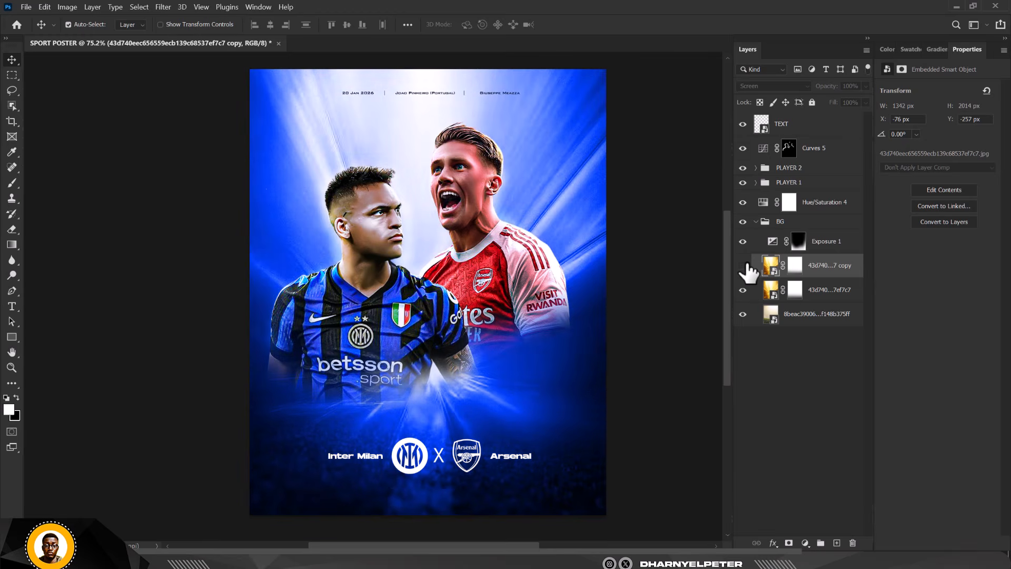
{"action": "left_click", "coordinate": [743, 266]}
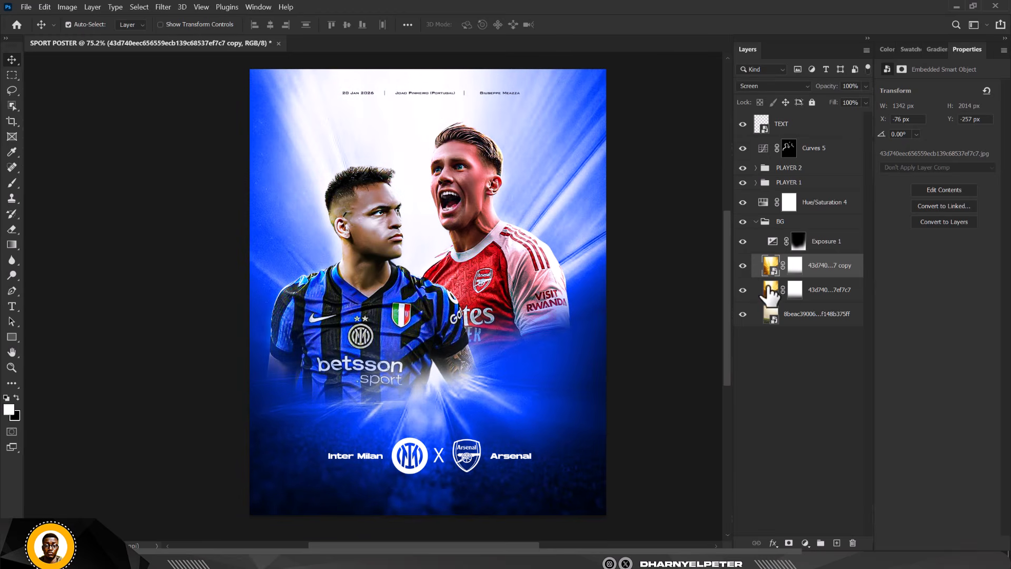
Step: Paint black with a soft 800 px brush across the lower part of the duplicated light-ray layer's mask
{"action": "left_click", "coordinate": [796, 266]}
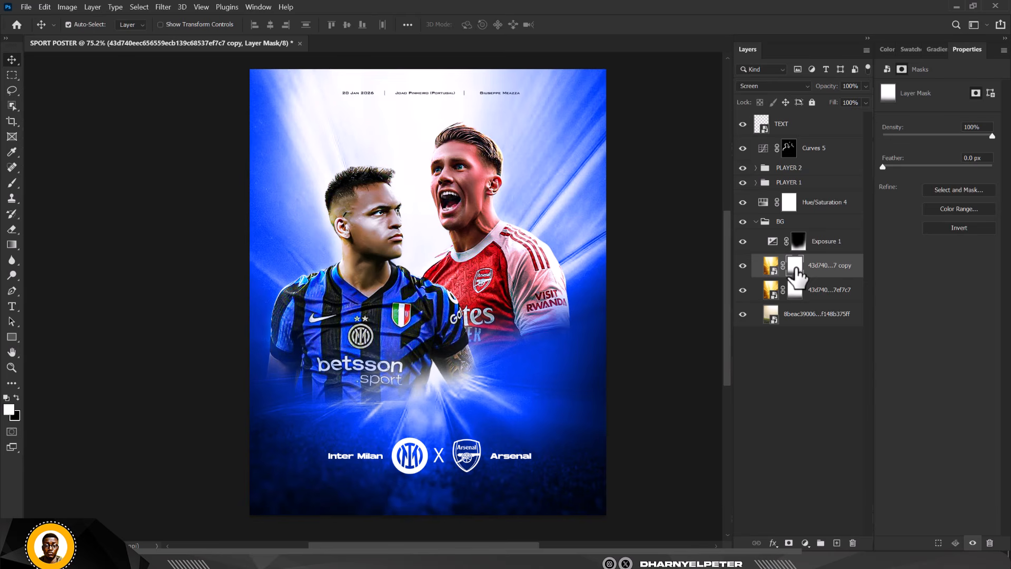
{"action": "key", "text": "b"}
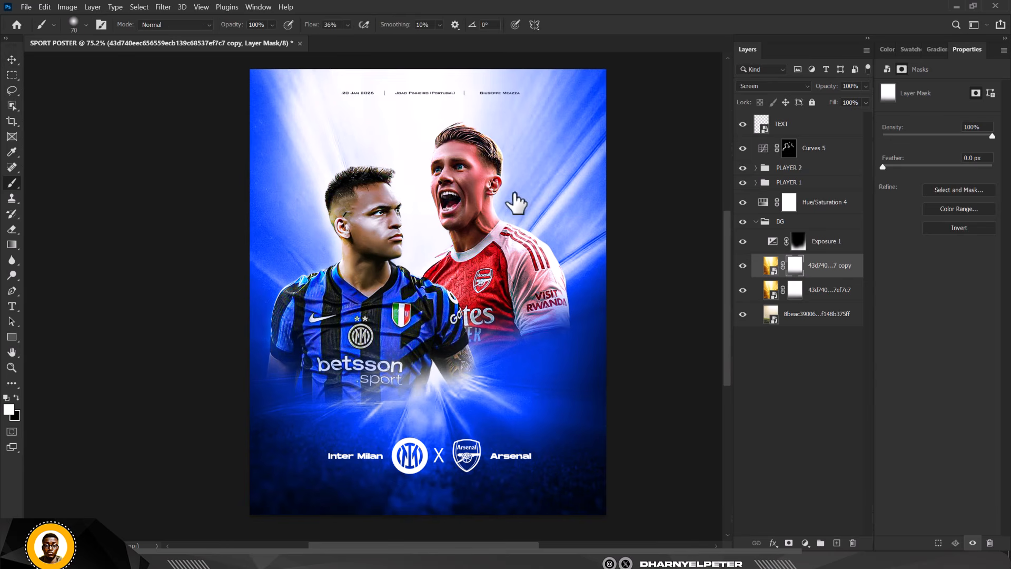
{"action": "left_click", "coordinate": [85, 25]}
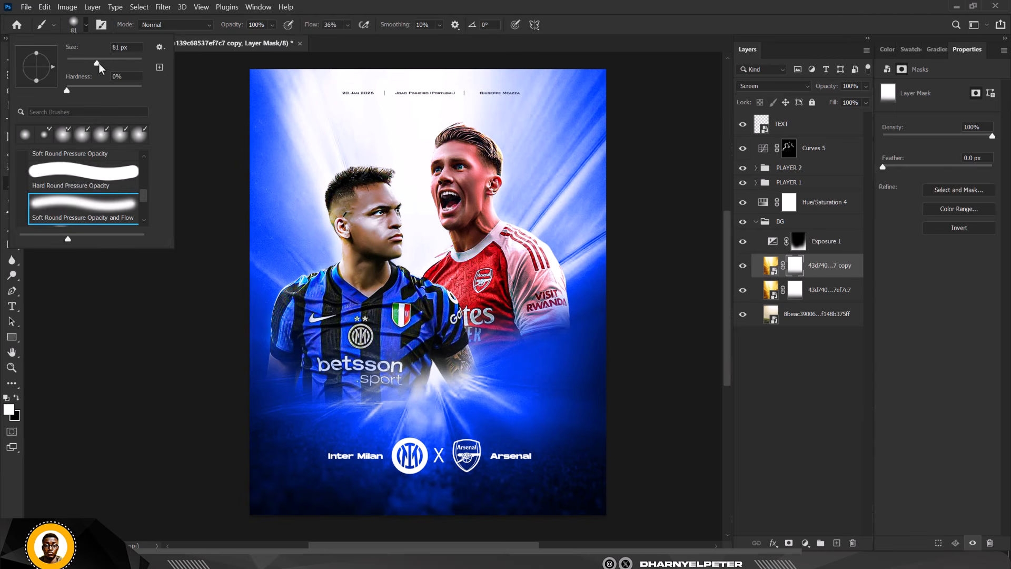
{"action": "left_click", "coordinate": [796, 266]}
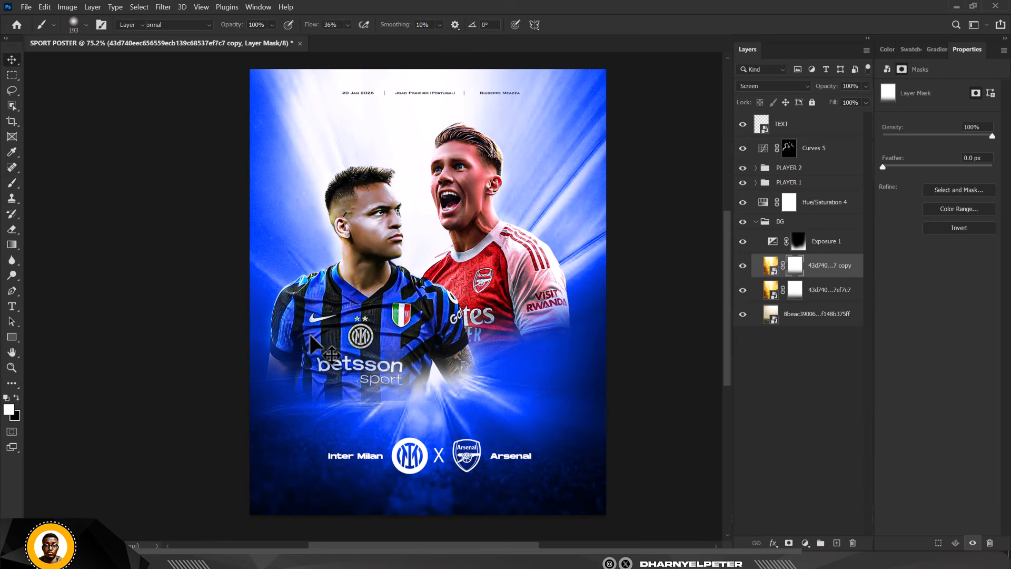
{"action": "key", "text": "v"}
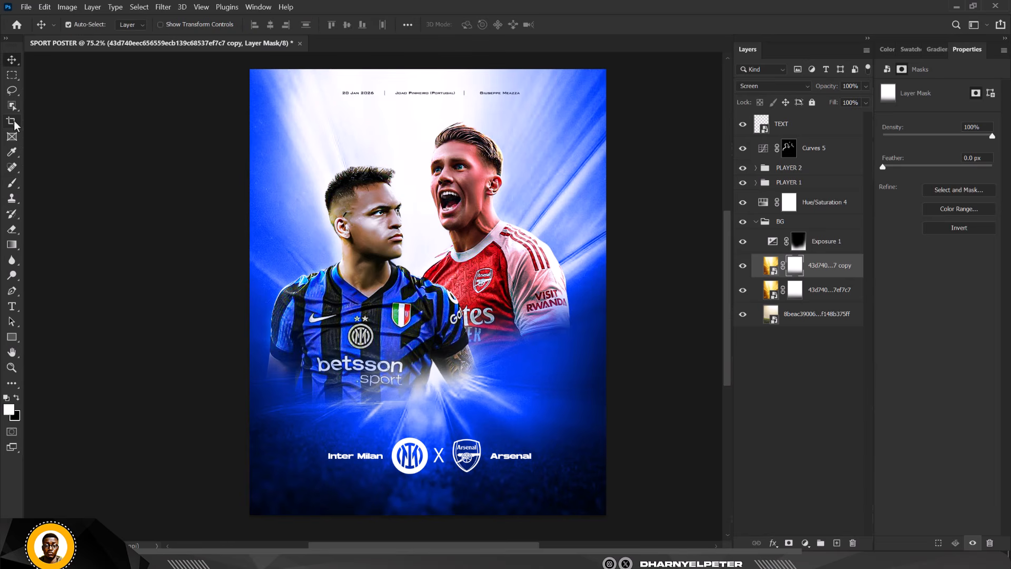
{"action": "key", "text": "b"}
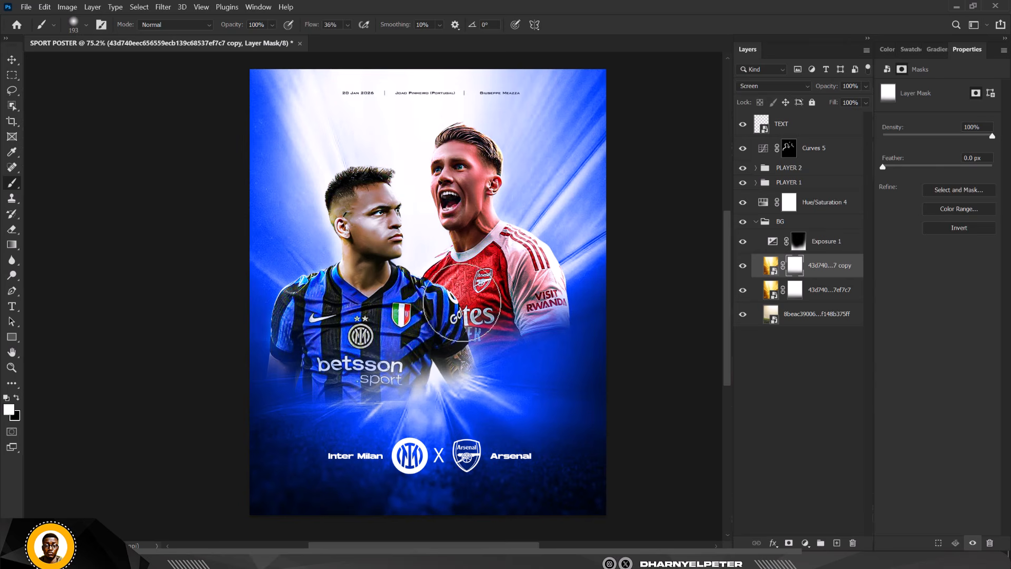
{"action": "key", "text": "bracketright"}
{"action": "key", "text": "bracketright"}
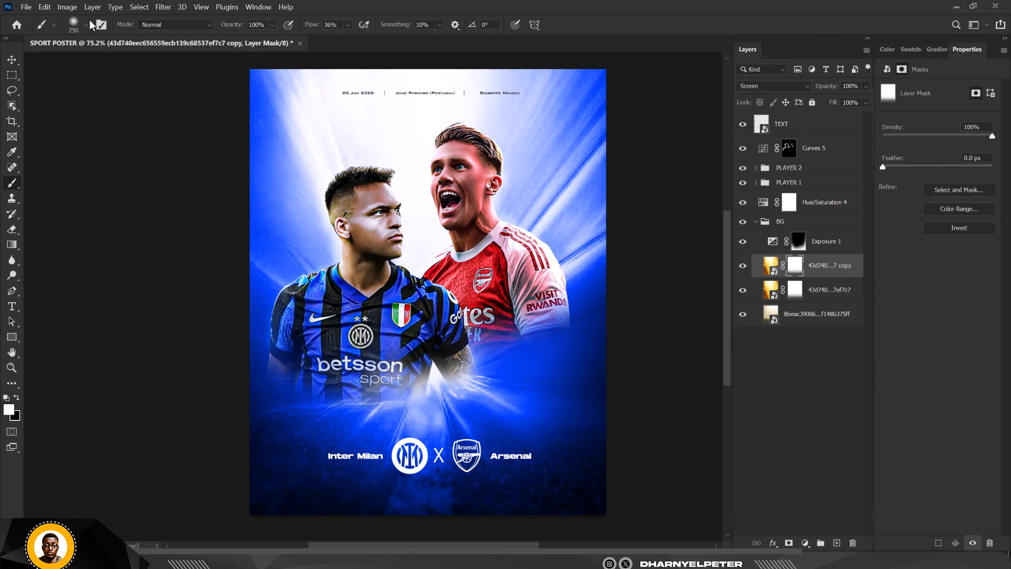
{"action": "left_click", "coordinate": [87, 25]}
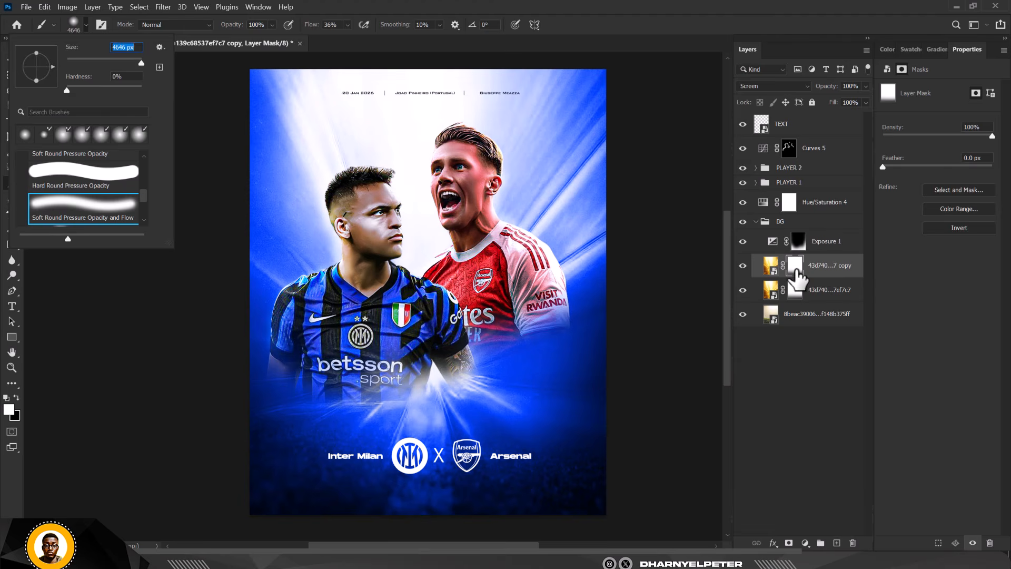
{"action": "key", "text": "Return"}
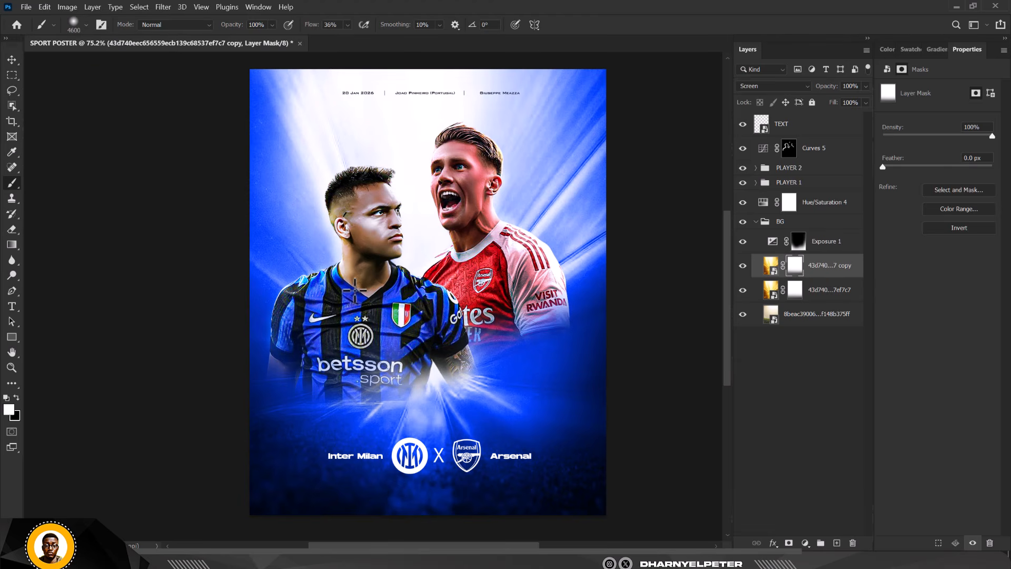
{"action": "key", "text": "bracketleft"}
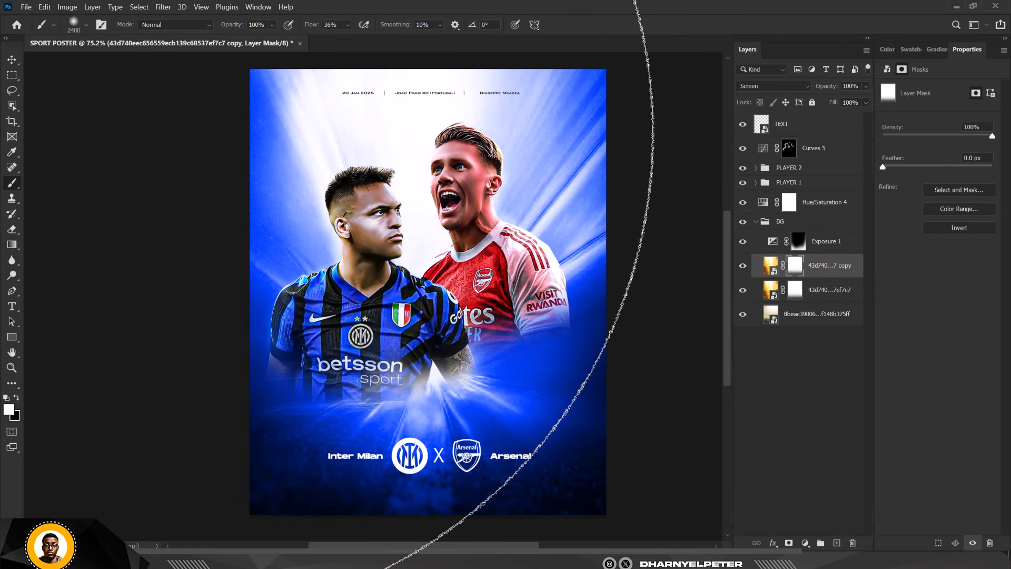
{"action": "key", "text": "bracketleft"}
{"action": "key", "text": "bracketleft"}
{"action": "key", "text": "bracketleft"}
{"action": "key", "text": "bracketleft"}
{"action": "key", "text": "bracketleft"}
{"action": "key", "text": "bracketleft"}
{"action": "key", "text": "bracketleft"}
{"action": "key", "text": "bracketleft"}
{"action": "key", "text": "bracketleft"}
{"action": "key", "text": "bracketleft"}
{"action": "key", "text": "bracketleft"}
{"action": "key", "text": "bracketleft"}
{"action": "key", "text": "bracketleft"}
{"action": "key", "text": "bracketleft"}
{"action": "key", "text": "bracketleft"}
{"action": "key", "text": "bracketleft"}
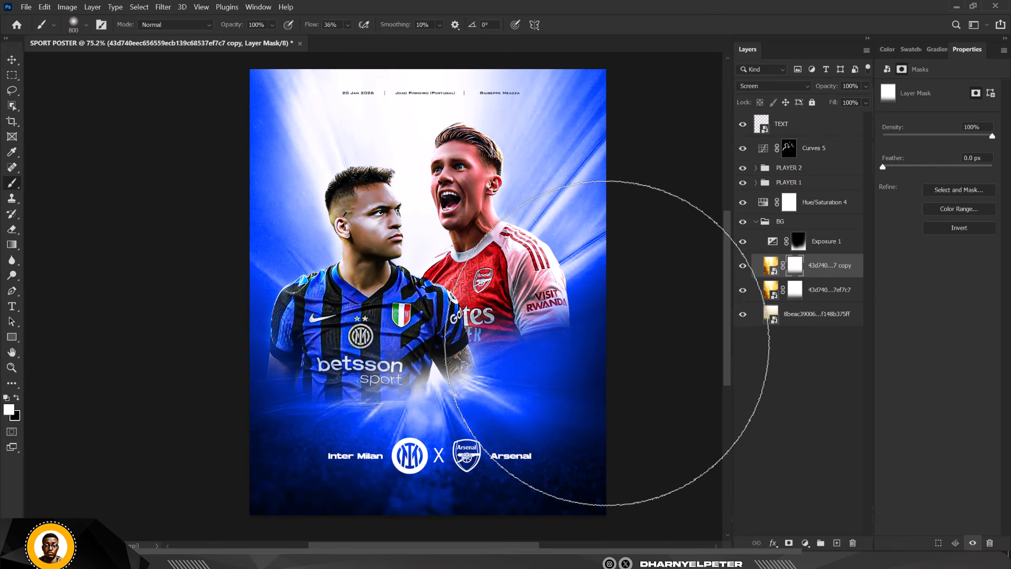
{"action": "left_click", "coordinate": [17, 398]}
{"action": "left_click_drag", "start_coordinate": [343, 388], "coordinate": [158, 384]}
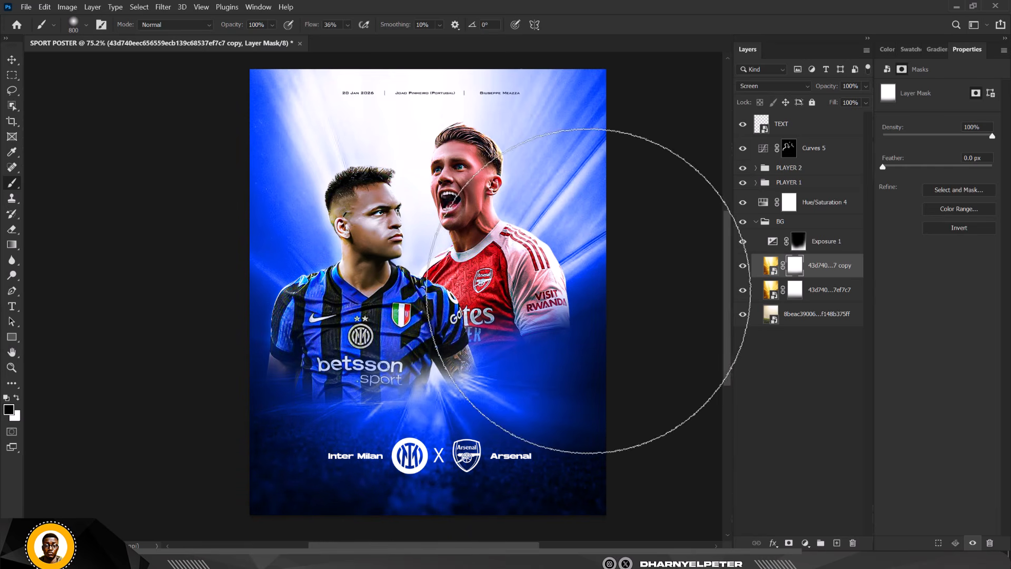
{"action": "left_click", "coordinate": [549, 273]}
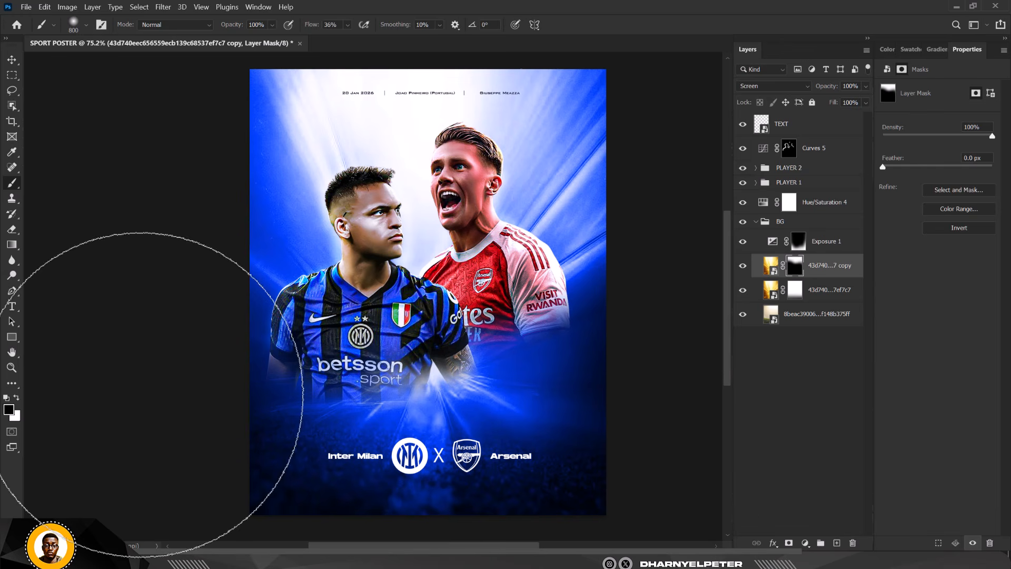
{"action": "key", "text": "ctrl+i"}
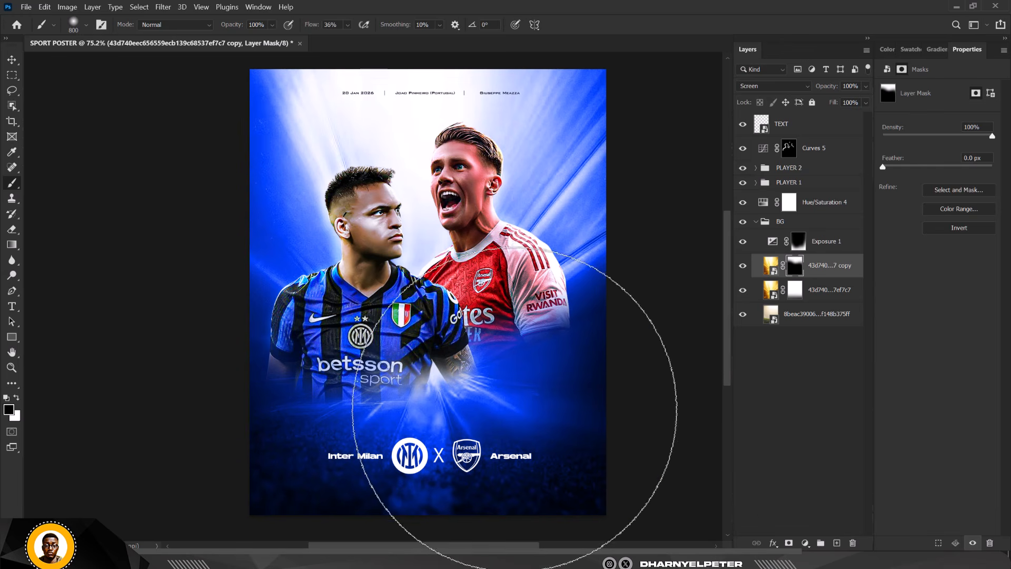
{"action": "left_click", "coordinate": [10, 62]}
Step: Compare the poster with the Curves 5 highlights hidden and shown, and reduce that layer's opacity to 51%
{"action": "scroll", "coordinate": [432, 227], "scroll_direction": "down", "scroll_amount": 2}
{"action": "scroll", "coordinate": [432, 226], "scroll_direction": "up", "scroll_amount": 4}
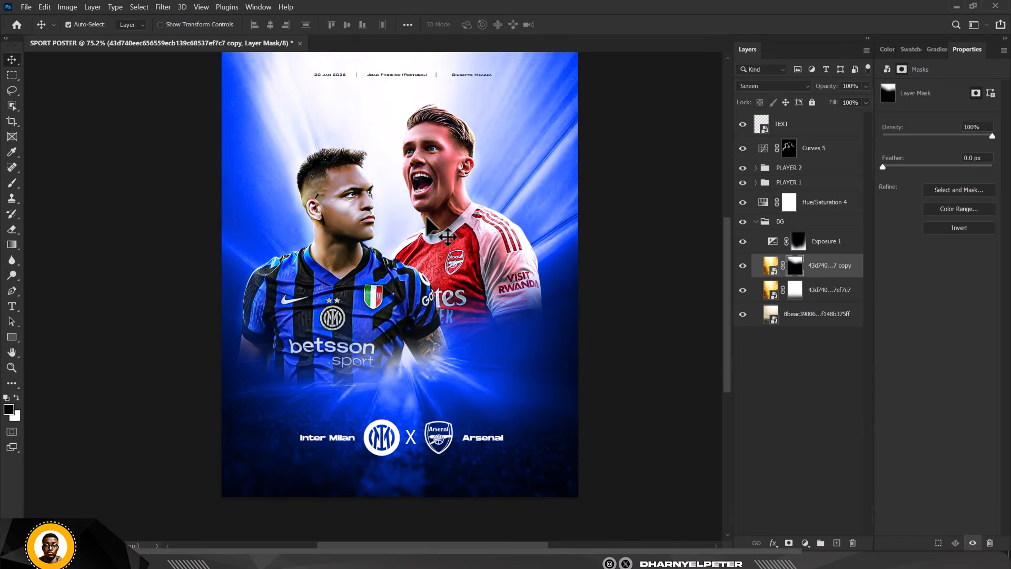
{"action": "scroll", "coordinate": [425, 214], "scroll_direction": "down", "scroll_amount": 3}
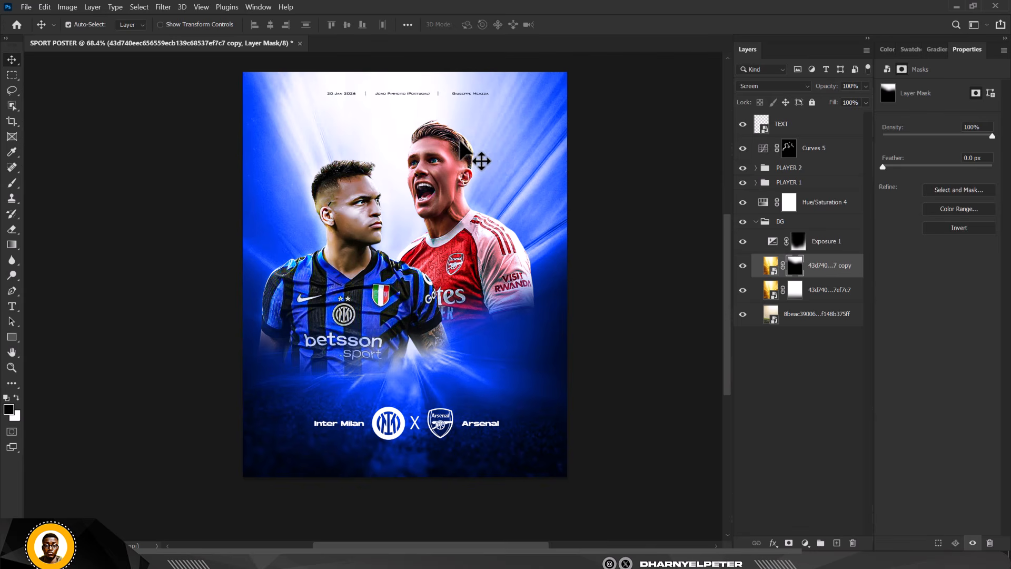
{"action": "scroll", "coordinate": [505, 186], "scroll_direction": "up", "scroll_amount": 2}
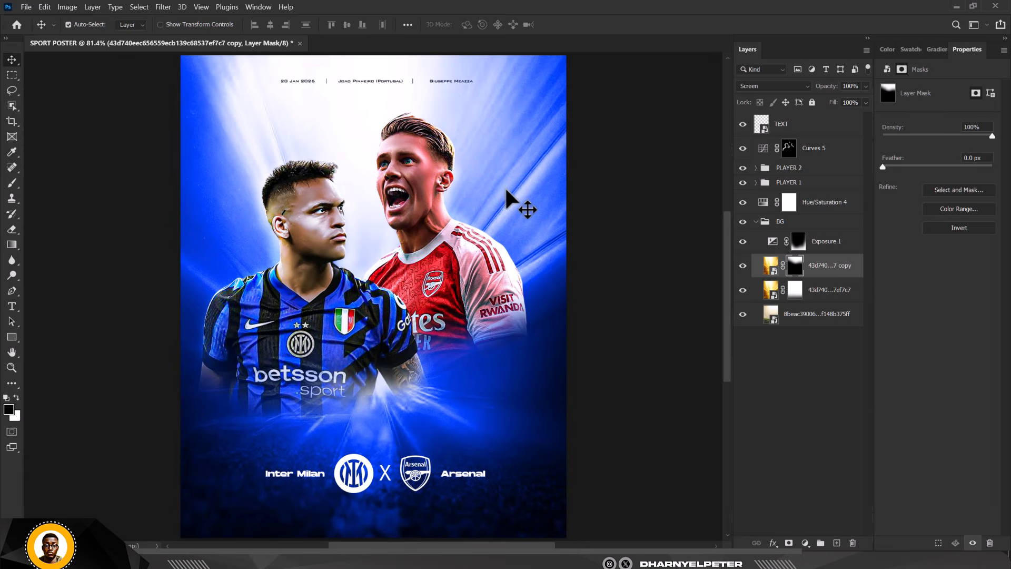
{"action": "left_click", "coordinate": [743, 149]}
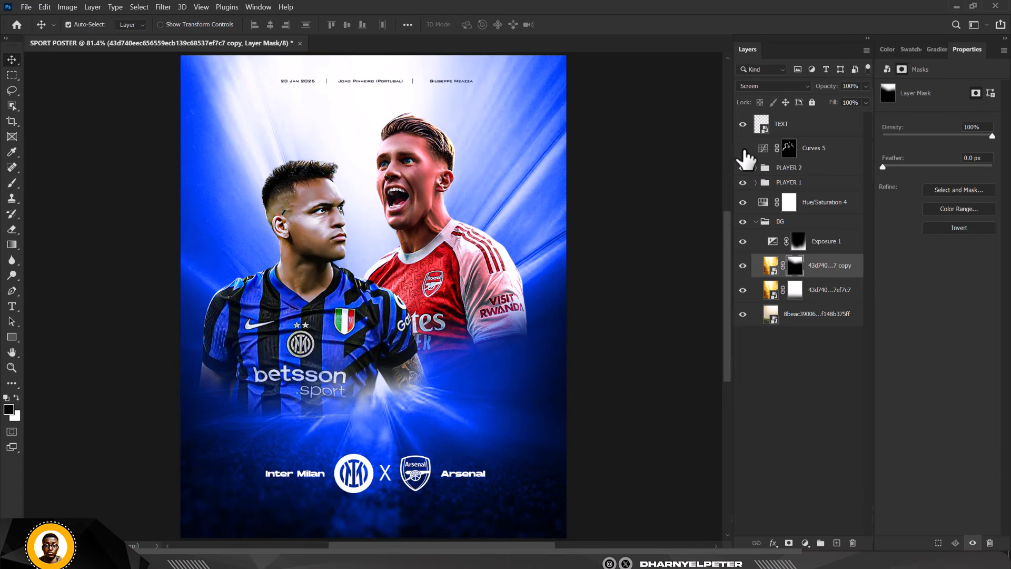
{"action": "left_click", "coordinate": [743, 148]}
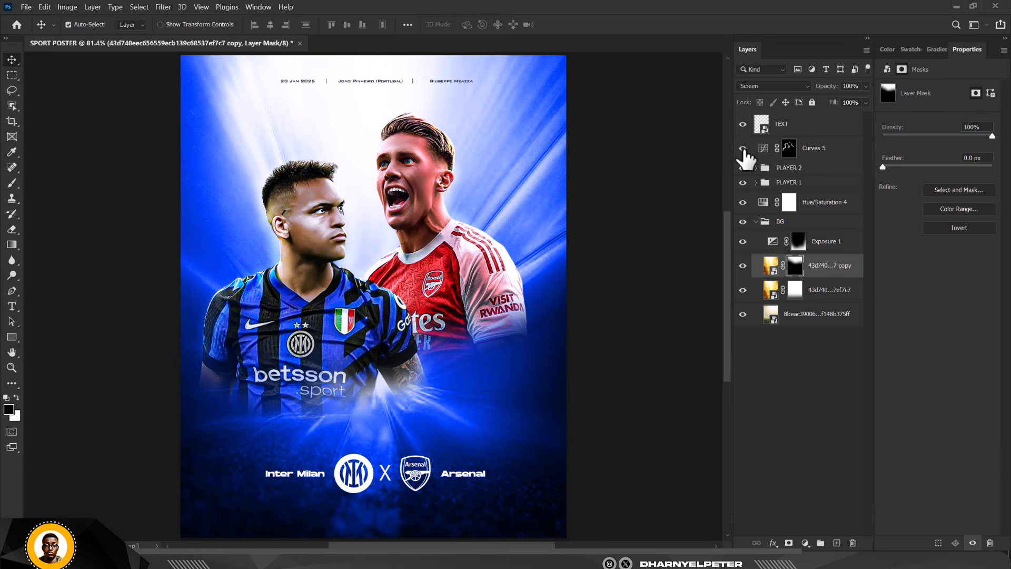
{"action": "left_click", "coordinate": [816, 151]}
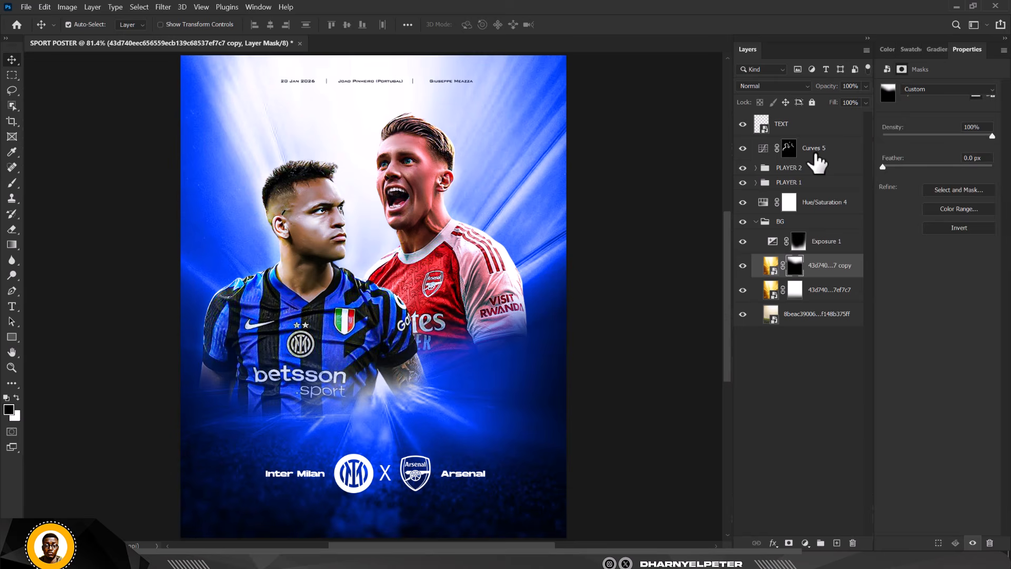
{"action": "left_click", "coordinate": [862, 103]}
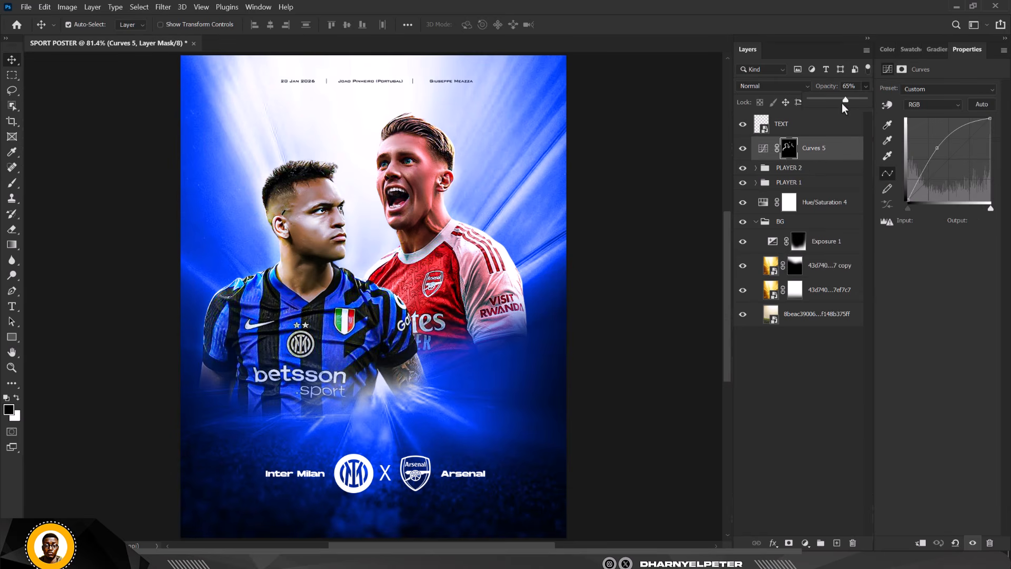
{"action": "left_click_drag", "start_coordinate": [842, 103], "coordinate": [838, 103]}
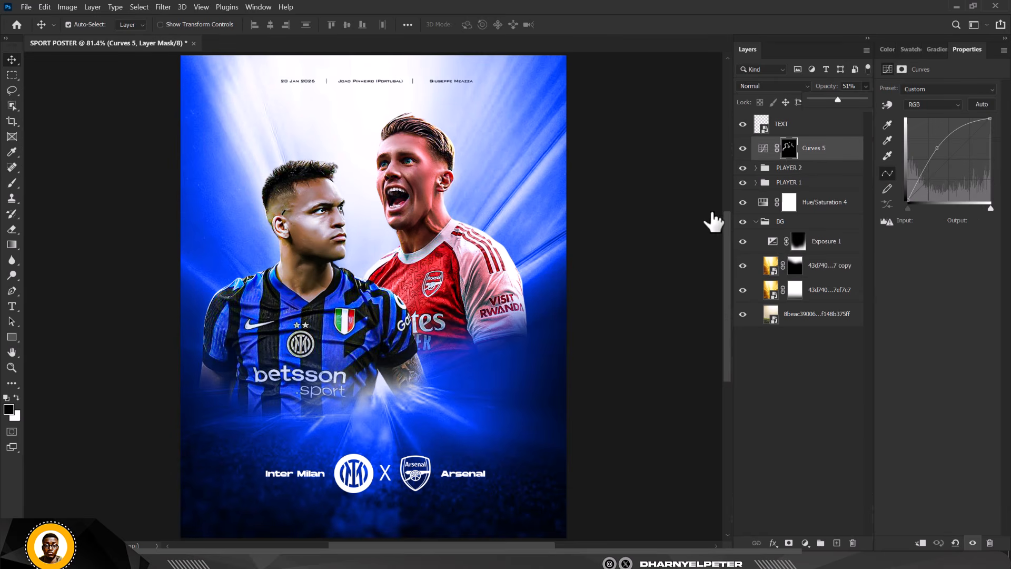
{"action": "scroll", "coordinate": [480, 219], "scroll_direction": "down", "scroll_amount": 3}
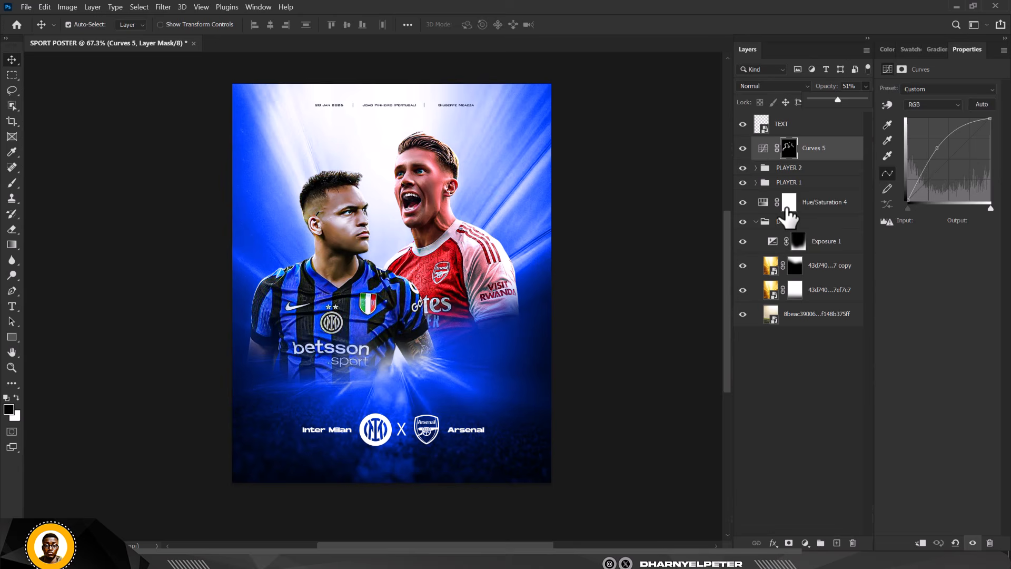
Step: Add a Color Balance adjustment above the TEXT layer, with midtones at +2 Cyan-Red and -17 Yellow-Blue
{"action": "left_click", "coordinate": [801, 138]}
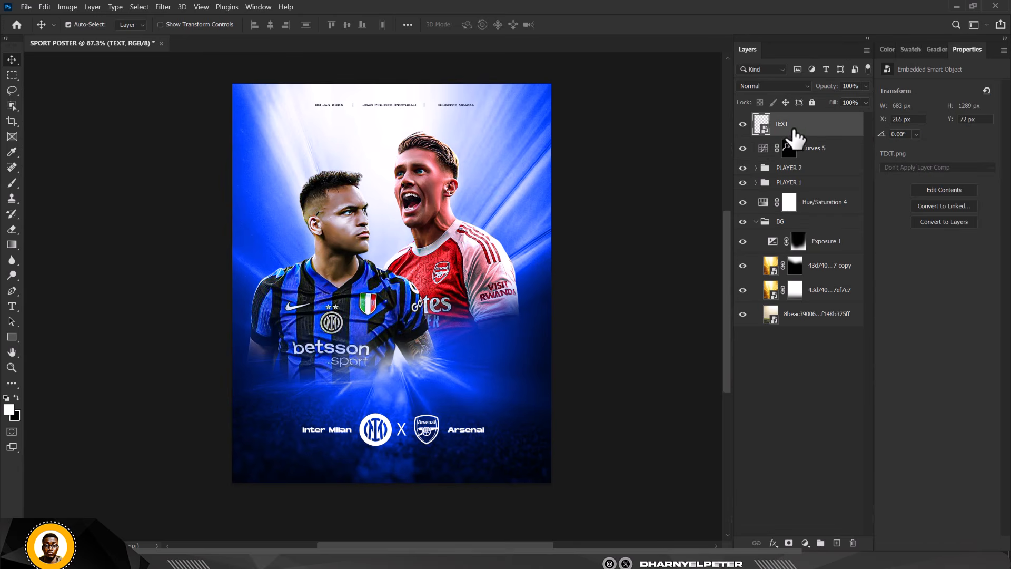
{"action": "left_click", "coordinate": [806, 544]}
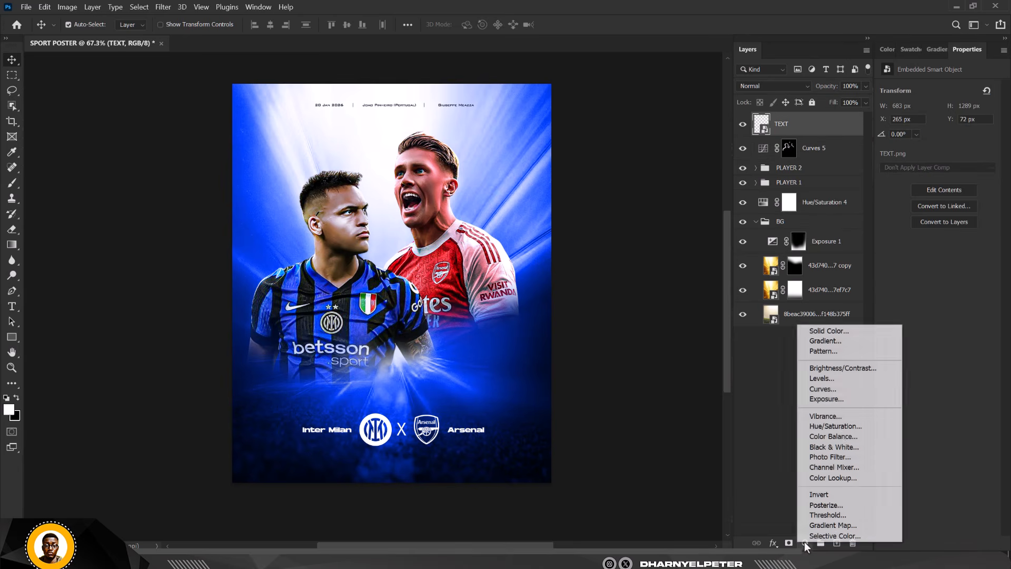
{"action": "left_click", "coordinate": [837, 437]}
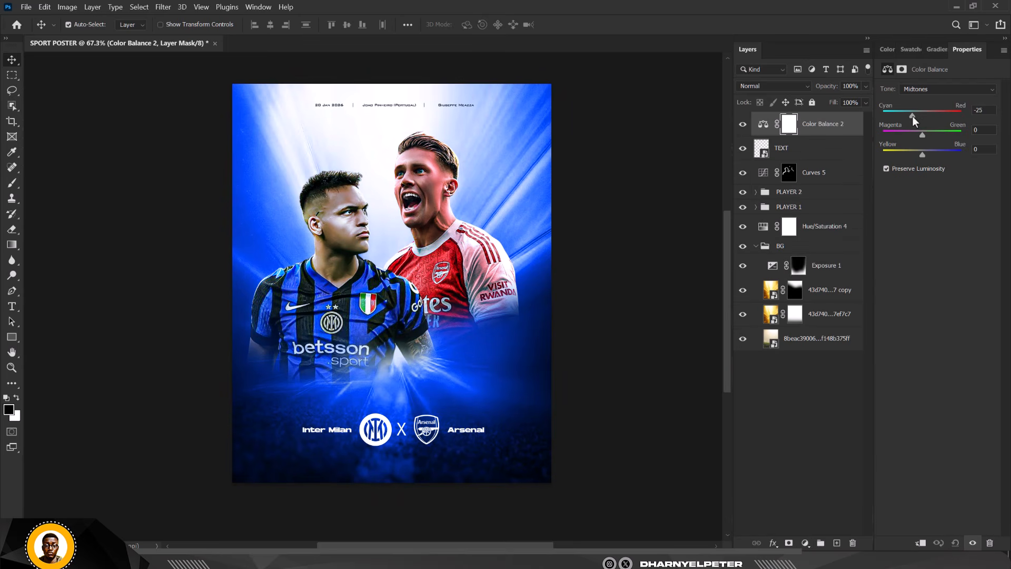
{"action": "left_click_drag", "start_coordinate": [912, 116], "coordinate": [922, 116]}
Step: Shift the shadows of the Color Balance adjustment slightly towards blue and check the whole poster
{"action": "left_click", "coordinate": [936, 89]}
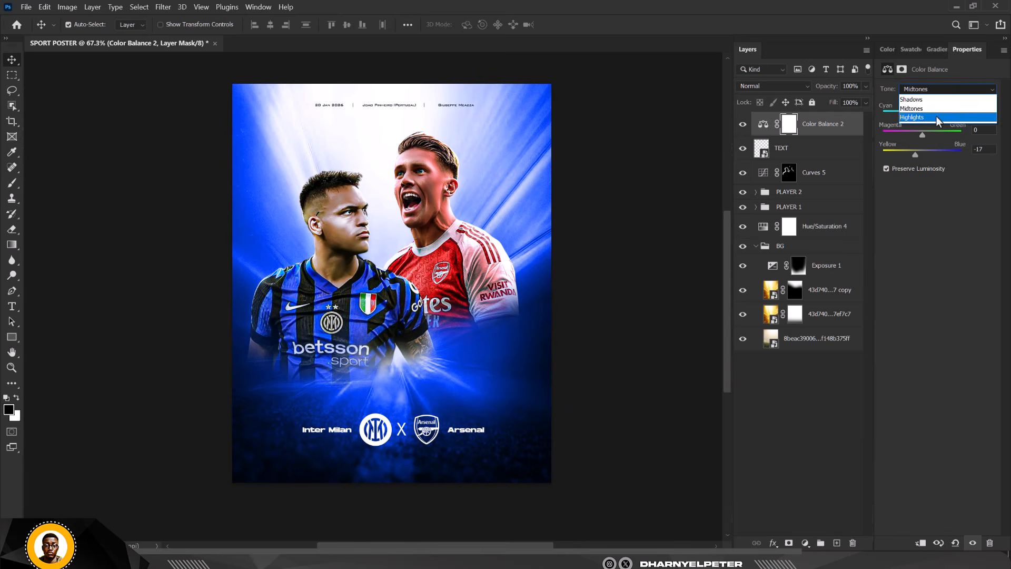
{"action": "left_click", "coordinate": [936, 100]}
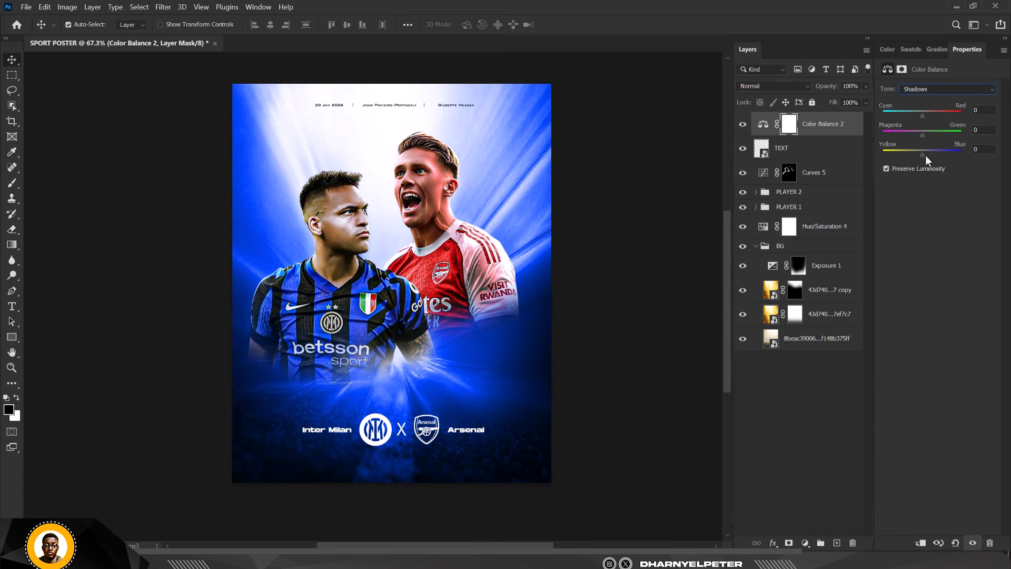
{"action": "left_click_drag", "start_coordinate": [925, 155], "coordinate": [932, 153]}
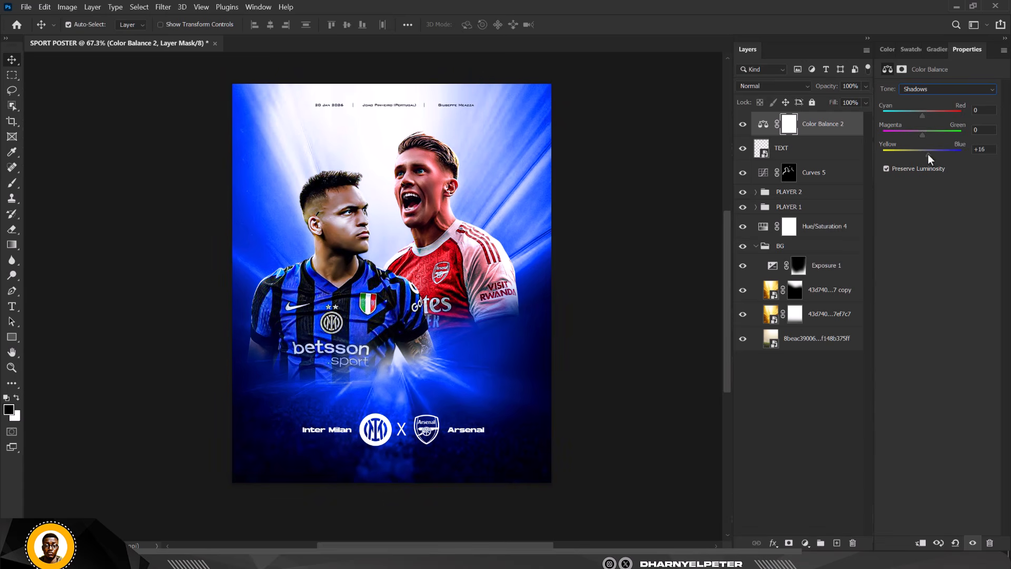
{"action": "left_click_drag", "start_coordinate": [927, 152], "coordinate": [925, 152]}
{"action": "left_click", "coordinate": [646, 169]}
{"action": "scroll", "coordinate": [453, 198], "scroll_direction": "up", "scroll_amount": 2}
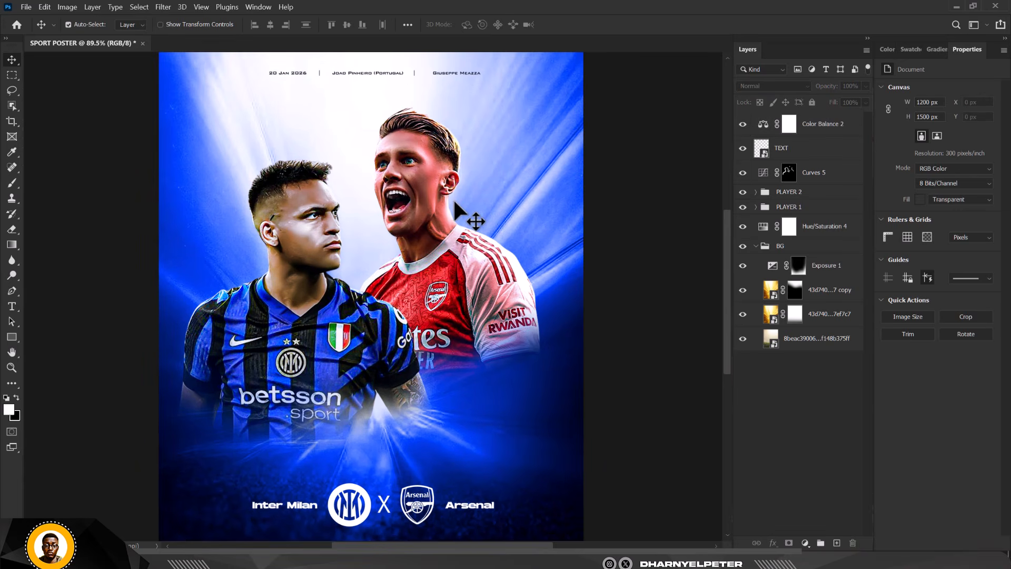
{"action": "scroll", "coordinate": [453, 198], "scroll_direction": "down", "scroll_amount": 1}
Step: Stamp all visible layers into a new layer above the Color Balance adjustment and convert it to a smart object
{"action": "left_click", "coordinate": [851, 126]}
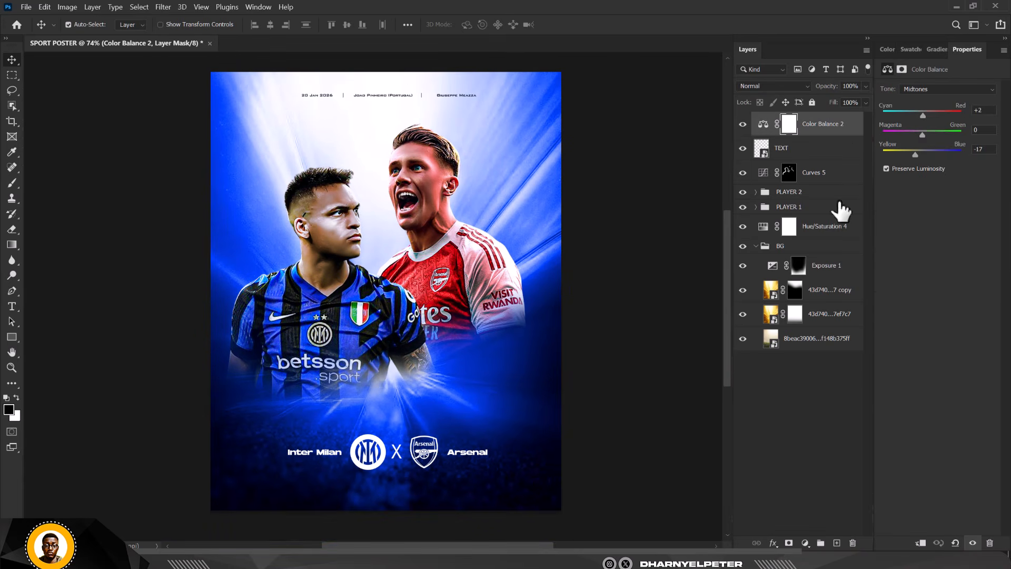
{"action": "key", "text": "ctrl"}
{"action": "key", "text": "ctrl+shift+alt+e"}
{"action": "right_click", "coordinate": [823, 133]}
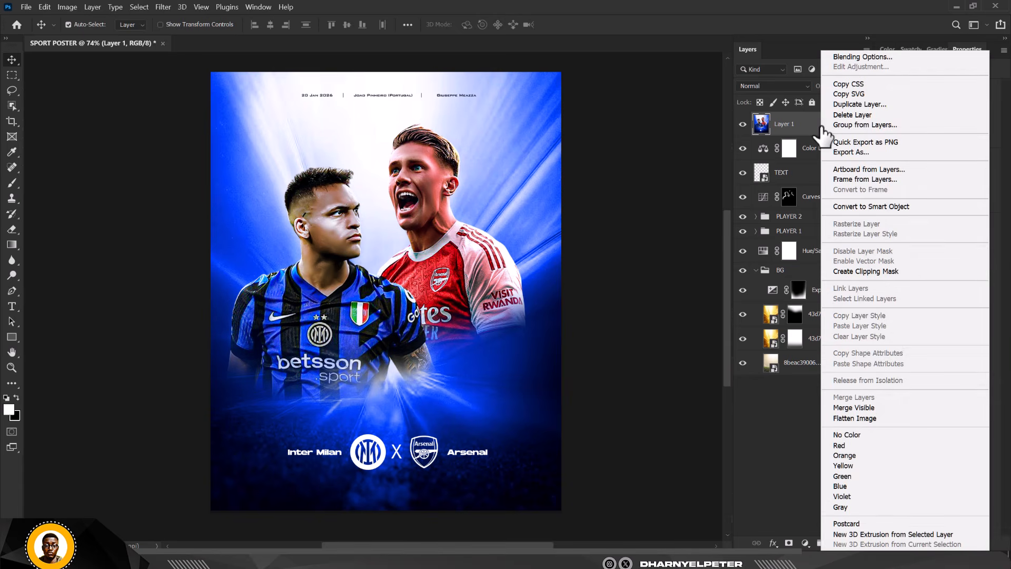
{"action": "left_click", "coordinate": [861, 208]}
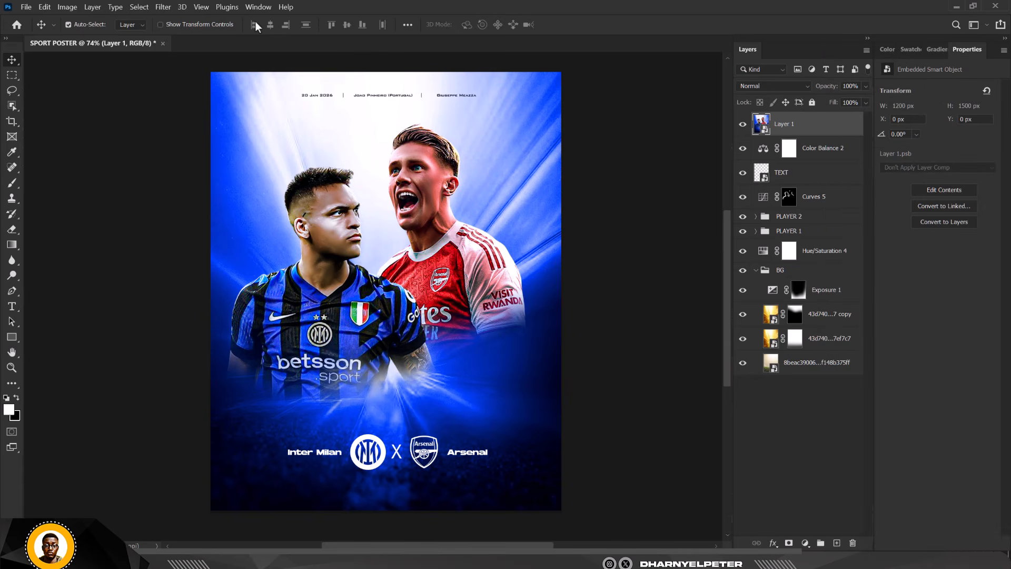
Step: Apply an Add Noise filter of 10.59% with Uniform distribution to the merged smart object and inspect the grain
{"action": "left_click", "coordinate": [163, 7]}
{"action": "mouse_move", "coordinate": [185, 182]}
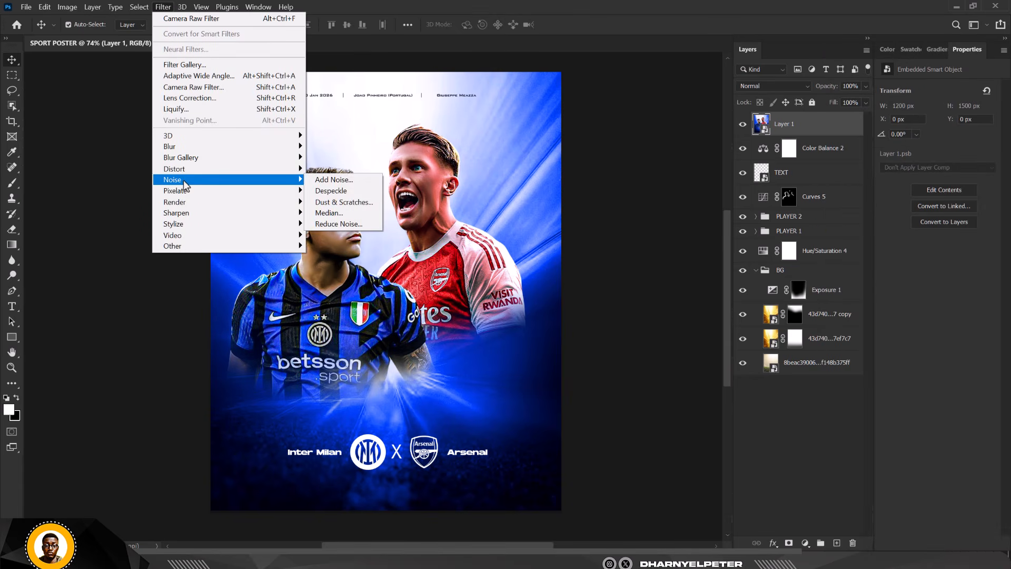
{"action": "left_click", "coordinate": [331, 180]}
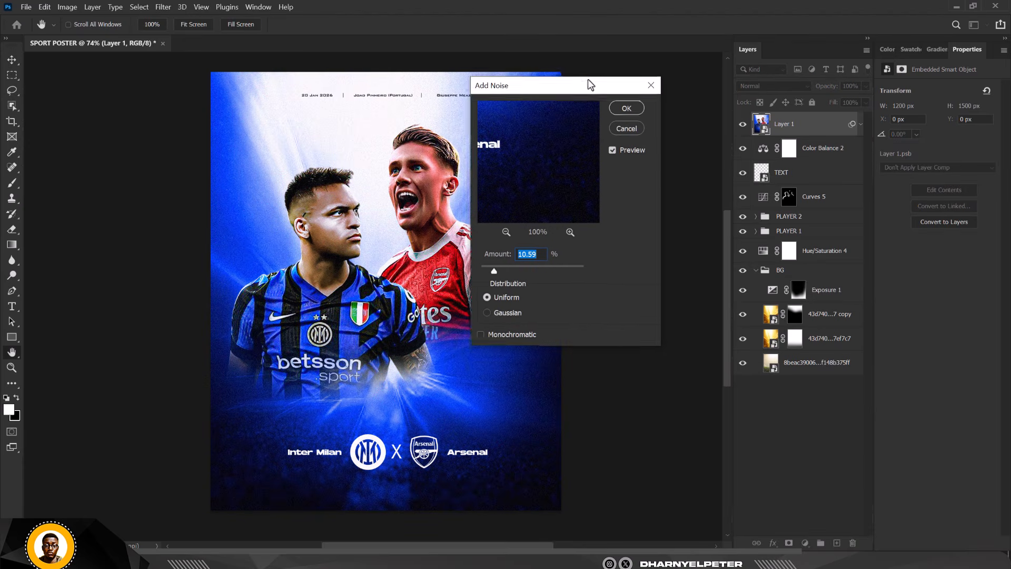
{"action": "left_click_drag", "start_coordinate": [590, 84], "coordinate": [679, 83]}
{"action": "left_click", "coordinate": [716, 108]}
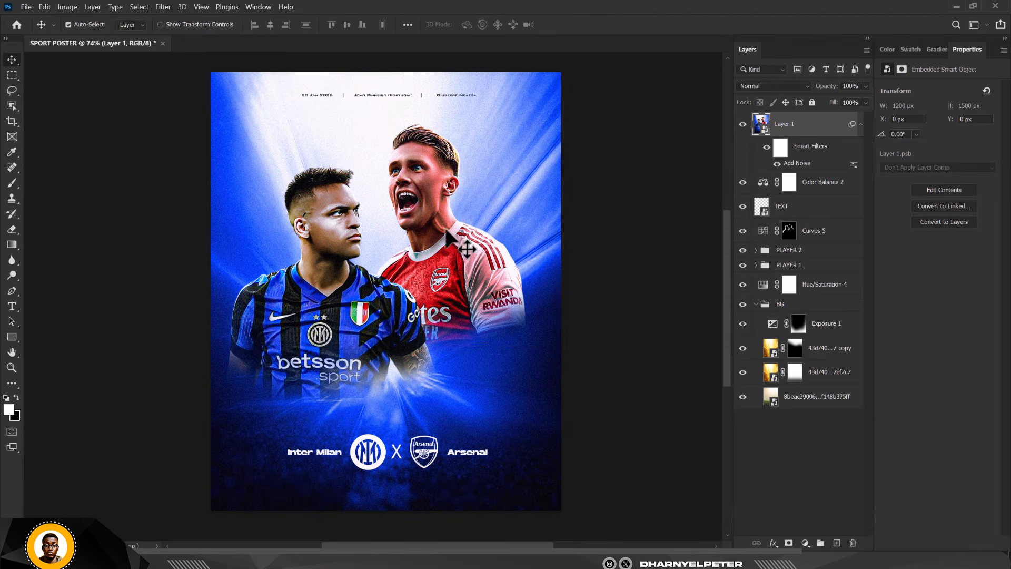
{"action": "scroll", "coordinate": [395, 190], "scroll_direction": "up", "scroll_amount": 5}
{"action": "scroll", "coordinate": [393, 185], "scroll_direction": "down", "scroll_amount": 2}
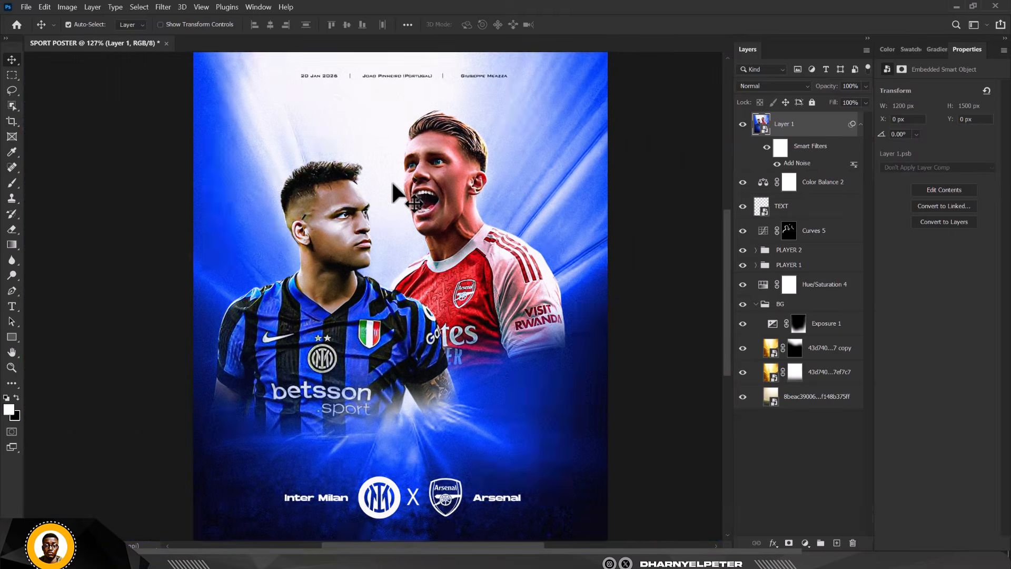
{"action": "scroll", "coordinate": [392, 185], "scroll_direction": "down", "scroll_amount": 3}
{"action": "scroll", "coordinate": [392, 185], "scroll_direction": "up", "scroll_amount": 1}
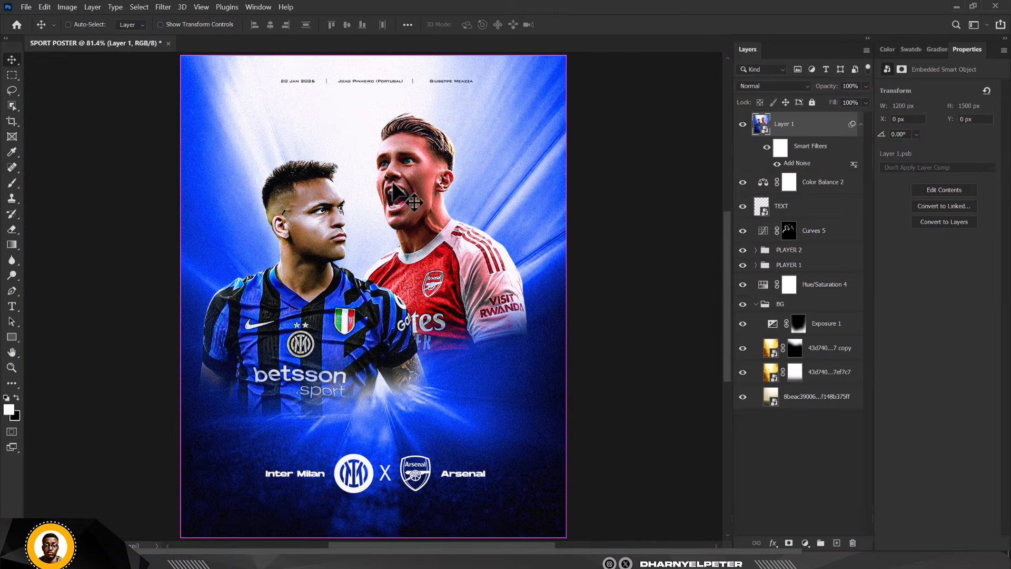
{"action": "key", "text": "ctrl"}
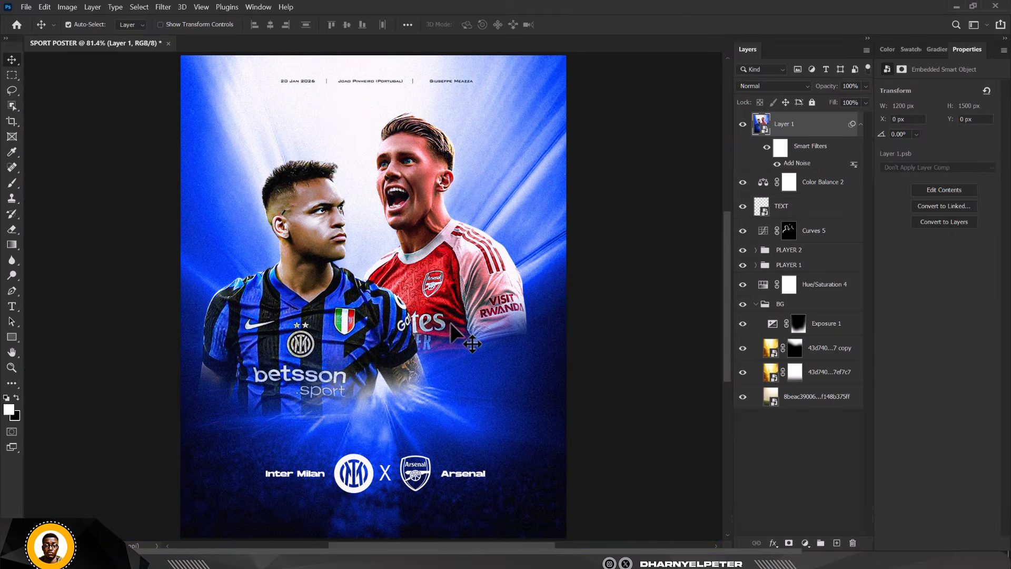